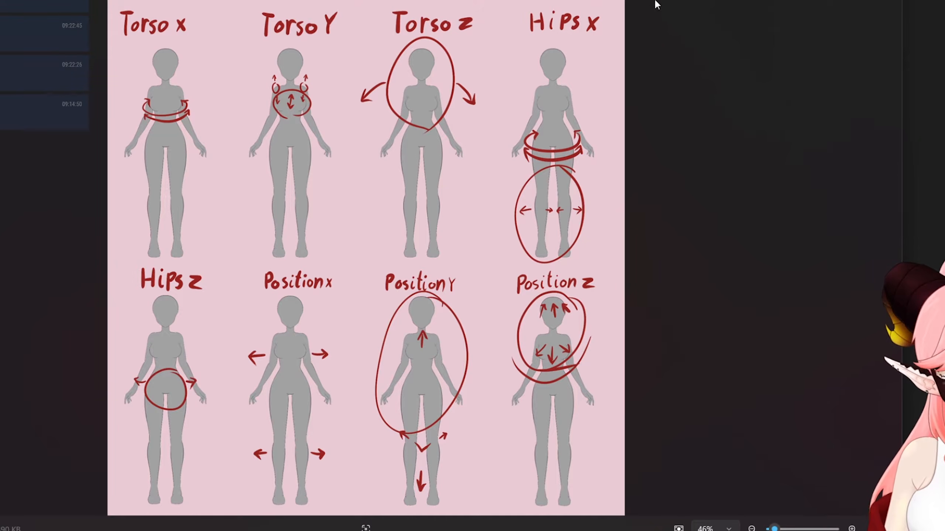
pyautogui.moveTo(665, 2); pyautogui.dragTo(709, 0)
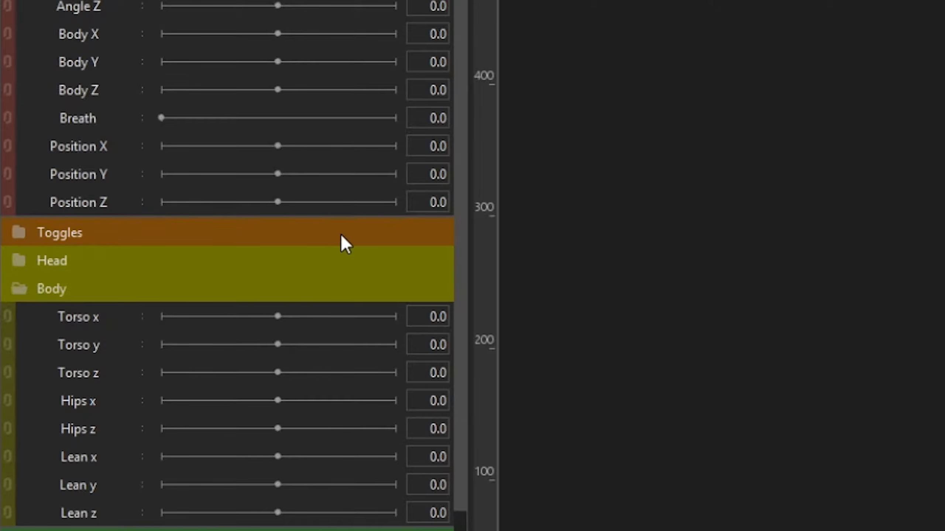
pyautogui.scroll(-2, 420, 250)
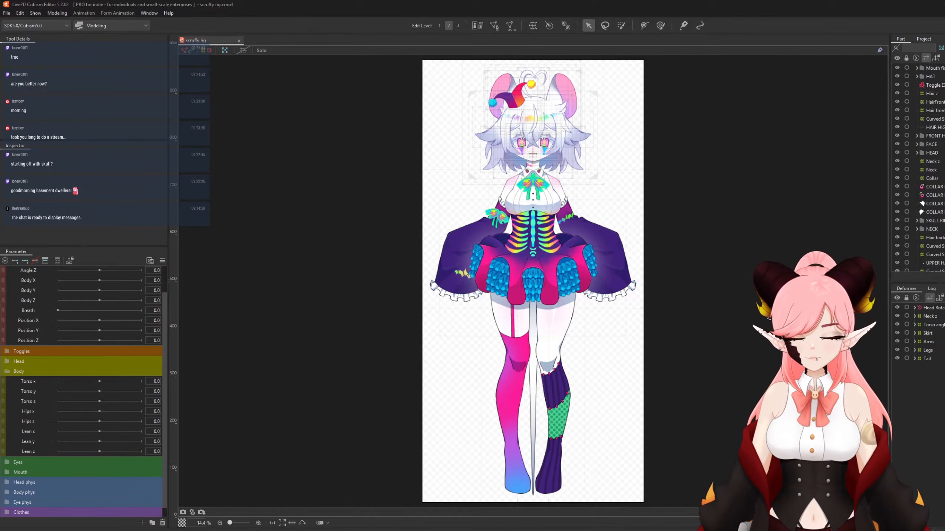
pyautogui.press('XF86AudioLowerVolume')
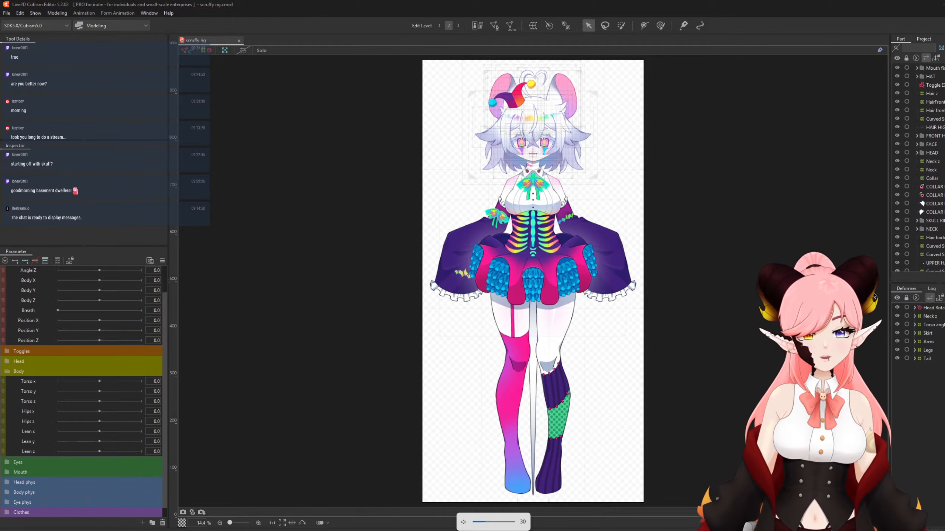
# Select the Torso angle warp deformer and add three keyforms to it on the Torso x parameter.
pyautogui.click(933, 325)
pyautogui.scroll(4, 567, 210)
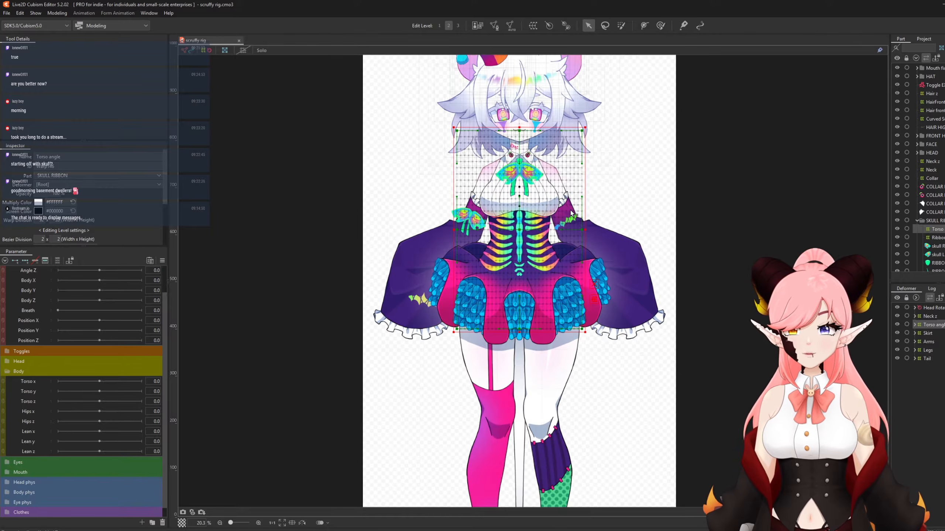
pyautogui.moveTo(528, 253); pyautogui.dragTo(553, 287)
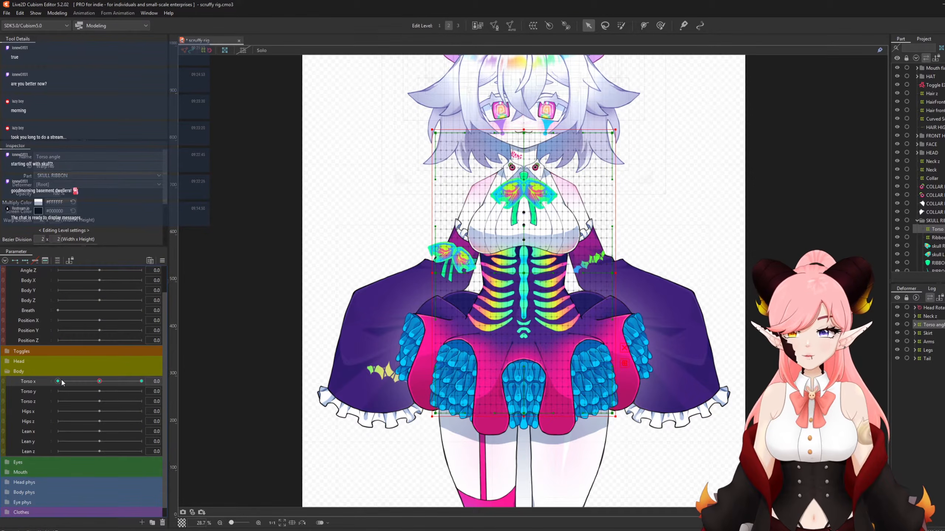
pyautogui.scroll(1, 44, 330)
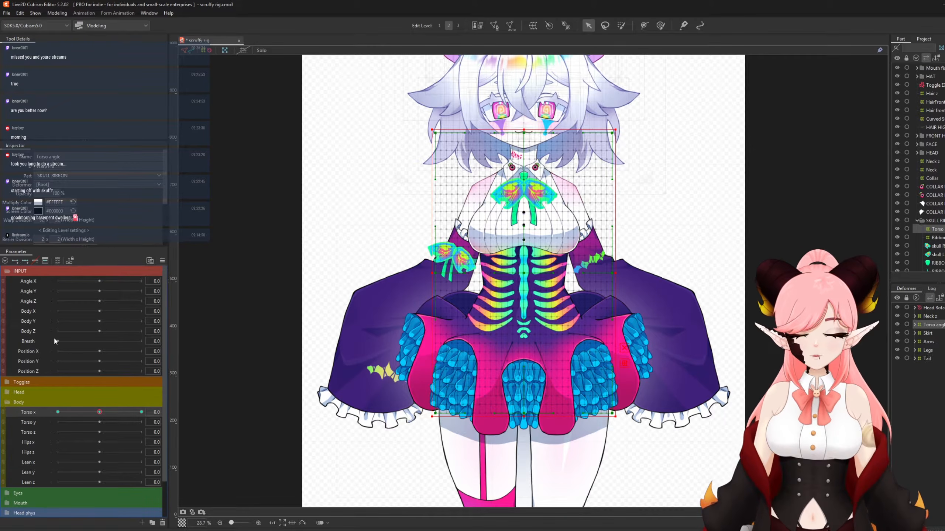
# Start a 3D rotation expression, mapping the X-direction to Torso x and the Y-direction to Lean z.
pyautogui.moveTo(96, 412)
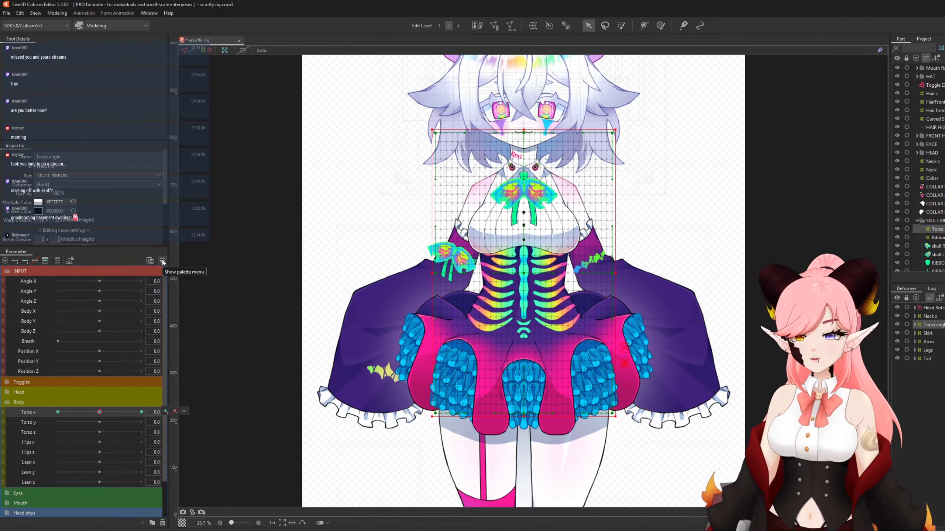
pyautogui.click(693, 226)
pyautogui.click(709, 218)
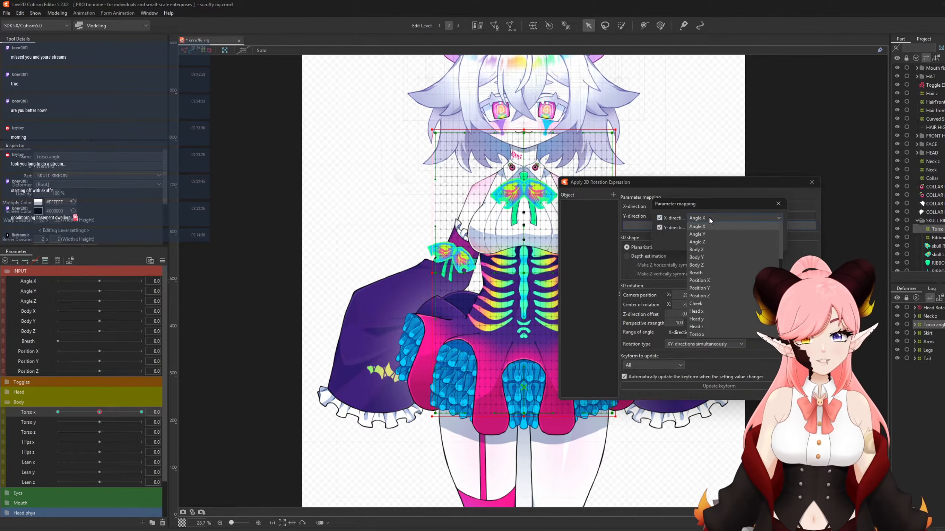
pyautogui.click(707, 311)
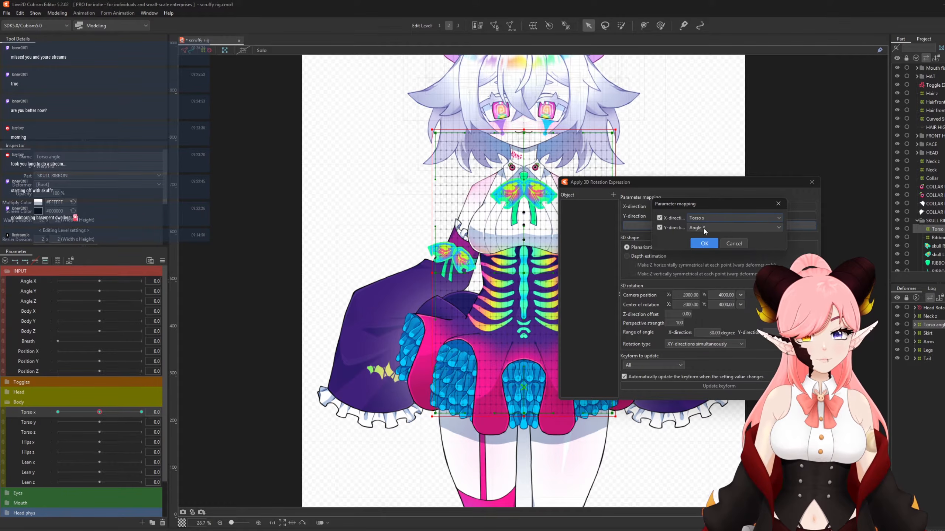
pyautogui.click(707, 227)
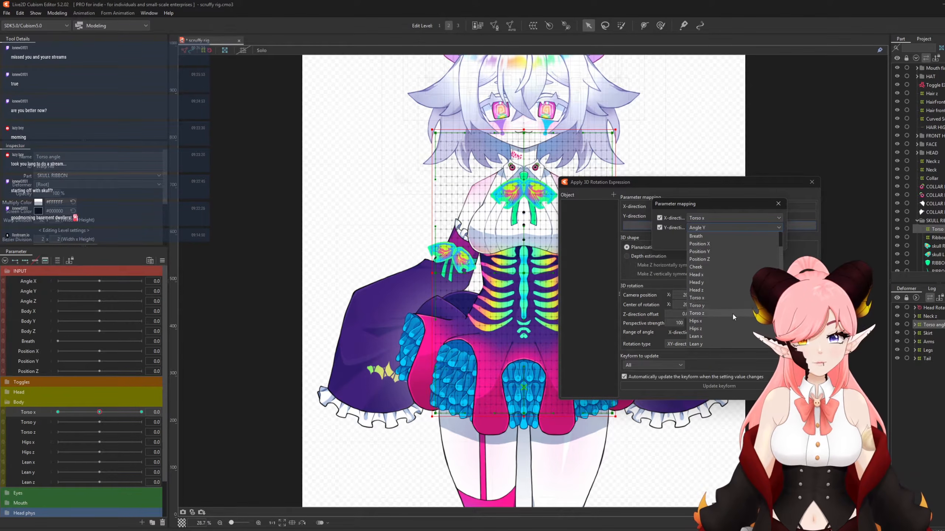
pyautogui.scroll(-1, 726, 315)
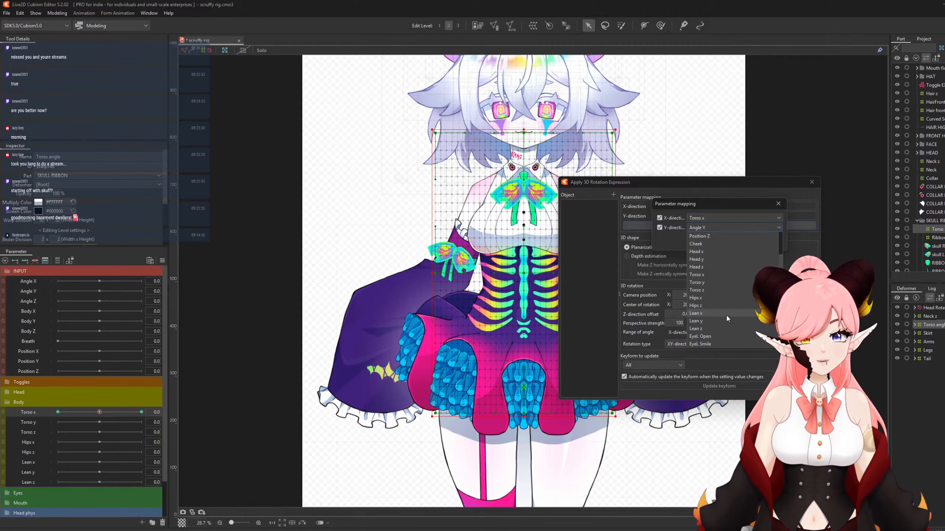
pyautogui.click(695, 329)
pyautogui.click(707, 246)
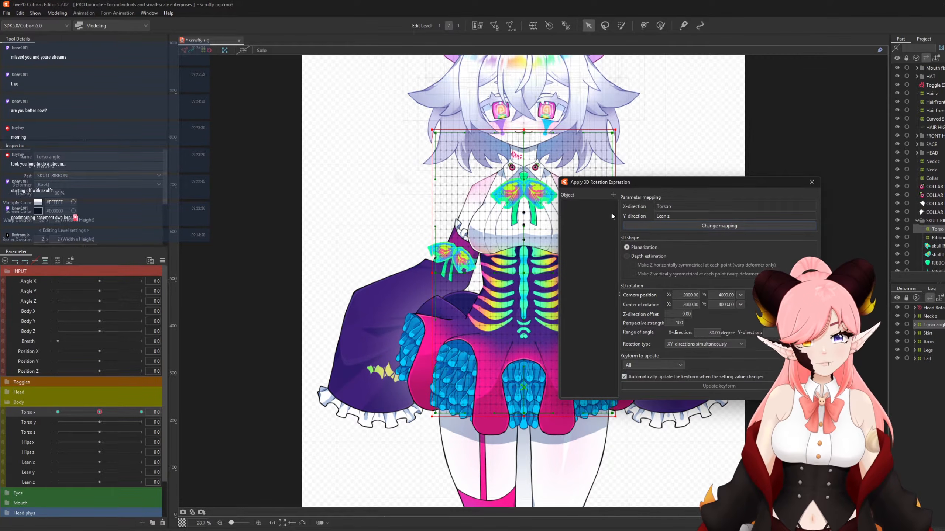
# Add the Torso angle deformer to the 3D rotation, set its X-direction range to 10 degrees, and allow the missing keys to be created.
pyautogui.click(613, 193)
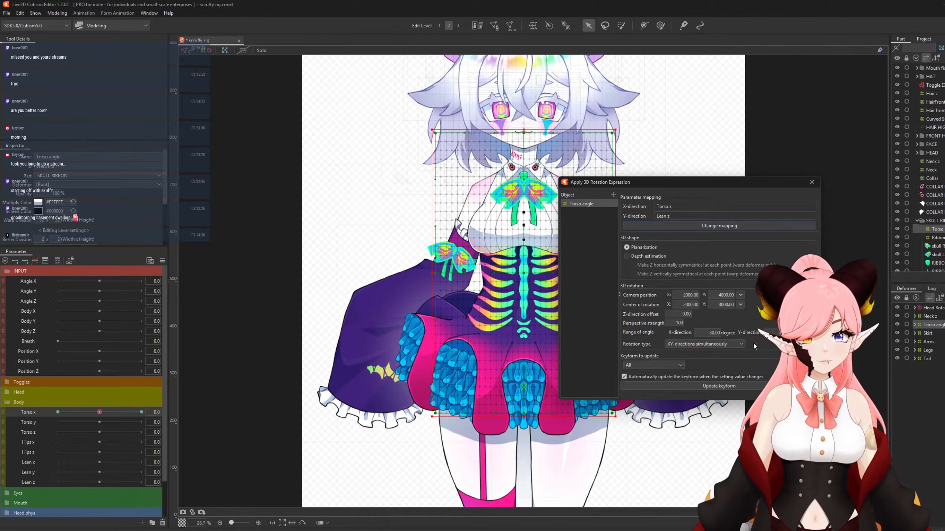
pyautogui.click(711, 333)
pyautogui.press('BackSpace')
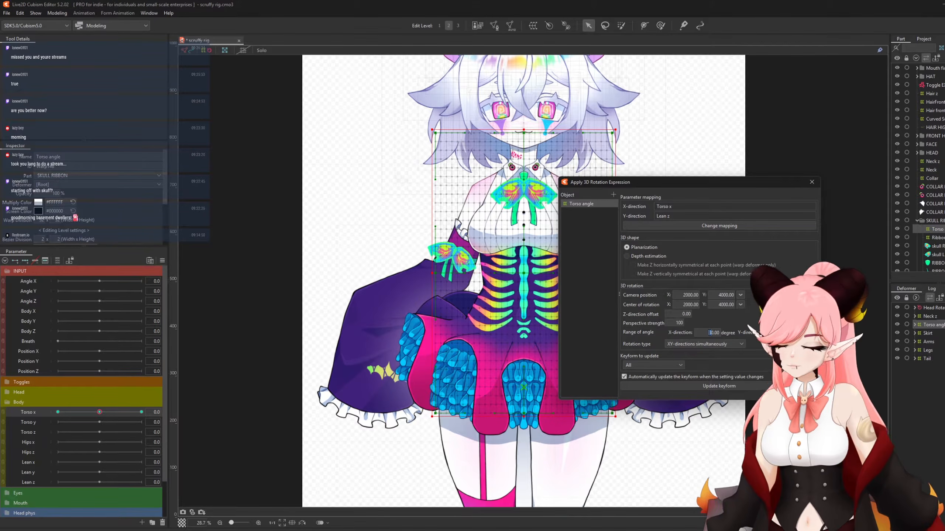
pyautogui.write('1')
pyautogui.press('Return')
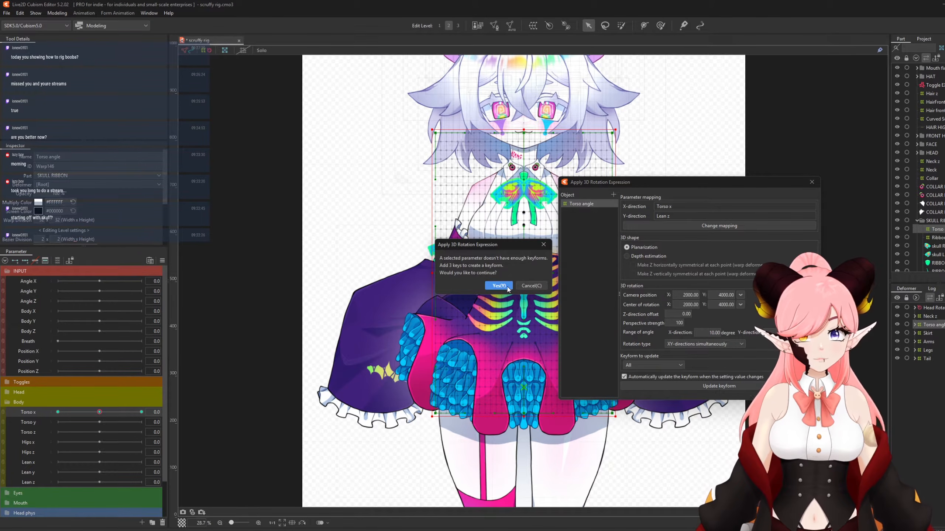
pyautogui.press('Return')
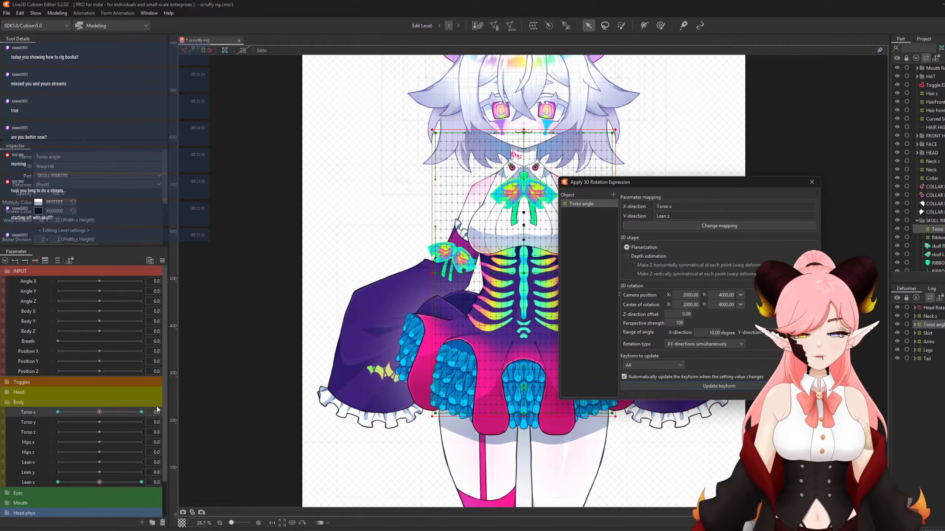
# Preview the generated torso rotation at Torso x -30 and at Lean z -10.
pyautogui.moveTo(706, 183); pyautogui.dragTo(842, 85)
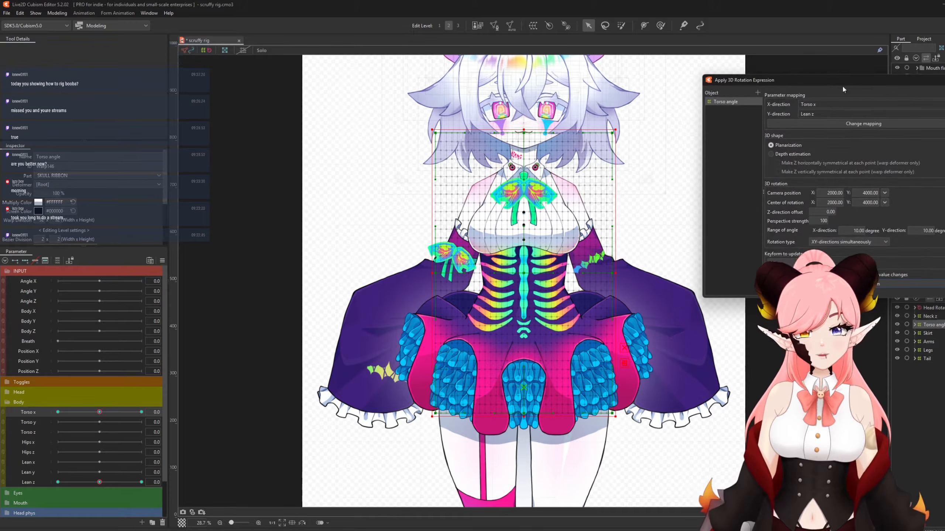
pyautogui.moveTo(100, 412); pyautogui.dragTo(15, 443)
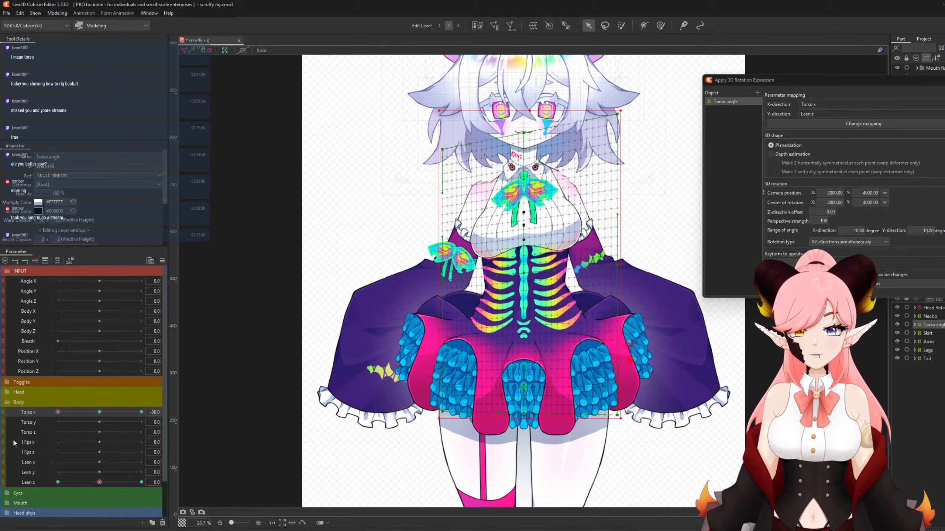
pyautogui.click(99, 413)
pyautogui.moveTo(107, 484); pyautogui.dragTo(1, 464)
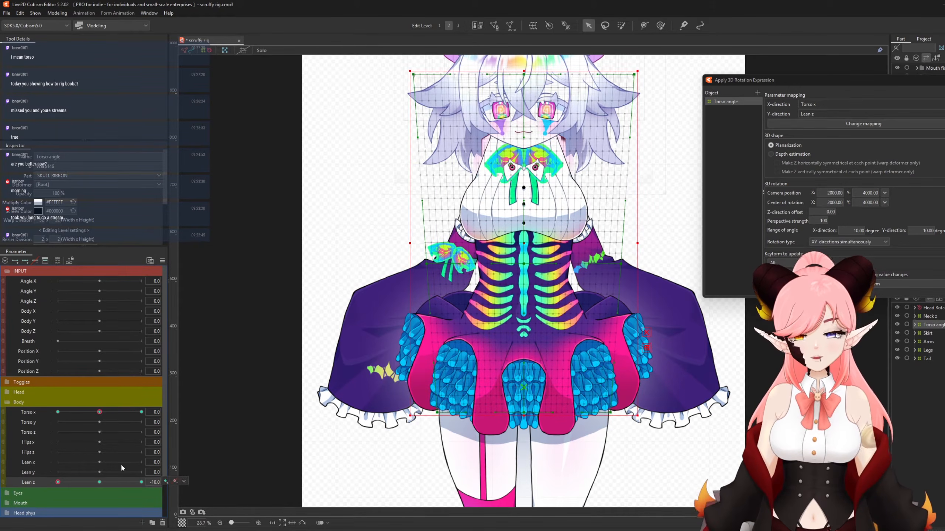
# Set the rotation's Y-direction range to 5 degrees, test Lean z in both directions, and close the 3D rotation settings.
pyautogui.click(99, 482)
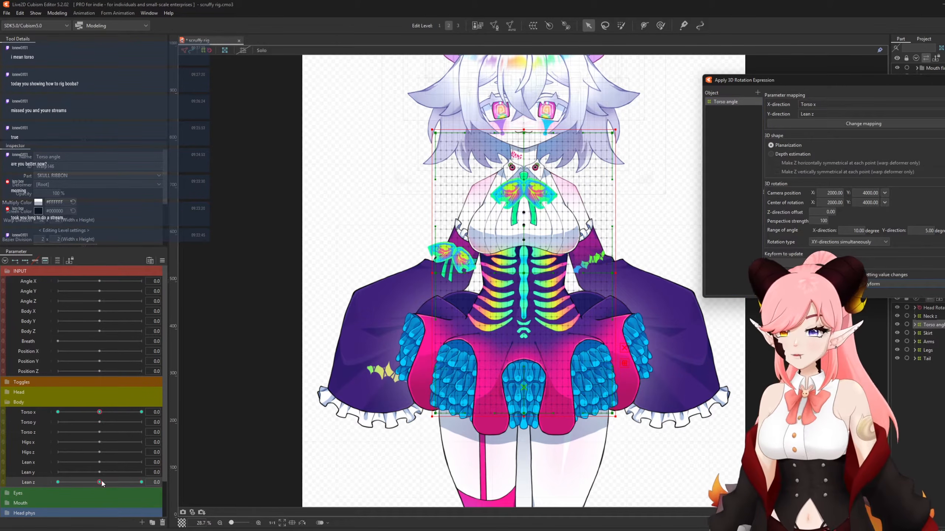
pyautogui.moveTo(102, 482); pyautogui.dragTo(49, 483)
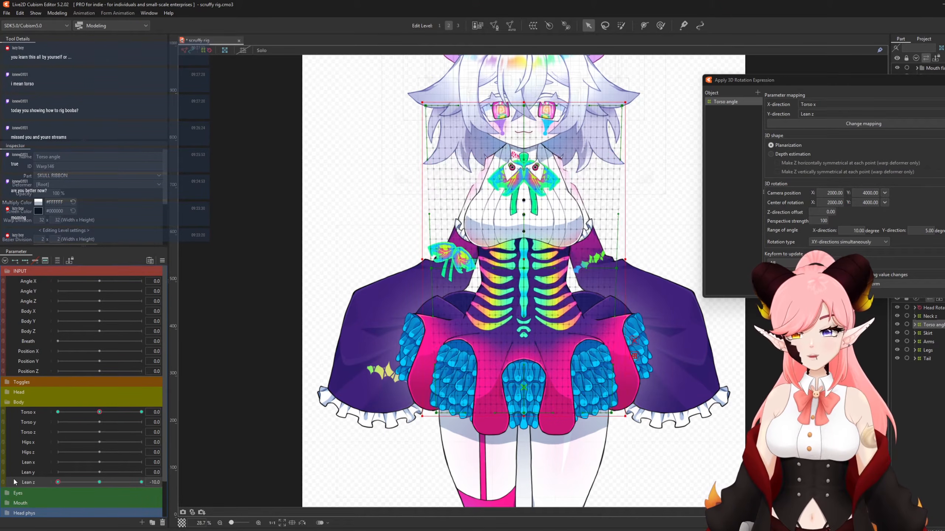
pyautogui.moveTo(26, 479); pyautogui.dragTo(250, 490)
pyautogui.click(99, 483)
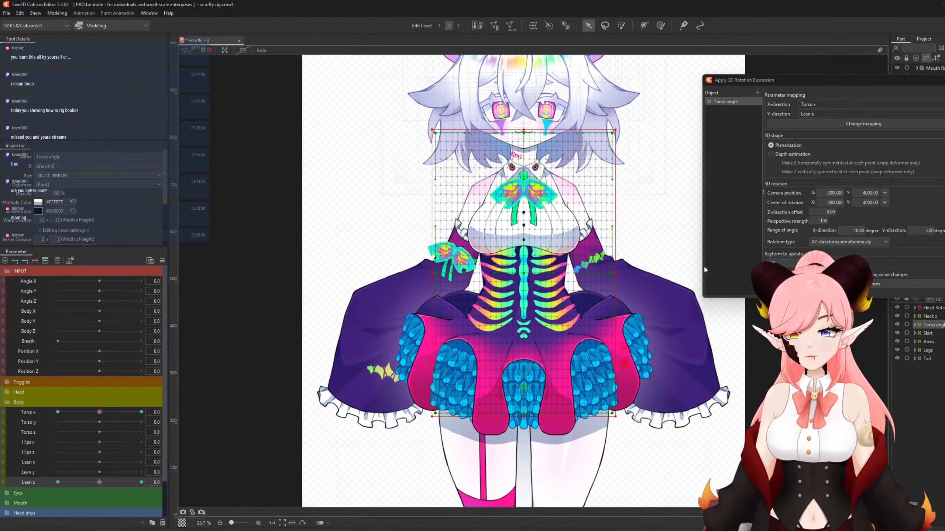
pyautogui.click(944, 80)
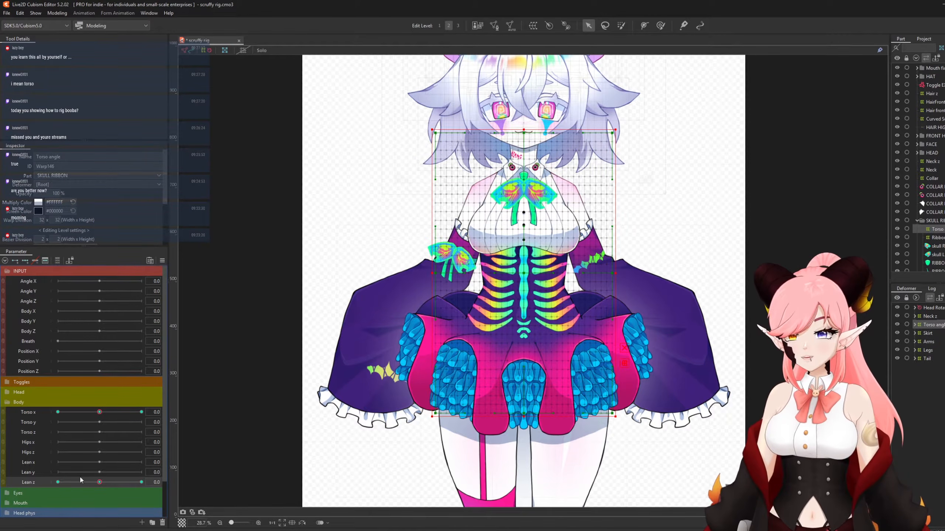
# With Torso x at -30, create a 12 × 12 warp deformer named Chest around the bust shirt layer and the CHEST layer inside Torso.
pyautogui.click(31, 411)
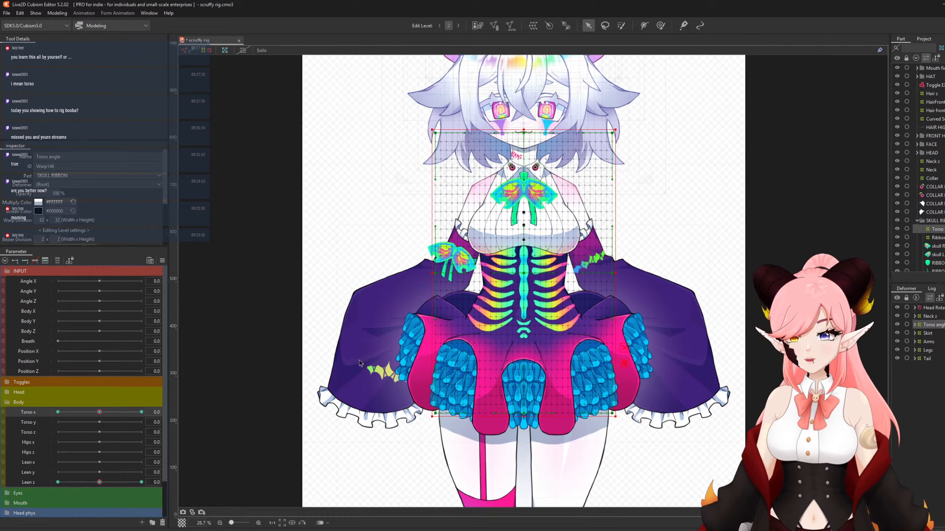
pyautogui.moveTo(99, 412); pyautogui.dragTo(42, 423)
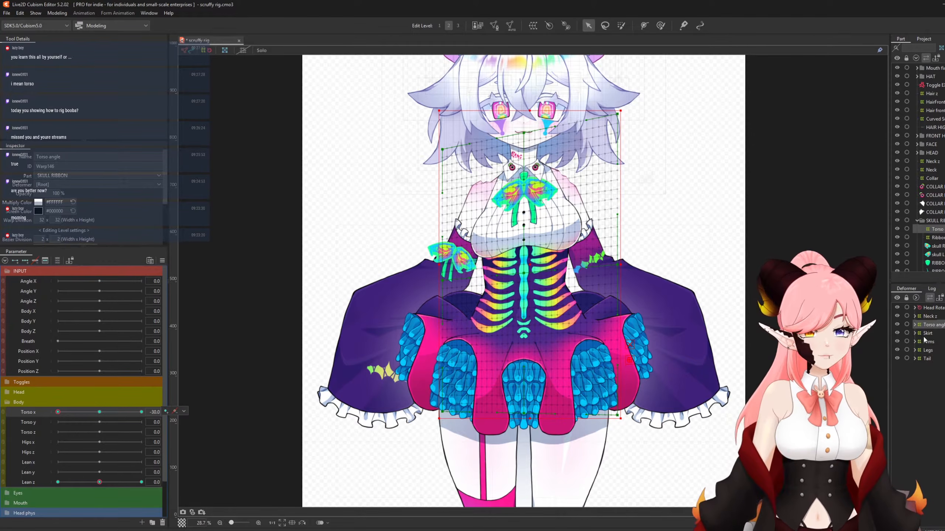
pyautogui.click(915, 324)
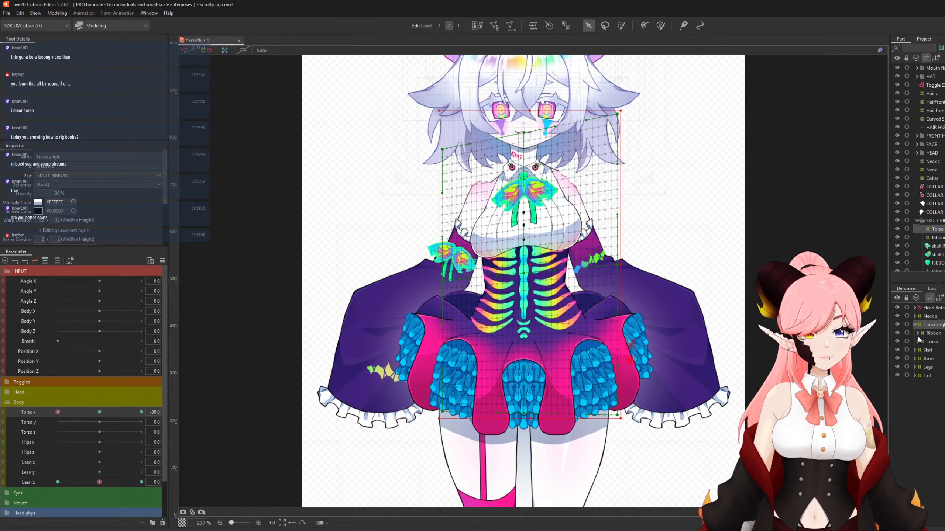
pyautogui.click(918, 341)
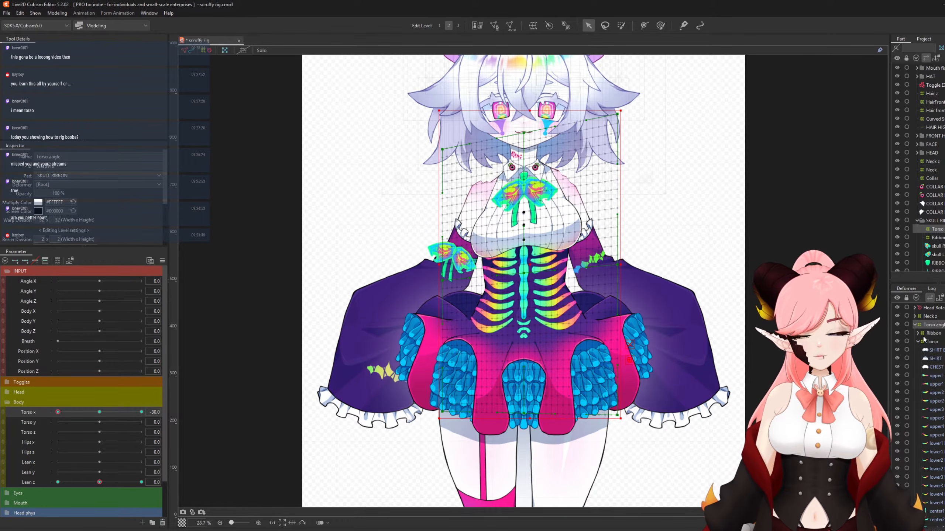
pyautogui.click(941, 351)
pyautogui.keyDown('ctrl'); pyautogui.click(936, 367); pyautogui.keyUp('ctrl')
pyautogui.hotkey('ctrl', 'd')
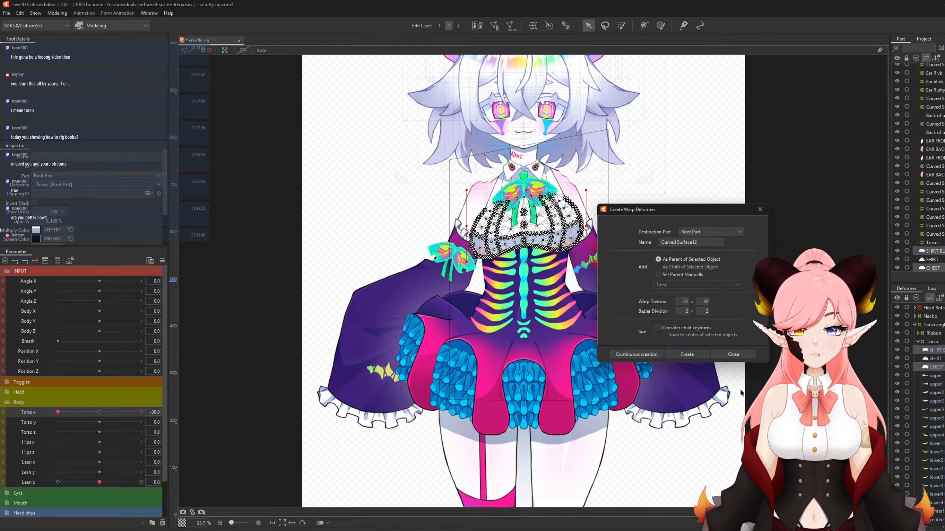
pyautogui.write('Ch')
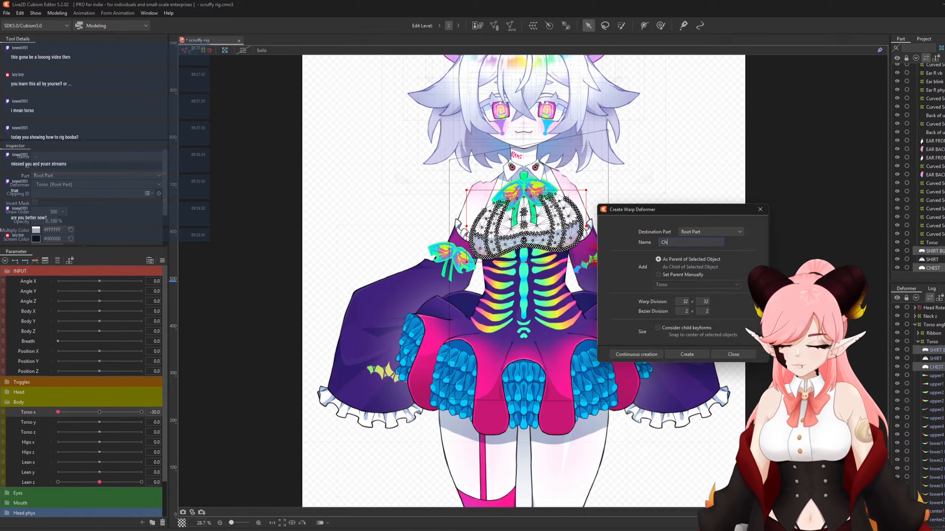
pyautogui.press('Return')
# Key the Chest deformer on Torso x and reshape its grid with the deform brush for the turned pose at -30.
pyautogui.scroll(2, 586, 261)
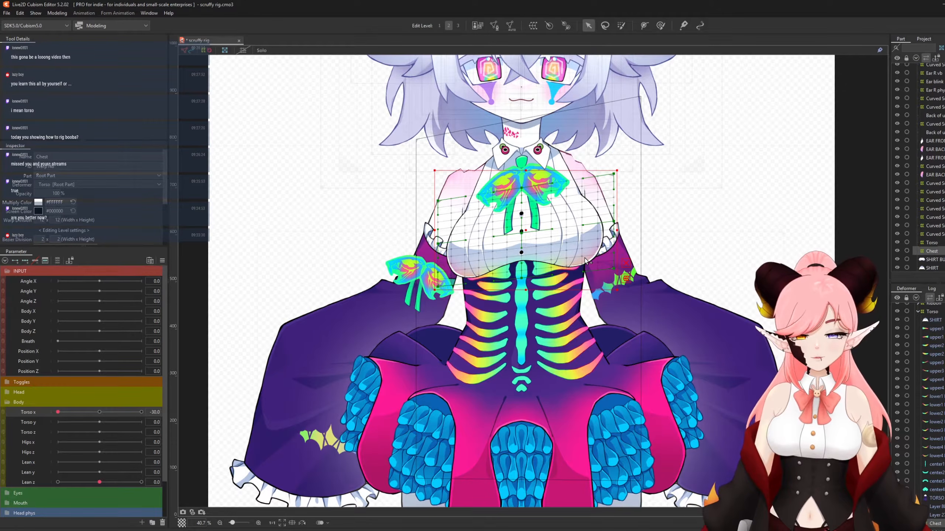
pyautogui.press('b')
pyautogui.moveTo(67, 413)
pyautogui.mouseDown()
pyautogui.moveTo(76, 413)
pyautogui.moveTo(58, 412)
pyautogui.mouseUp()
pyautogui.press('b')
pyautogui.moveTo(604, 318); pyautogui.dragTo(528, 318)
pyautogui.moveTo(57, 412)
pyautogui.mouseDown()
pyautogui.moveTo(79, 413)
pyautogui.moveTo(58, 412)
pyautogui.mouseUp()
pyautogui.moveTo(460, 146); pyautogui.dragTo(471, 147)
pyautogui.moveTo(578, 159); pyautogui.dragTo(583, 159)
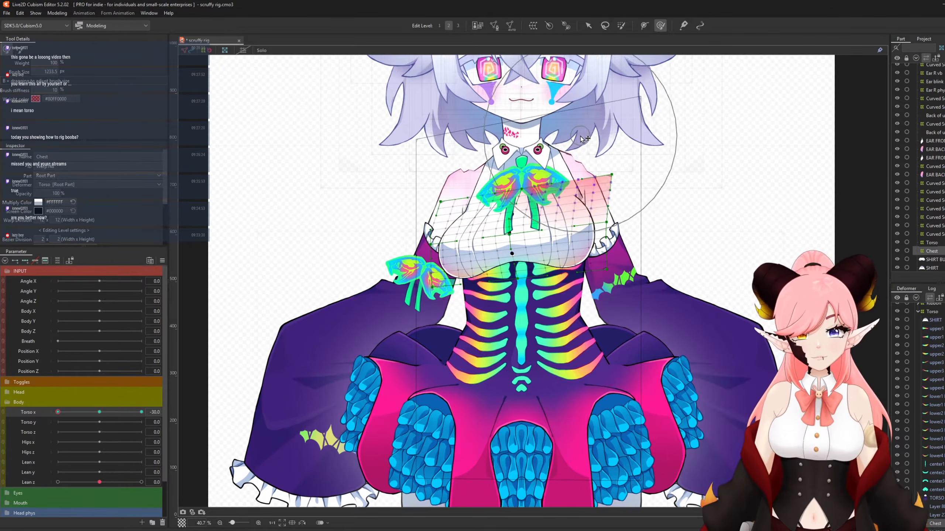
pyautogui.moveTo(76, 412)
pyautogui.mouseDown()
pyautogui.moveTo(46, 422)
pyautogui.moveTo(197, 412)
pyautogui.moveTo(3, 422)
pyautogui.mouseUp()
pyautogui.hotkey('ctrl', 'm')
# Select all the rib and center layers and create a 12 × 12 parent warp deformer named Ribs.
pyautogui.click(492, 290)
pyautogui.click(934, 329)
pyautogui.keyDown('shift'); pyautogui.click(935, 490); pyautogui.keyUp('shift')
pyautogui.click(533, 26)
pyautogui.write('Ribs')
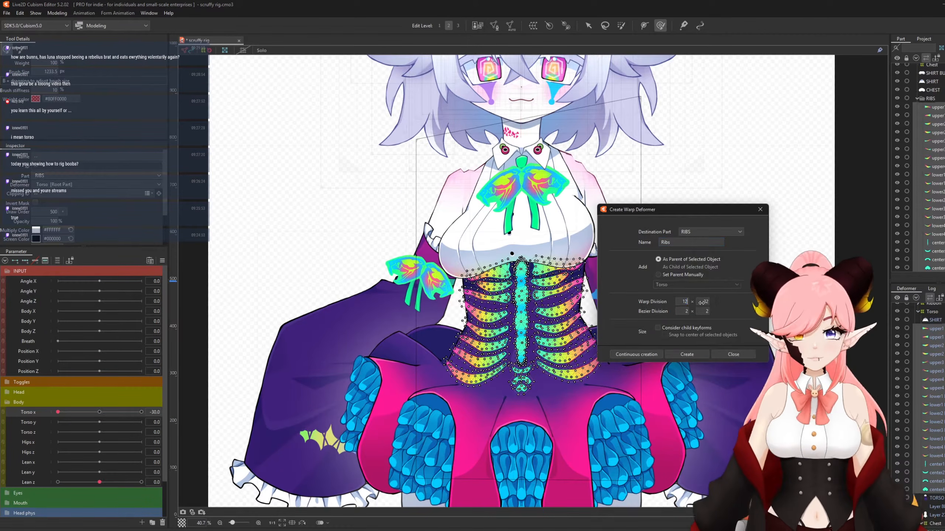
pyautogui.click(687, 354)
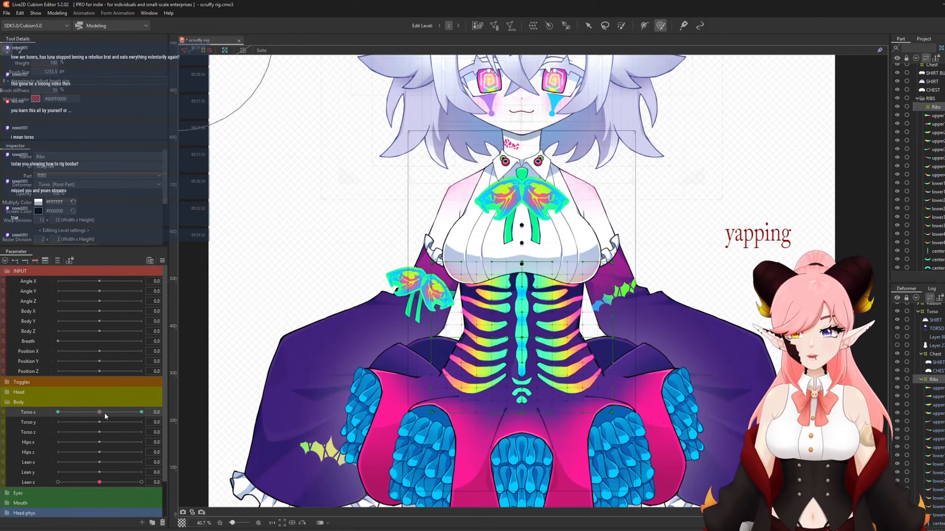
# With Torso x at -30, select the Ribbon deformer and reshape its grid around the collar and bow with the deform brush.
pyautogui.moveTo(104, 412); pyautogui.dragTo(98, 415)
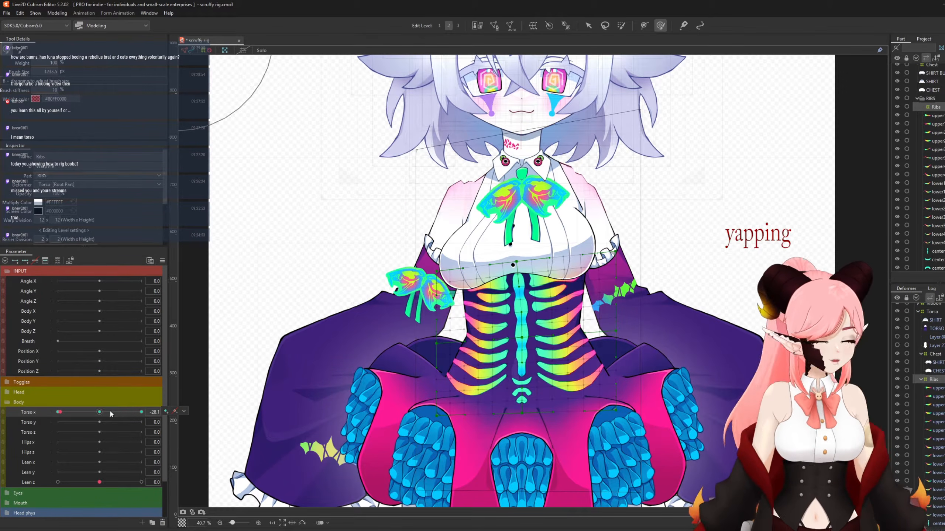
pyautogui.click(57, 412)
pyautogui.click(933, 304)
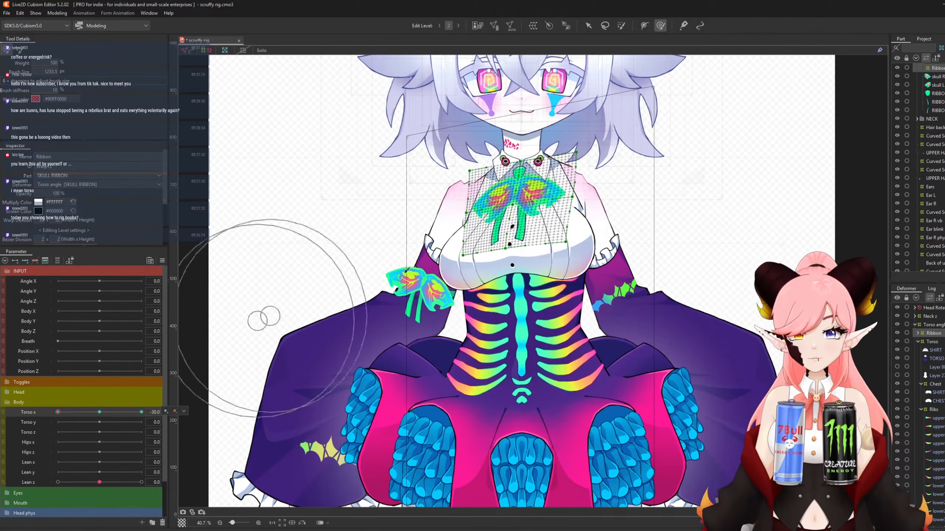
pyautogui.scroll(5, 512, 190)
pyautogui.moveTo(515, 233); pyautogui.dragTo(525, 234)
pyautogui.scroll(-2, 517, 231)
pyautogui.scroll(5, 551, 112)
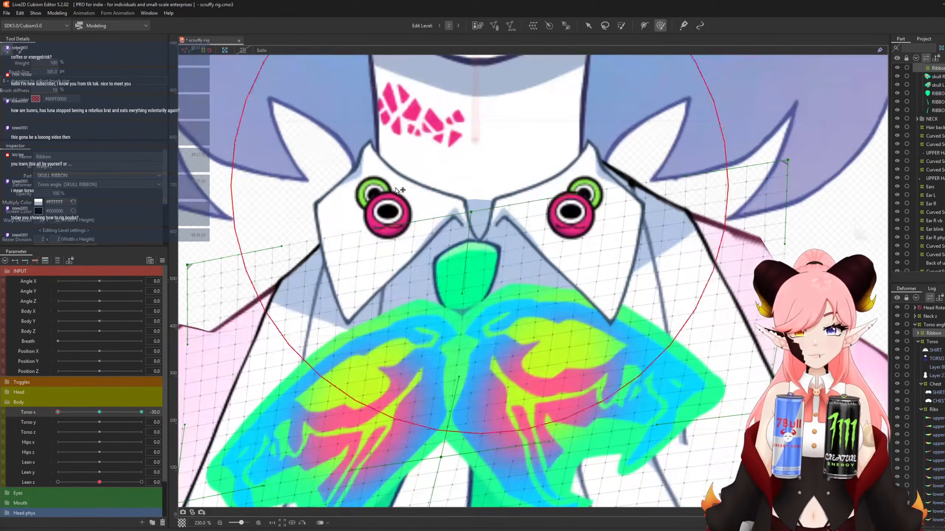
pyautogui.moveTo(480, 197); pyautogui.dragTo(435, 215)
pyautogui.scroll(-4, 451, 205)
pyautogui.moveTo(424, 324)
pyautogui.mouseDown()
pyautogui.moveTo(461, 323)
pyautogui.moveTo(442, 322)
pyautogui.moveTo(447, 308)
pyautogui.mouseUp()
pyautogui.moveTo(58, 412)
pyautogui.mouseDown()
pyautogui.moveTo(121, 404)
pyautogui.moveTo(57, 412)
pyautogui.mouseUp()
pyautogui.moveTo(460, 344); pyautogui.dragTo(465, 344)
pyautogui.moveTo(58, 412)
pyautogui.mouseDown()
pyautogui.moveTo(148, 418)
pyautogui.moveTo(57, 411)
pyautogui.mouseUp()
# Refine the sides and lower part of the Ribbon grid with the deform brush for the turned pose at -30.
pyautogui.click(162, 260)
pyautogui.click(196, 283)
pyautogui.scroll(2, 432, 242)
pyautogui.moveTo(499, 260); pyautogui.dragTo(465, 262)
pyautogui.moveTo(353, 285)
pyautogui.mouseDown()
pyautogui.moveTo(330, 267)
pyautogui.moveTo(370, 283)
pyautogui.mouseUp()
pyautogui.moveTo(569, 263); pyautogui.dragTo(574, 264)
pyautogui.scroll(-2, 386, 238)
pyautogui.moveTo(461, 296); pyautogui.dragTo(439, 296)
pyautogui.scroll(-1, 385, 242)
pyautogui.scroll(4, 386, 253)
pyautogui.moveTo(395, 242); pyautogui.dragTo(388, 242)
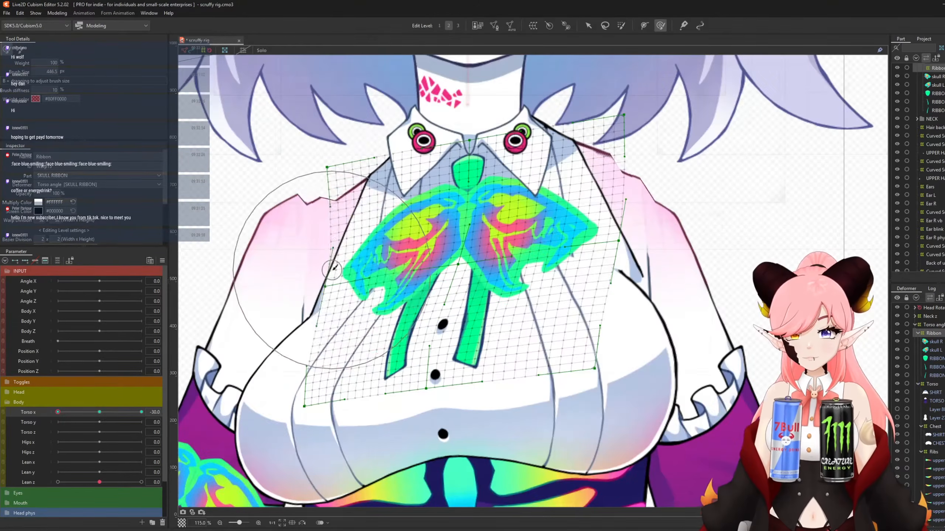
pyautogui.scroll(-1, 320, 253)
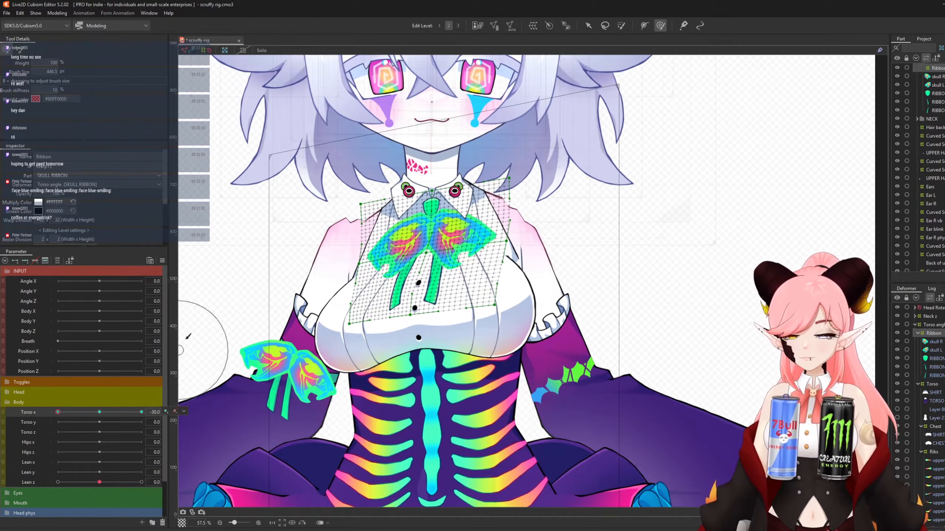
# Reflect the Ribbon deformer's motion to the opposite side of Torso x and test the turn.
pyautogui.click(162, 261)
pyautogui.click(193, 325)
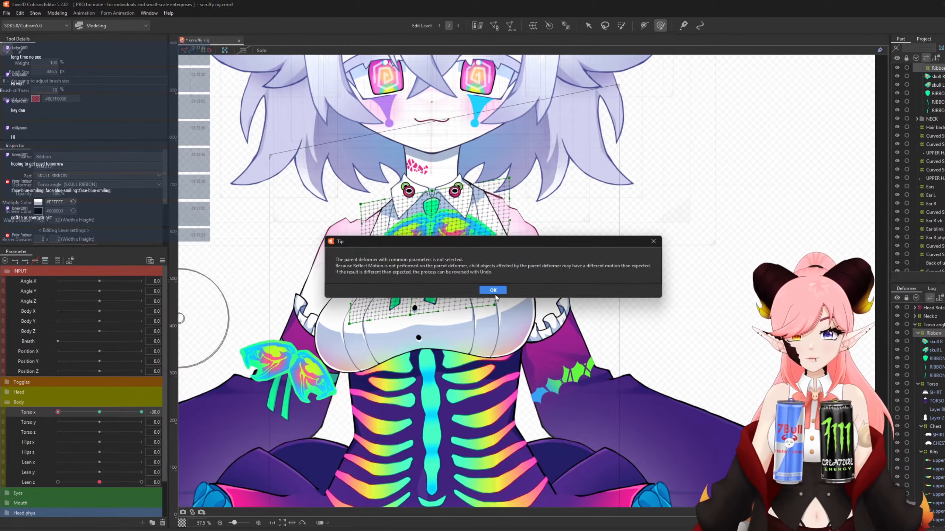
pyautogui.click(493, 290)
pyautogui.click(476, 356)
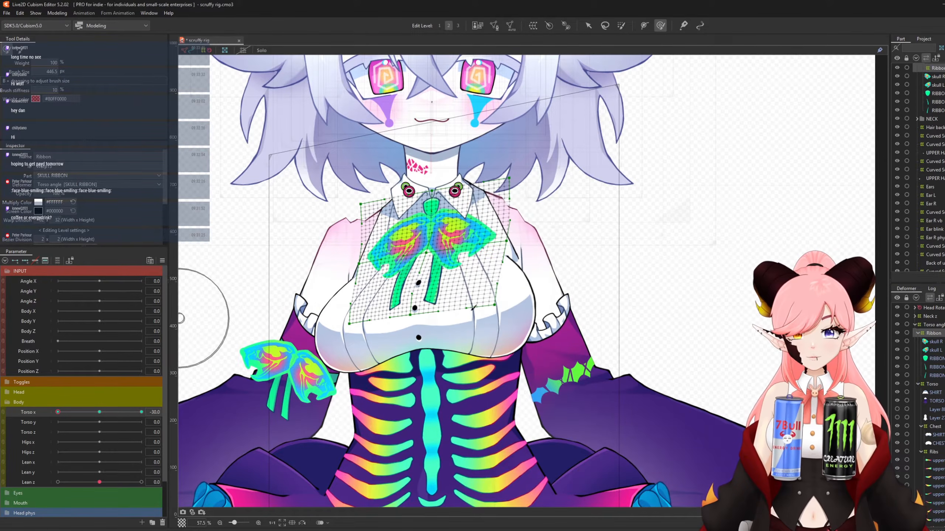
pyautogui.scroll(-2, 465, 279)
pyautogui.moveTo(67, 418)
pyautogui.mouseDown()
pyautogui.moveTo(149, 415)
pyautogui.moveTo(51, 407)
pyautogui.moveTo(180, 422)
pyautogui.moveTo(19, 413)
pyautogui.moveTo(148, 413)
pyautogui.moveTo(52, 412)
pyautogui.mouseUp()
# Create a 32 × 32 parent warp deformer named Arm L around the selected left arm and sleeve layers.
pyautogui.scroll(2, 381, 232)
pyautogui.scroll(2, 379, 235)
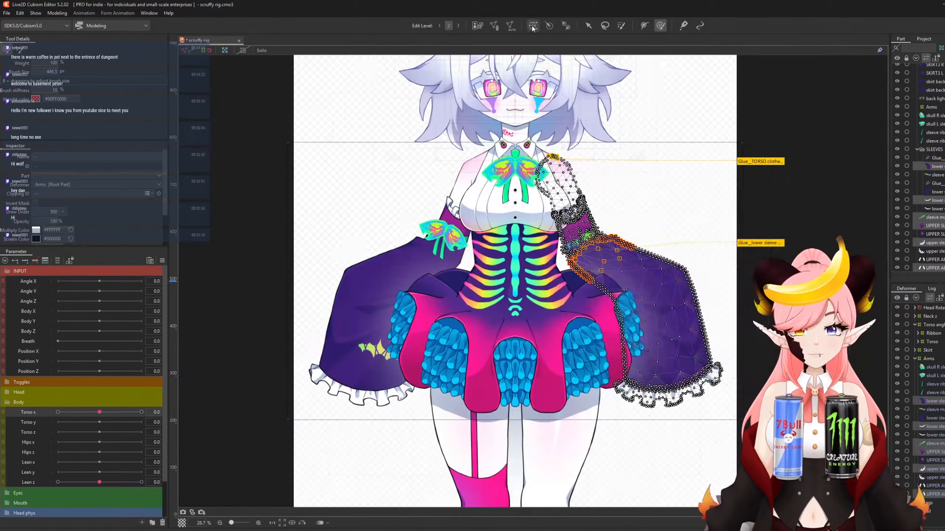
pyautogui.click(533, 26)
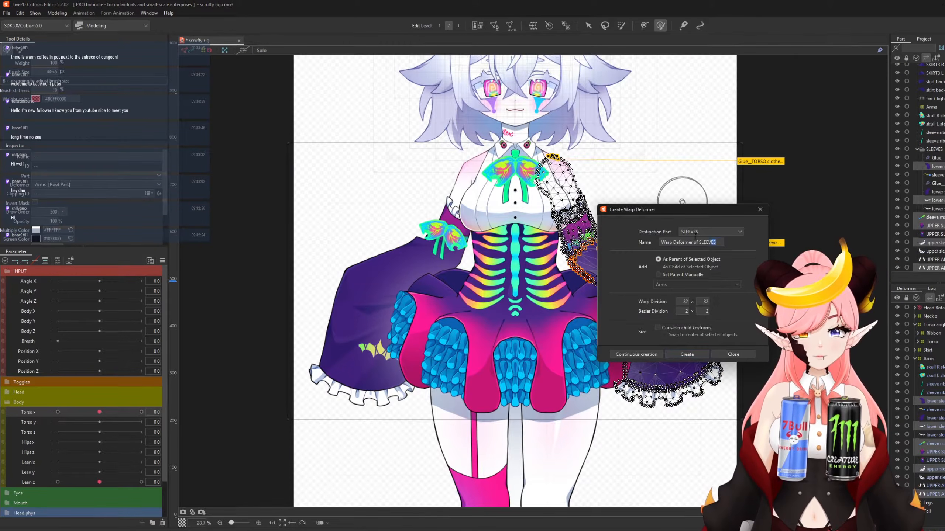
pyautogui.write('Arm L')
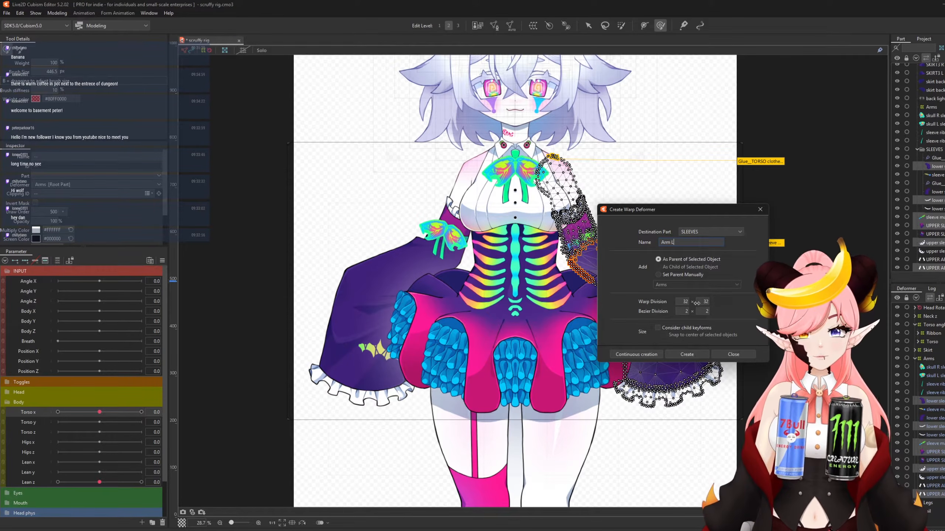
pyautogui.click(687, 354)
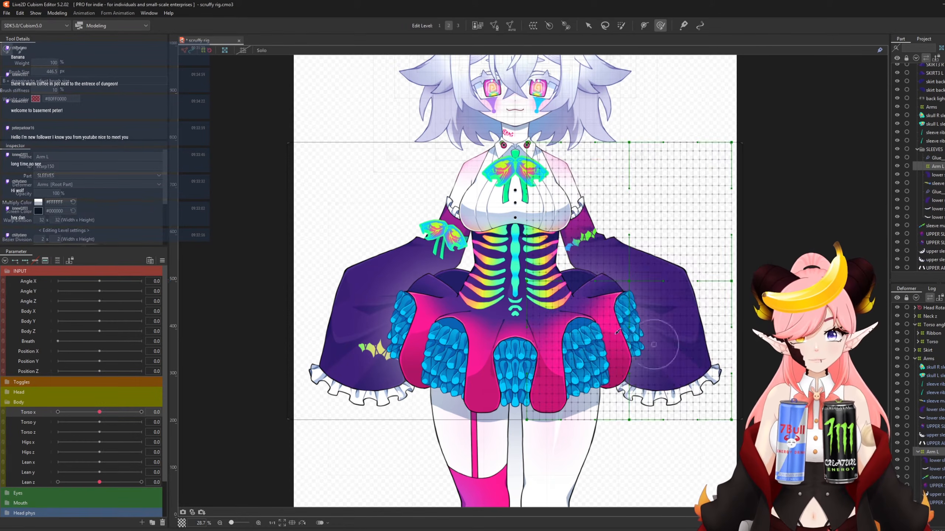
# Select the remaining skull, sleeve and upper arm layers inside Arms and create a 32 × 32 parent warp deformer named Arm R.
pyautogui.click(938, 367)
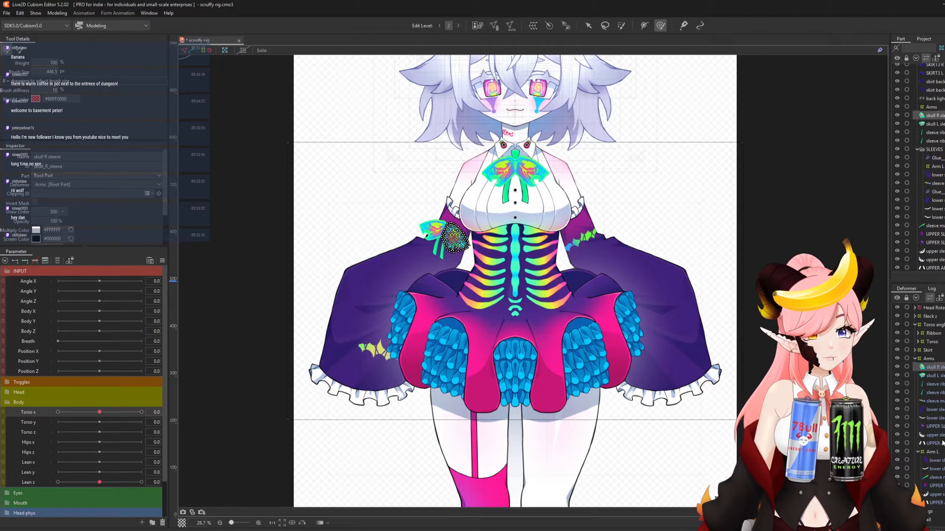
pyautogui.keyDown('shift'); pyautogui.click(927, 444); pyautogui.keyUp('shift')
pyautogui.scroll(-2, 572, 257)
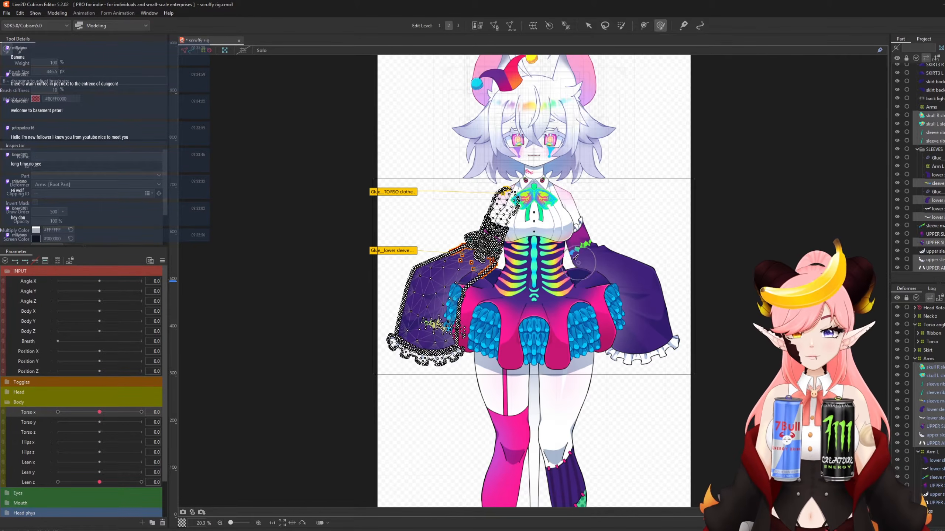
pyautogui.scroll(2, 525, 215)
pyautogui.click(538, 27)
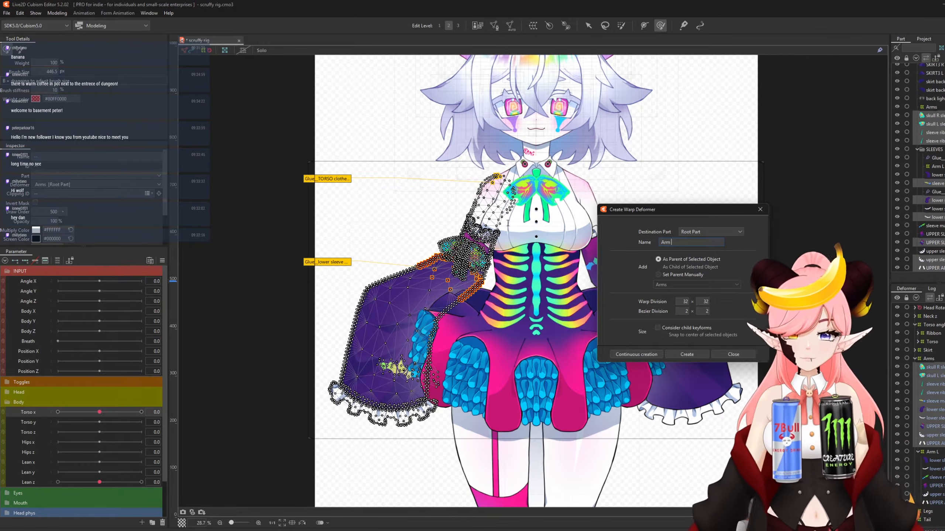
pyautogui.click(687, 355)
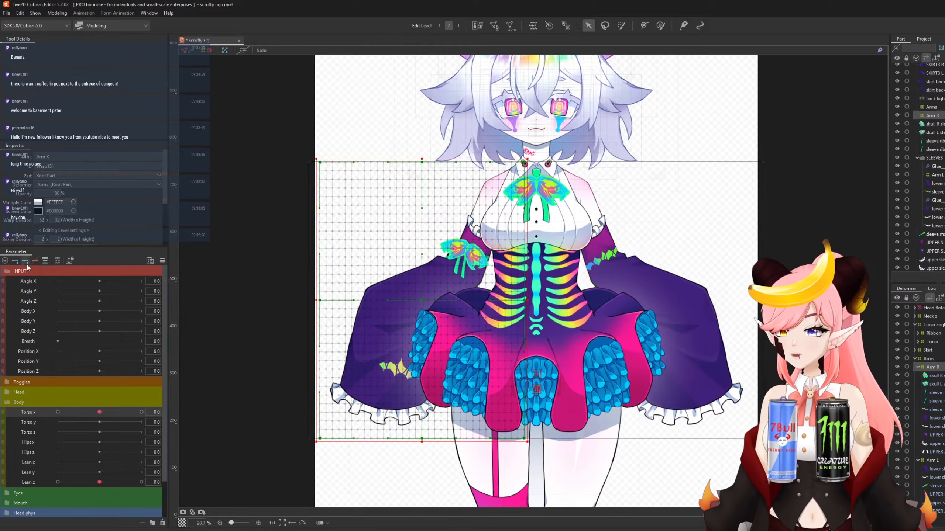
# Key the Arm R deformer on Torso x and, at 30, rotate and shift it slightly to match the turned shoulder.
pyautogui.click(142, 412)
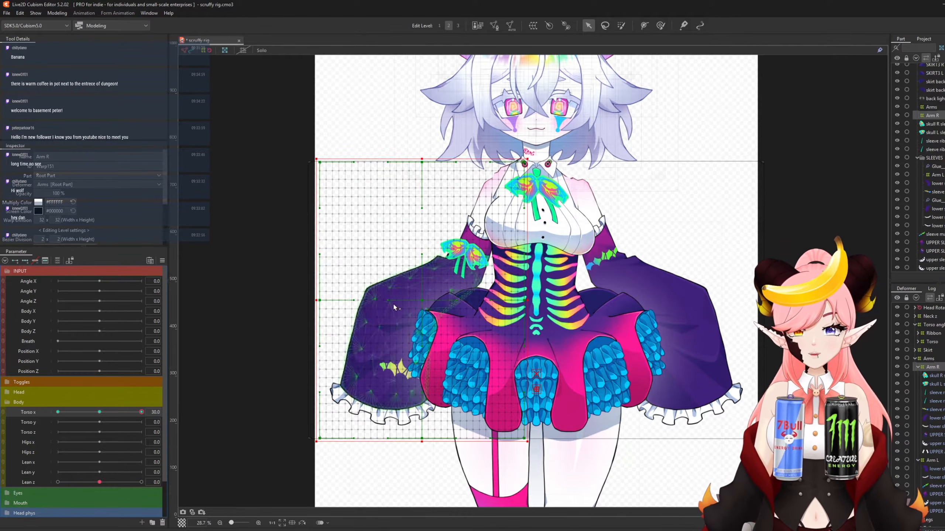
pyautogui.scroll(3, 430, 292)
pyautogui.scroll(-3, 429, 291)
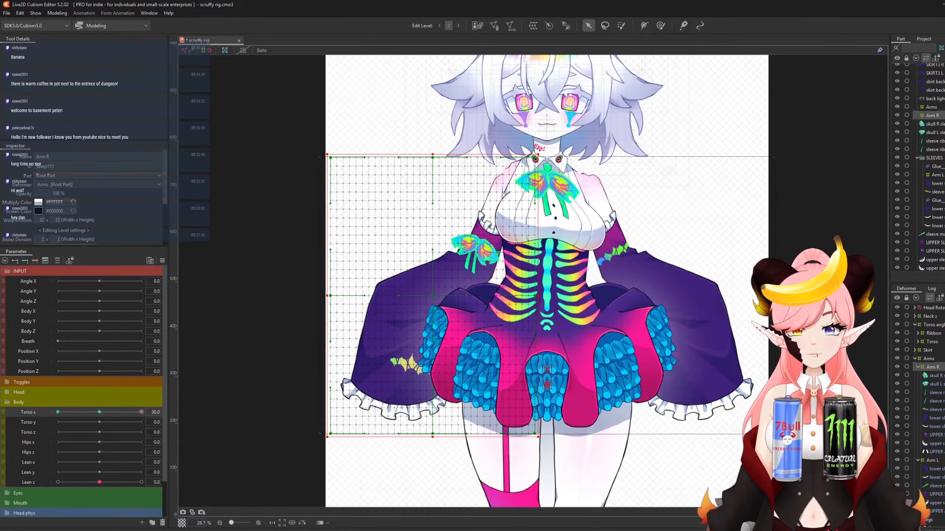
pyautogui.moveTo(541, 149); pyautogui.dragTo(547, 153)
pyautogui.scroll(3, 432, 285)
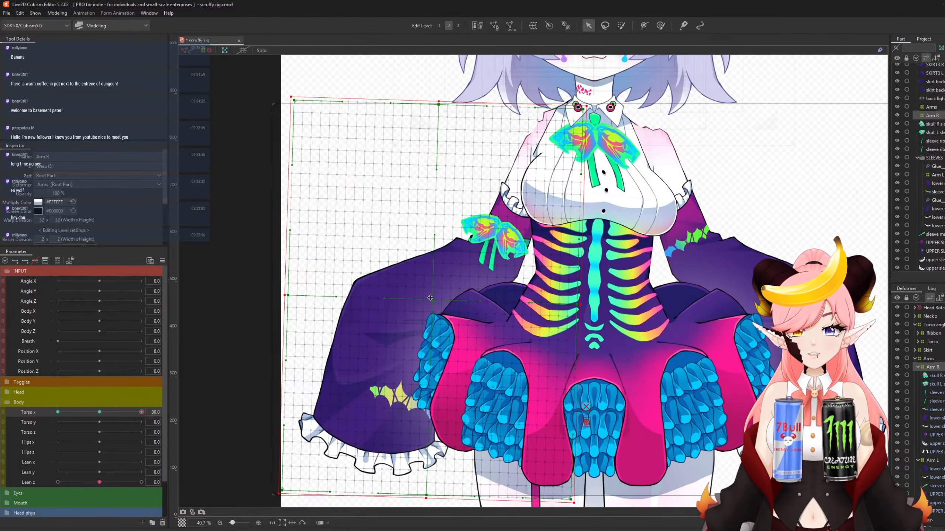
pyautogui.moveTo(431, 299); pyautogui.dragTo(432, 283)
pyautogui.scroll(5, 490, 119)
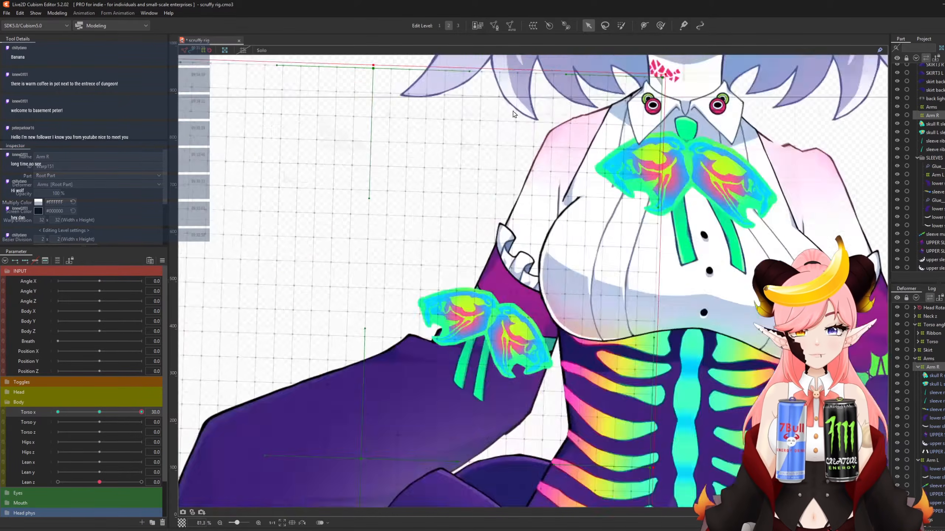
pyautogui.scroll(-3, 489, 120)
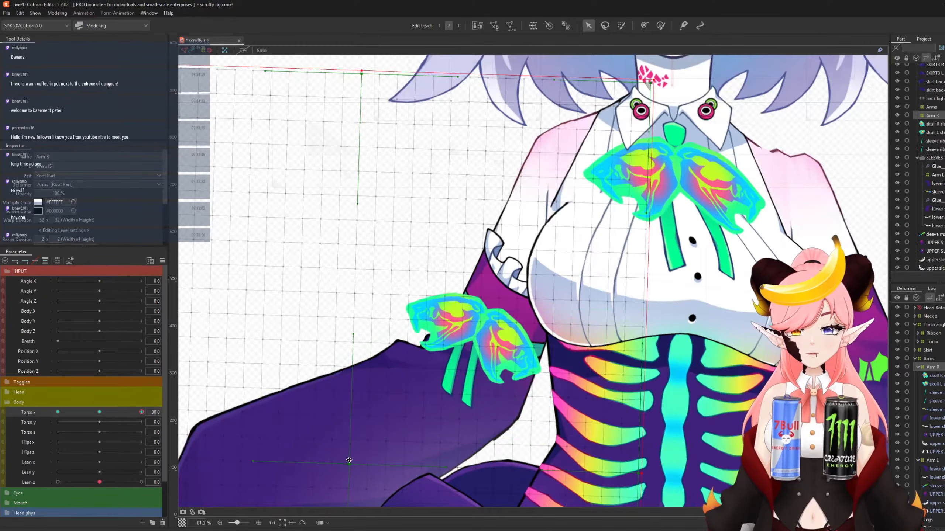
pyautogui.moveTo(349, 460); pyautogui.dragTo(346, 460)
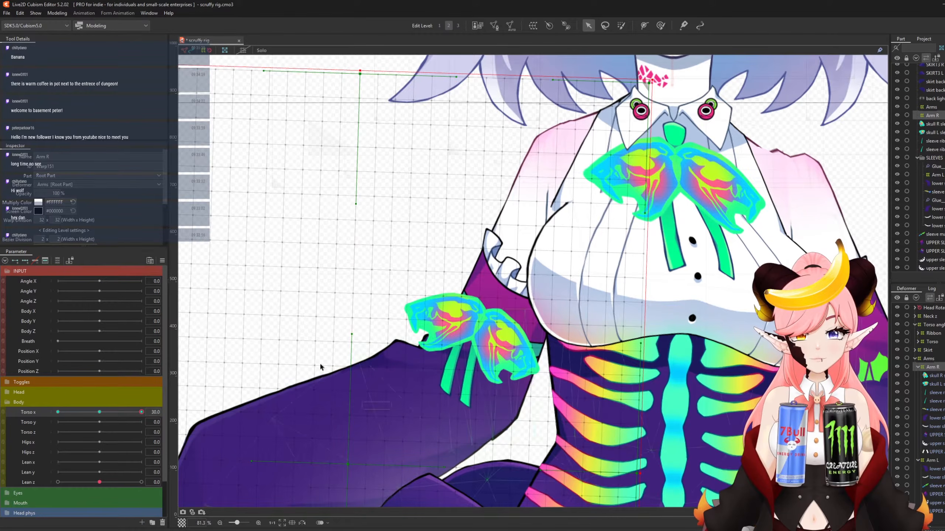
pyautogui.scroll(-4, 320, 367)
# At Torso x -30, rotate and shift the Arm R deformer to follow the shoulder, and return Torso x to 0.
pyautogui.click(57, 412)
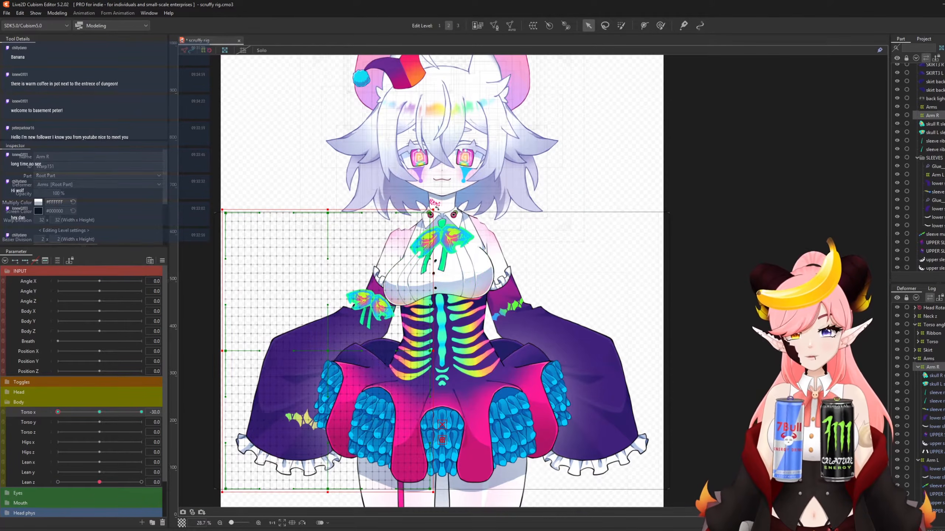
pyautogui.moveTo(436, 208); pyautogui.dragTo(432, 204)
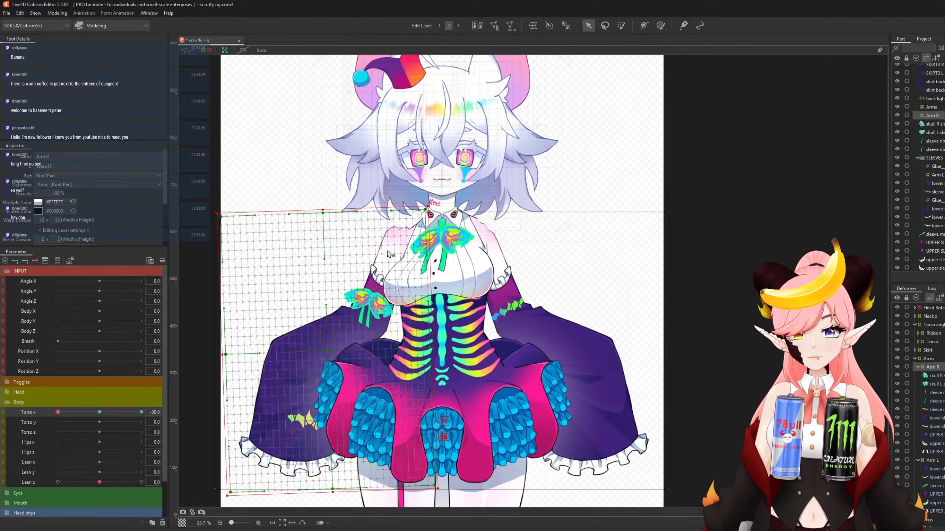
pyautogui.scroll(3, 325, 361)
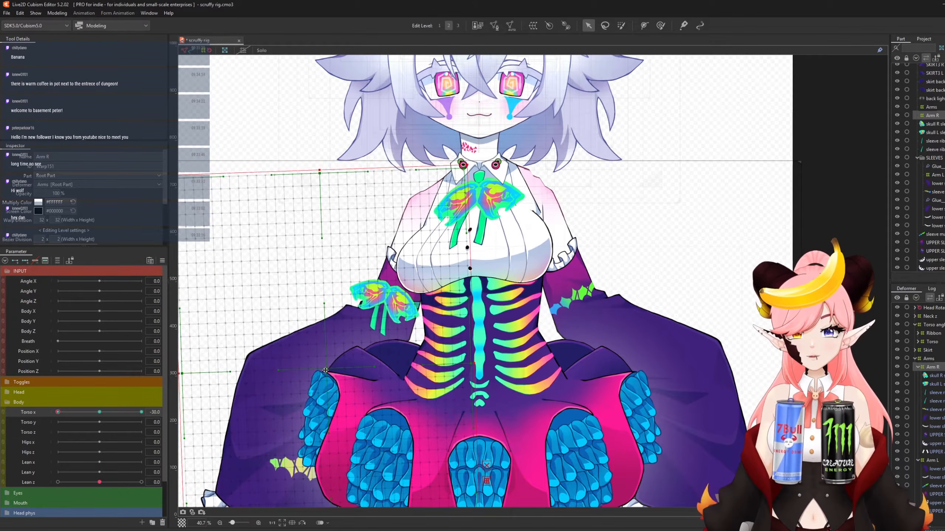
pyautogui.moveTo(326, 370); pyautogui.dragTo(330, 369)
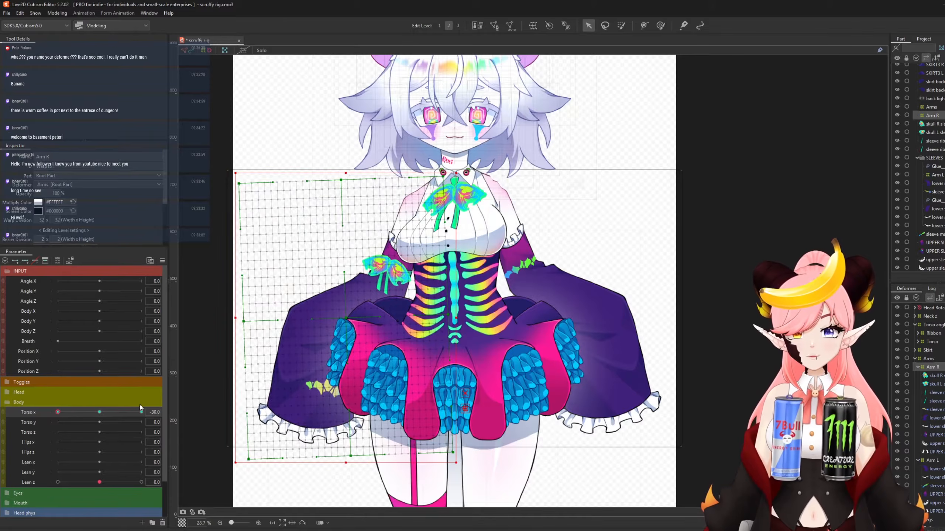
pyautogui.click(99, 412)
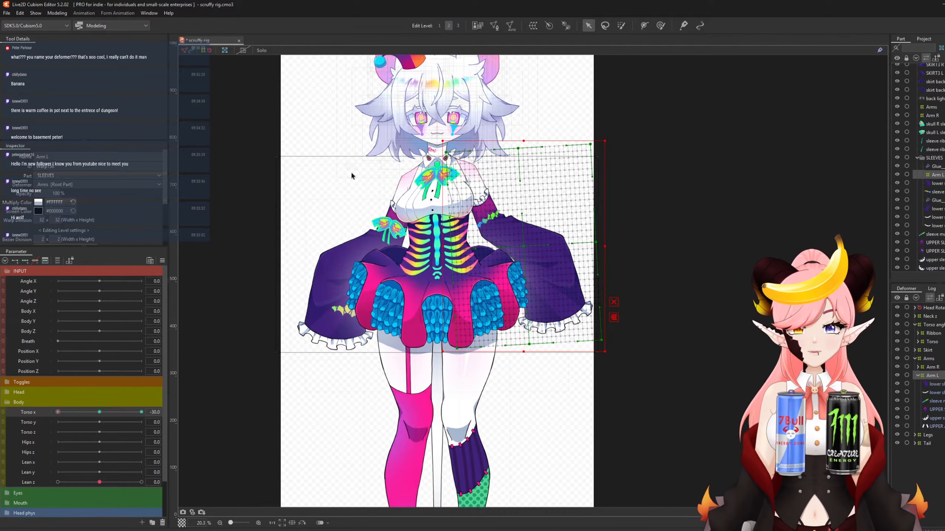
# Open the glue between TORSO clothes and UPPER ARM R and brush its weights at the shoulder seam with Torso x at -30.
pyautogui.scroll(4, 351, 174)
pyautogui.click(423, 174)
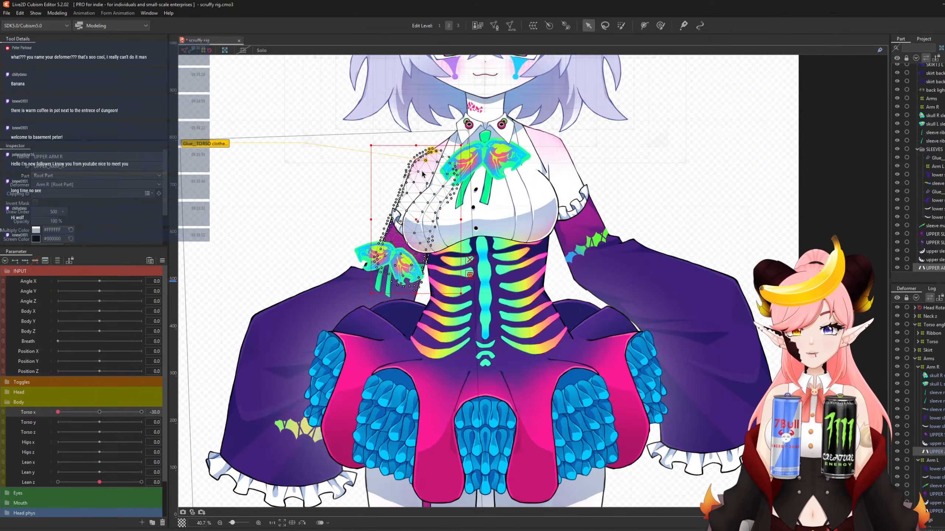
pyautogui.doubleClick(218, 143)
pyautogui.click(493, 294)
pyautogui.scroll(4, 398, 129)
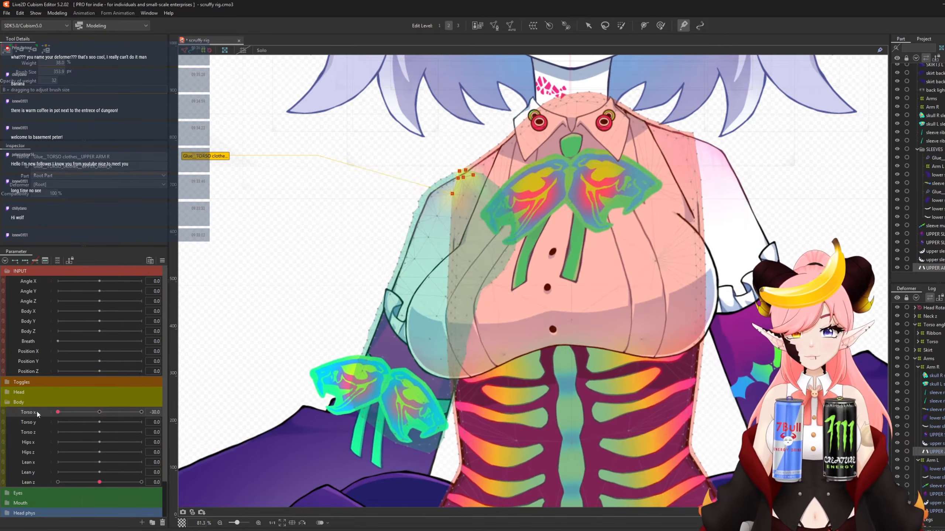
pyautogui.scroll(2, 406, 126)
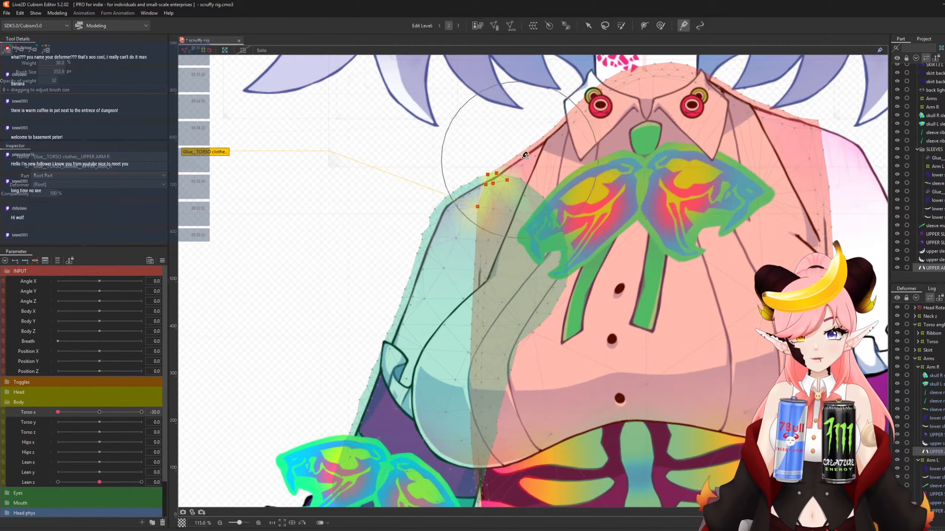
pyautogui.scroll(2, 525, 155)
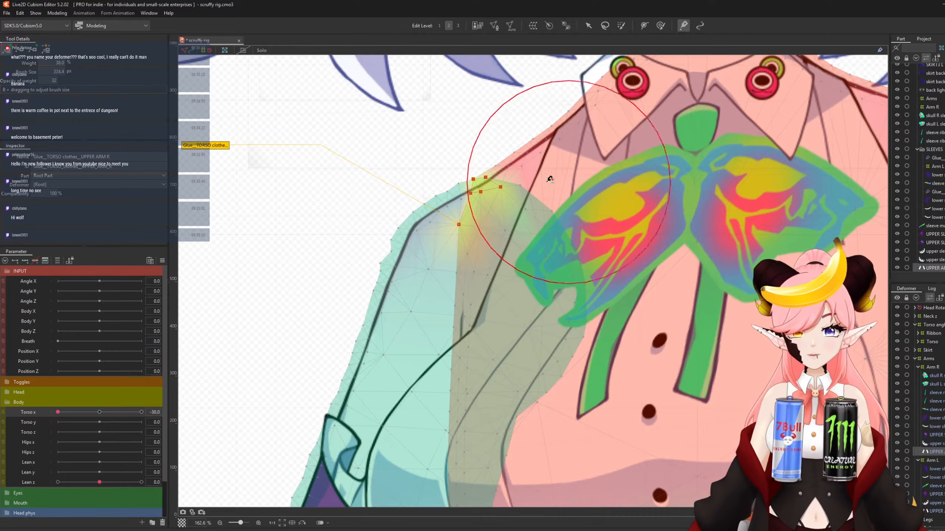
# Adjust the glue weights between TORSO clothes and UPPER ARM L at the shoulder seam and leave glue editing.
pyautogui.scroll(-4, 550, 179)
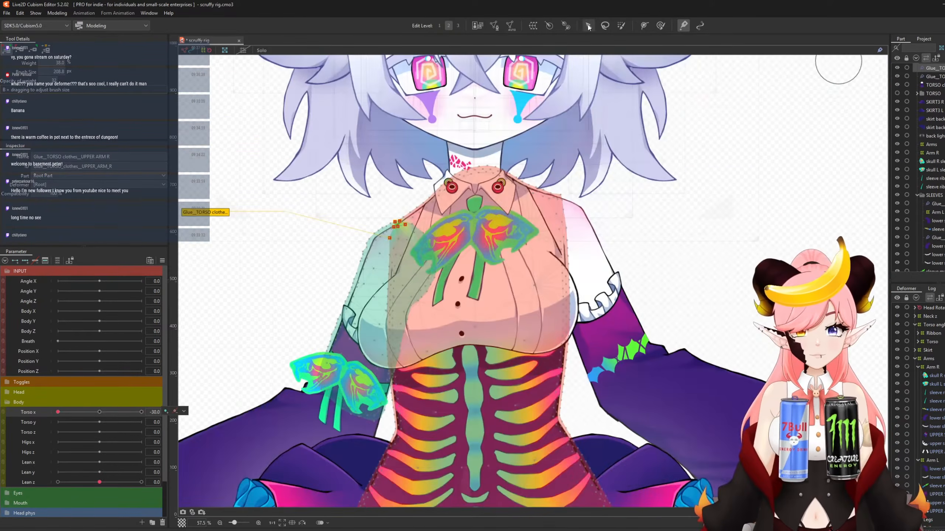
pyautogui.click(528, 234)
pyautogui.scroll(2, 528, 235)
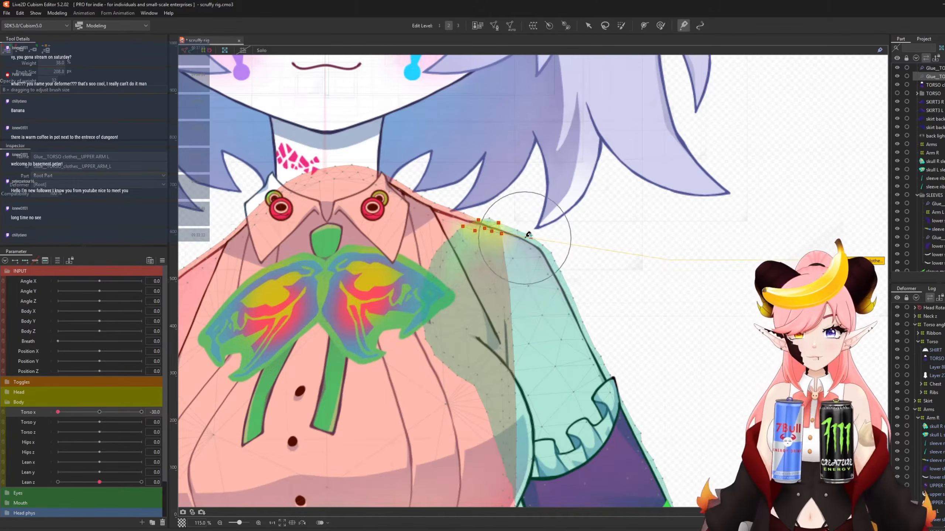
pyautogui.scroll(-10, 528, 234)
pyautogui.press('Escape')
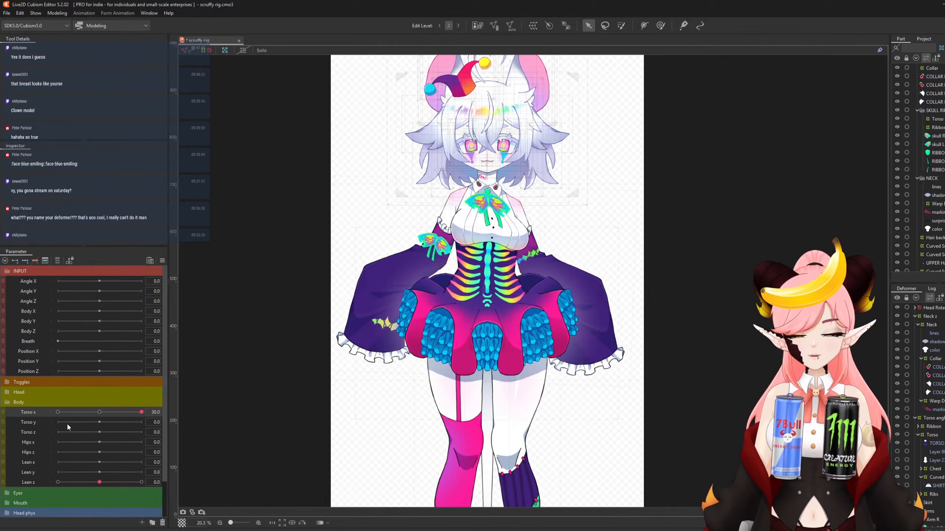
# Brush-select the lower half of the Torso angle deformer, examine its movement between Torso x -30 and 30, and return Torso x to 0.
pyautogui.click(100, 412)
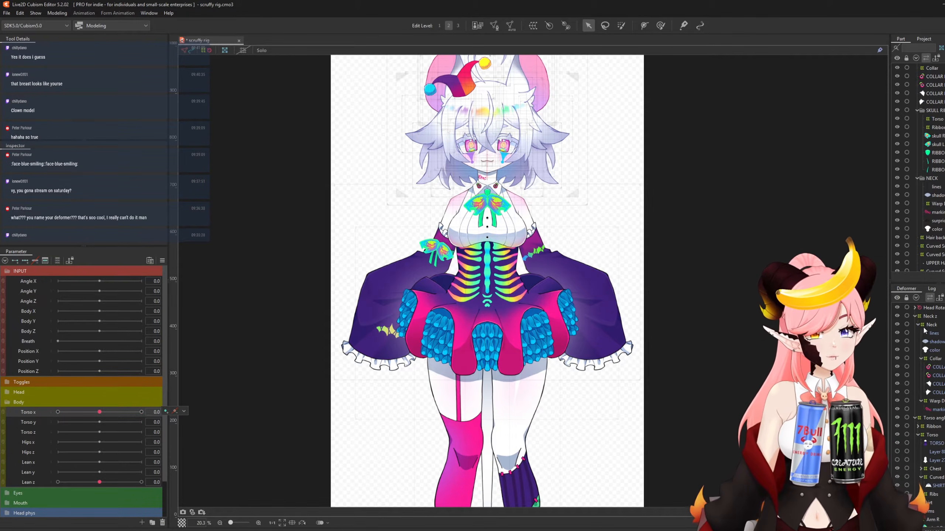
pyautogui.click(932, 436)
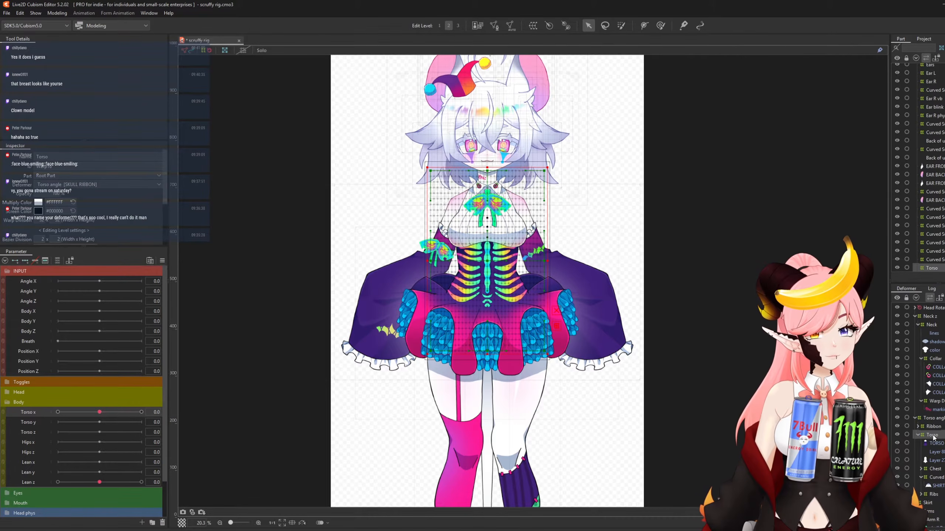
pyautogui.click(930, 418)
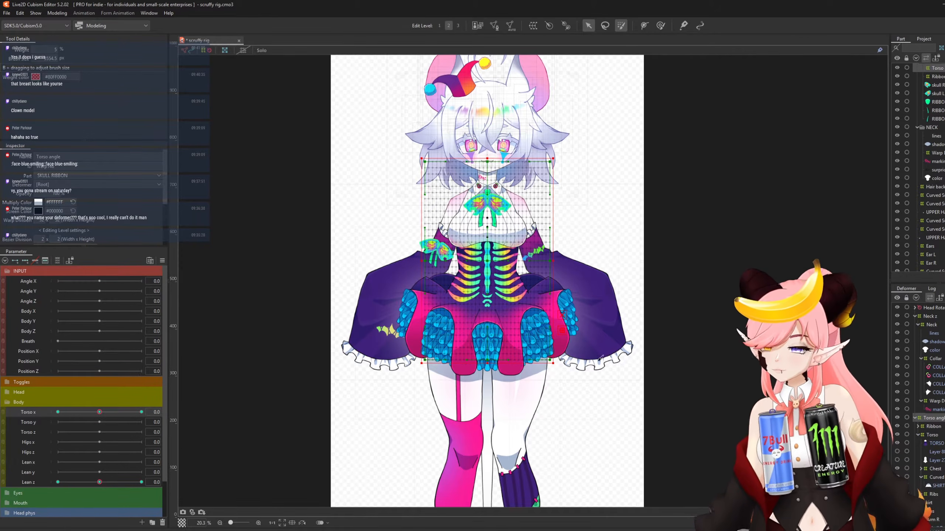
pyautogui.press('b')
pyautogui.moveTo(599, 353)
pyautogui.mouseDown()
pyautogui.moveTo(505, 347)
pyautogui.moveTo(549, 361)
pyautogui.moveTo(546, 396)
pyautogui.moveTo(465, 397)
pyautogui.moveTo(523, 416)
pyautogui.moveTo(457, 403)
pyautogui.moveTo(576, 412)
pyautogui.moveTo(579, 395)
pyautogui.moveTo(593, 392)
pyautogui.moveTo(497, 396)
pyautogui.moveTo(550, 414)
pyautogui.moveTo(352, 379)
pyautogui.moveTo(496, 409)
pyautogui.mouseUp()
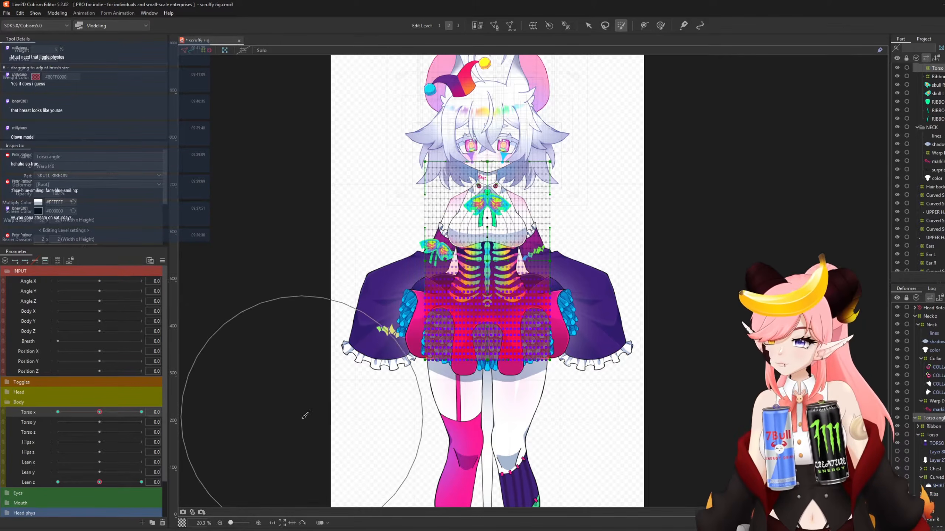
pyautogui.click(141, 412)
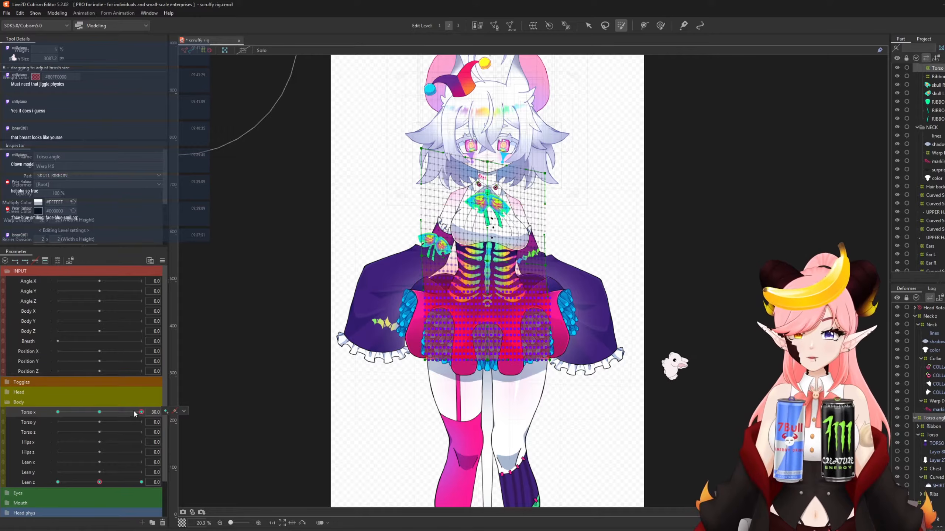
pyautogui.click(57, 412)
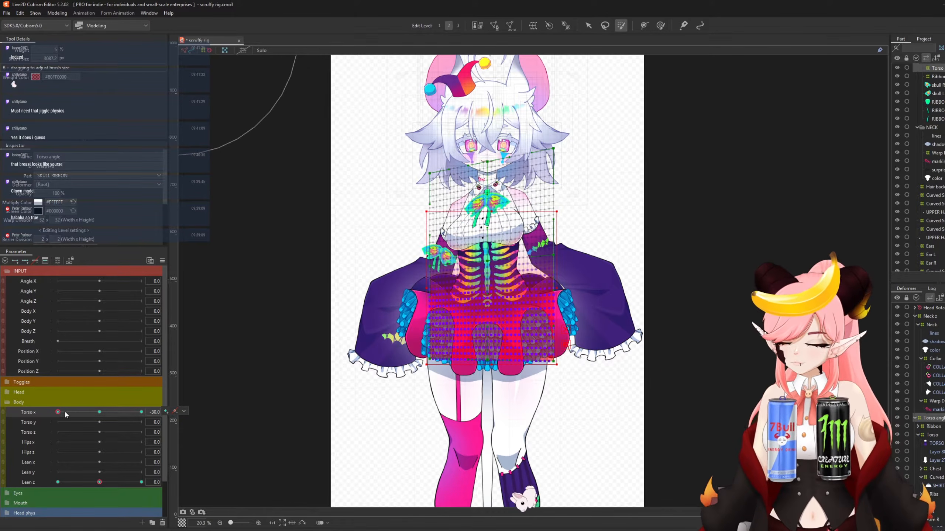
pyautogui.moveTo(56, 416); pyautogui.dragTo(181, 433)
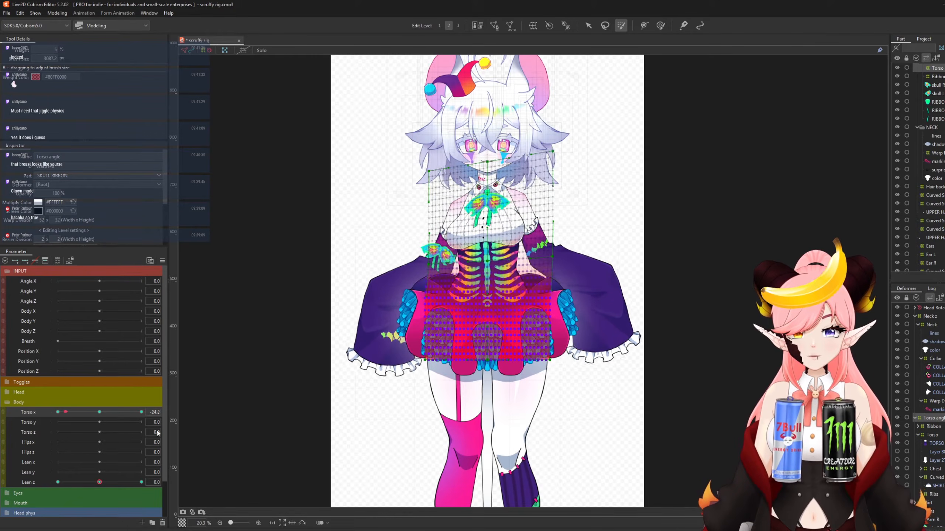
pyautogui.moveTo(141, 412); pyautogui.dragTo(70, 431)
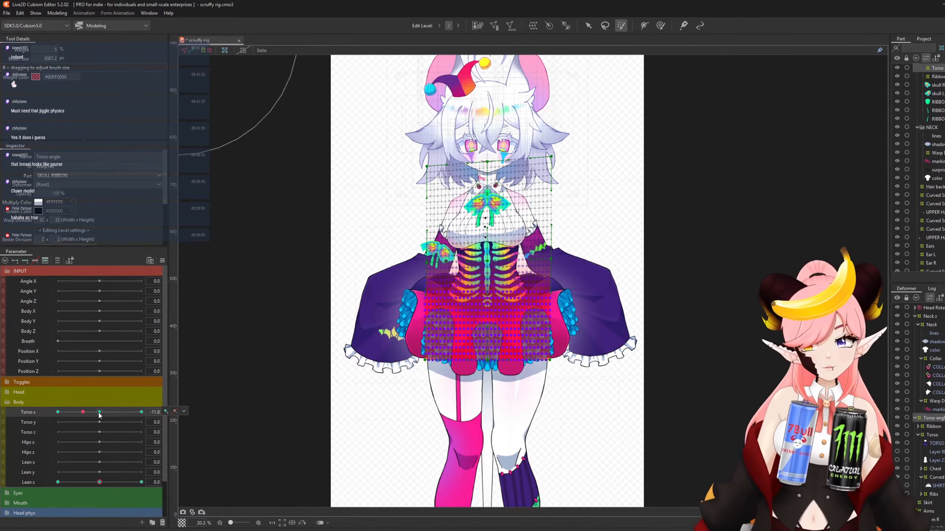
pyautogui.moveTo(99, 414); pyautogui.dragTo(220, 424)
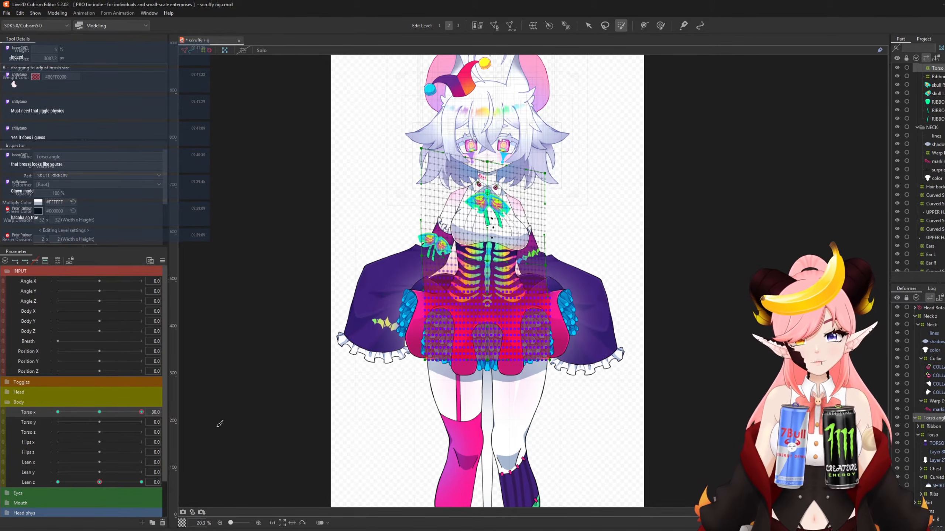
pyautogui.click(100, 414)
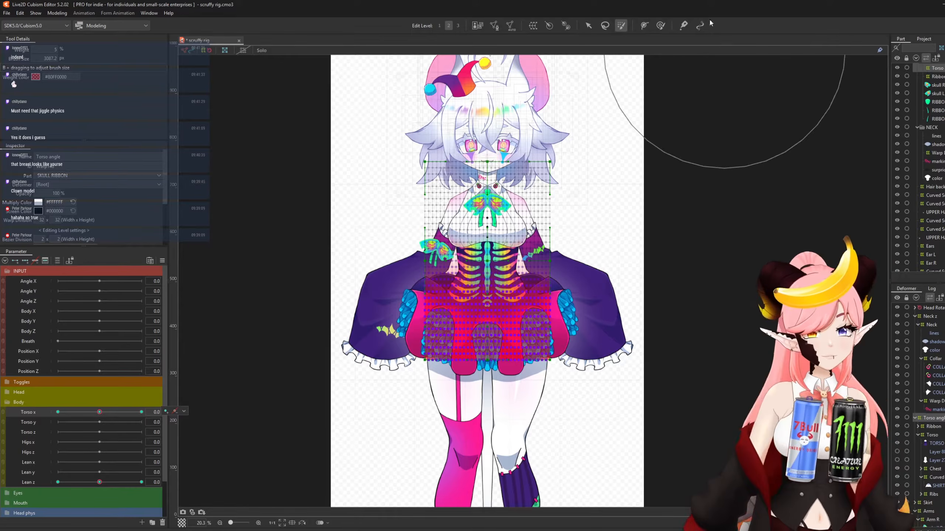
# Create the warp deformer Torso angle 2 as parent of Torso angle, add three keys on Torso y and set Torso y to 30.
pyautogui.click(591, 26)
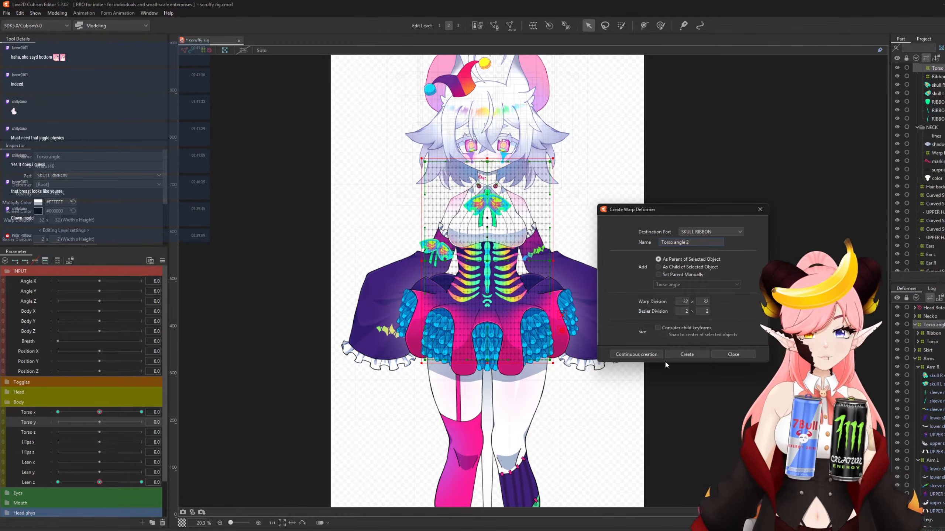
pyautogui.click(687, 354)
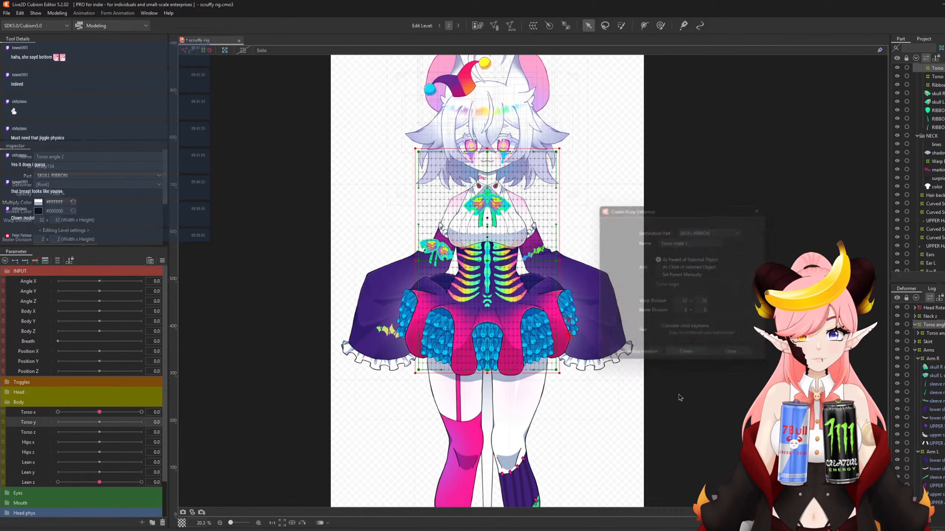
pyautogui.scroll(2, 334, 350)
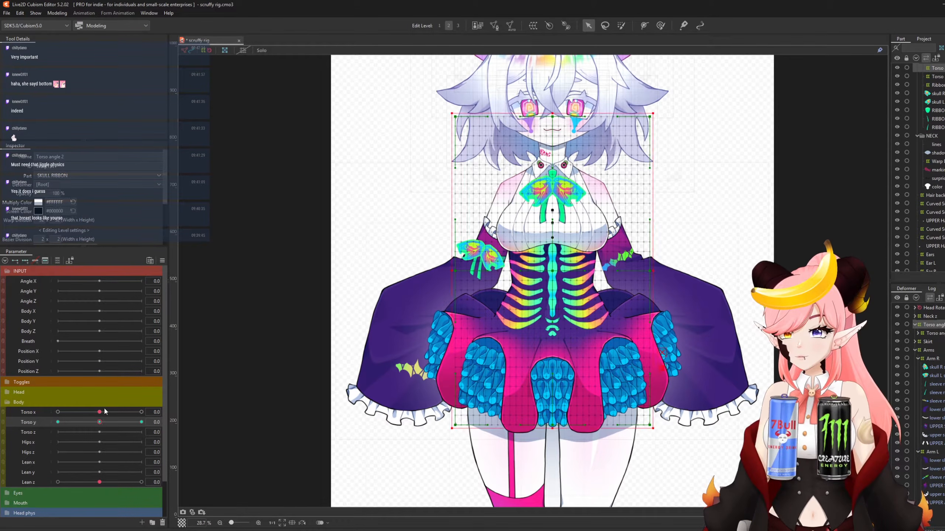
pyautogui.scroll(2, 608, 195)
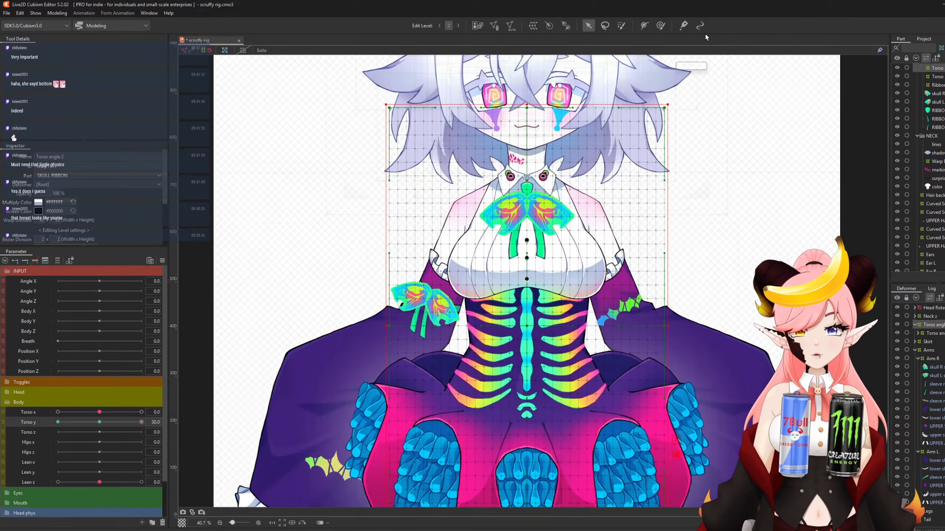
# Switch to the deform brush, parent the Arms deformer to Torso angle 2 and reselect Torso angle 2.
pyautogui.click(661, 25)
pyautogui.moveTo(575, 218); pyautogui.dragTo(643, 227)
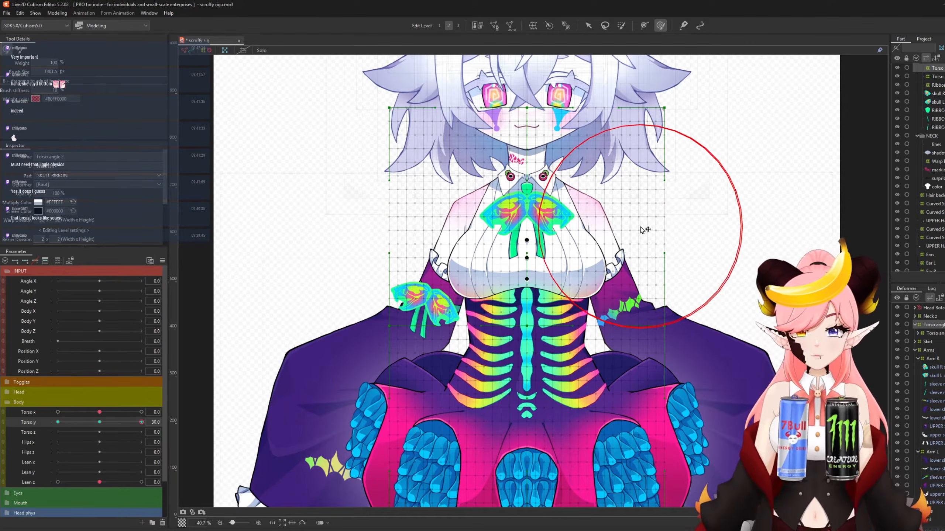
pyautogui.click(925, 351)
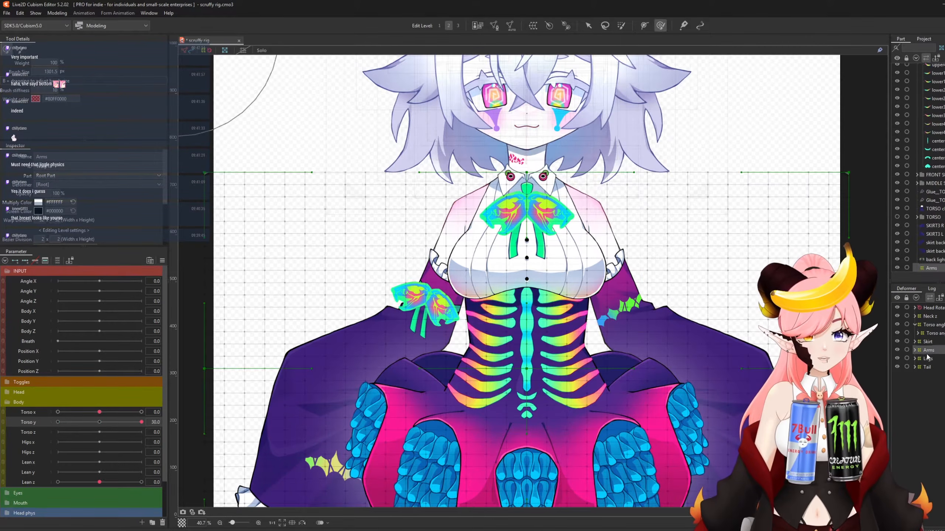
pyautogui.moveTo(931, 353); pyautogui.dragTo(936, 325)
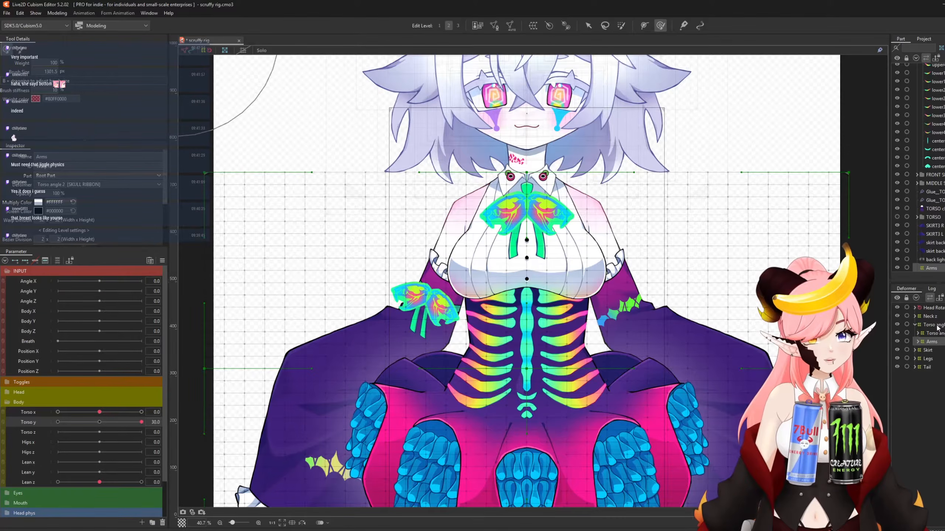
pyautogui.click(936, 325)
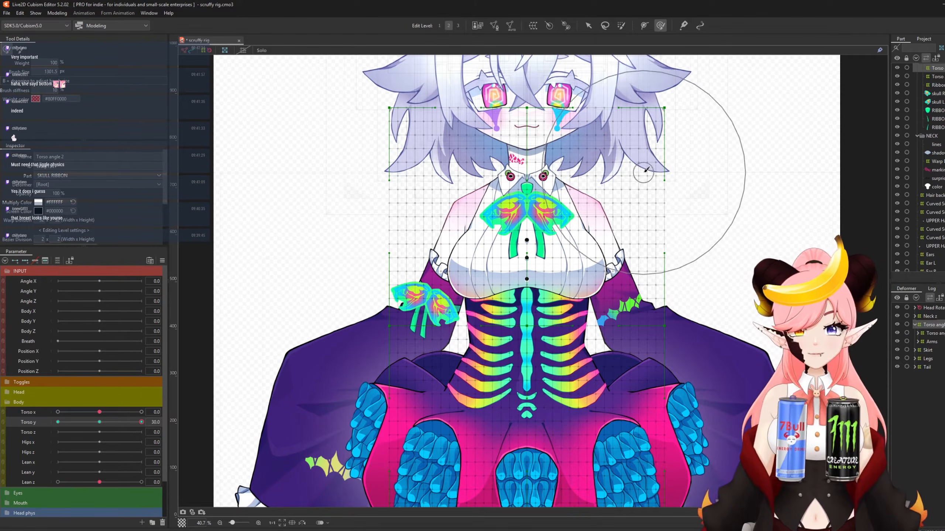
# At Torso y 30, brush Torso angle 2 to slope the shoulders down and lift the chest and ribbon centre.
pyautogui.moveTo(644, 173); pyautogui.dragTo(644, 207)
pyautogui.hotkey('ctrl', 'z')
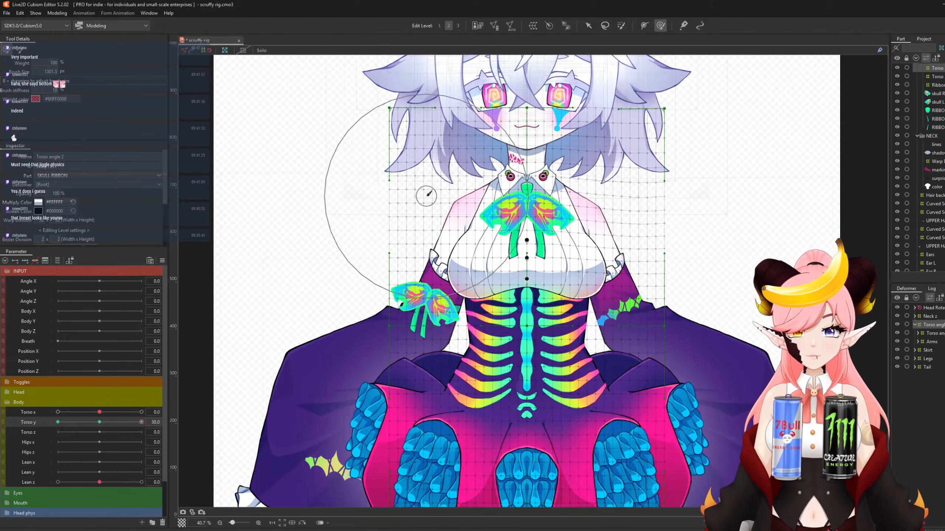
pyautogui.moveTo(426, 195); pyautogui.dragTo(423, 203)
pyautogui.moveTo(527, 260)
pyautogui.mouseDown()
pyautogui.moveTo(542, 249)
pyautogui.moveTo(581, 251)
pyautogui.mouseUp()
pyautogui.press('b')
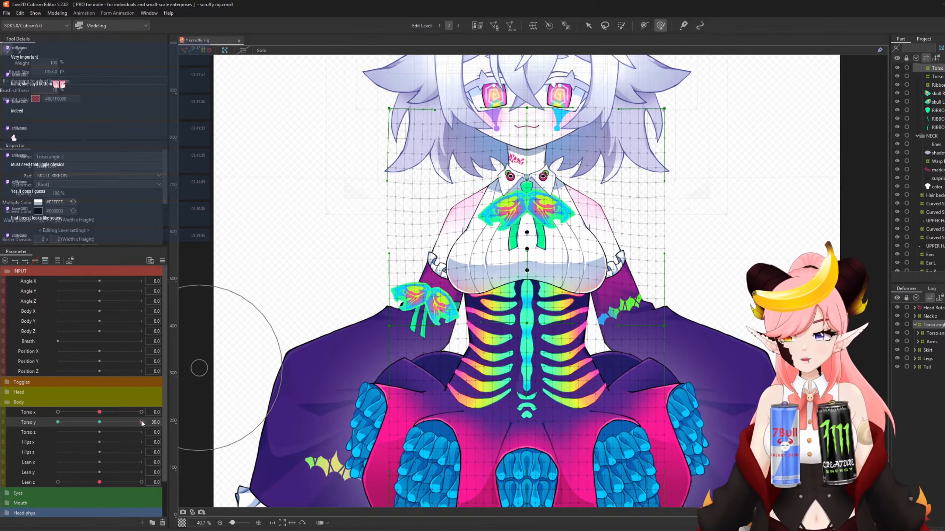
# At Torso y -30, brush Torso angle 2 to raise the shoulders and lower the chest.
pyautogui.moveTo(141, 422); pyautogui.dragTo(57, 422)
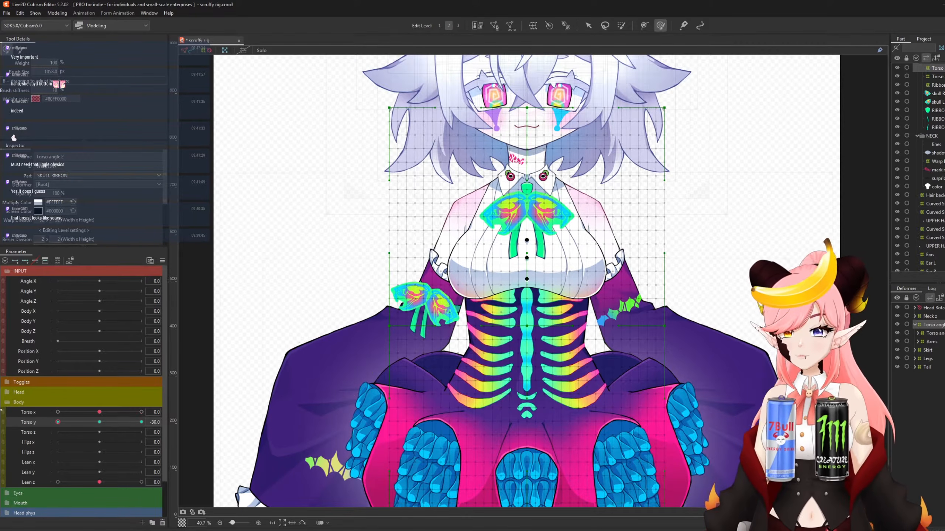
pyautogui.moveTo(479, 155)
pyautogui.mouseDown()
pyautogui.moveTo(428, 164)
pyautogui.moveTo(420, 175)
pyautogui.moveTo(439, 178)
pyautogui.mouseUp()
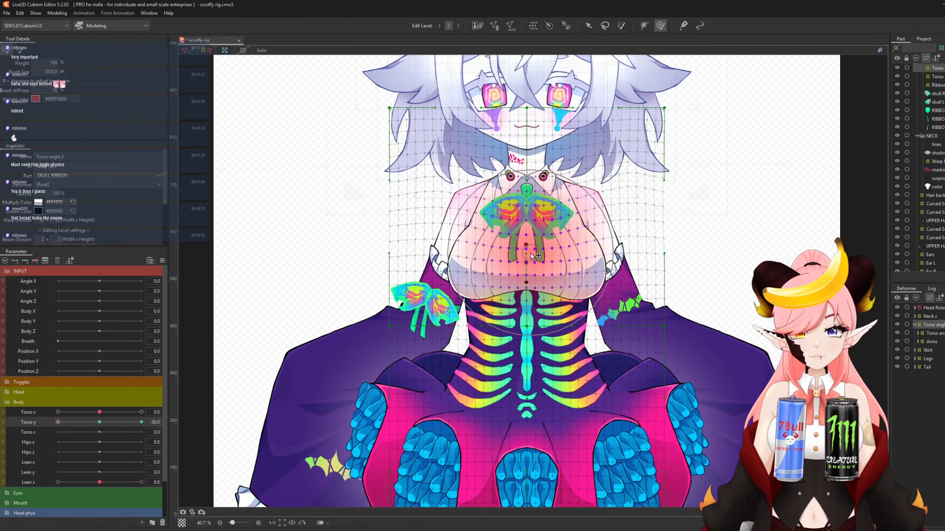
pyautogui.moveTo(478, 259); pyautogui.dragTo(483, 267)
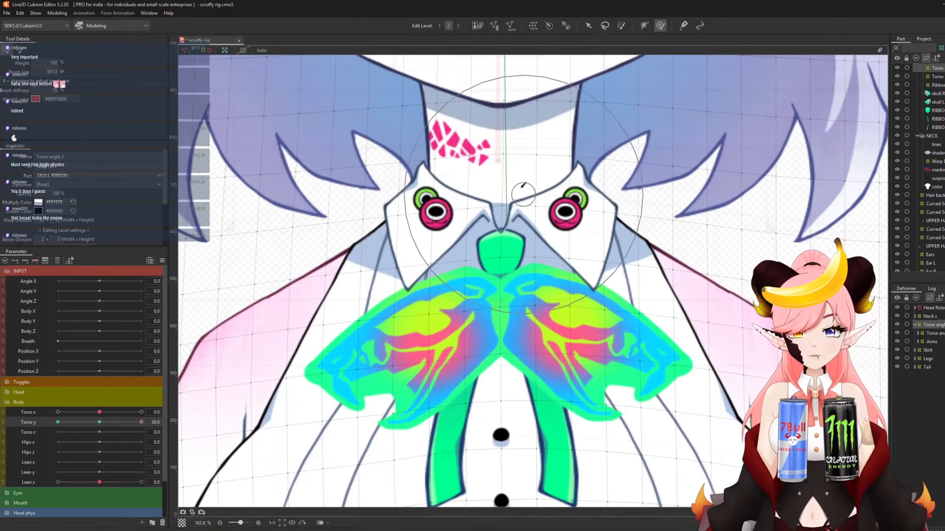
# At Torso y 30, refine Torso angle 2 around the collar and neck base with a smaller deform brush.
pyautogui.moveTo(504, 182); pyautogui.dragTo(503, 192)
pyautogui.moveTo(141, 423)
pyautogui.mouseDown()
pyautogui.moveTo(114, 425)
pyautogui.moveTo(143, 423)
pyautogui.mouseUp()
pyautogui.moveTo(431, 175); pyautogui.dragTo(446, 179)
# Preview the torso tilt by moving Torso y between 30 and -30, and return it to 0.
pyautogui.moveTo(141, 422)
pyautogui.mouseDown()
pyautogui.moveTo(110, 427)
pyautogui.moveTo(134, 428)
pyautogui.mouseUp()
pyautogui.moveTo(142, 422)
pyautogui.mouseDown()
pyautogui.moveTo(58, 422)
pyautogui.moveTo(141, 423)
pyautogui.mouseUp()
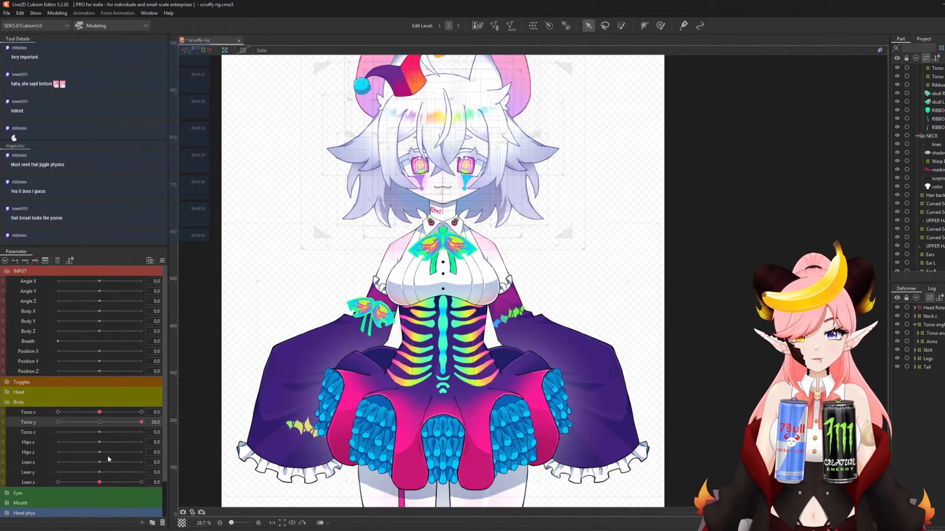
pyautogui.moveTo(107, 459); pyautogui.dragTo(1, 453)
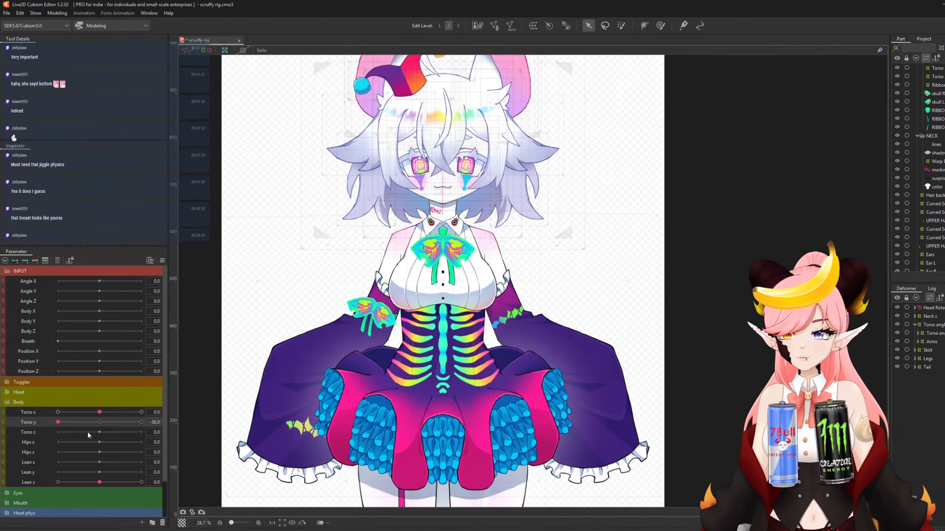
pyautogui.click(28, 429)
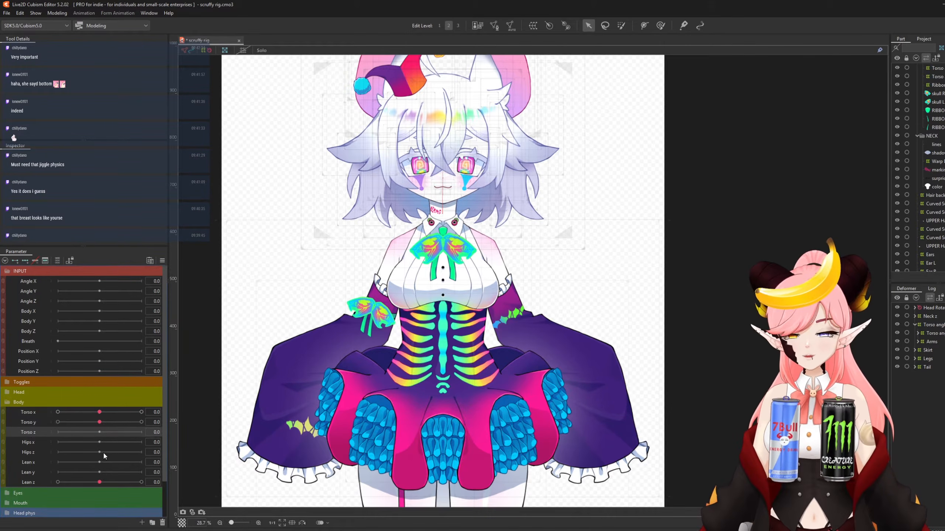
# Create the warp deformer Torso z as parent of Head Rotation, Neck z and Torso angle 2, key it on Torso z and set 30.
pyautogui.scroll(-2, 630, 251)
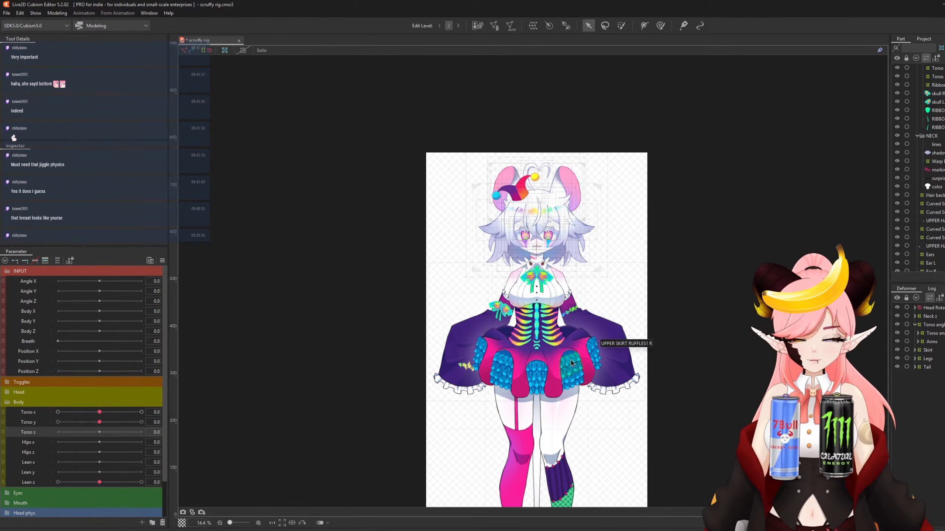
pyautogui.scroll(2, 578, 251)
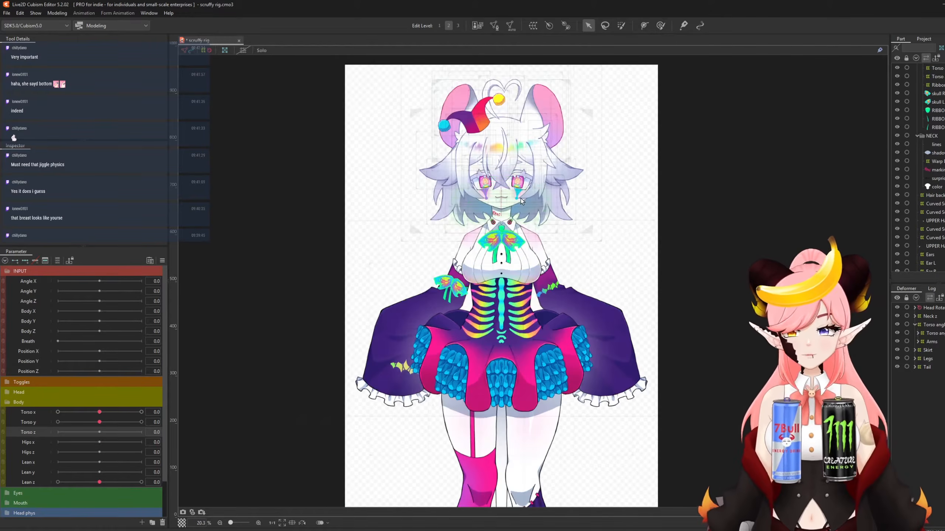
pyautogui.scroll(-1, 557, 212)
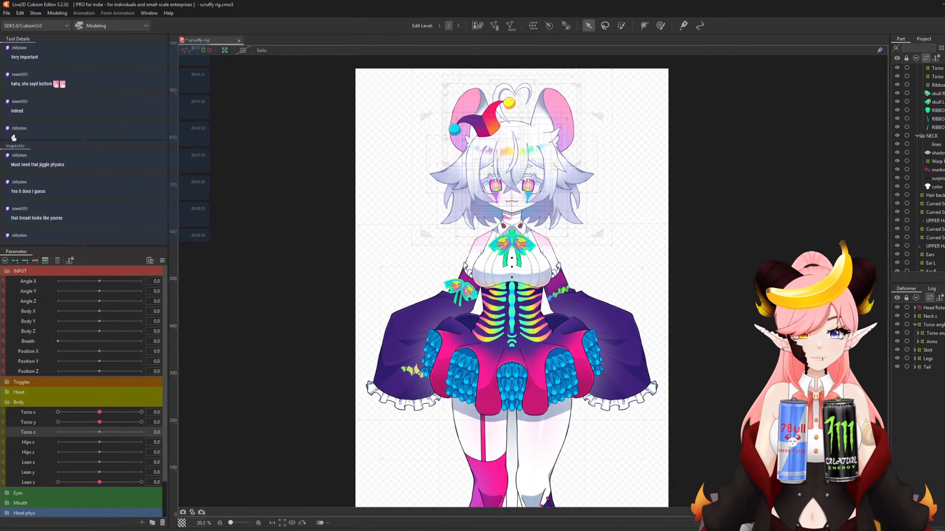
pyautogui.click(914, 326)
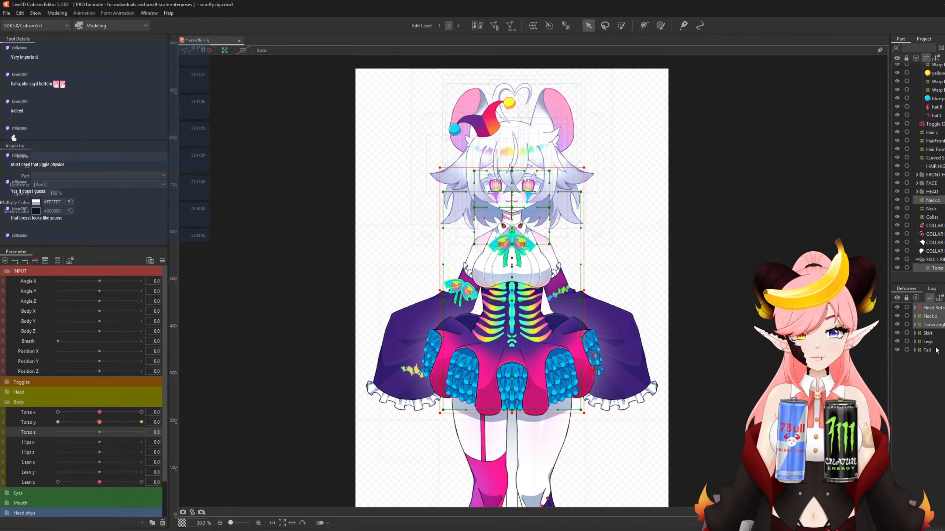
pyautogui.click(533, 26)
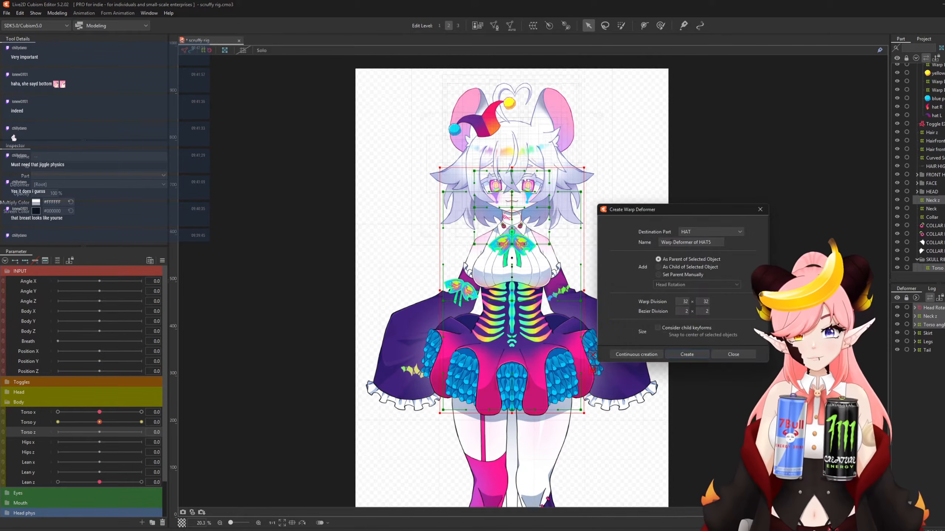
pyautogui.moveTo(718, 242); pyautogui.dragTo(485, 229)
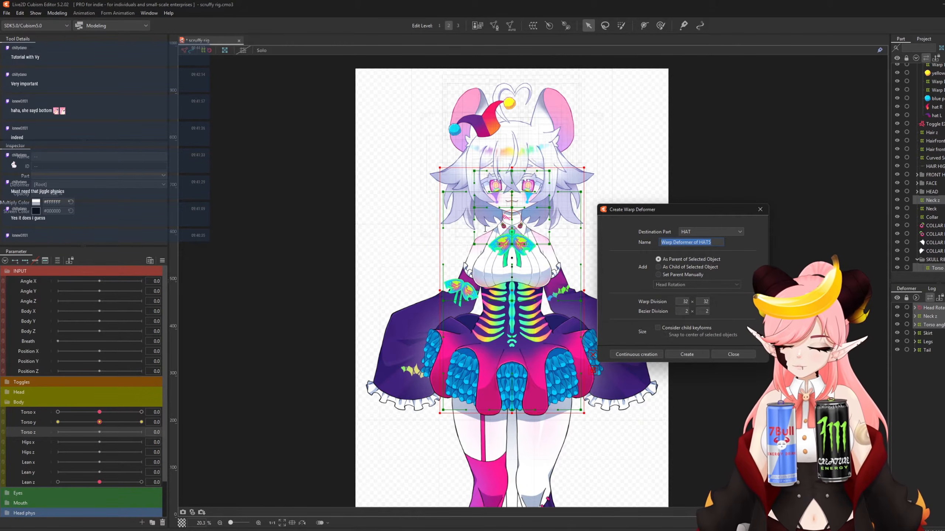
pyautogui.write('Torso z')
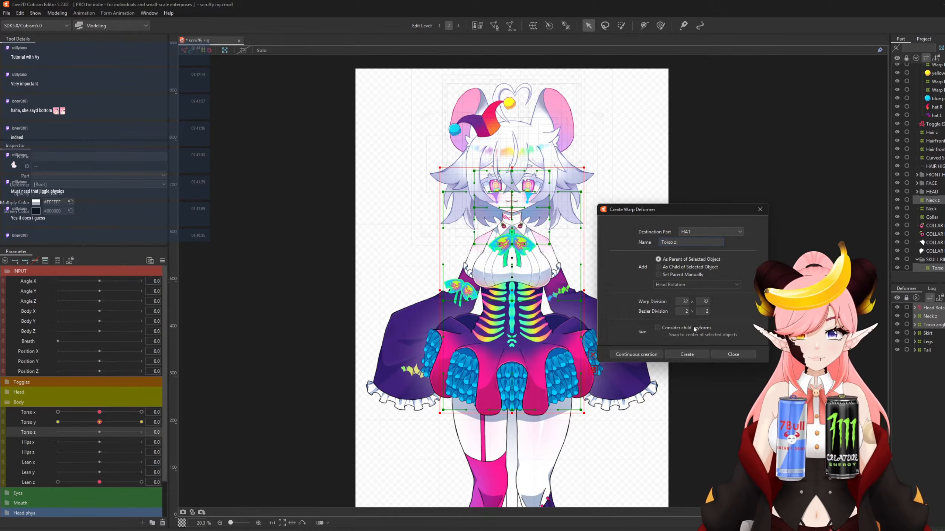
pyautogui.press('Return')
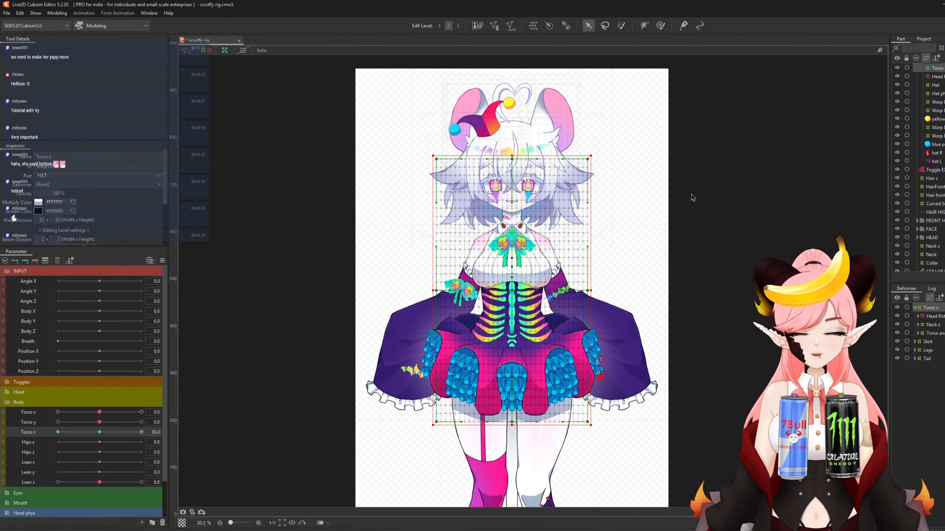
pyautogui.scroll(-1, 607, 156)
pyautogui.scroll(1, 643, 203)
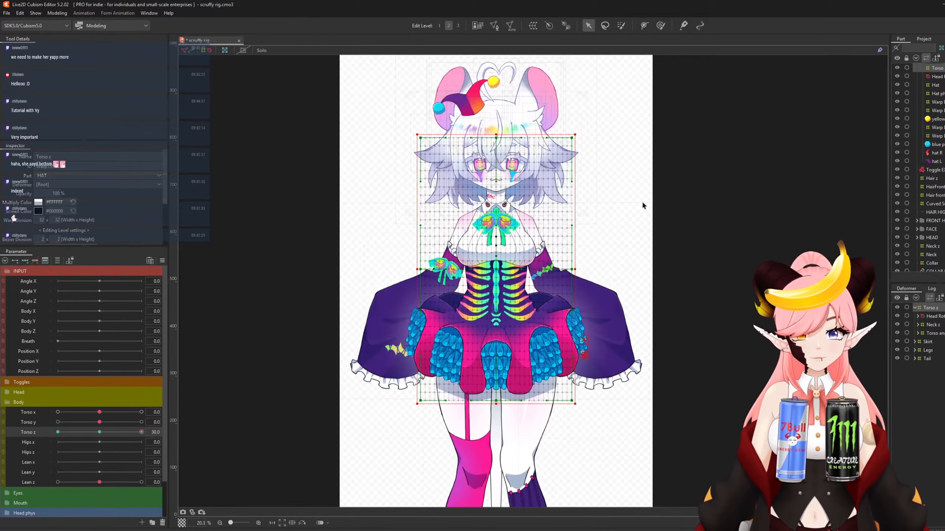
# At Torso z 30, brush-select the upper half of the Torso z warp, rotate it clockwise and shift it slightly right.
pyautogui.click(622, 26)
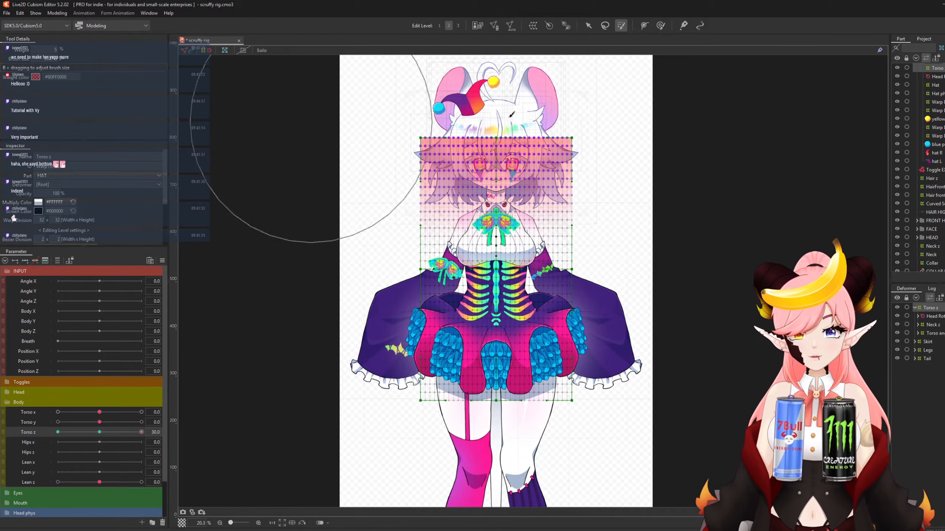
pyautogui.moveTo(510, 117)
pyautogui.mouseDown()
pyautogui.moveTo(612, 145)
pyautogui.moveTo(216, 167)
pyautogui.moveTo(651, 193)
pyautogui.moveTo(274, 233)
pyautogui.moveTo(635, 235)
pyautogui.moveTo(267, 233)
pyautogui.mouseUp()
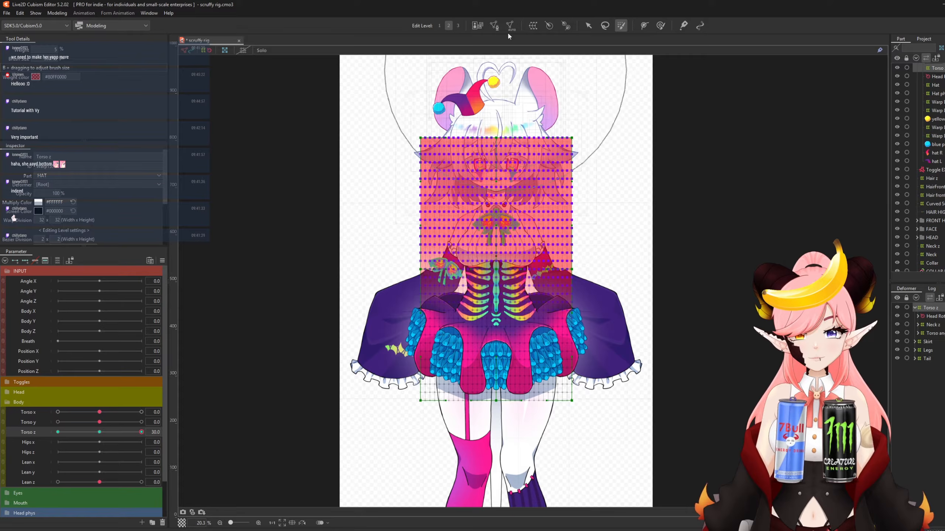
pyautogui.click(587, 25)
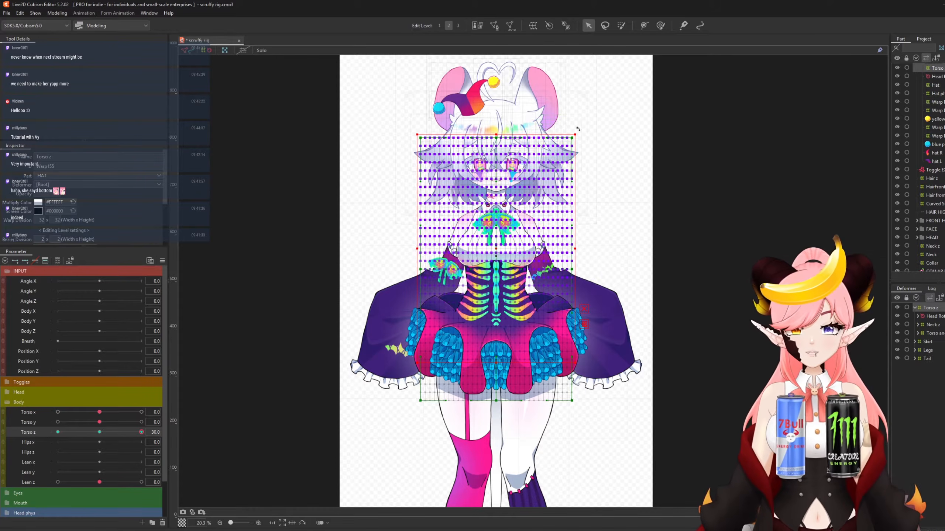
pyautogui.moveTo(577, 127); pyautogui.dragTo(604, 149)
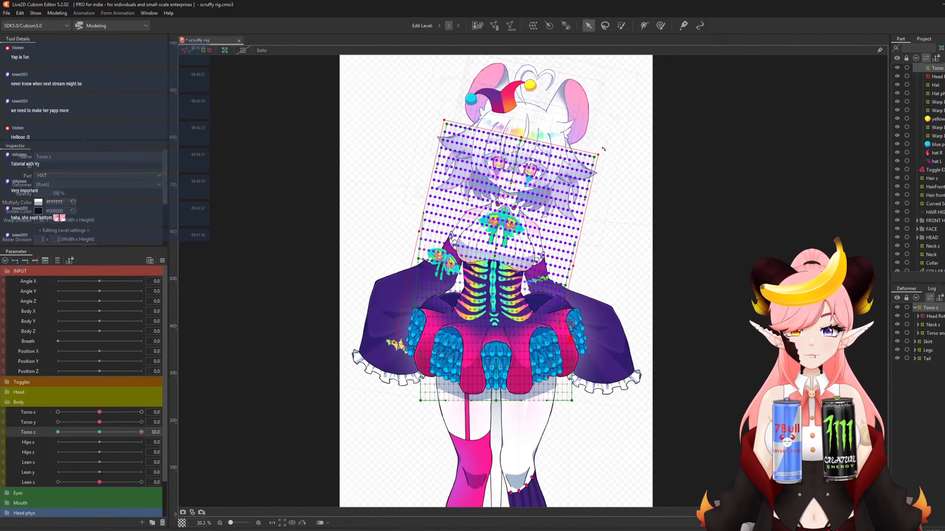
pyautogui.moveTo(495, 253); pyautogui.dragTo(505, 253)
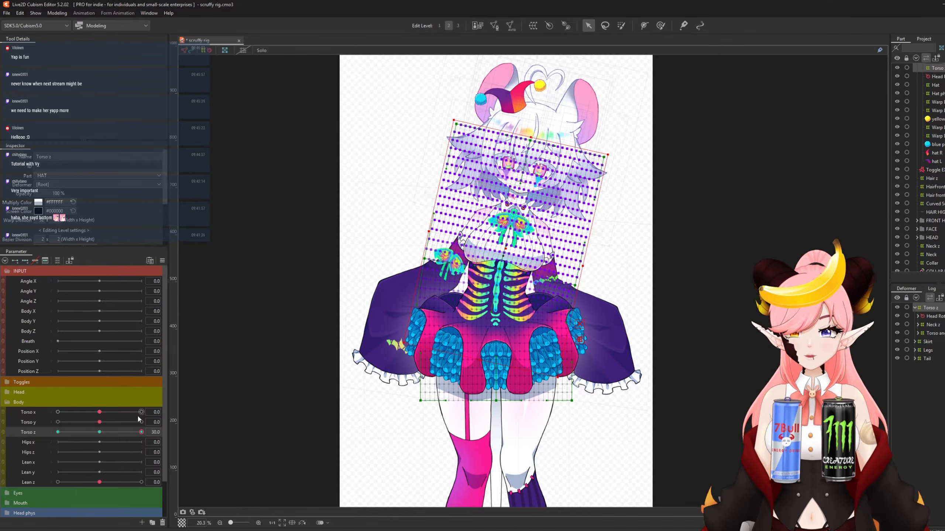
# Reflect the Torso z warp's form at 30 horizontally onto Torso z -30.
pyautogui.moveTo(142, 432)
pyautogui.mouseDown()
pyautogui.moveTo(89, 440)
pyautogui.moveTo(142, 433)
pyautogui.mouseUp()
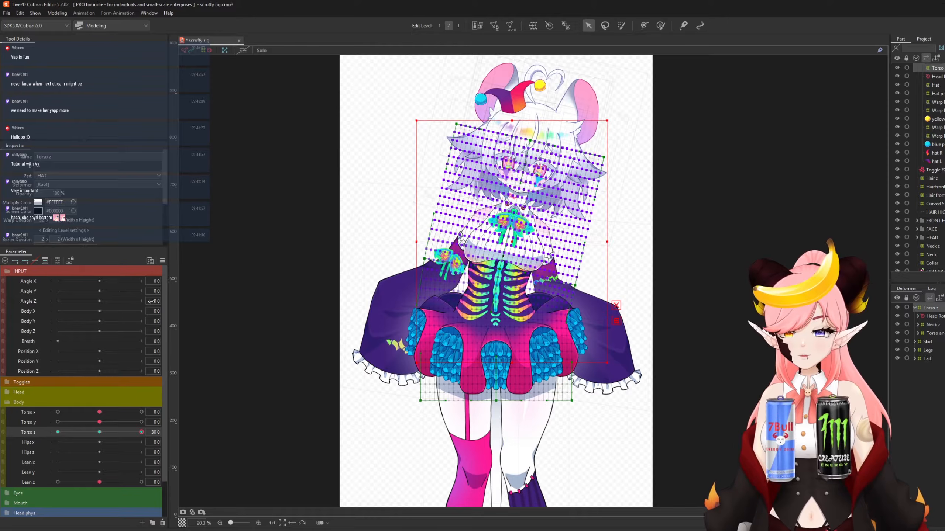
pyautogui.rightClick(168, 256)
pyautogui.click(201, 391)
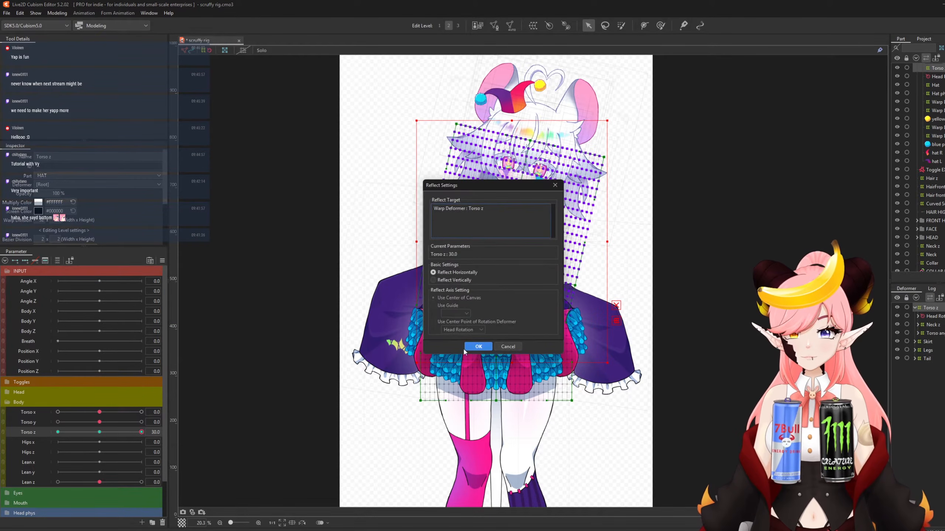
pyautogui.click(479, 347)
pyautogui.click(57, 432)
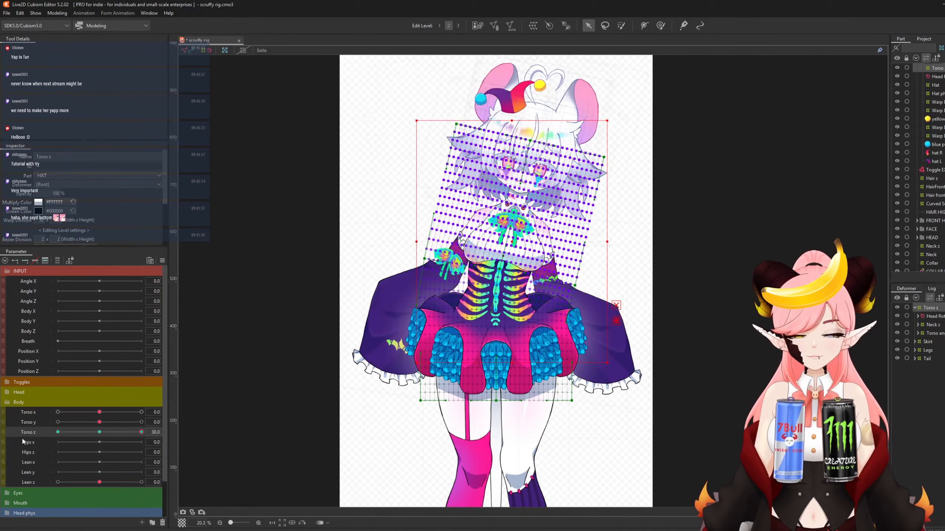
# At Torso z 0, brush-select the lower half of the Torso z warp and adjust that area at 30 and -30.
pyautogui.click(99, 433)
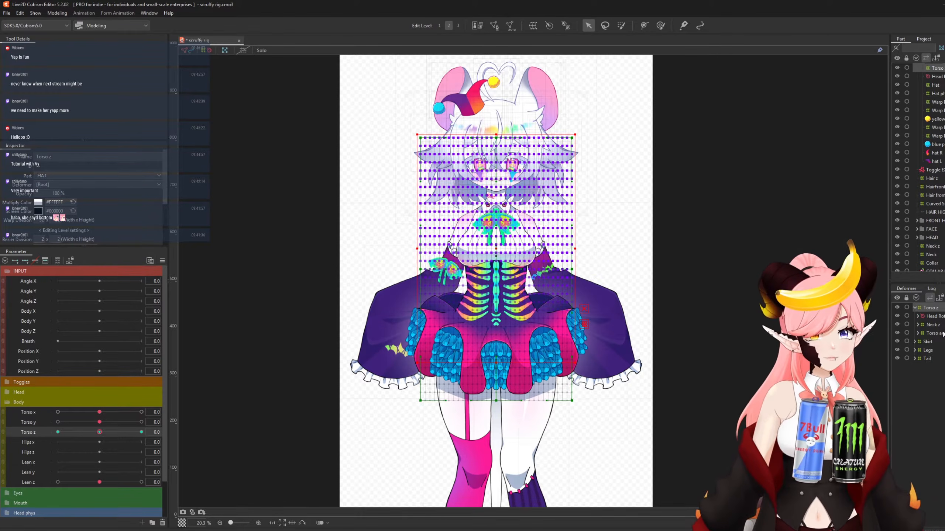
pyautogui.press('b')
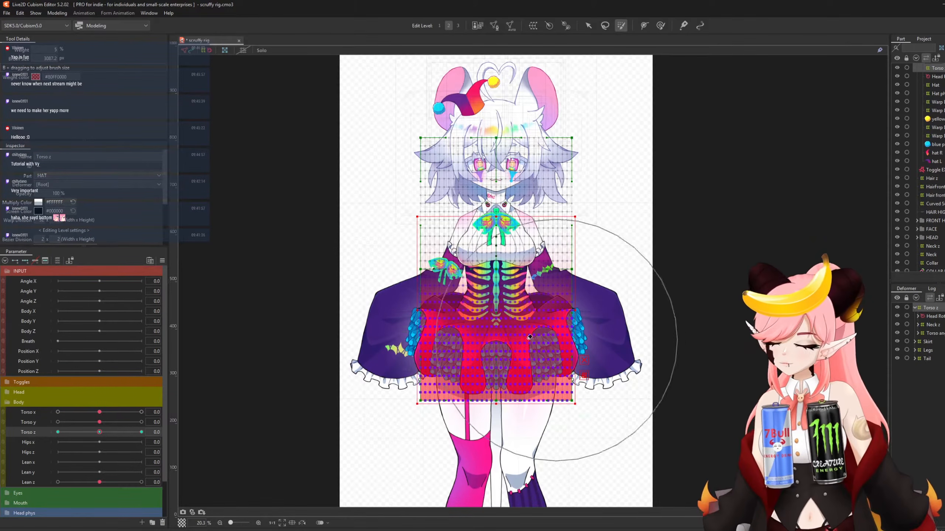
pyautogui.click(141, 432)
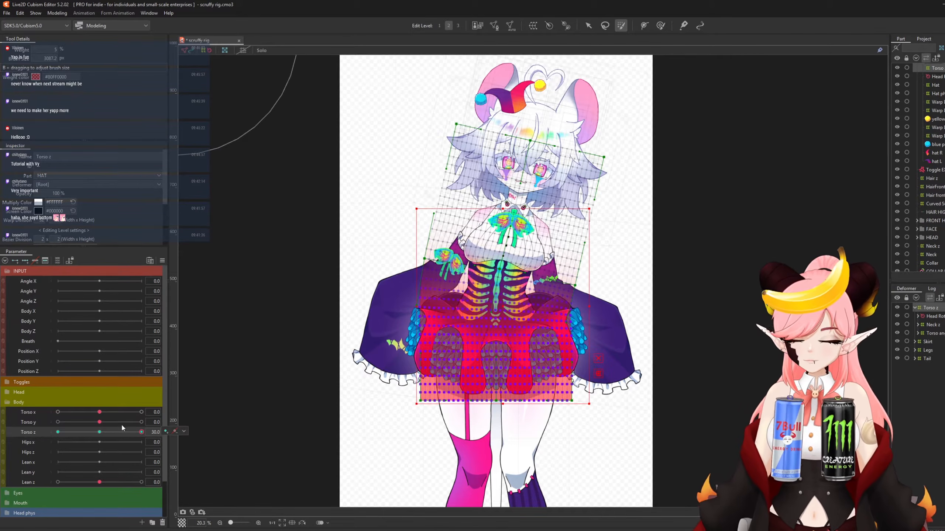
pyautogui.hotkey('ctrl', 'z')
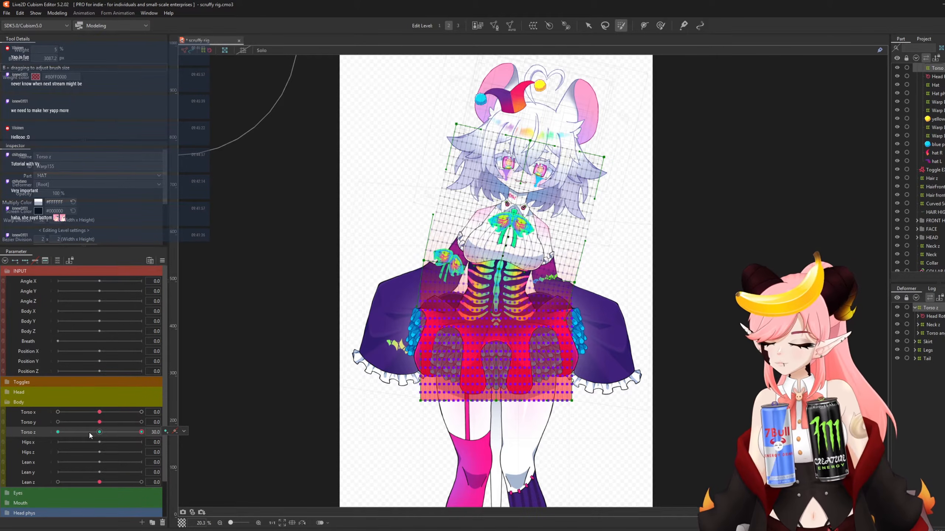
pyautogui.click(59, 432)
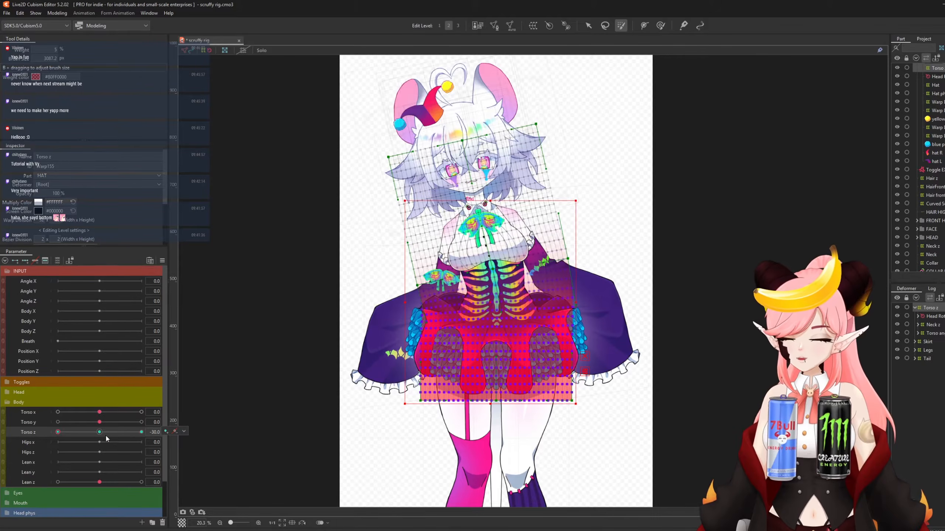
pyautogui.hotkey('ctrl', 'z')
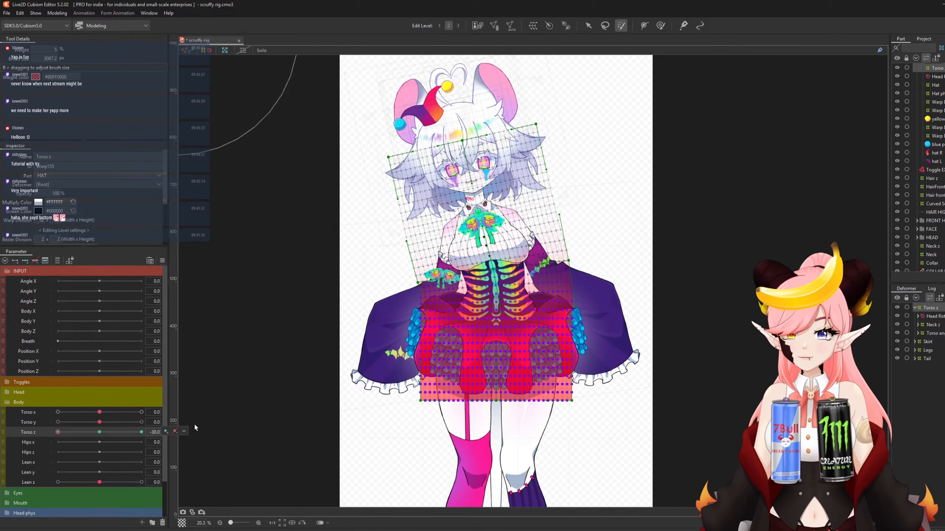
# Key the Arms warp deformer with three points on Torso z and brush its lower sleeve area into shape at -30.
pyautogui.click(918, 334)
pyautogui.click(928, 351)
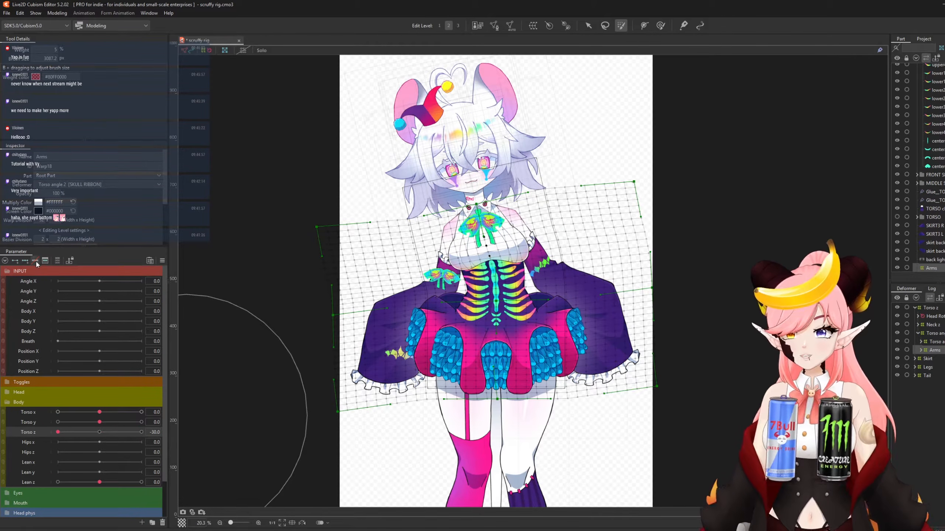
pyautogui.click(25, 261)
pyautogui.moveTo(99, 433); pyautogui.dragTo(16, 433)
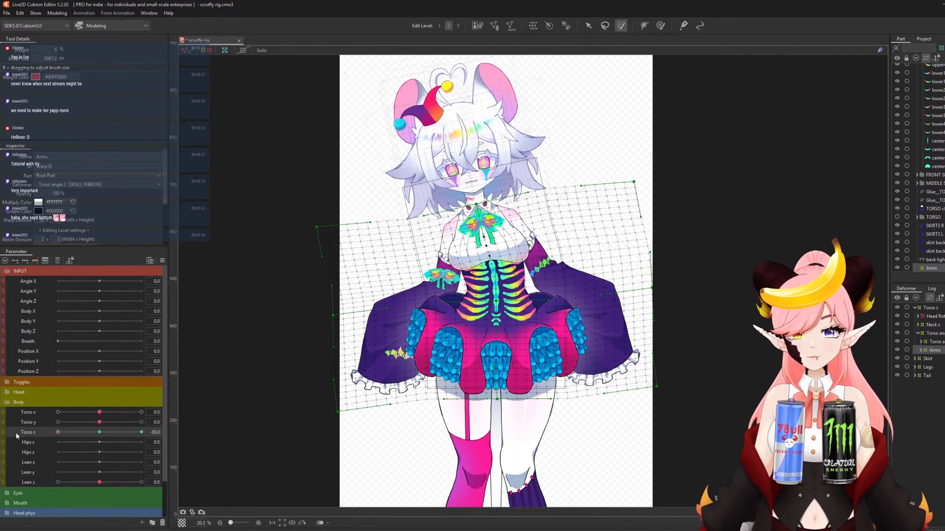
pyautogui.moveTo(366, 428)
pyautogui.mouseDown()
pyautogui.moveTo(369, 375)
pyautogui.moveTo(387, 389)
pyautogui.mouseUp()
pyautogui.click(659, 25)
pyautogui.moveTo(647, 390); pyautogui.dragTo(640, 382)
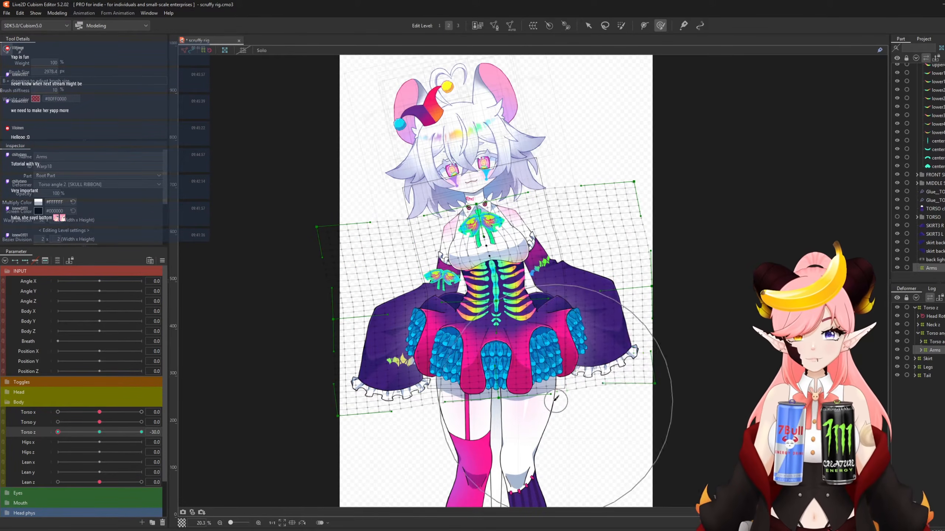
# Reflect the Arms form horizontally onto Torso z 30, preview the tilt and return Torso z to 0.
pyautogui.moveTo(142, 432); pyautogui.dragTo(57, 443)
pyautogui.hotkey('ctrl', 'm')
pyautogui.press('Return')
pyautogui.click(142, 433)
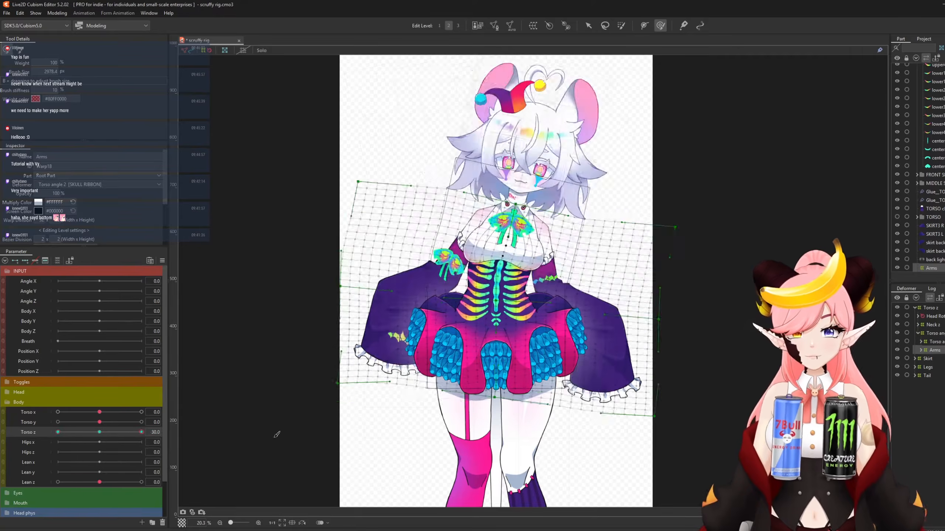
pyautogui.moveTo(276, 435); pyautogui.dragTo(314, 432)
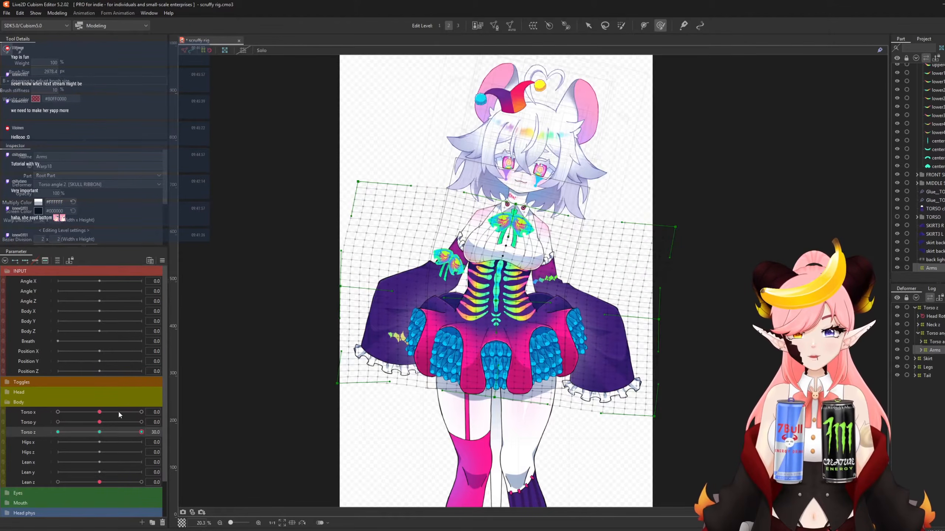
pyautogui.moveTo(119, 415); pyautogui.dragTo(100, 421)
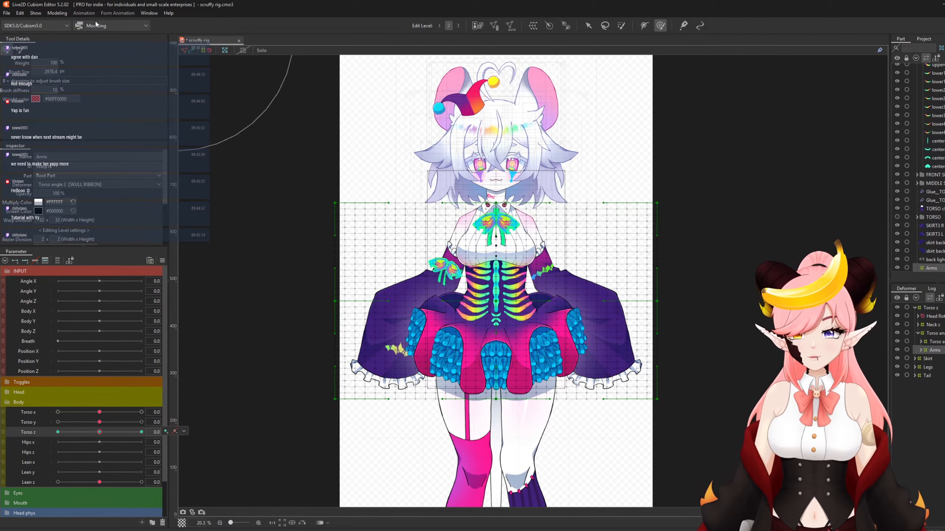
# Save the model file and open Physics Settings, testing the model's current motion in the preview.
pyautogui.click(11, 13)
pyautogui.click(37, 81)
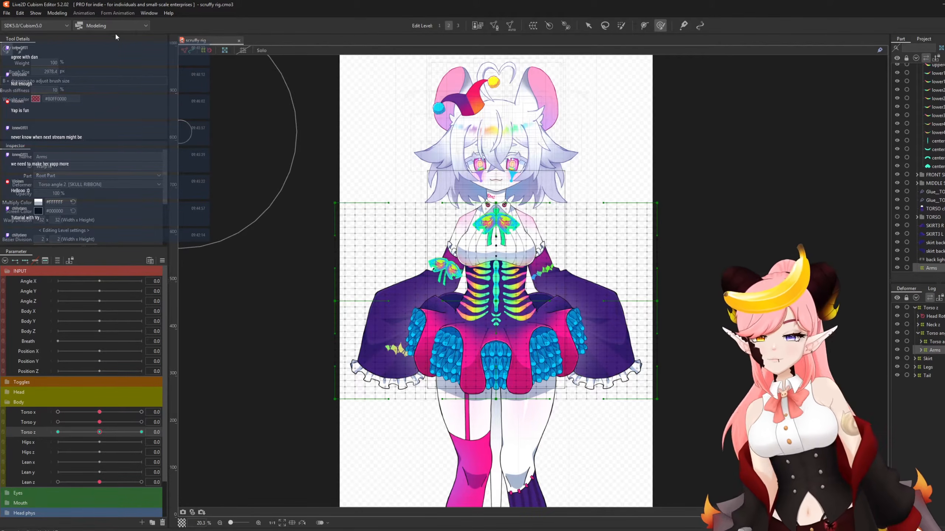
pyautogui.click(57, 13)
pyautogui.click(89, 185)
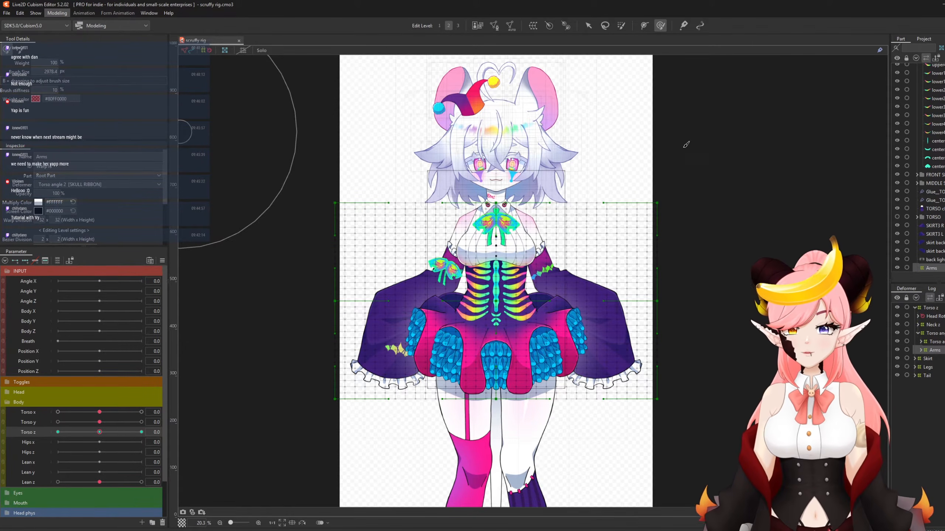
pyautogui.scroll(2, 700, 183)
pyautogui.scroll(-4, 654, 188)
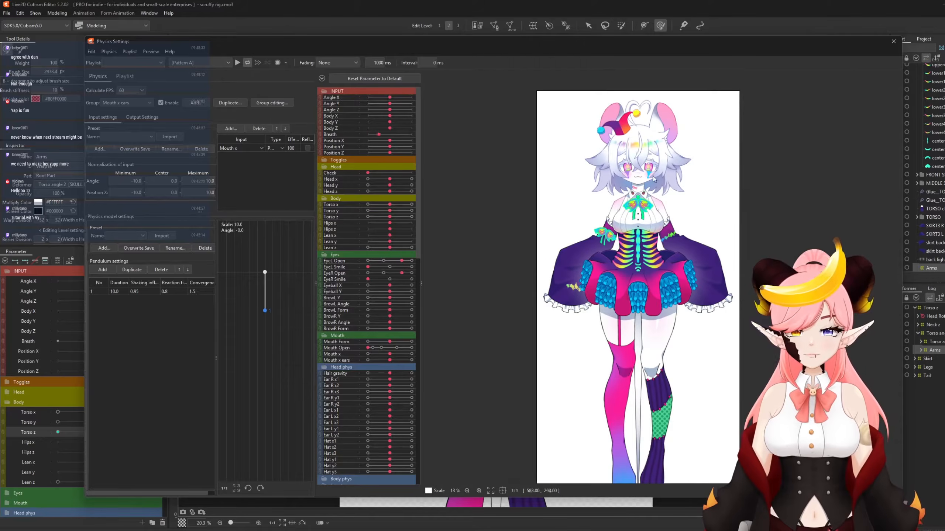
pyautogui.scroll(2, 701, 152)
pyautogui.moveTo(614, 208); pyautogui.dragTo(595, 260)
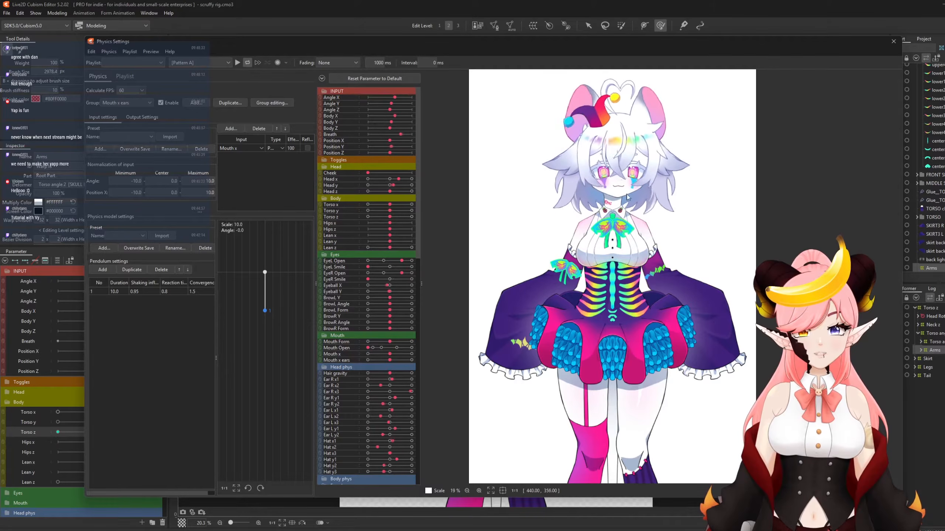
# Add a physics group named Torso x with the Body phys physics model preset.
pyautogui.click(200, 103)
pyautogui.write('T')
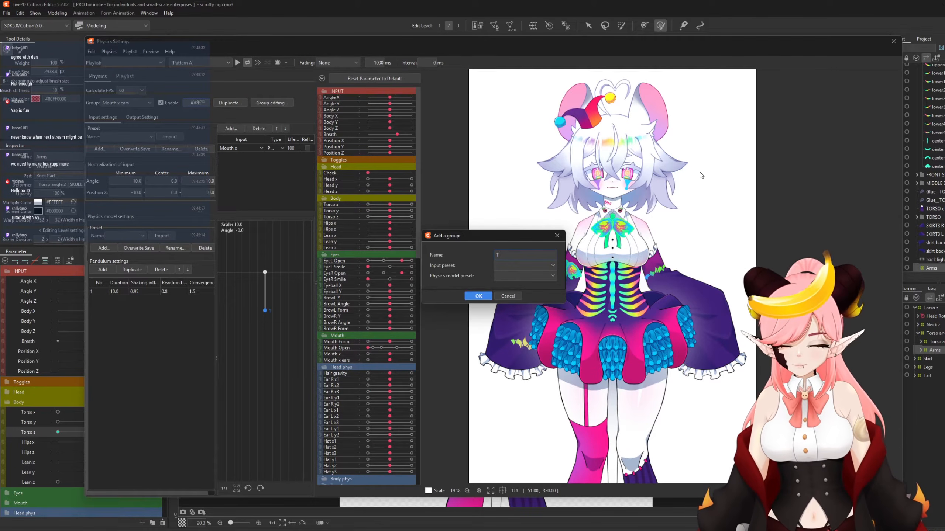
pyautogui.write('orso x')
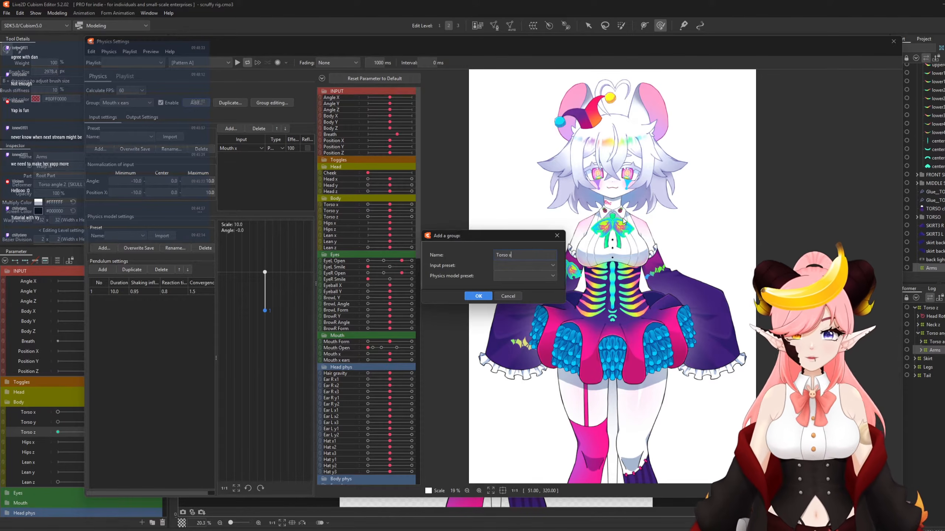
pyautogui.click(508, 276)
pyautogui.scroll(-3, 554, 366)
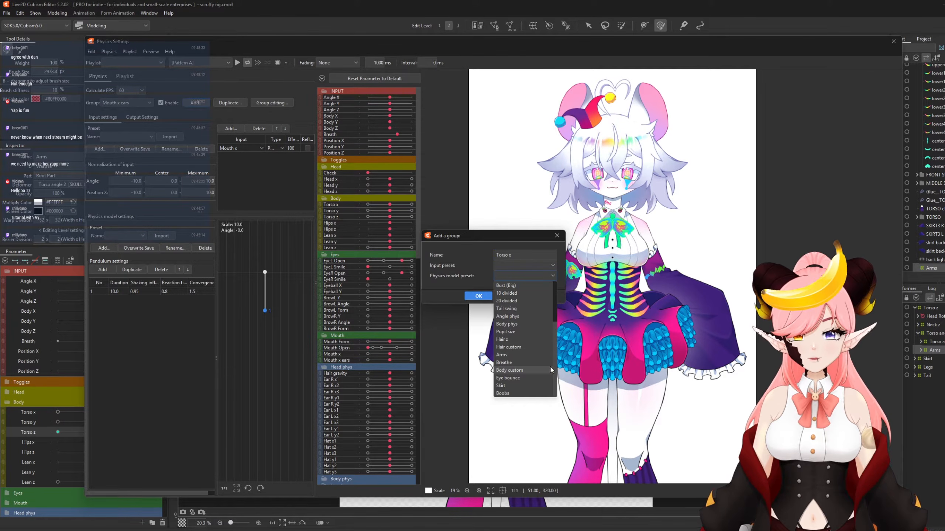
pyautogui.click(517, 324)
pyautogui.click(478, 296)
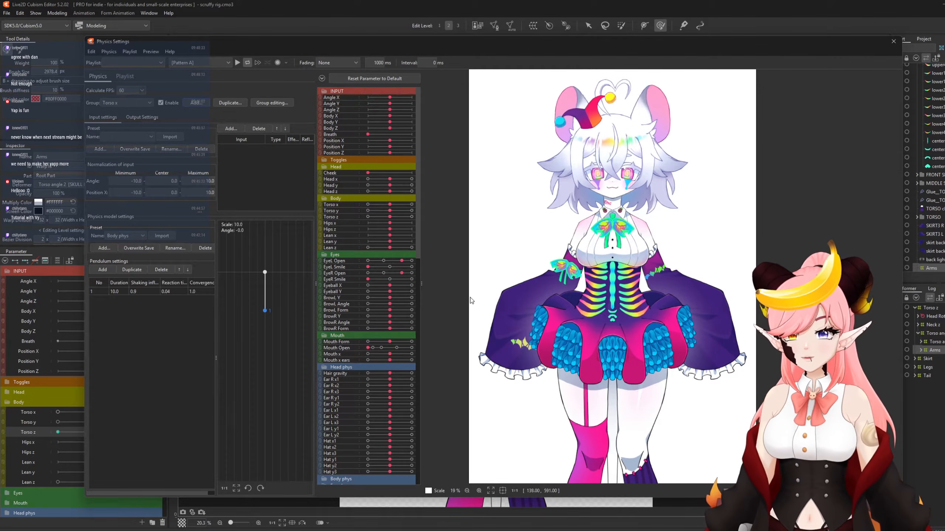
# Set the Torso x pendulum's reaction time to 0.4 and its convergence to 1.5.
pyautogui.click(170, 291)
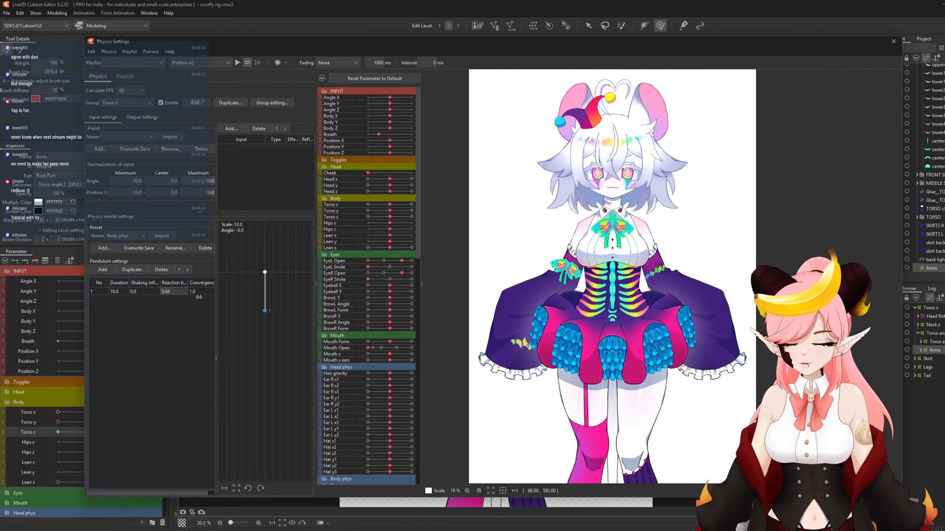
pyautogui.press('BackSpace')
pyautogui.press('Return')
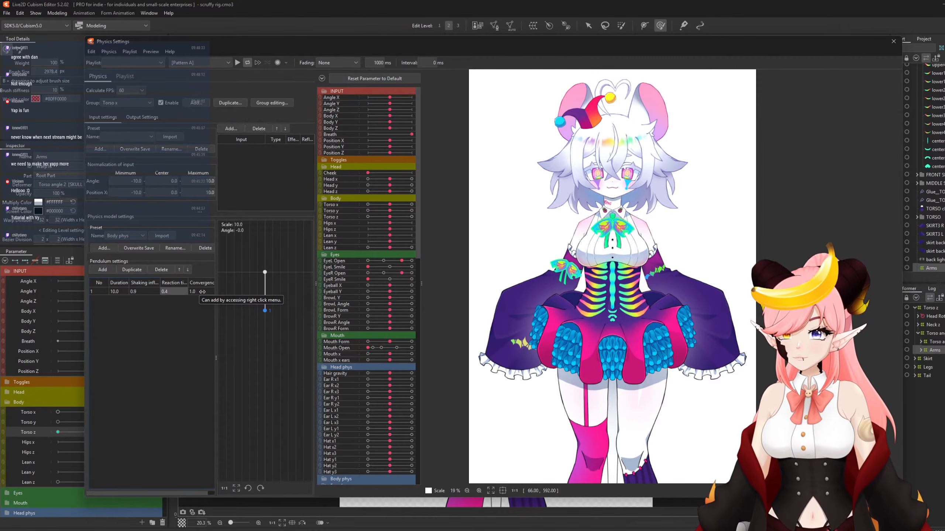
pyautogui.click(205, 292)
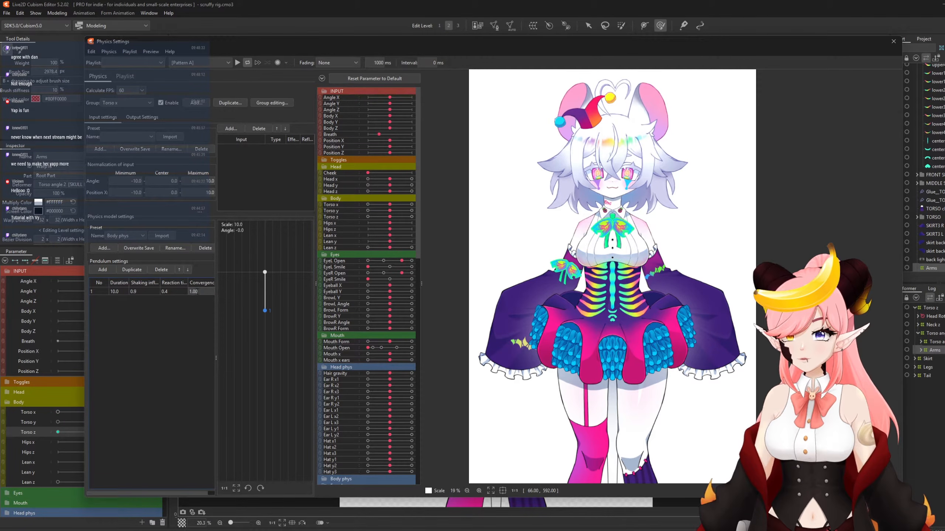
pyautogui.doubleClick(205, 292)
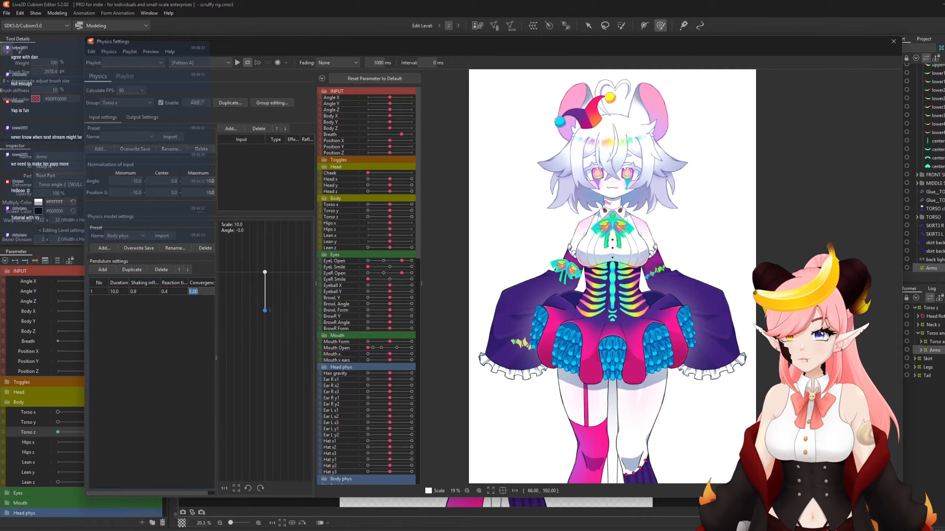
pyautogui.click(198, 291)
pyautogui.click(195, 291)
pyautogui.press('BackSpace')
pyautogui.write('5')
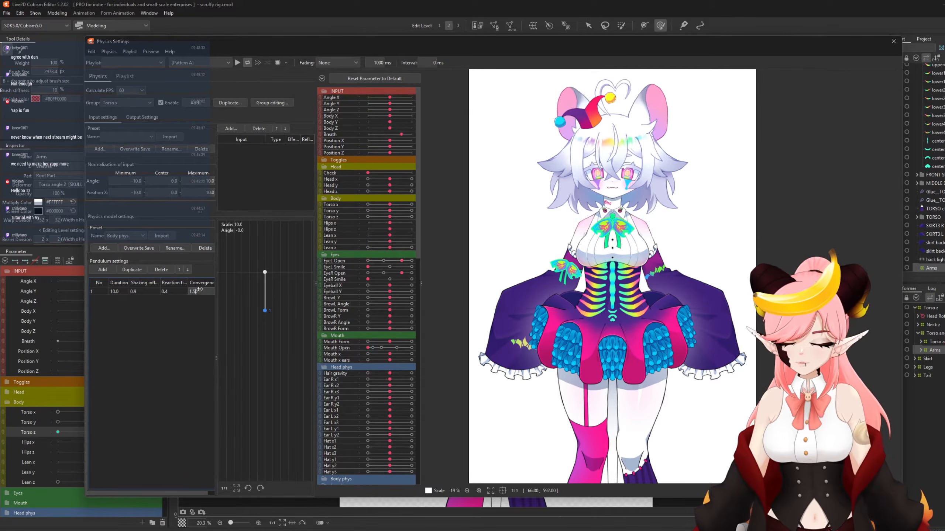
# Add Body X as an Angle input of the Torso x group with 100 effectiveness, normalising its angle from -60 to 60.
pyautogui.click(231, 128)
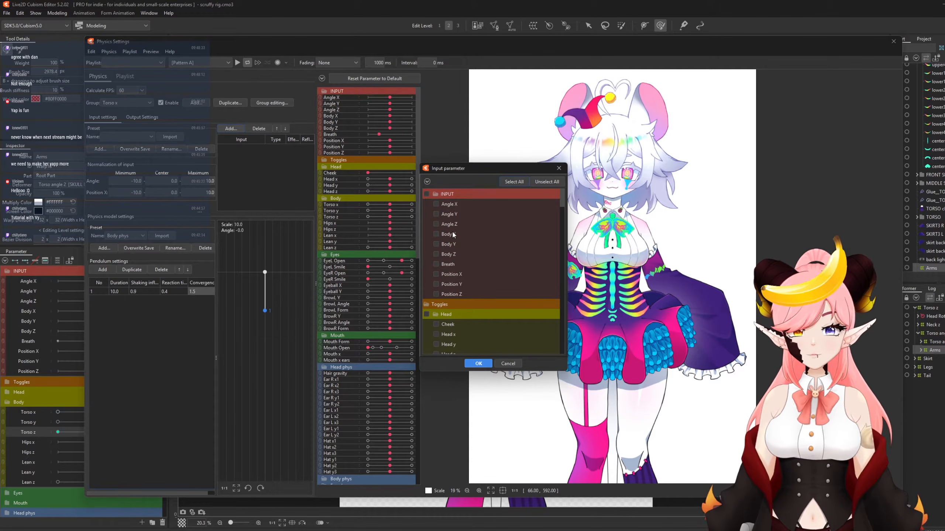
pyautogui.click(441, 234)
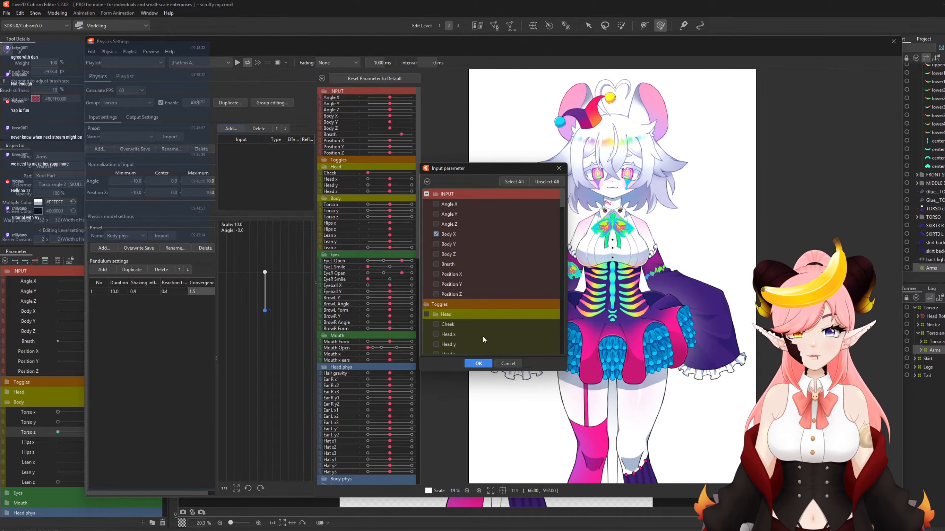
pyautogui.click(479, 364)
pyautogui.click(272, 148)
pyautogui.click(273, 164)
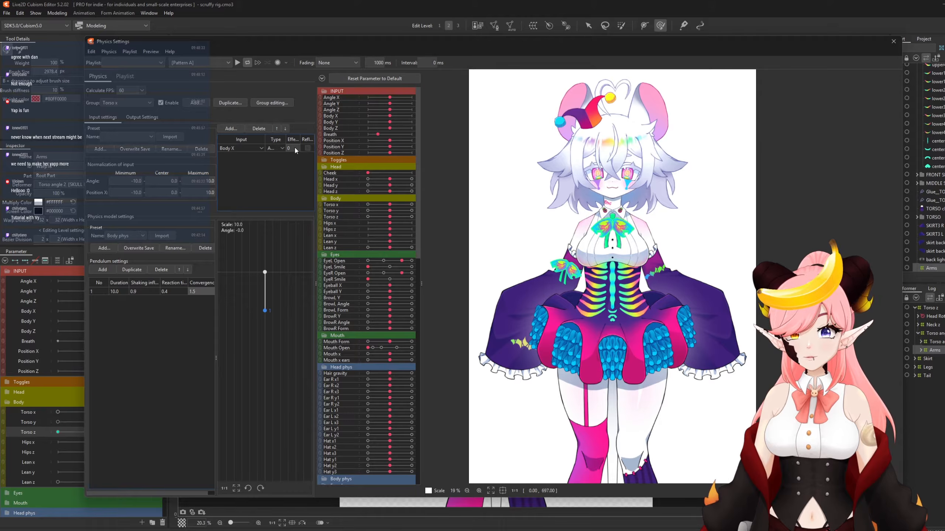
pyautogui.doubleClick(293, 148)
pyautogui.press('Return')
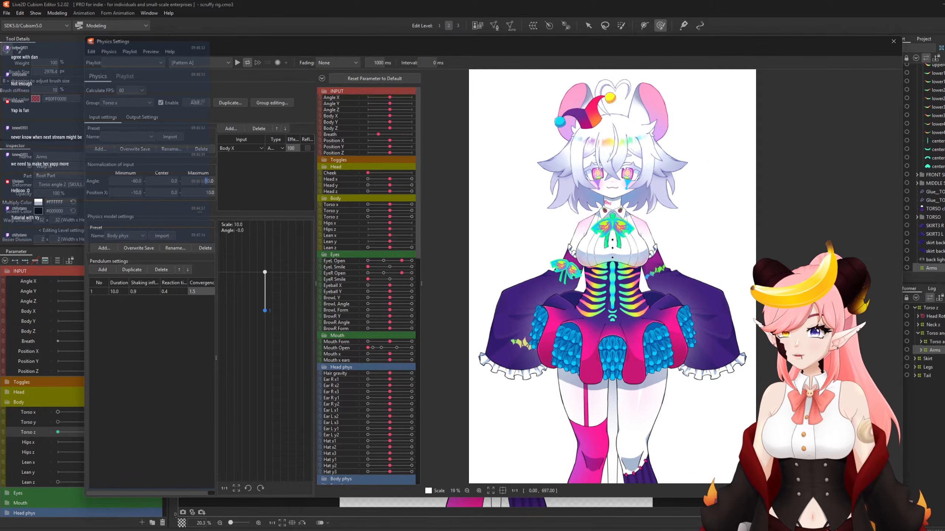
# Add Torso x as the group's output and raise its scale to 13.0, testing the torso's sideways motion in the preview.
pyautogui.click(142, 117)
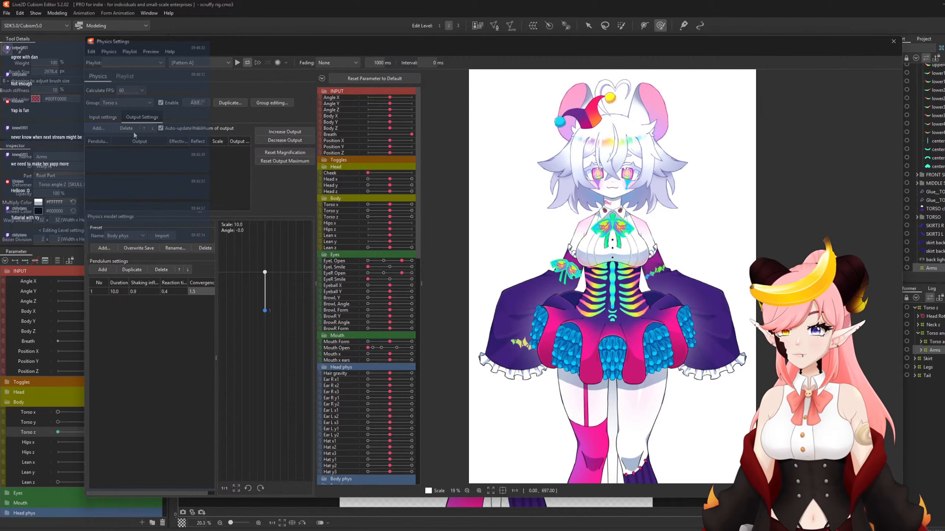
pyautogui.click(98, 128)
pyautogui.scroll(-6, 478, 314)
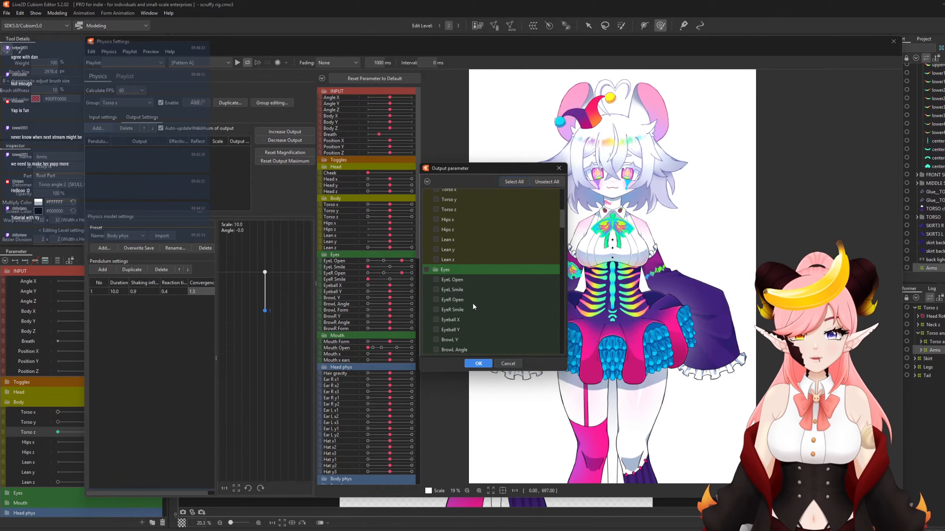
pyautogui.scroll(2, 470, 287)
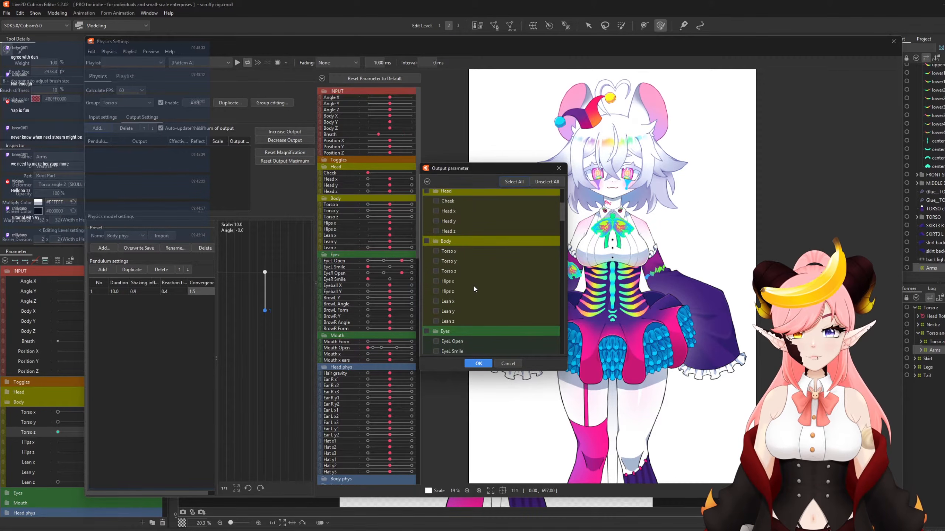
pyautogui.click(478, 364)
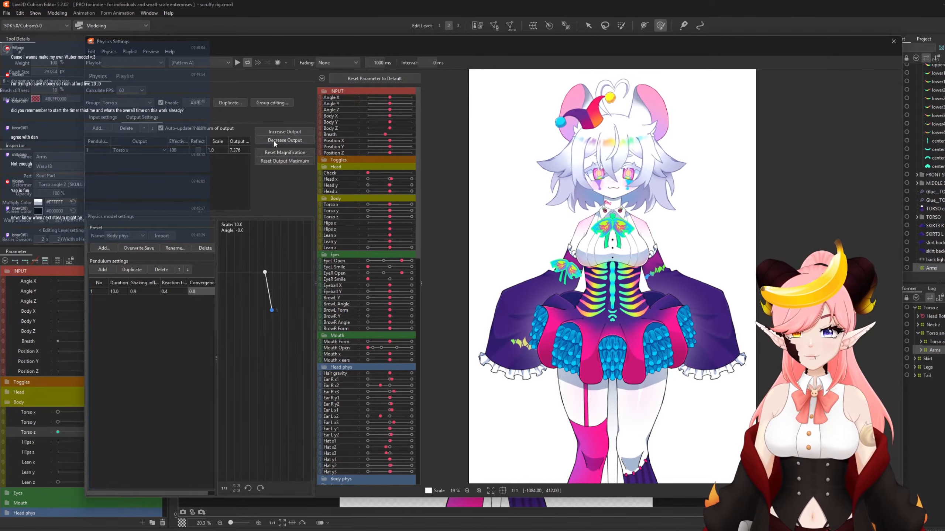
pyautogui.click(280, 132)
pyautogui.click(520, 282)
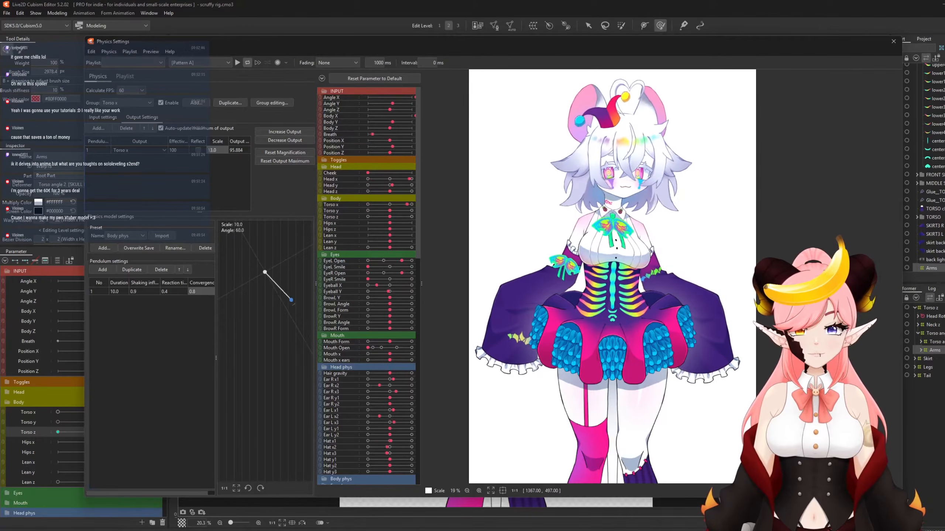
# Duplicate the Torso x physics group as Torso y and change its input to Body Y.
pyautogui.click(230, 104)
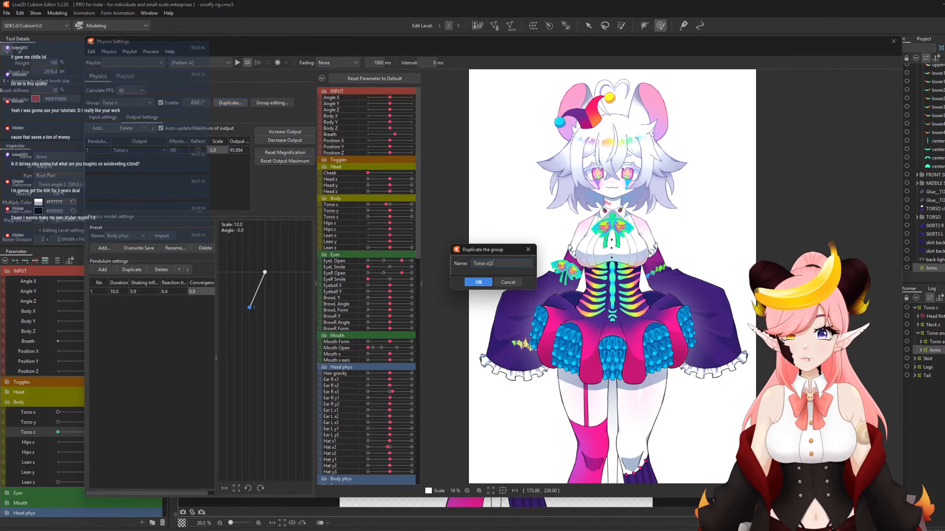
pyautogui.write('Torso y')
pyautogui.click(478, 282)
pyautogui.click(110, 119)
pyautogui.click(239, 149)
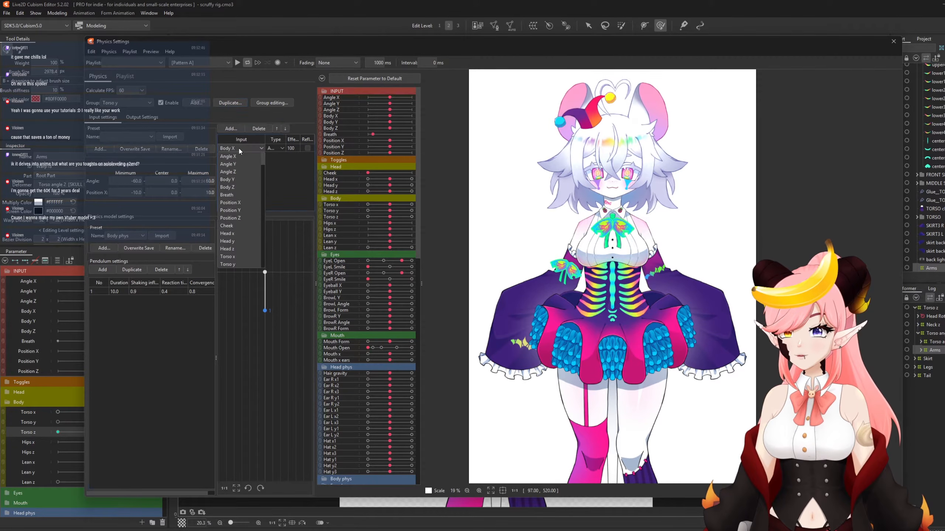
pyautogui.click(241, 183)
# Change the Torso y group's output to Torso y and test the vertical motion in the preview.
pyautogui.click(154, 118)
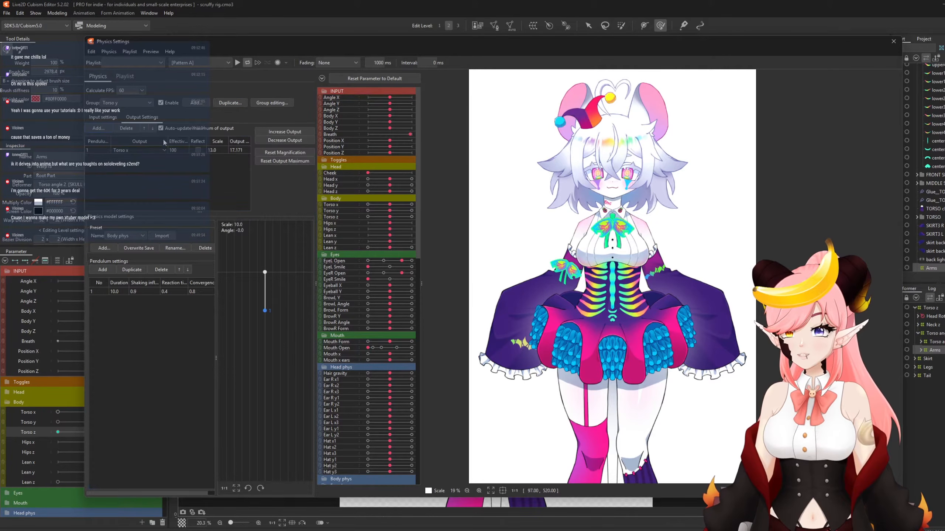
pyautogui.click(153, 150)
pyautogui.scroll(-3, 148, 212)
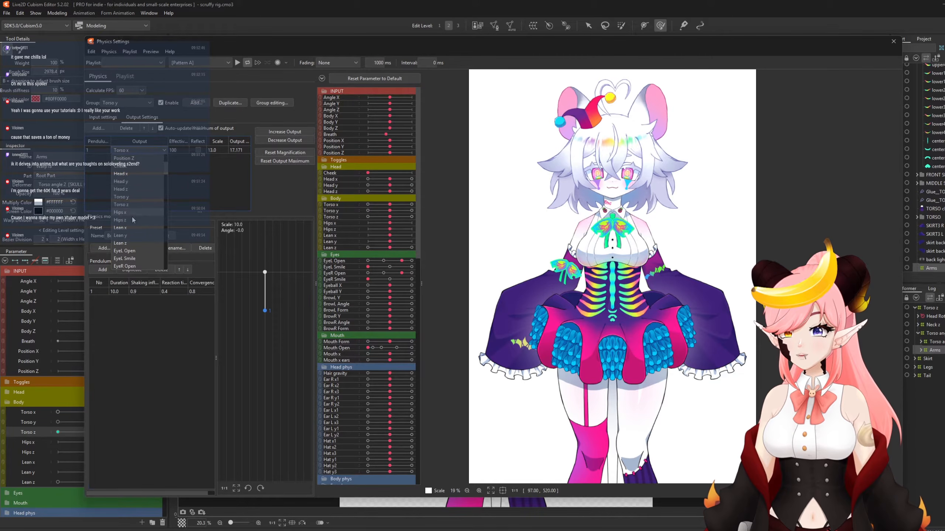
pyautogui.click(136, 198)
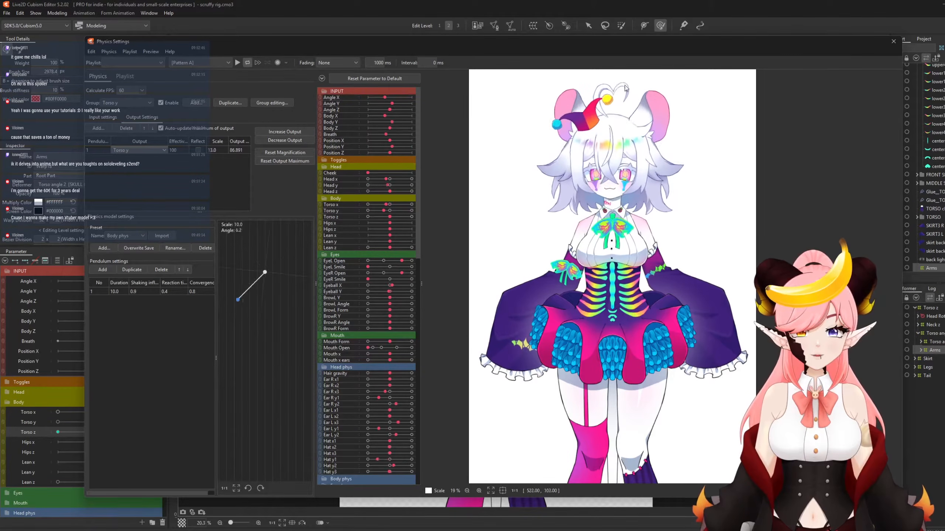
pyautogui.moveTo(628, 461); pyautogui.dragTo(633, 171)
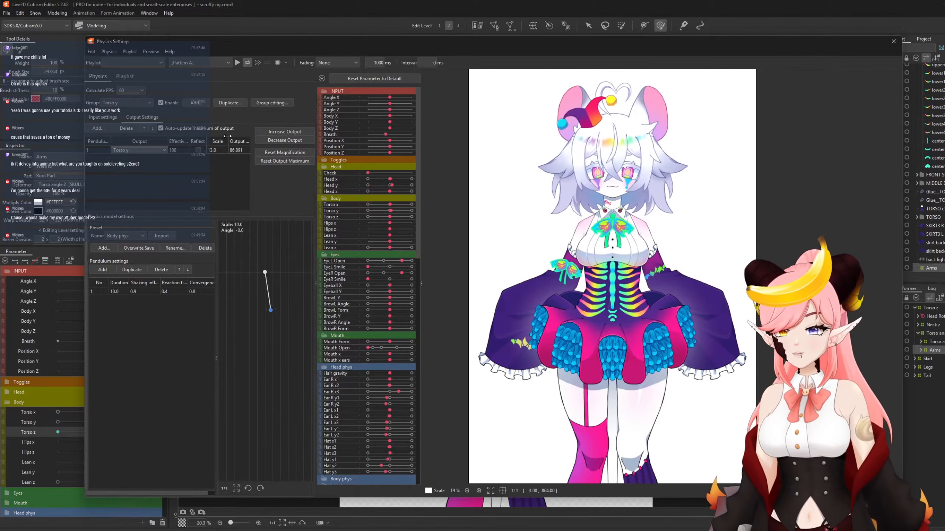
# Duplicate the Torso y physics group as Torso z and change its input to Body Z.
pyautogui.click(230, 102)
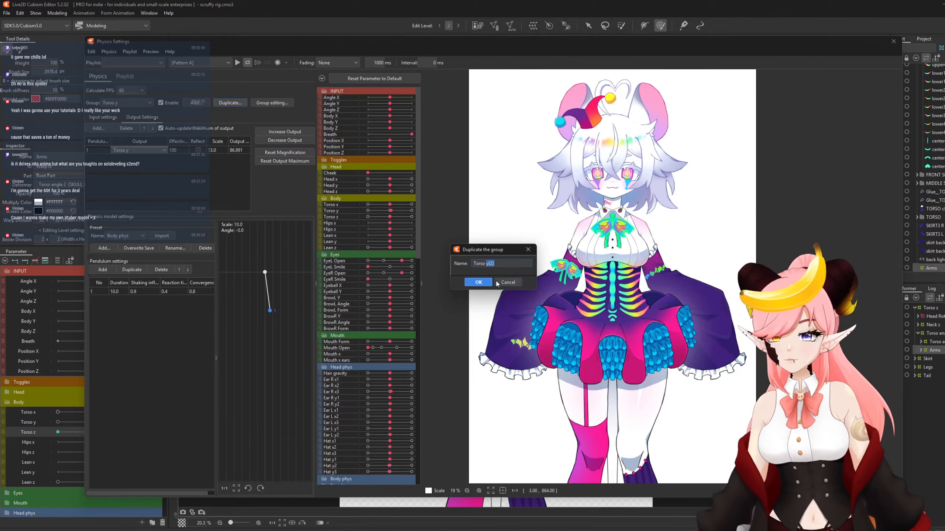
pyautogui.click(480, 284)
pyautogui.click(106, 119)
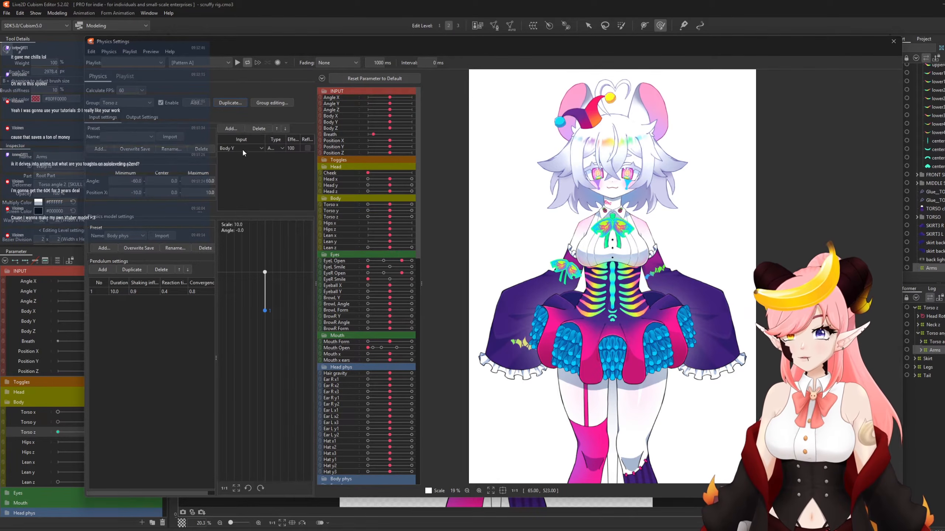
pyautogui.click(239, 148)
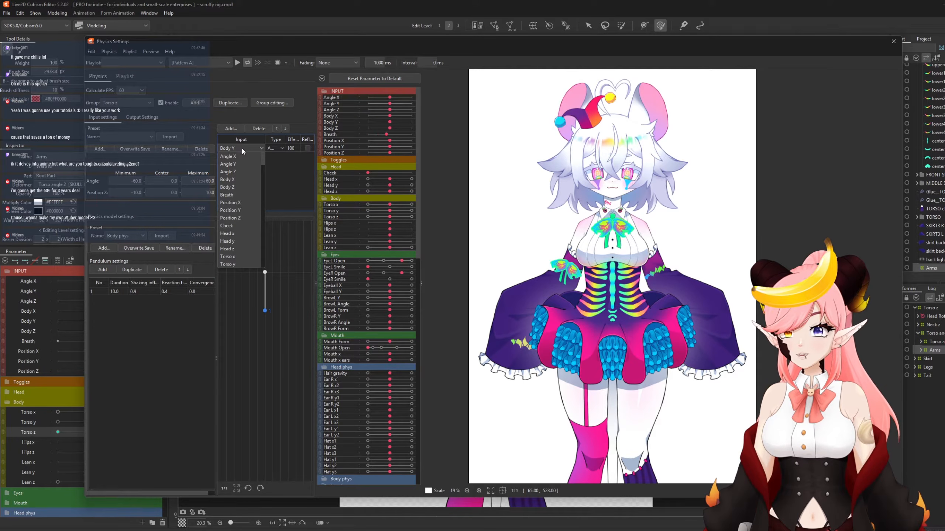
pyautogui.click(233, 188)
# Change the Torso z group's output to Torso z and test the tilt in the preview.
pyautogui.click(153, 117)
pyautogui.click(142, 149)
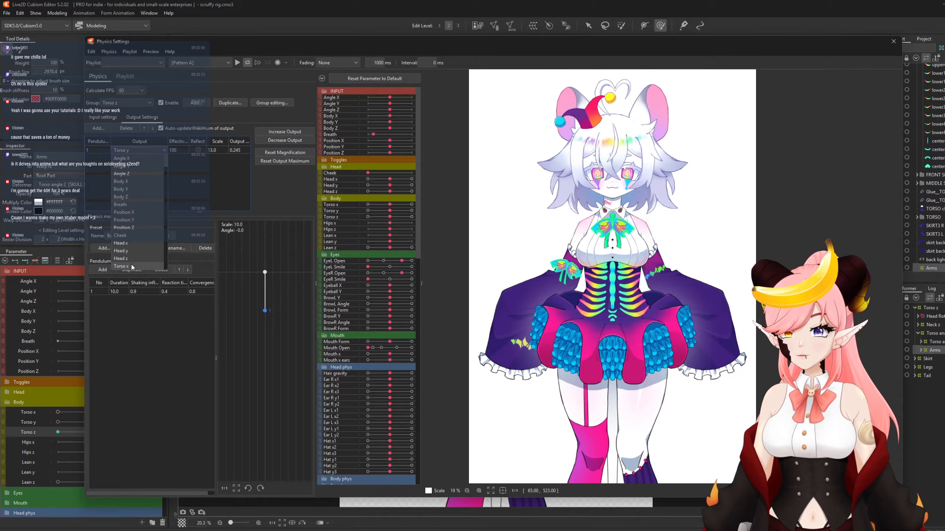
pyautogui.scroll(-1, 131, 263)
pyautogui.click(136, 251)
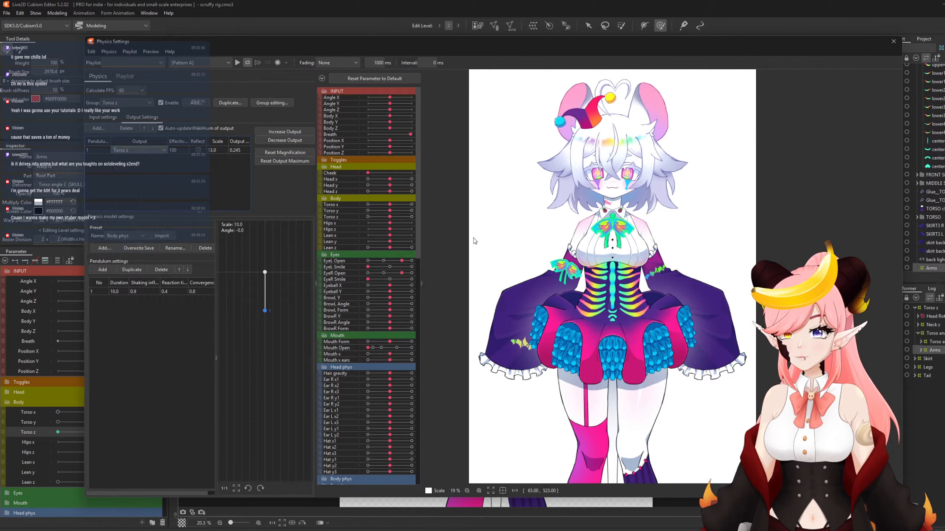
pyautogui.moveTo(561, 232); pyautogui.dragTo(941, 258)
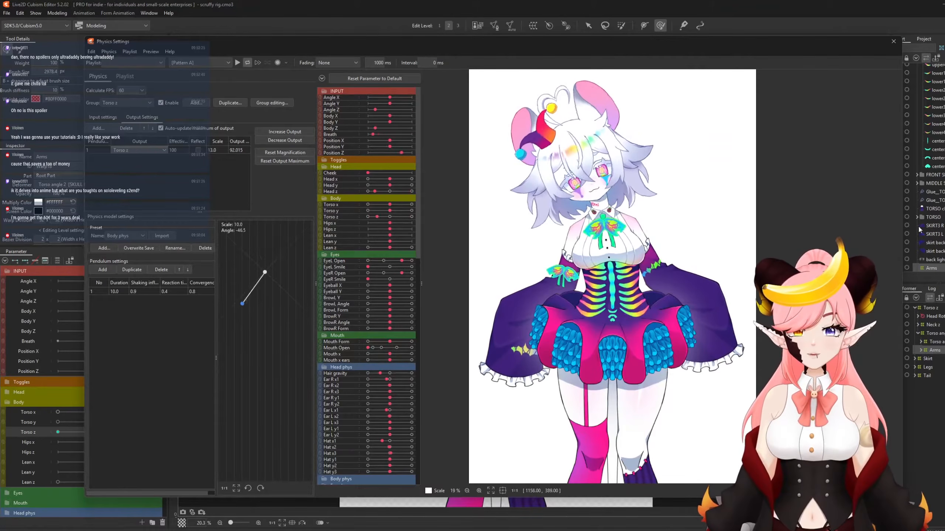
# Reflect the Body Z input of the Torso z group, check its output settings and close Physics Settings.
pyautogui.click(103, 118)
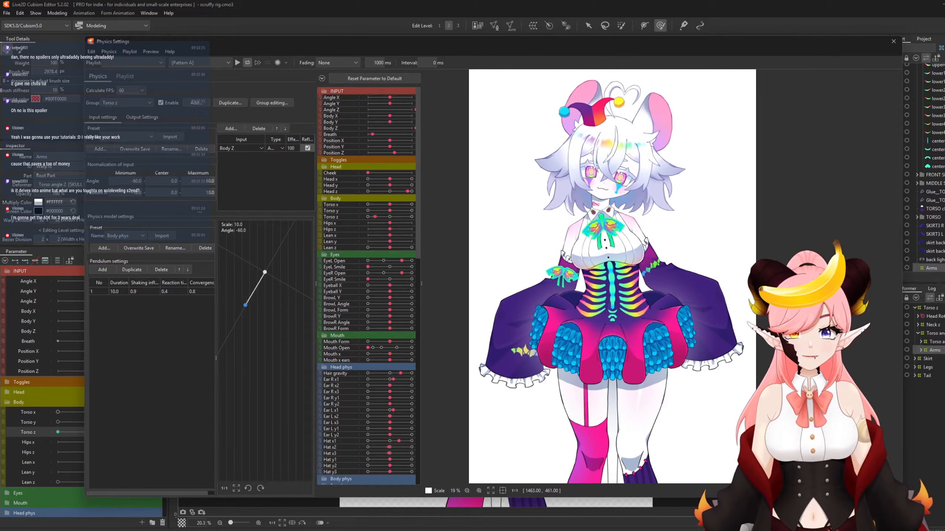
pyautogui.click(142, 117)
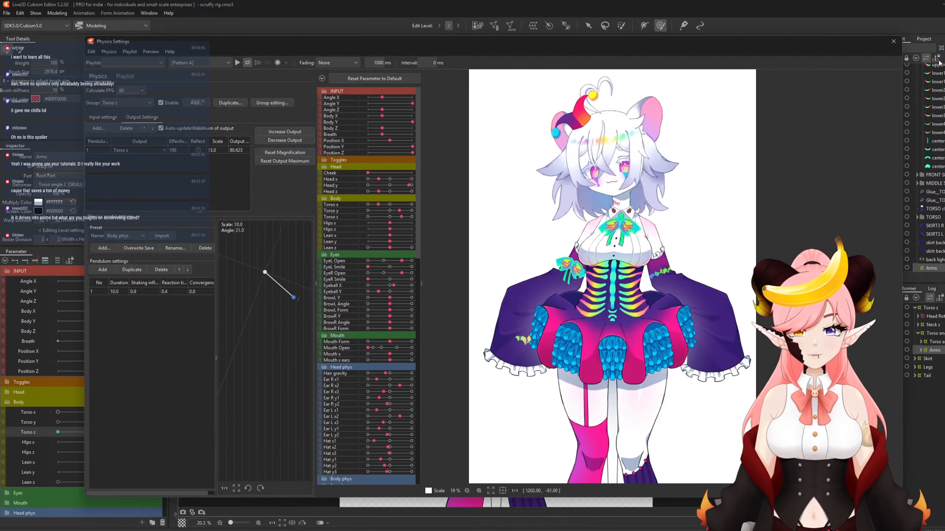
pyautogui.click(893, 42)
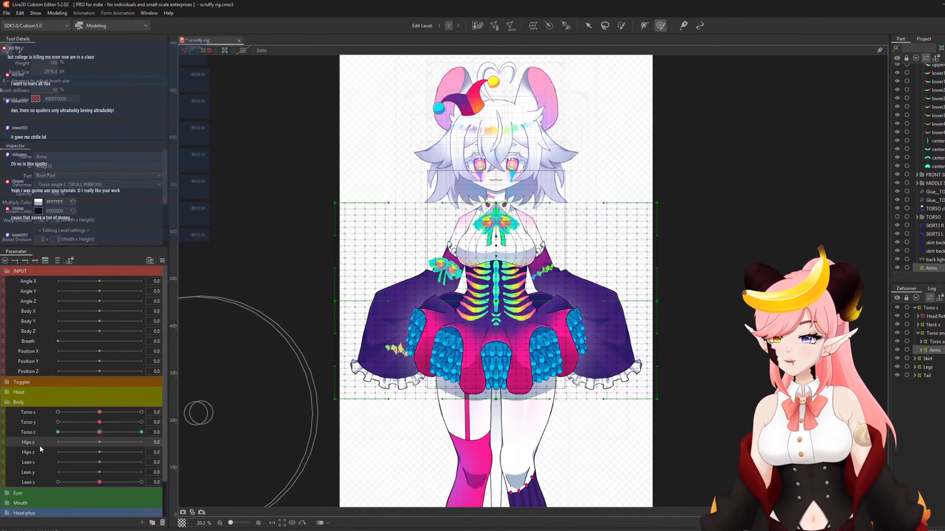
# Reparent the Skirt warp deformer under the Torso z deformer.
pyautogui.click(480, 249)
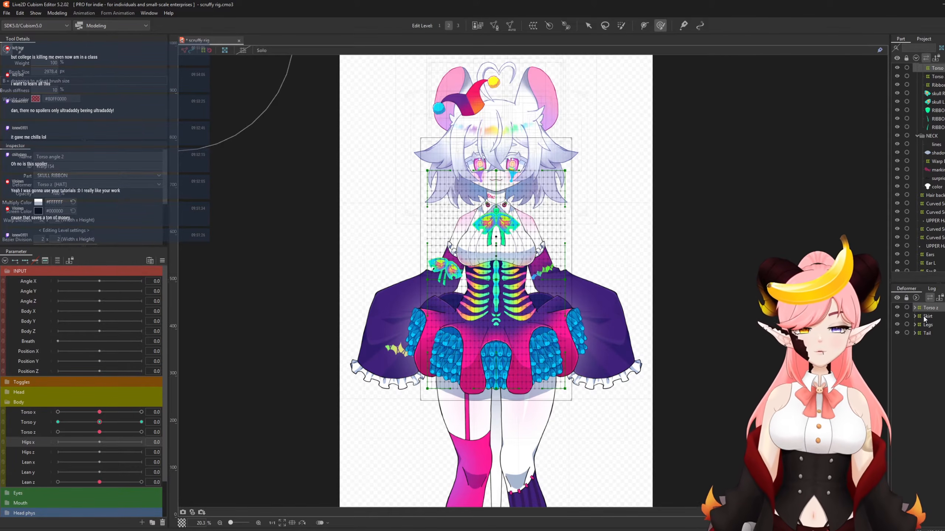
pyautogui.click(927, 317)
pyautogui.keyDown('ctrl'); pyautogui.click(927, 326); pyautogui.keyUp('ctrl')
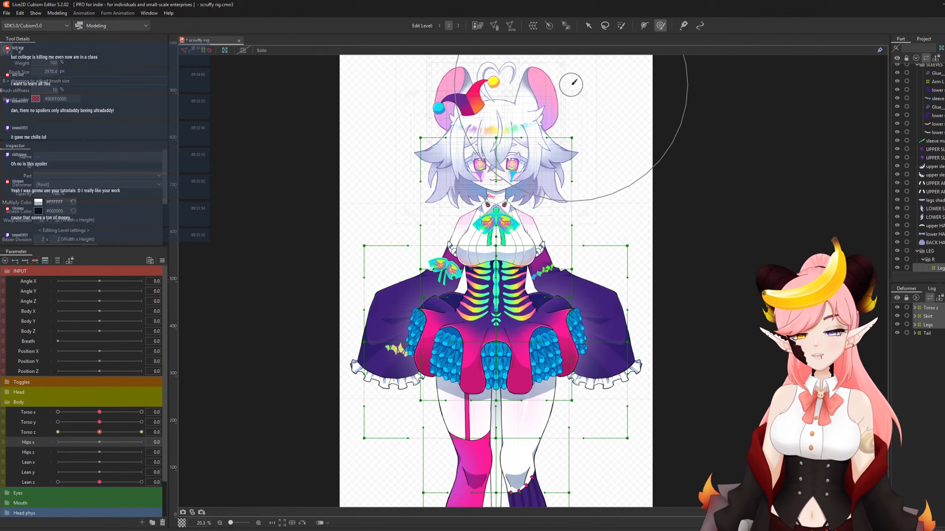
pyautogui.click(923, 315)
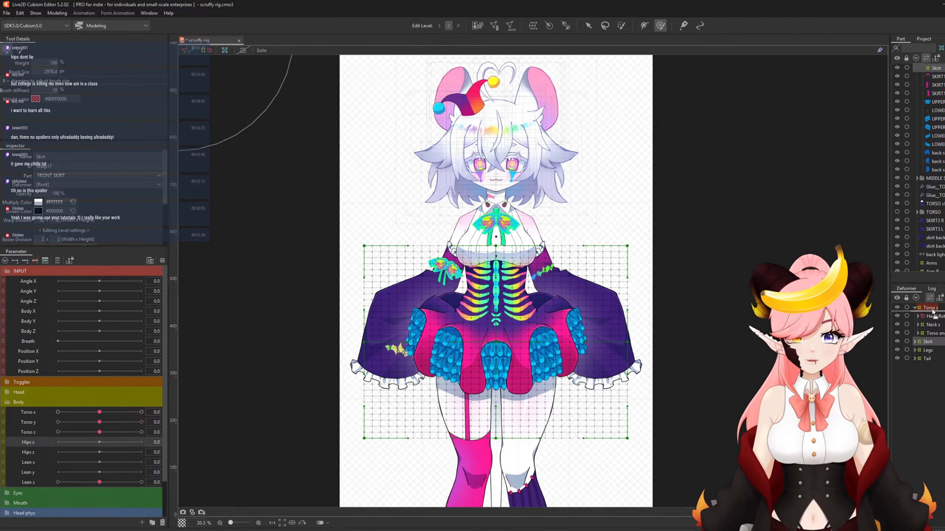
pyautogui.moveTo(932, 313); pyautogui.dragTo(932, 311)
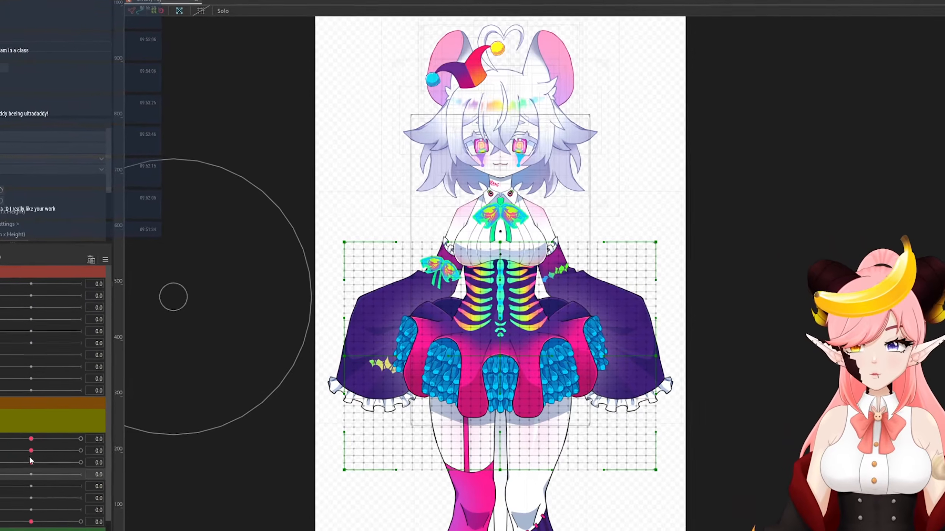
# Preview Torso z between -30 and 30 to check how the skirt follows the torso's tilt.
pyautogui.moveTo(95, 434); pyautogui.dragTo(53, 434)
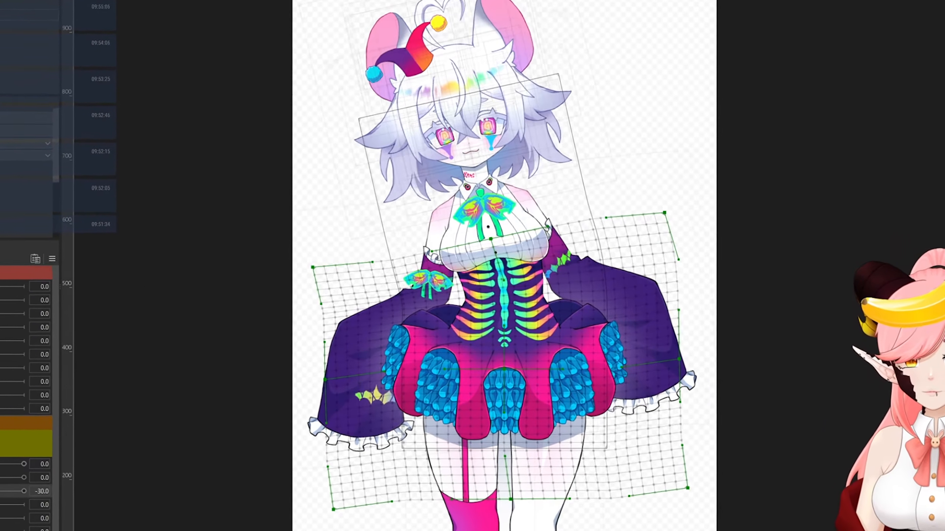
pyautogui.moveTo(0, 491); pyautogui.dragTo(24, 491)
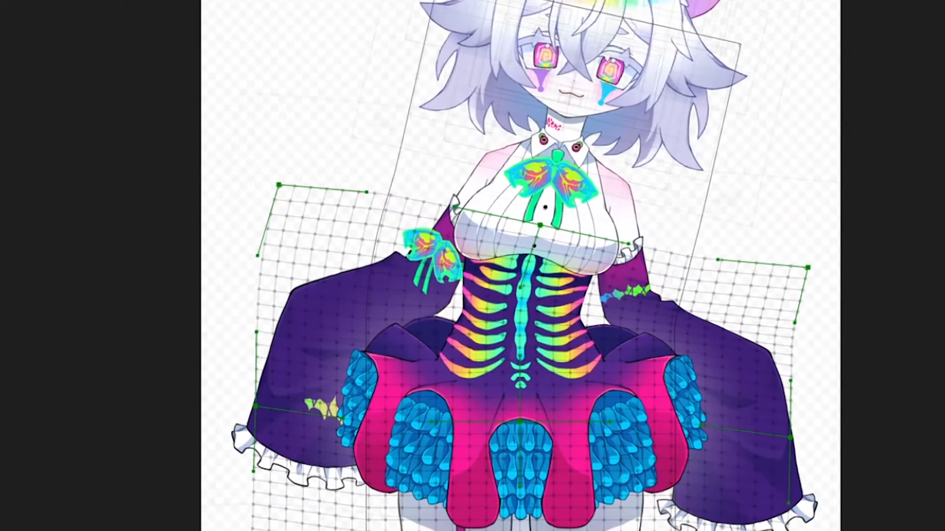
pyautogui.moveTo(141, 432); pyautogui.dragTo(58, 432)
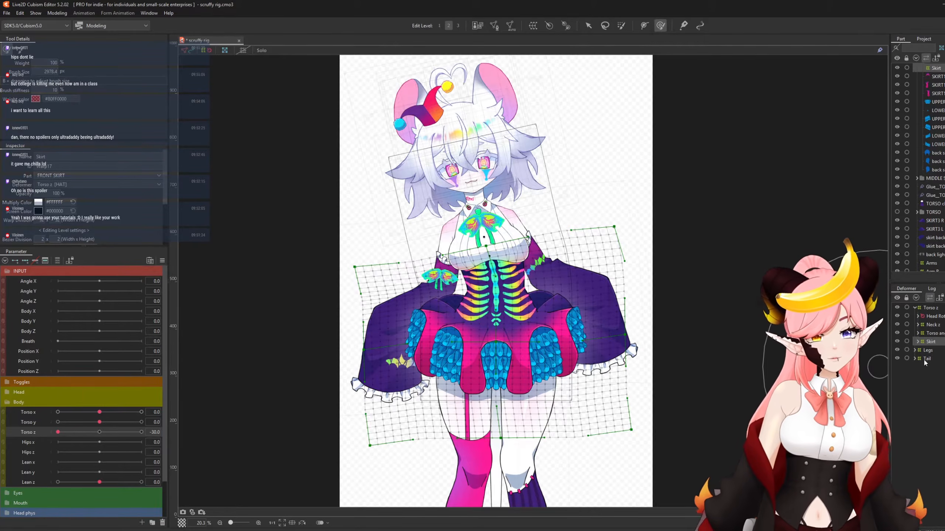
# Add three Torso z keys at -30, 0 and 30 to the Skirt deformer and return Torso z to 0.
pyautogui.click(927, 350)
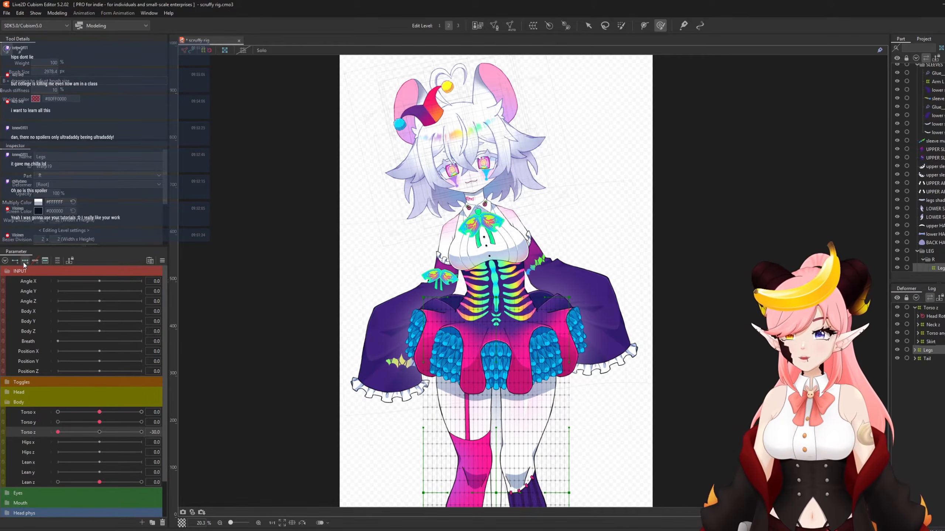
pyautogui.scroll(2, 497, 323)
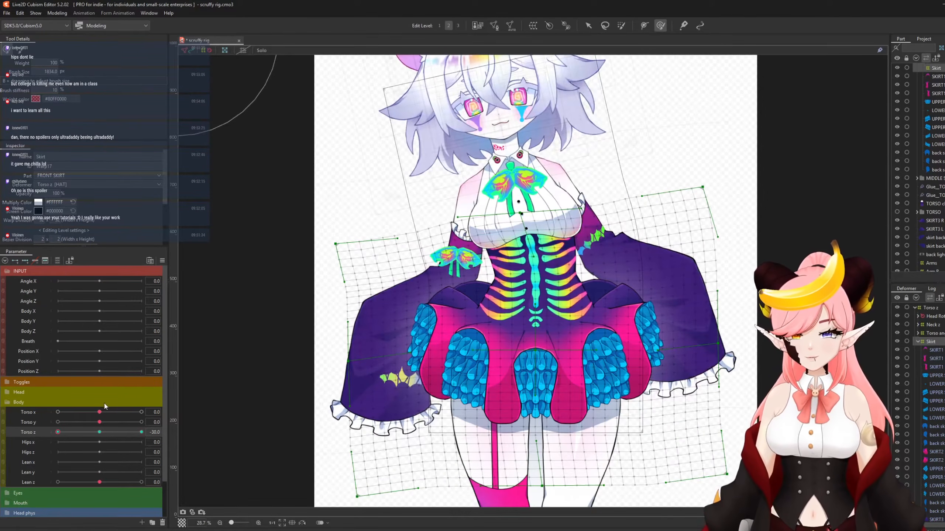
pyautogui.click(101, 433)
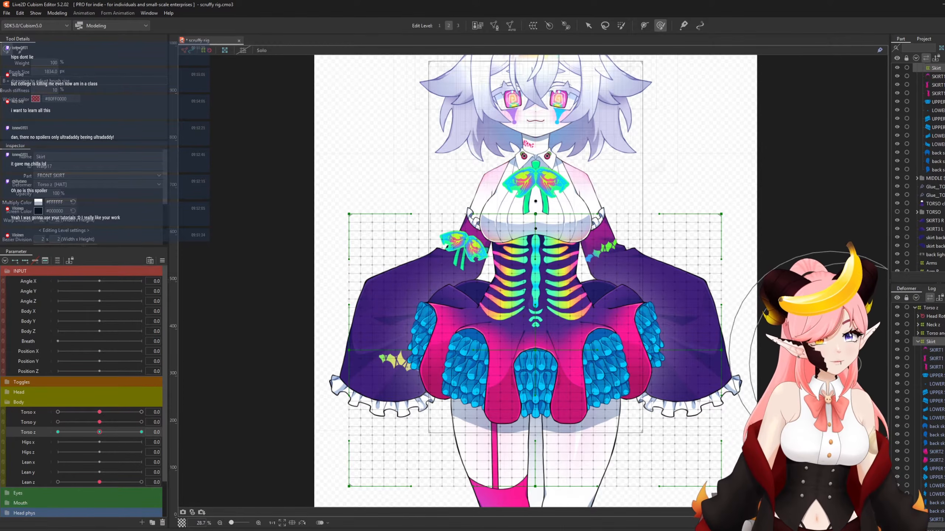
pyautogui.click(917, 341)
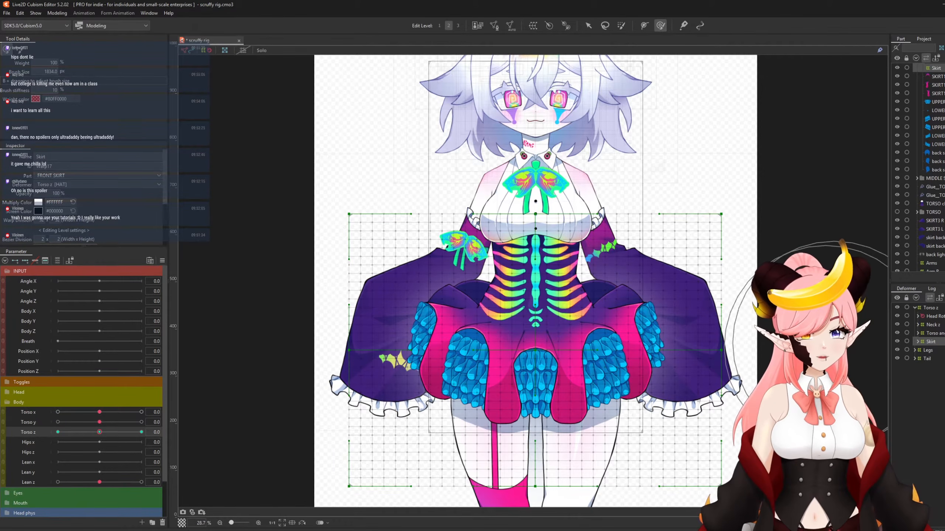
# Create a warp deformer named Hips as the parent of the Torso angle Z and Skirt deformers.
pyautogui.click(933, 333)
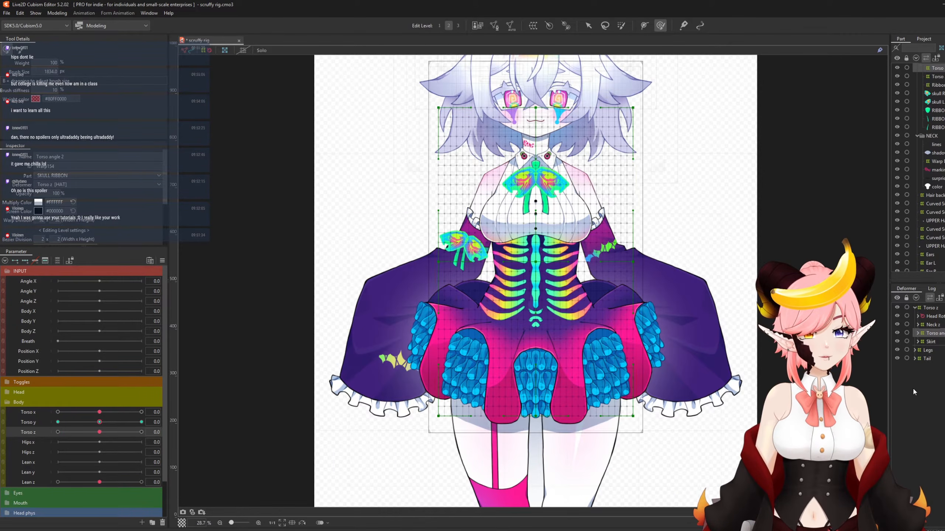
pyautogui.click(932, 342)
pyautogui.scroll(-2, 497, 151)
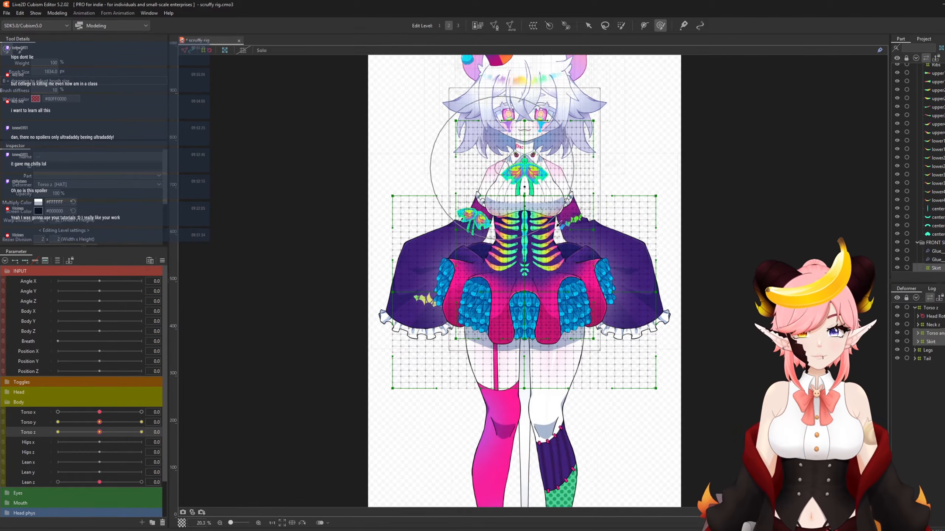
pyautogui.click(536, 28)
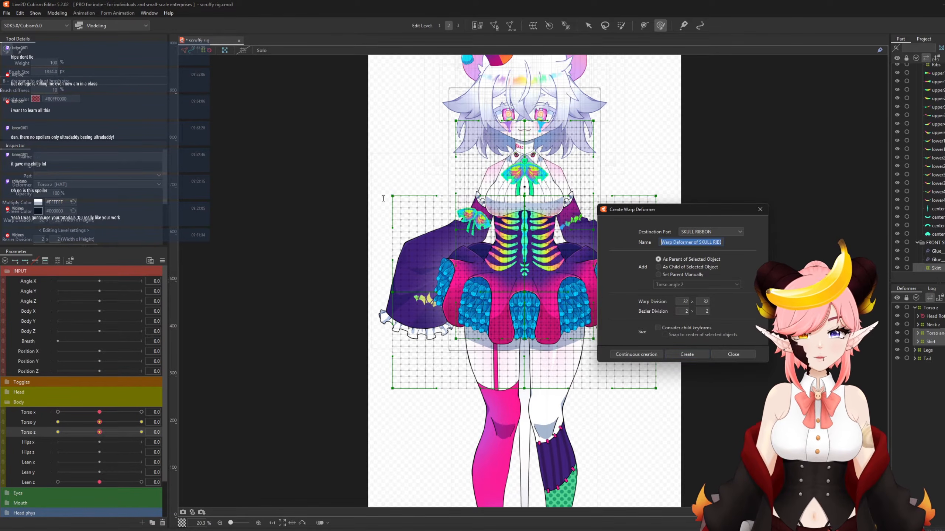
pyautogui.write('Hips')
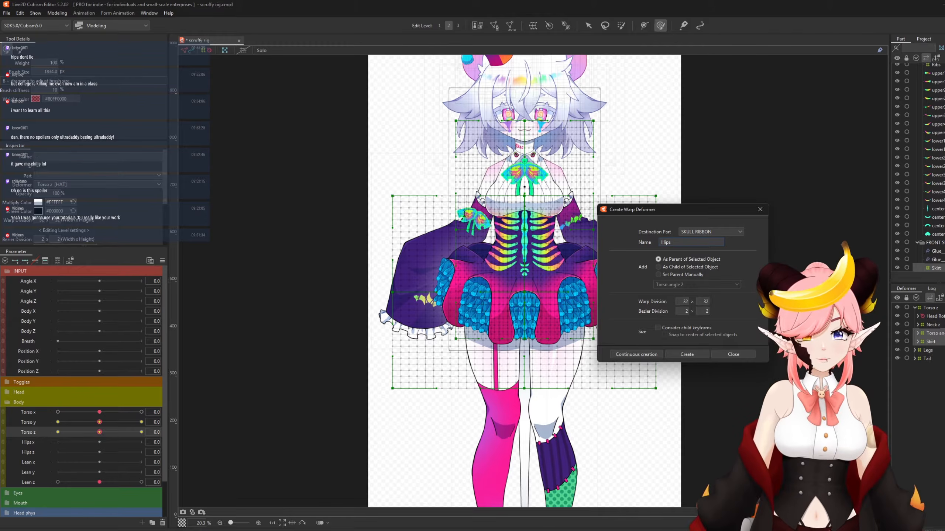
pyautogui.click(687, 354)
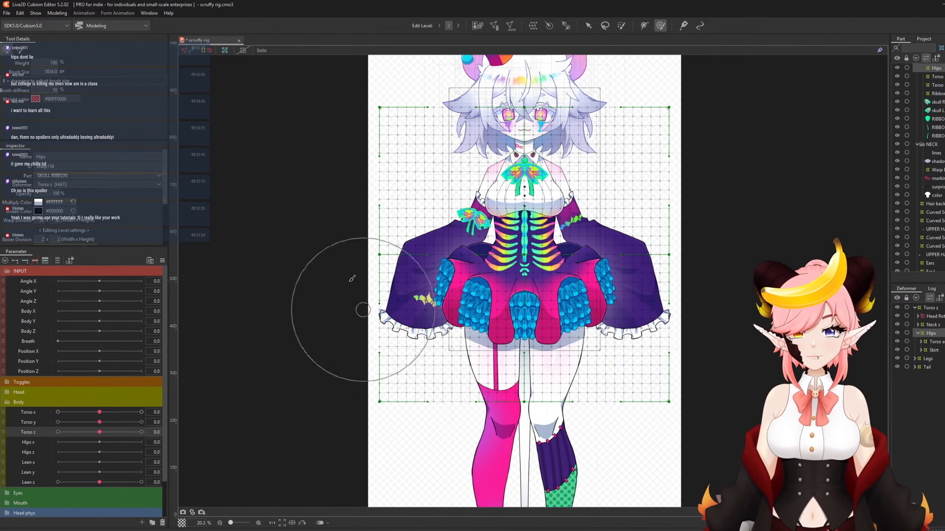
# Add three Hips x keys at -30, 0 and 30 to the Hips deformer.
pyautogui.scroll(2, 611, 335)
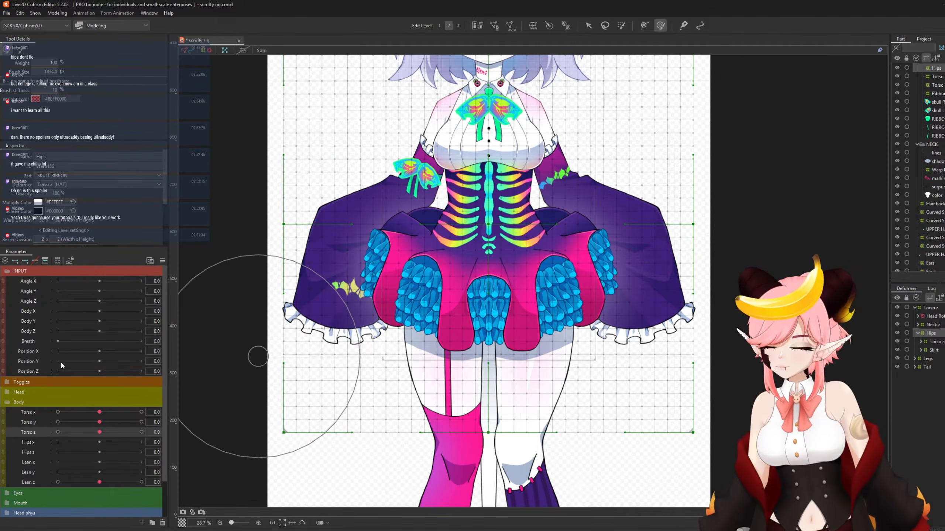
pyautogui.click(28, 443)
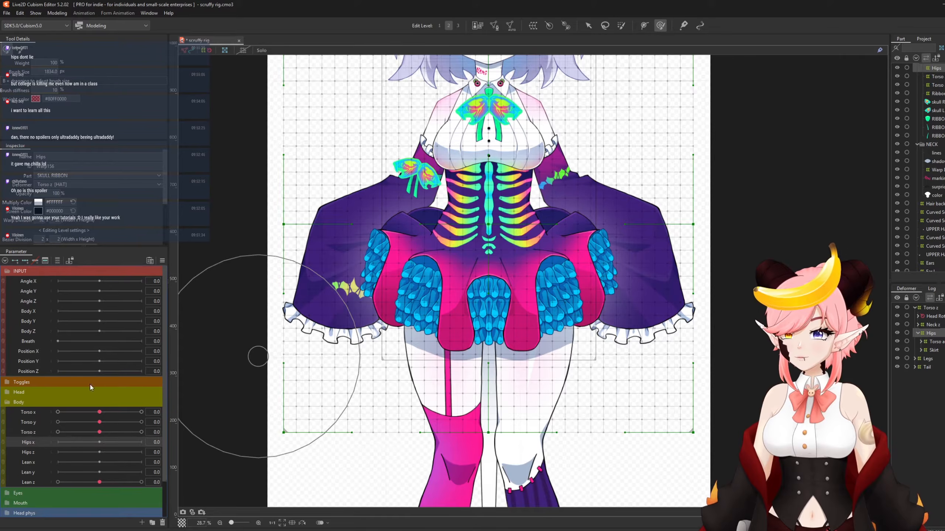
pyautogui.click(25, 262)
# Set Hips x to 30 and shift the waist and skirt area of the Hips grid sideways with the deform brush.
pyautogui.click(141, 442)
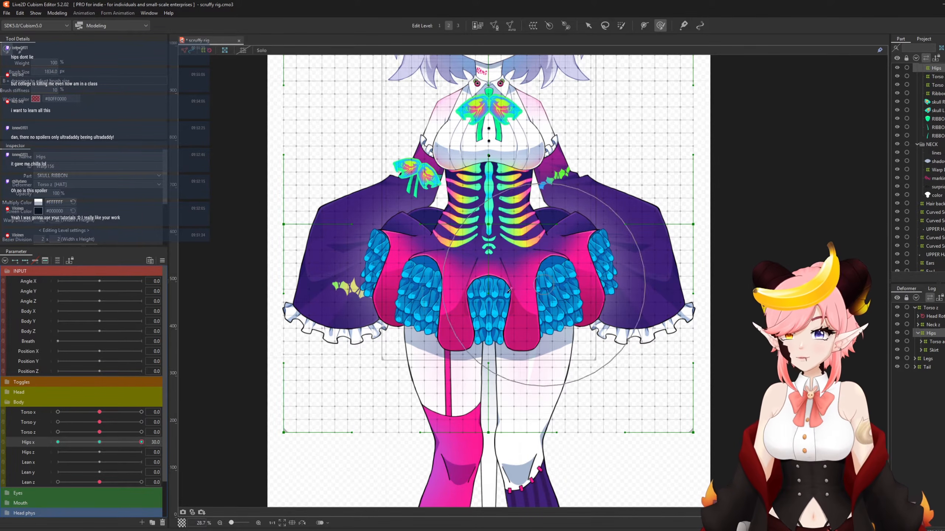
pyautogui.moveTo(486, 313); pyautogui.dragTo(510, 317)
pyautogui.moveTo(662, 245); pyautogui.dragTo(658, 243)
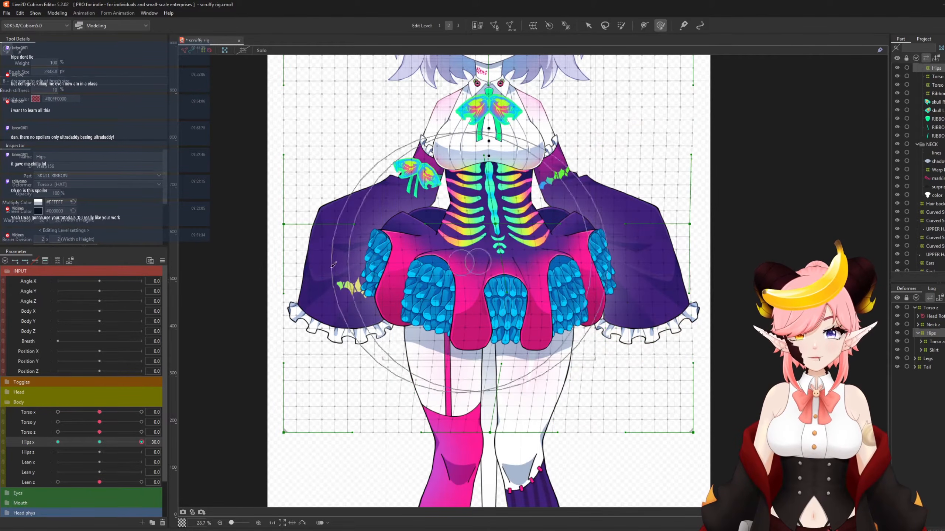
pyautogui.moveTo(378, 298); pyautogui.dragTo(386, 292)
pyautogui.moveTo(317, 249); pyautogui.dragTo(220, 249)
pyautogui.moveTo(141, 442)
pyautogui.mouseDown()
pyautogui.moveTo(216, 454)
pyautogui.moveTo(142, 444)
pyautogui.mouseUp()
pyautogui.moveTo(509, 259); pyautogui.dragTo(500, 259)
pyautogui.moveTo(141, 442)
pyautogui.mouseDown()
pyautogui.moveTo(101, 445)
pyautogui.moveTo(142, 444)
pyautogui.mouseUp()
pyautogui.moveTo(535, 253); pyautogui.dragTo(508, 254)
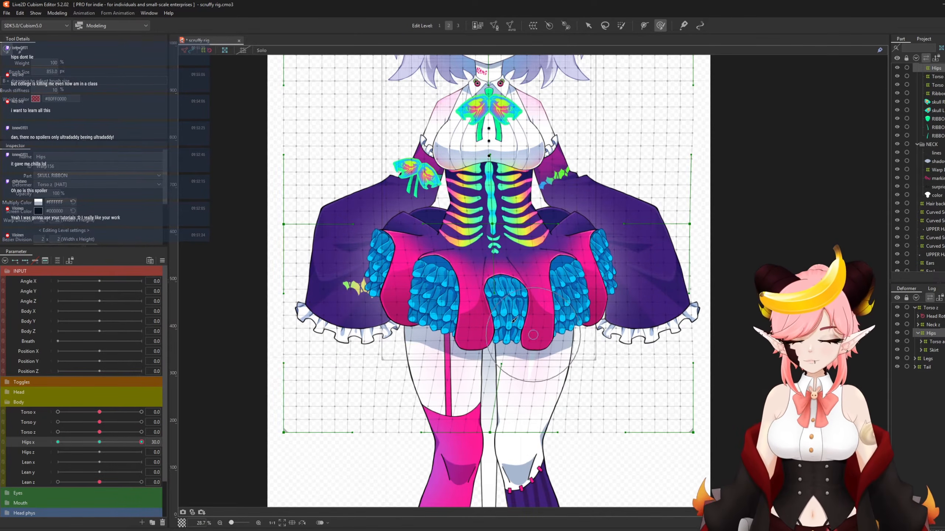
# Smooth the hip shift at Hips x 30 with a much larger brush, preview the motion and return Hips x to 0.
pyautogui.scroll(-3, 454, 223)
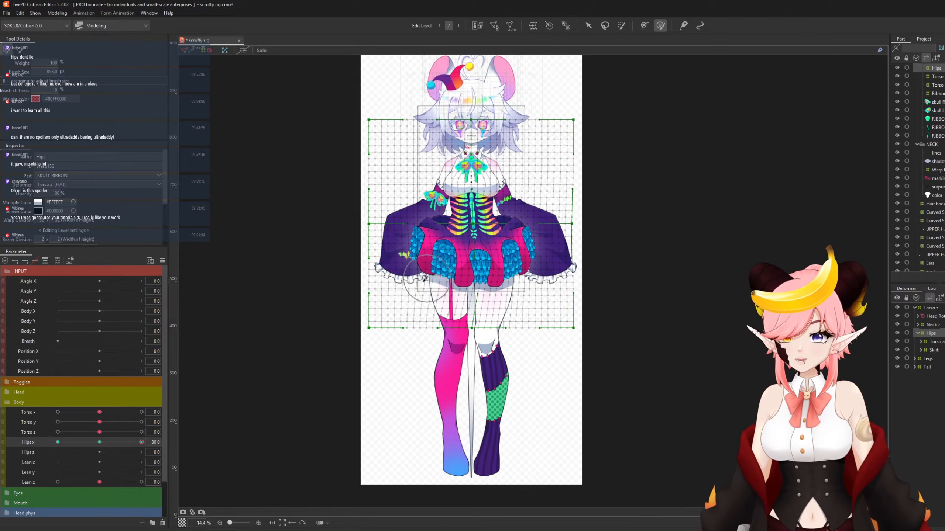
pyautogui.press('b')
pyautogui.moveTo(450, 284)
pyautogui.mouseDown()
pyautogui.moveTo(504, 300)
pyautogui.moveTo(474, 291)
pyautogui.mouseUp()
pyautogui.press('b')
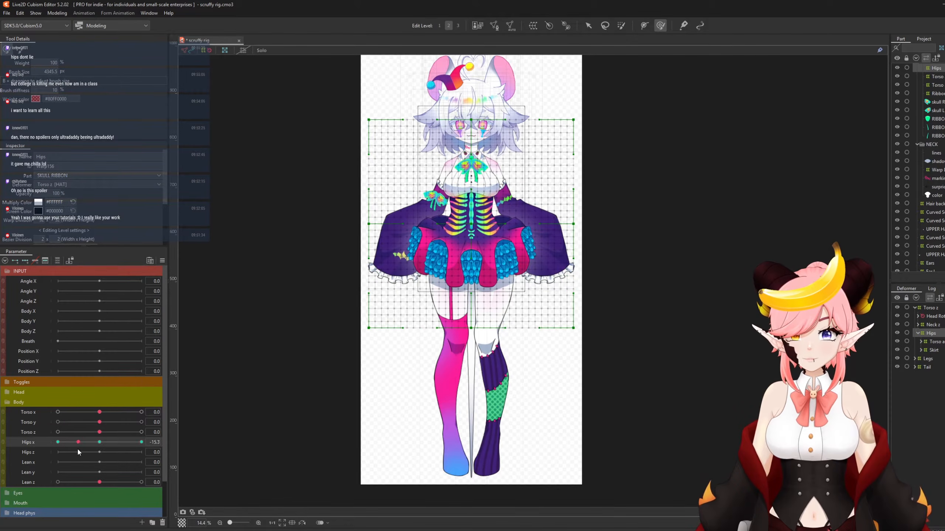
pyautogui.click(100, 442)
pyautogui.click(175, 442)
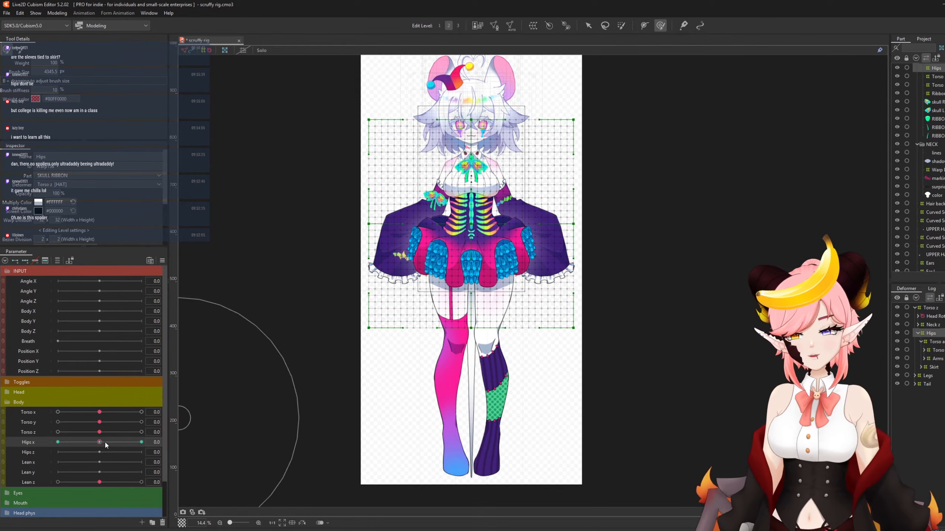
# Reparent the Hips deformer under Torso angle Z with Arms outside it, and preview Hips x up to 30.
pyautogui.hotkey('ctrl', 'z')
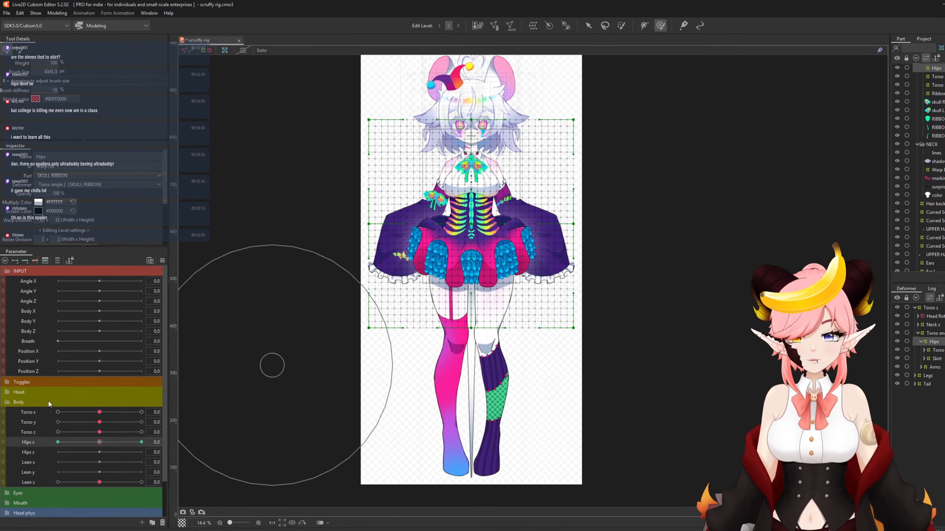
pyautogui.moveTo(102, 442); pyautogui.dragTo(121, 450)
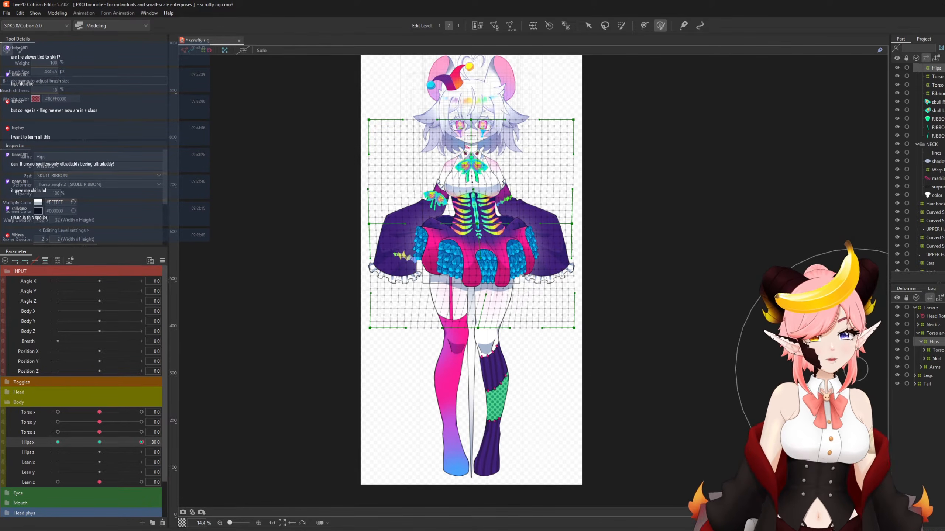
pyautogui.moveTo(101, 448); pyautogui.dragTo(216, 447)
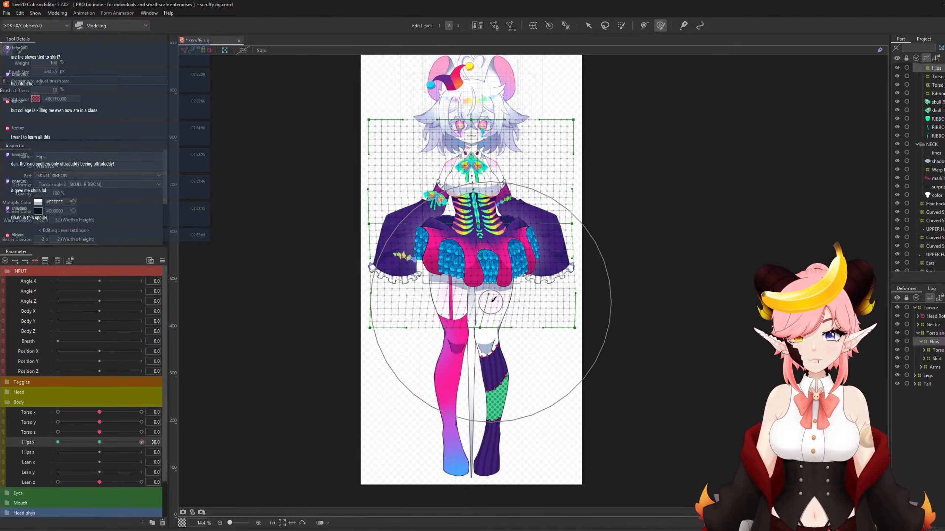
pyautogui.scroll(2, 487, 243)
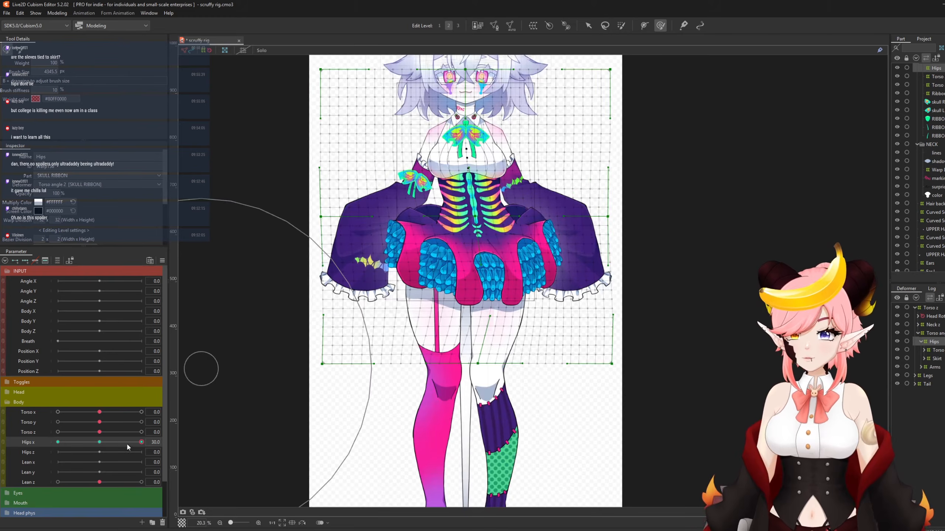
pyautogui.moveTo(126, 443); pyautogui.dragTo(161, 460)
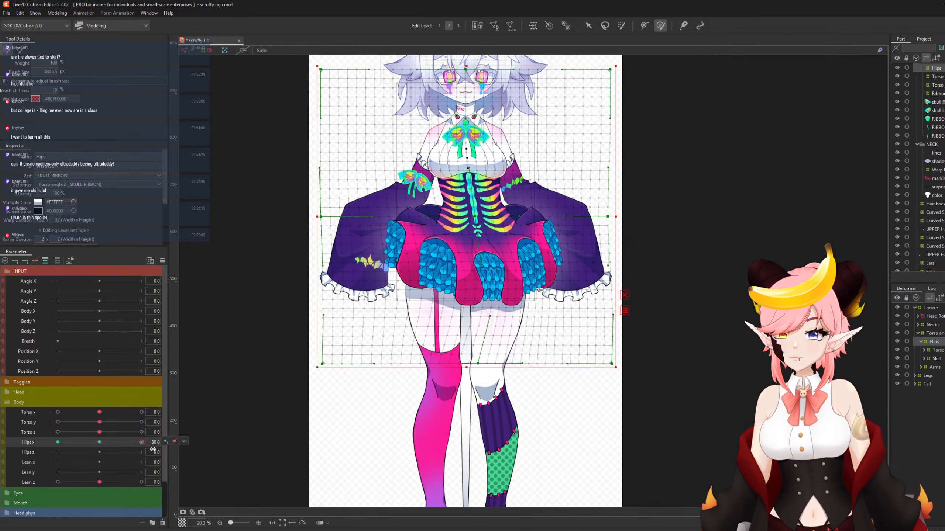
# Keep the torso inside the Hips deformer and reshape Hips x 30 so the hips shift toward the opposite side.
pyautogui.hotkey('ctrl', 'z')
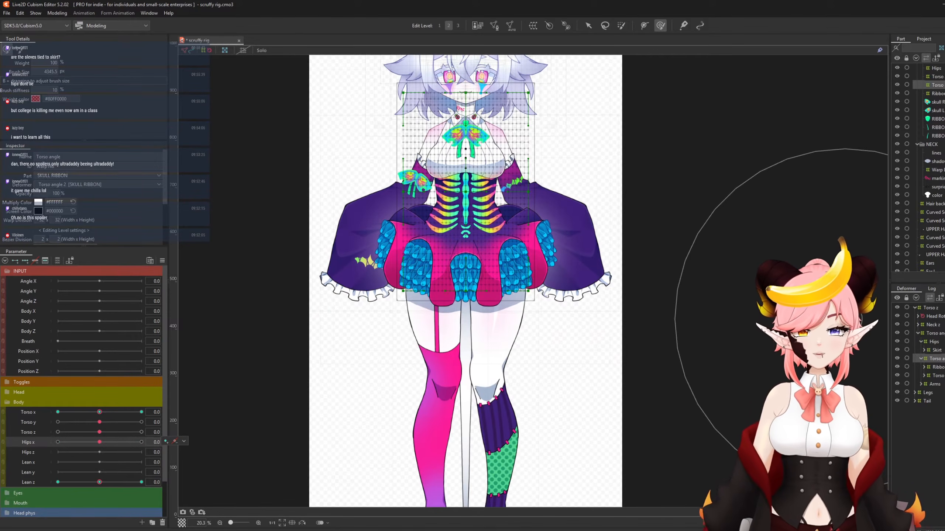
pyautogui.hotkey('ctrl', 'y')
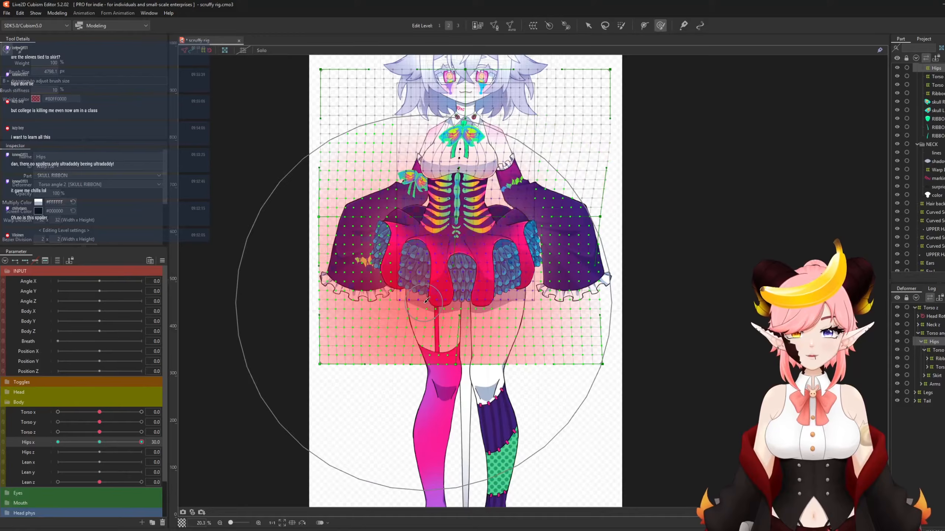
pyautogui.press('b')
pyautogui.moveTo(431, 306); pyautogui.dragTo(374, 306)
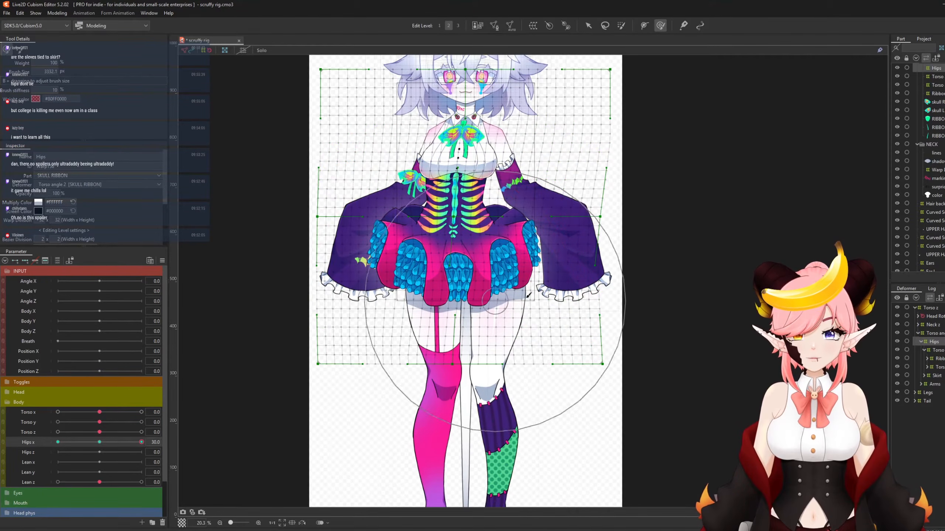
pyautogui.moveTo(467, 289); pyautogui.dragTo(475, 286)
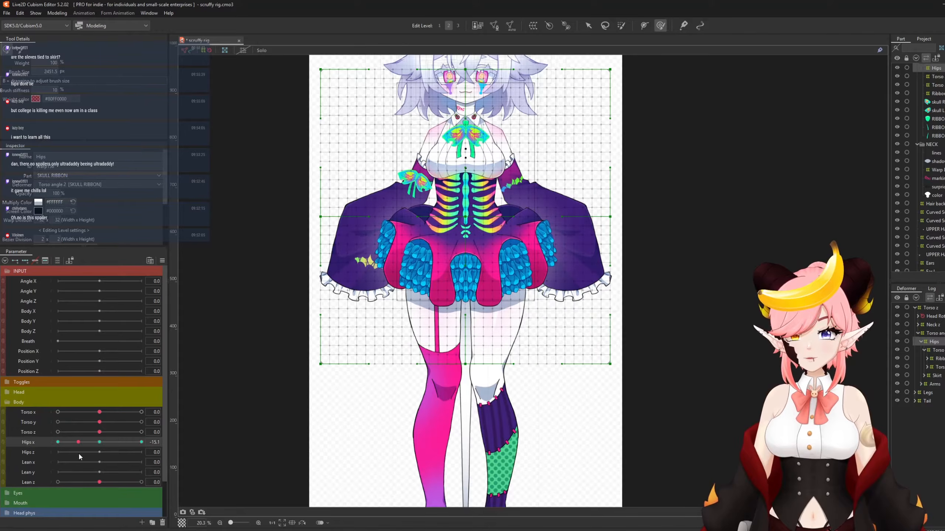
# Brush-select and counter-shift the upper part of the Hips grid at Hips x 30, and reflect the motion horizontally.
pyautogui.click(621, 25)
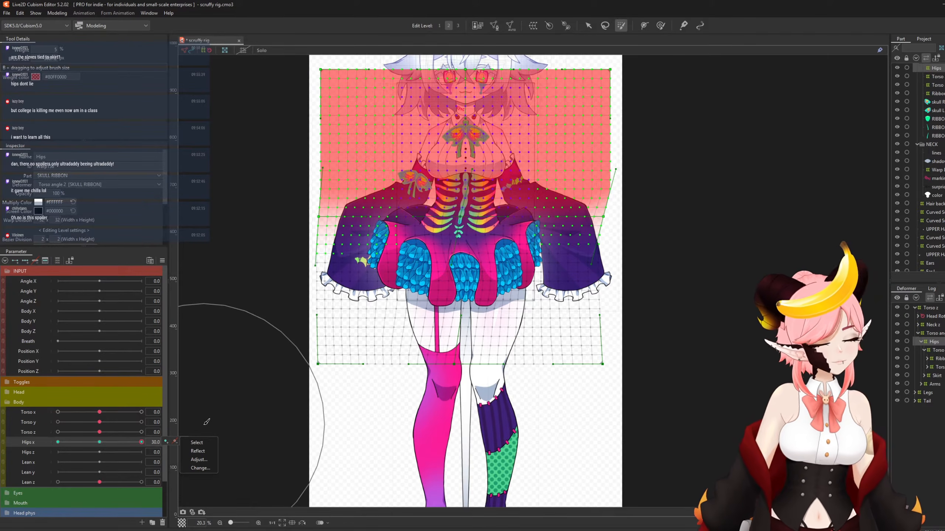
pyautogui.moveTo(133, 441); pyautogui.dragTo(117, 452)
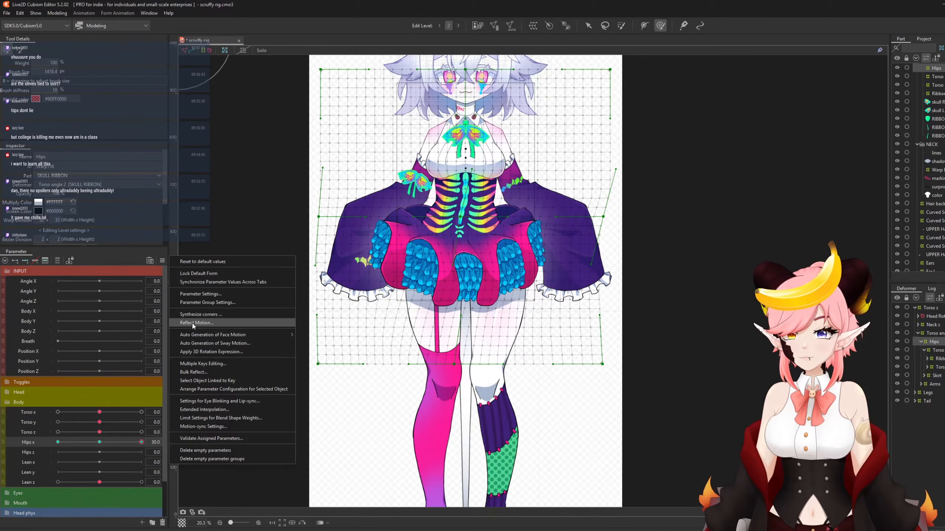
pyautogui.click(193, 324)
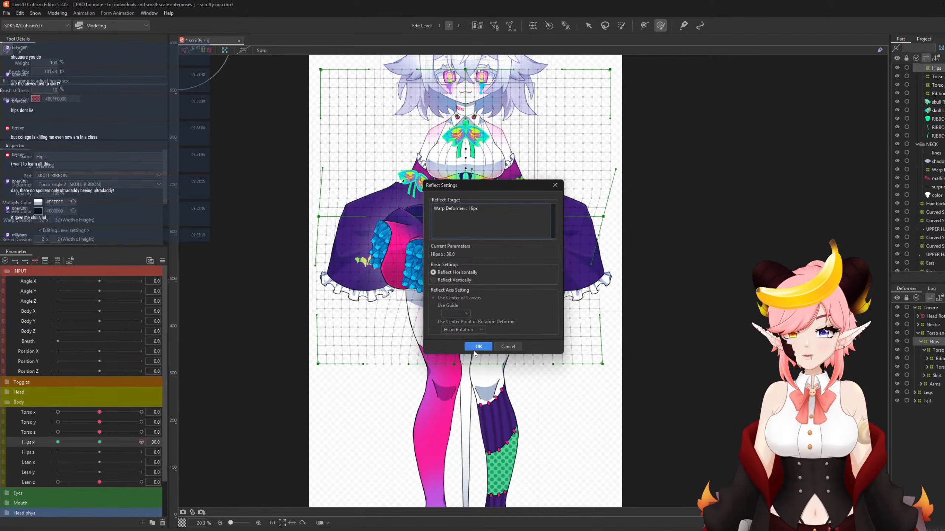
pyautogui.click(478, 345)
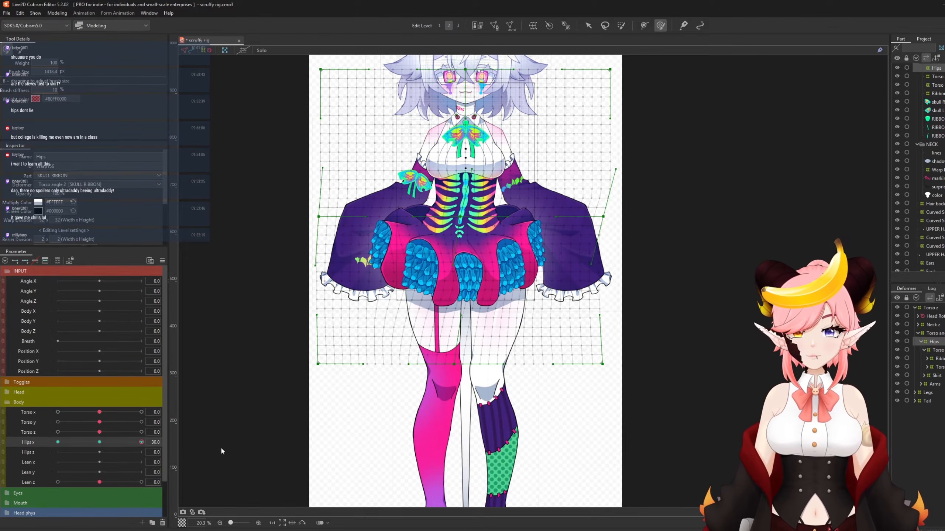
# Group each leg's meshes inside the Legs deformer into separate warp deformers, Leg L and Leg R.
pyautogui.click(921, 395)
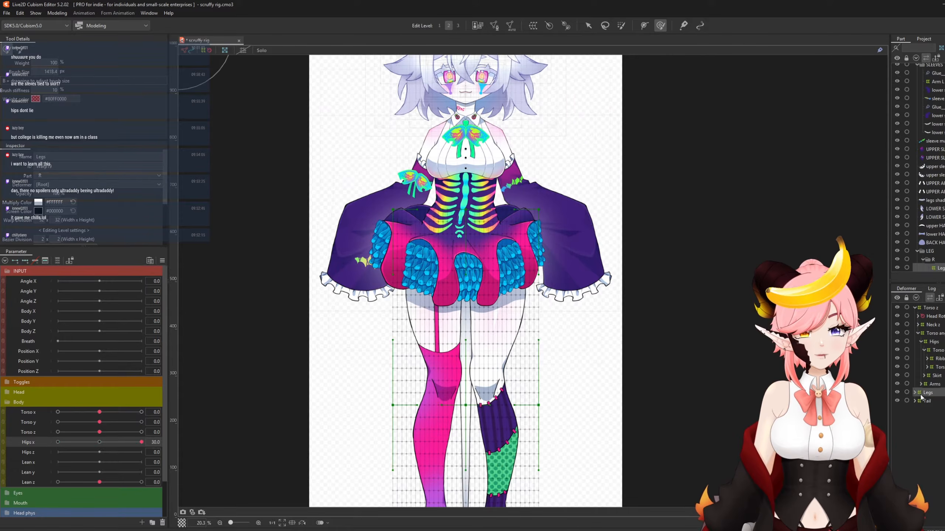
pyautogui.scroll(-3, 564, 201)
pyautogui.scroll(2, 545, 246)
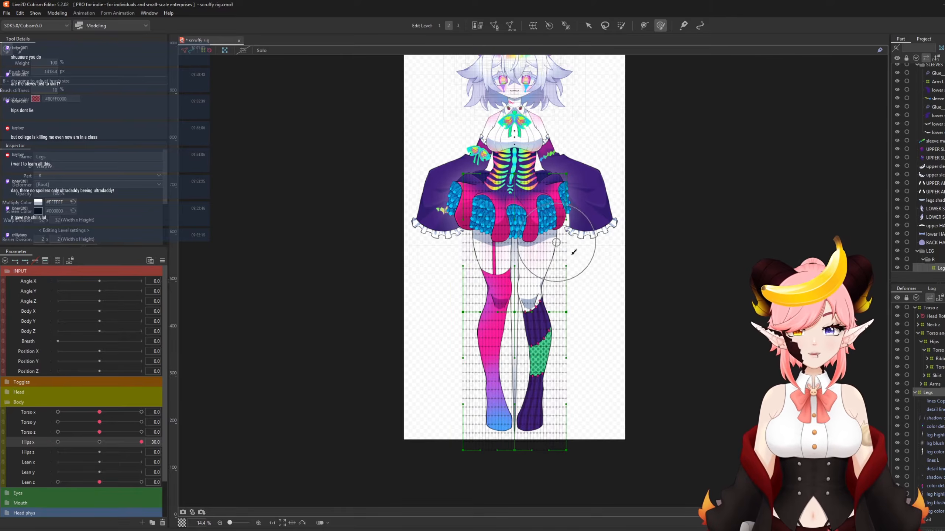
pyautogui.scroll(-1, 469, 276)
pyautogui.scroll(1, 547, 271)
pyautogui.click(934, 401)
pyautogui.keyDown('shift'); pyautogui.click(934, 443); pyautogui.keyUp('shift')
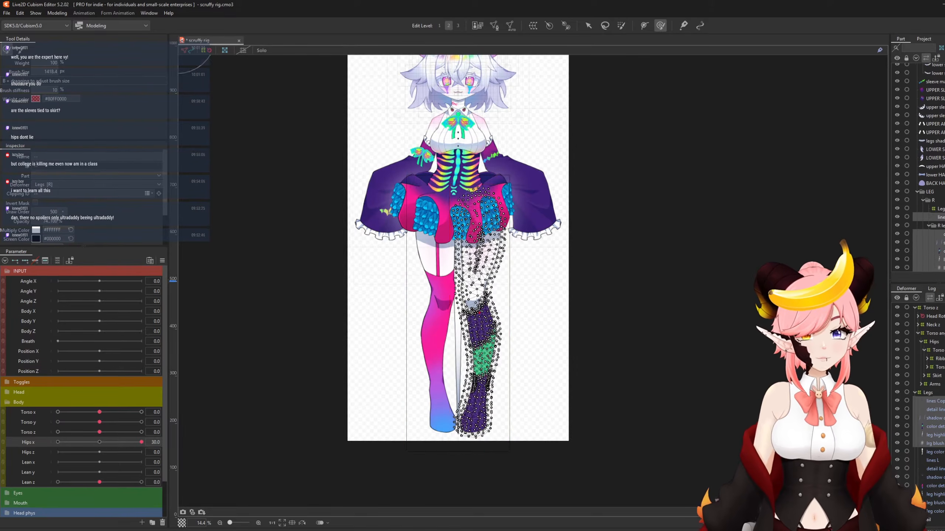
pyautogui.keyDown('ctrl'); pyautogui.click(942, 463); pyautogui.keyUp('ctrl')
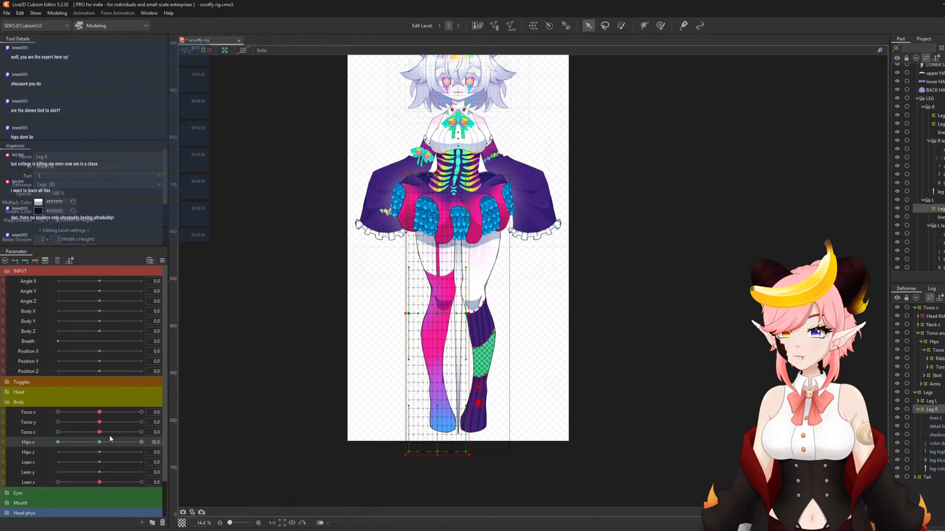
# Add three Hips x keys to the Leg R deformer and bend the leg with the hips at 30 and -30.
pyautogui.moveTo(109, 442); pyautogui.dragTo(307, 455)
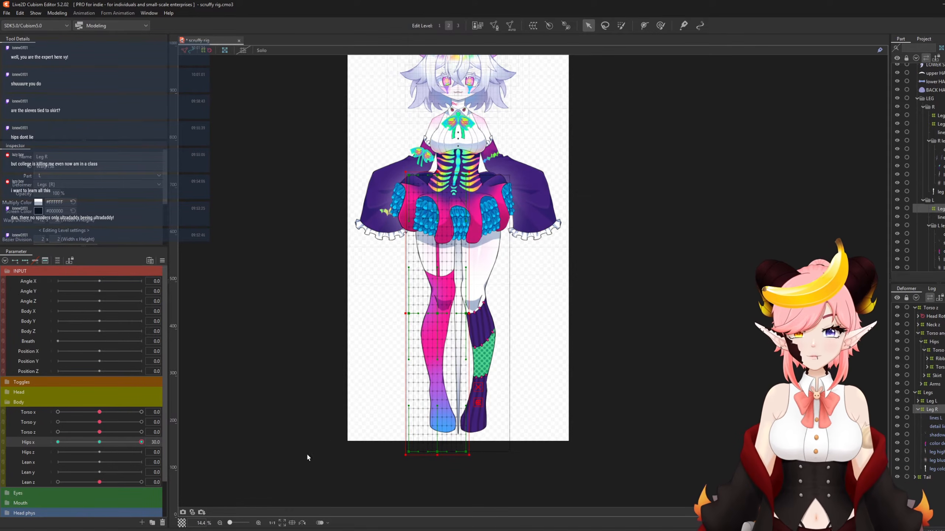
pyautogui.click(661, 25)
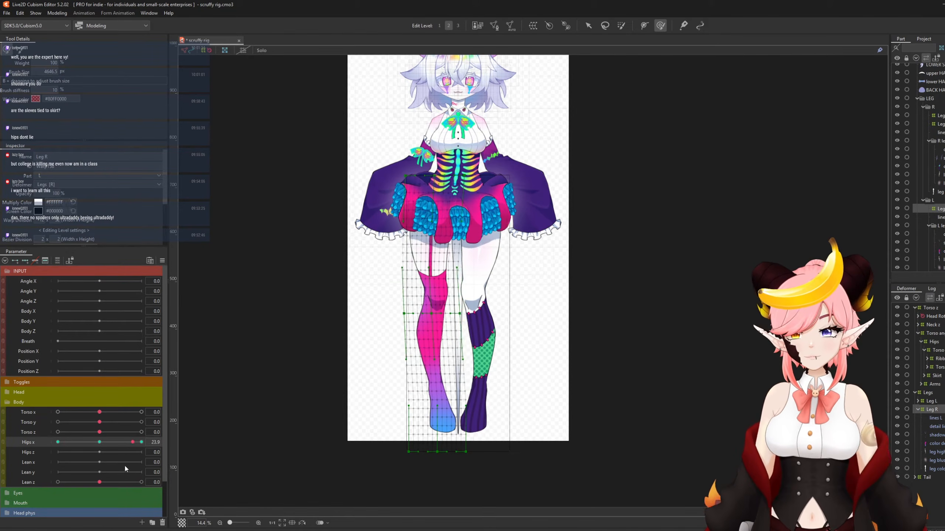
pyautogui.moveTo(115, 465)
pyautogui.mouseDown()
pyautogui.moveTo(108, 468)
pyautogui.moveTo(192, 466)
pyautogui.moveTo(56, 463)
pyautogui.mouseUp()
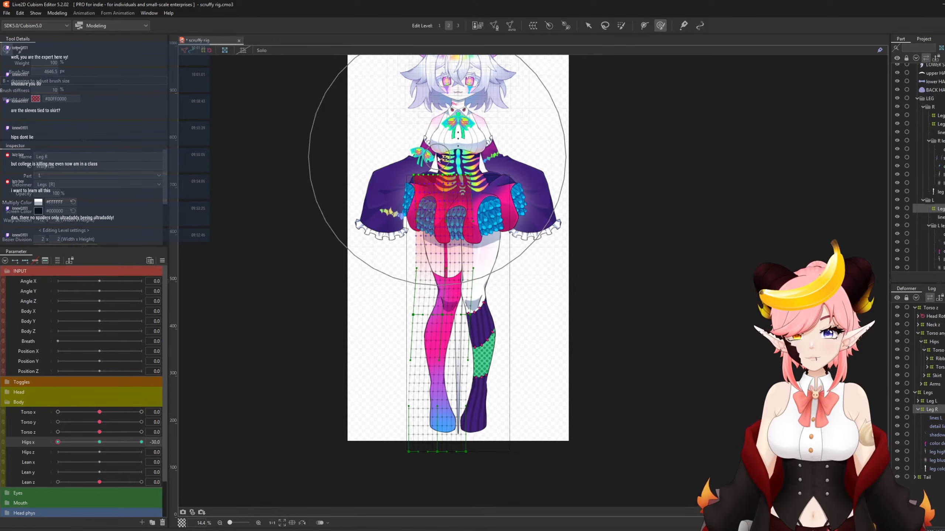
pyautogui.moveTo(68, 442); pyautogui.dragTo(159, 434)
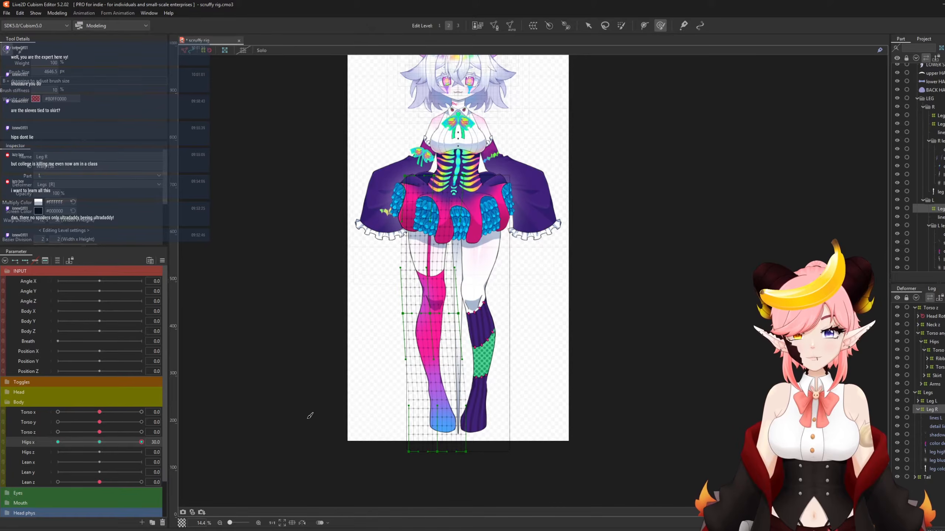
pyautogui.hotkey('ctrl', 'z')
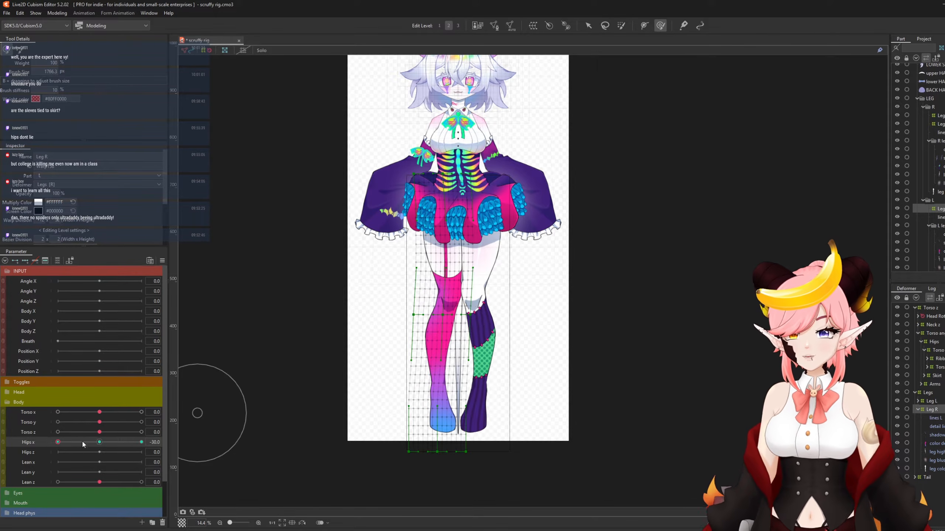
# Set Hips x to 30 and brush the upper part of the Leg L warp deformer inward to follow the hips.
pyautogui.moveTo(83, 444); pyautogui.dragTo(52, 416)
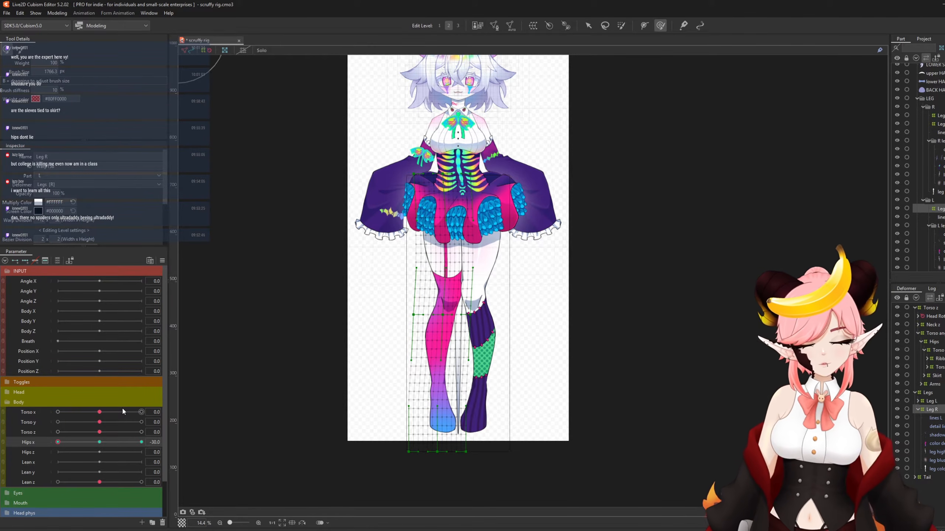
pyautogui.click(141, 442)
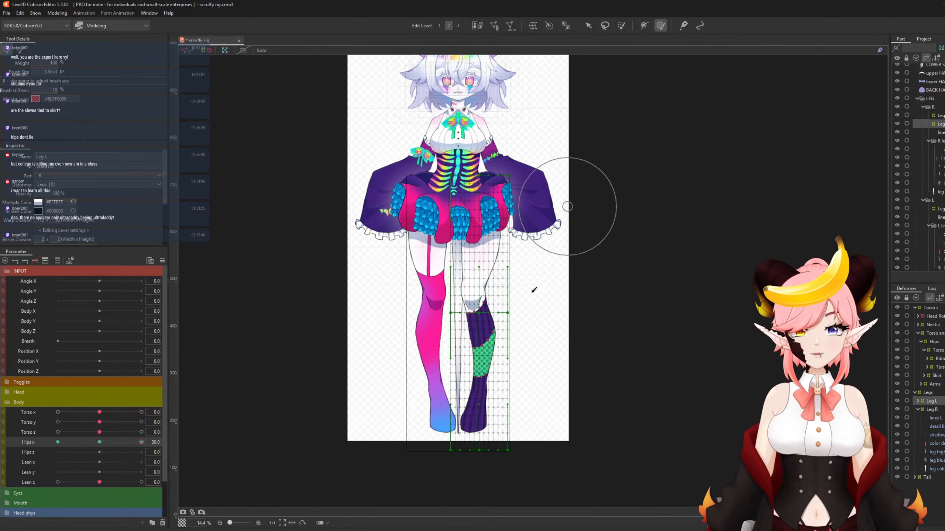
pyautogui.click(477, 276)
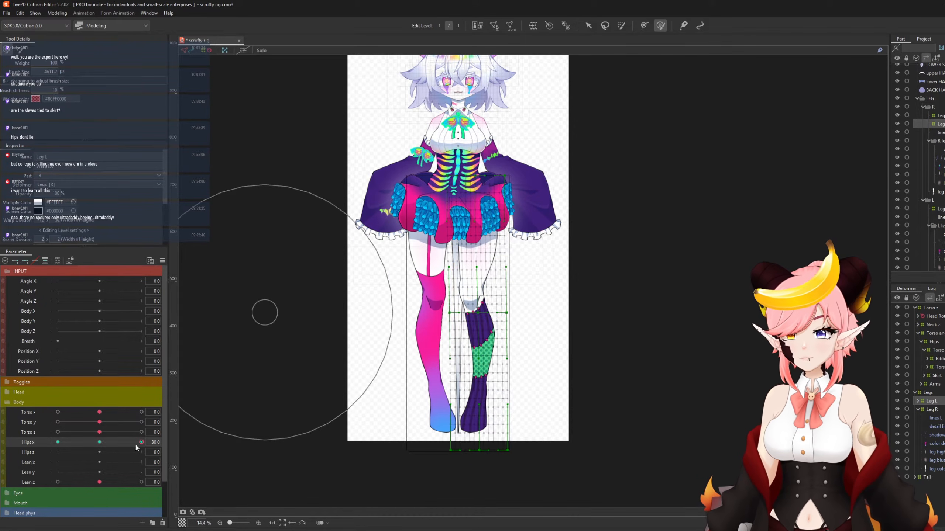
pyautogui.moveTo(136, 447)
pyautogui.mouseDown()
pyautogui.moveTo(93, 444)
pyautogui.moveTo(142, 443)
pyautogui.mouseUp()
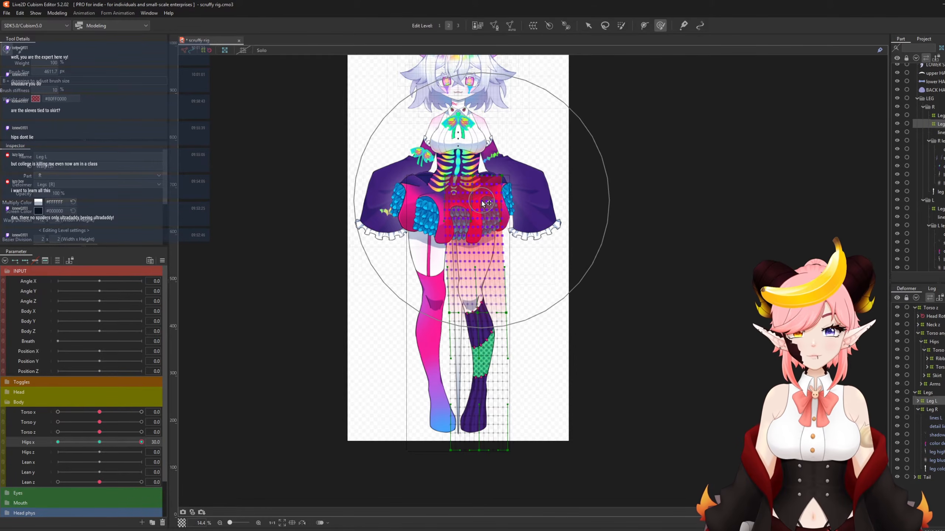
# Shape the upper part of Leg L outward at Hips x -30, test the range and return Hips x to 0.
pyautogui.moveTo(141, 443)
pyautogui.mouseDown()
pyautogui.moveTo(85, 449)
pyautogui.moveTo(167, 445)
pyautogui.moveTo(57, 442)
pyautogui.mouseUp()
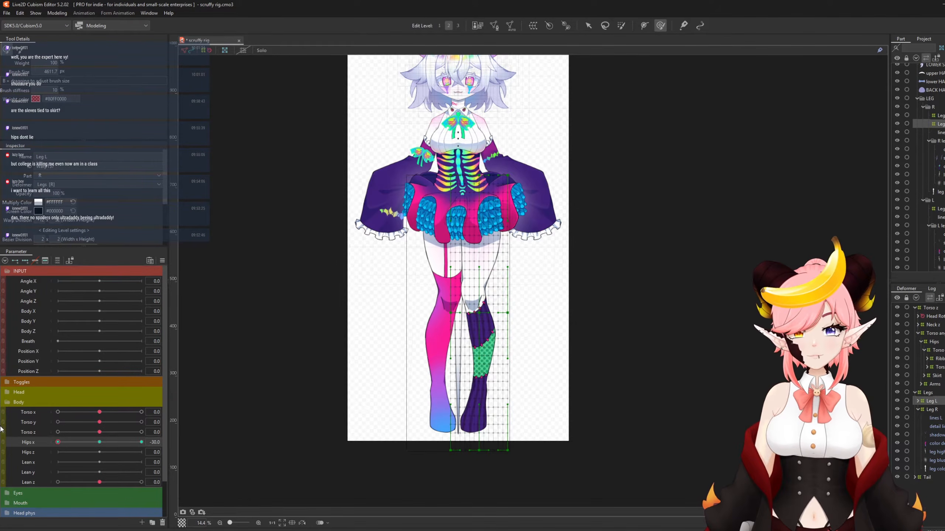
pyautogui.click(484, 277)
pyautogui.moveTo(481, 279); pyautogui.dragTo(485, 279)
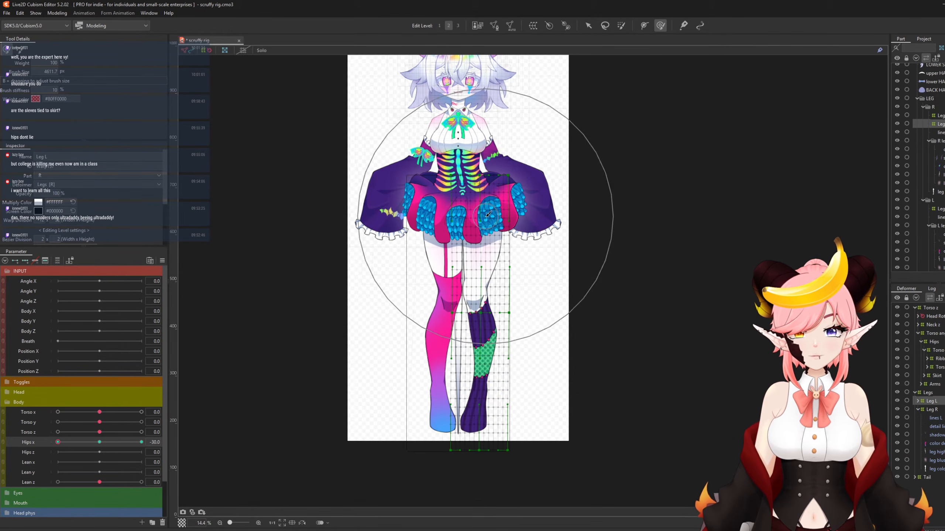
pyautogui.moveTo(484, 218); pyautogui.dragTo(489, 217)
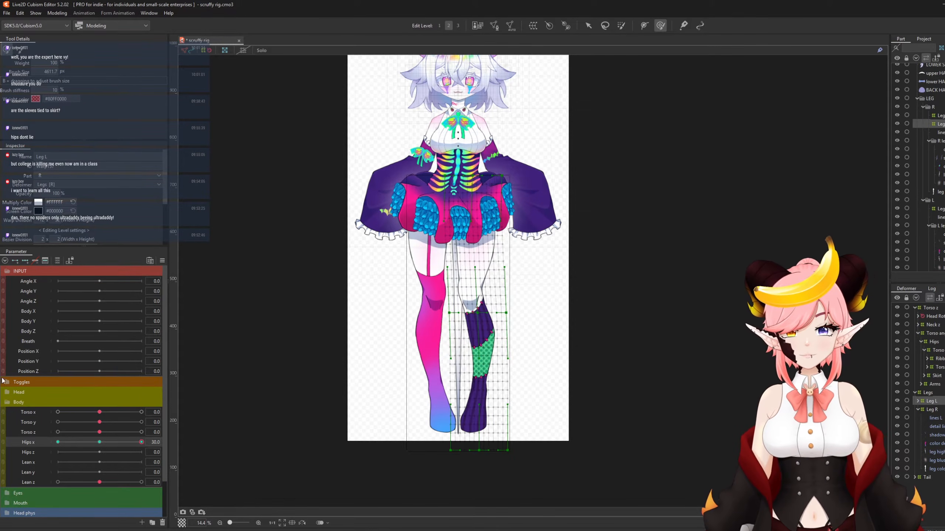
pyautogui.click(141, 443)
pyautogui.moveTo(206, 383); pyautogui.dragTo(146, 443)
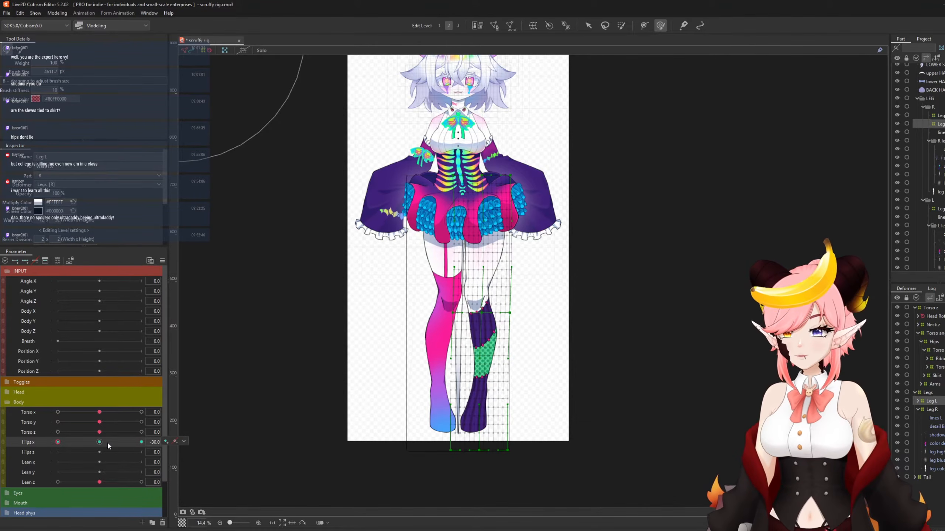
pyautogui.click(102, 442)
# Add three keys on the Hips z parameter to the Hips warp deformer.
pyautogui.click(36, 452)
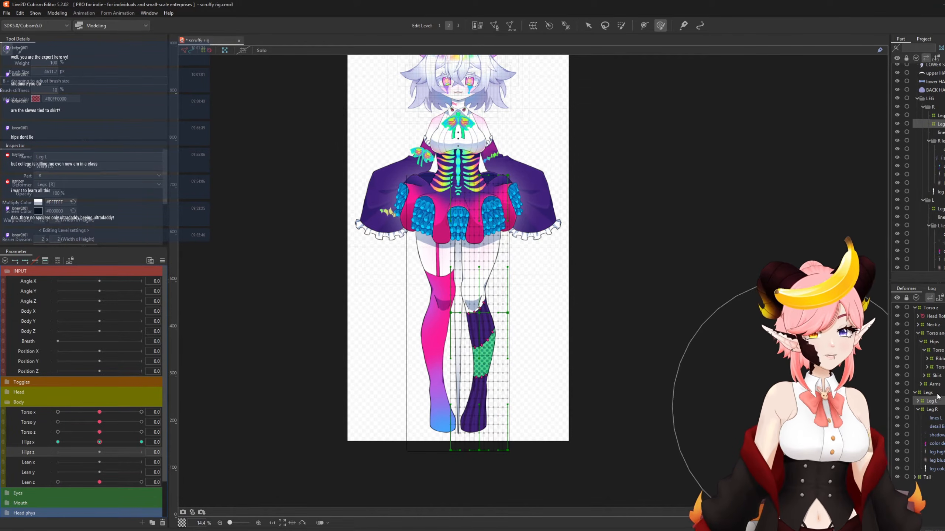
pyautogui.click(934, 342)
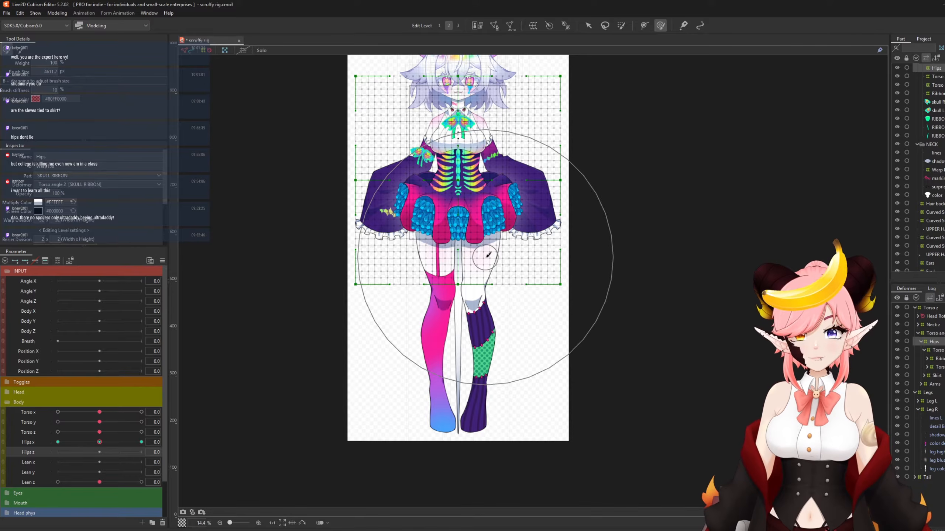
pyautogui.scroll(2, 484, 238)
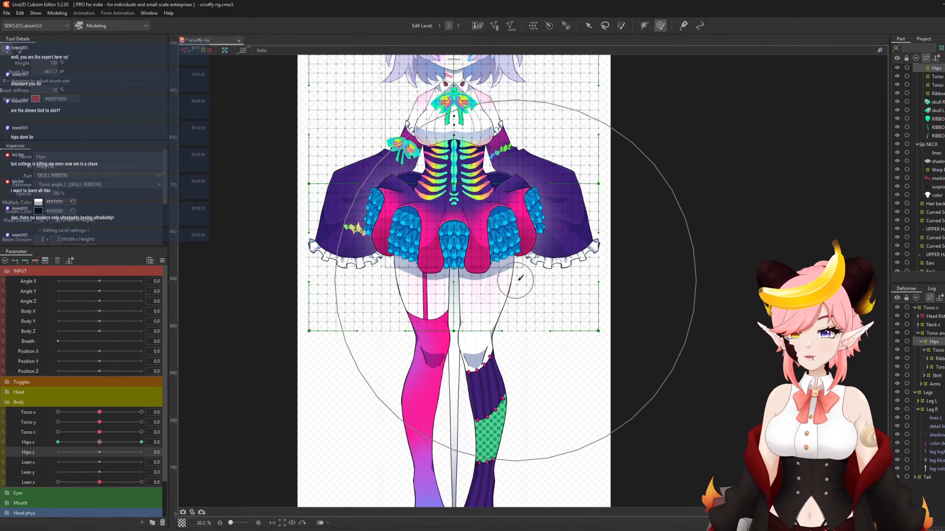
pyautogui.press('b')
pyautogui.moveTo(492, 282); pyautogui.dragTo(379, 290)
pyautogui.click(26, 261)
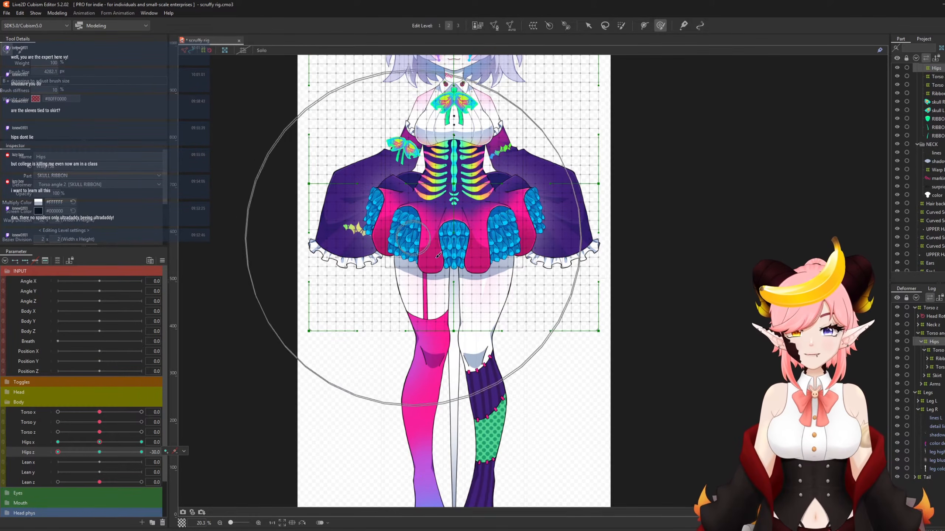
# Brush the Hips deformer at Hips z -30 so the skirt and hips shift sideways and tilt.
pyautogui.moveTo(446, 262)
pyautogui.mouseDown()
pyautogui.moveTo(558, 257)
pyautogui.moveTo(347, 257)
pyautogui.moveTo(349, 238)
pyautogui.mouseUp()
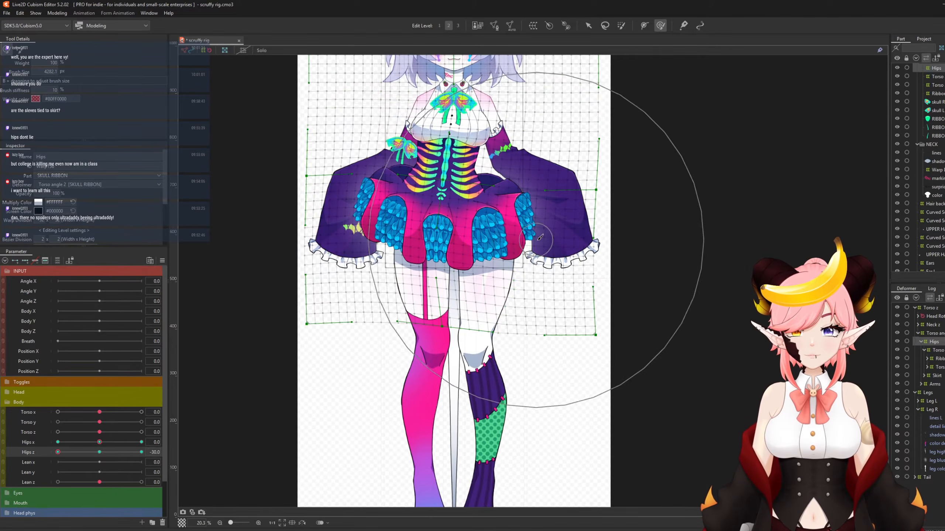
pyautogui.moveTo(556, 241); pyautogui.dragTo(550, 252)
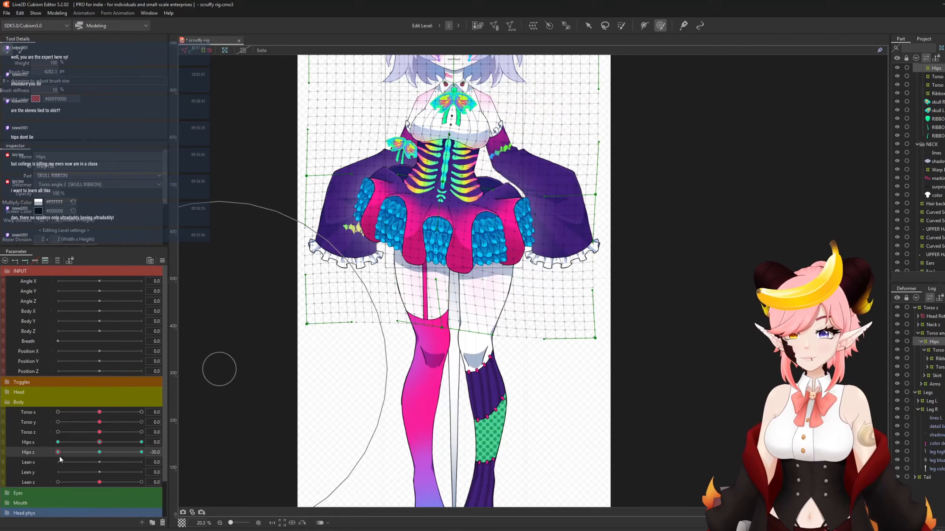
pyautogui.moveTo(59, 455)
pyautogui.mouseDown()
pyautogui.moveTo(122, 461)
pyautogui.moveTo(57, 452)
pyautogui.mouseUp()
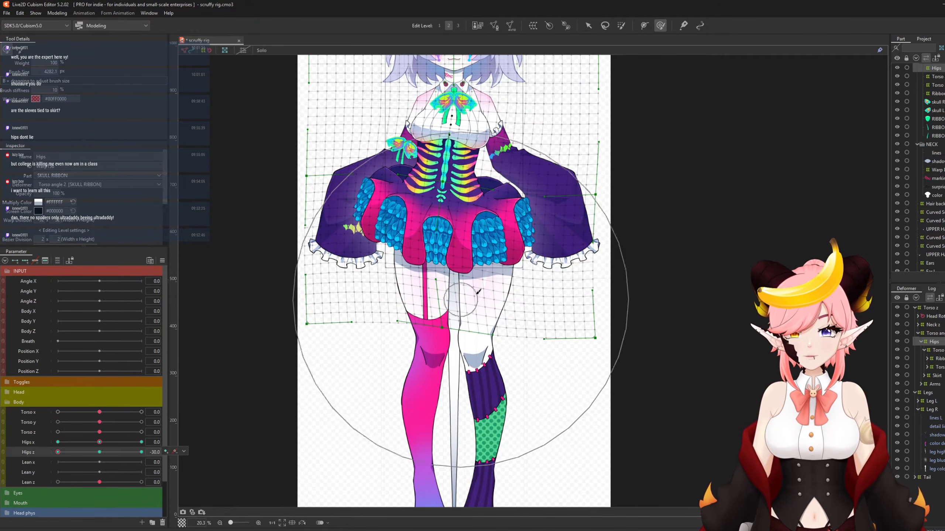
pyautogui.moveTo(505, 283); pyautogui.dragTo(501, 289)
pyautogui.moveTo(59, 452)
pyautogui.mouseDown()
pyautogui.moveTo(129, 453)
pyautogui.moveTo(36, 451)
pyautogui.mouseUp()
pyautogui.scroll(-3, 489, 352)
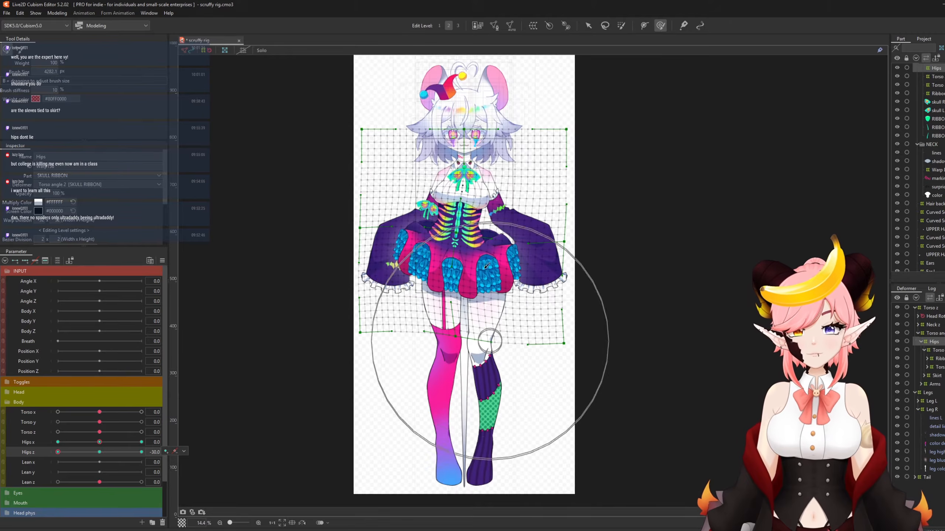
# Select the upper points of the Hips deformer and copy their form from Hips z 0 to Hips z -30.
pyautogui.click(620, 25)
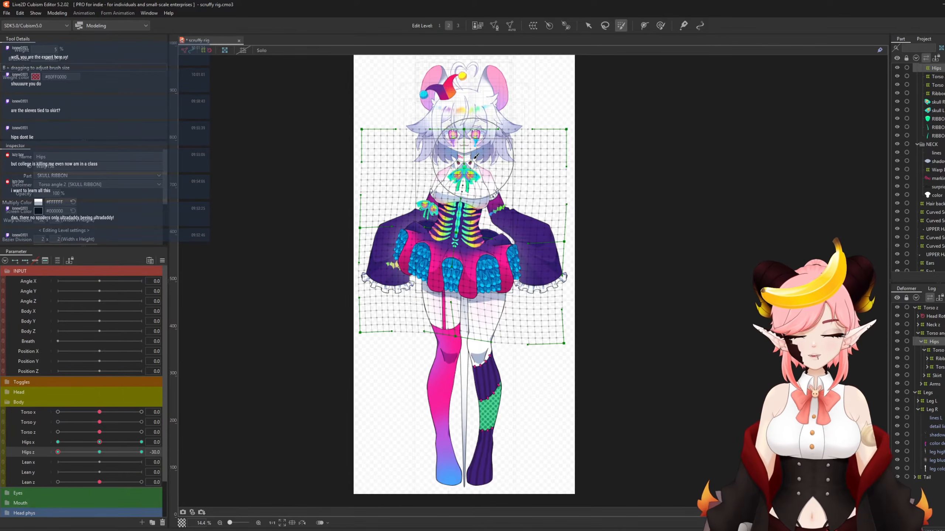
pyautogui.moveTo(444, 145)
pyautogui.mouseDown()
pyautogui.moveTo(547, 93)
pyautogui.moveTo(454, 86)
pyautogui.moveTo(465, 82)
pyautogui.moveTo(382, 110)
pyautogui.moveTo(595, 144)
pyautogui.moveTo(483, 131)
pyautogui.moveTo(396, 154)
pyautogui.moveTo(555, 145)
pyautogui.mouseUp()
pyautogui.moveTo(674, 115); pyautogui.dragTo(697, 234)
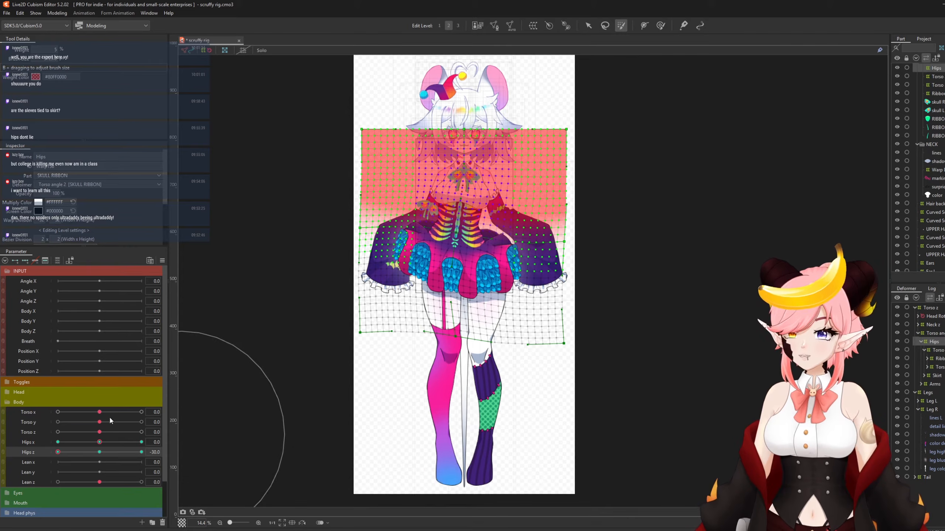
pyautogui.click(102, 452)
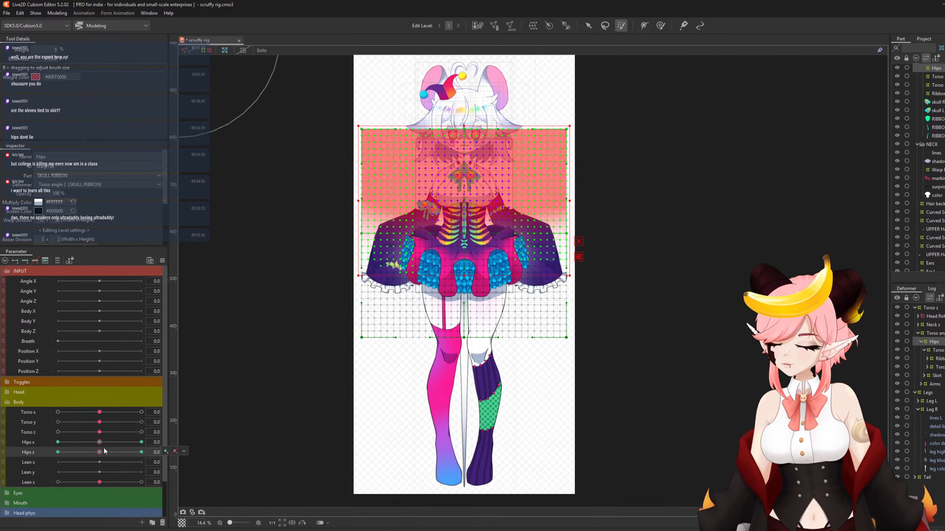
pyautogui.click(59, 452)
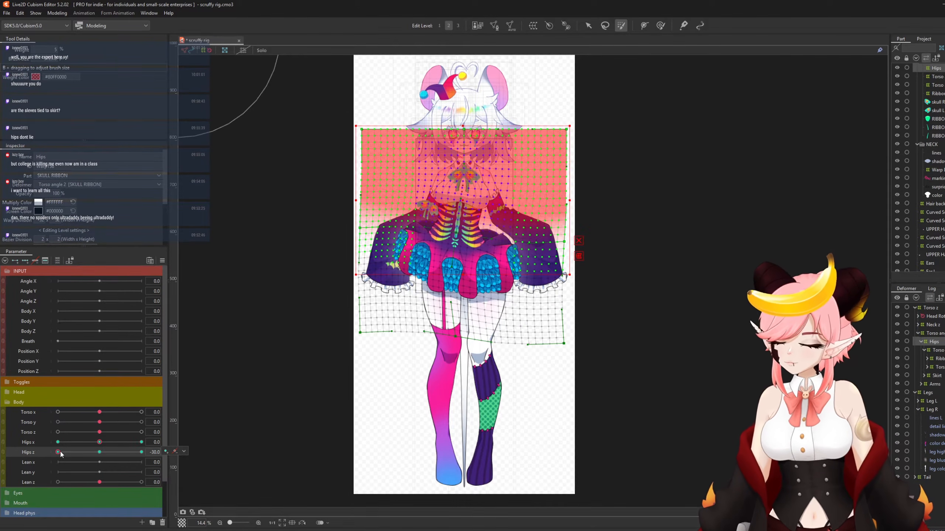
pyautogui.hotkey('ctrl', 'v')
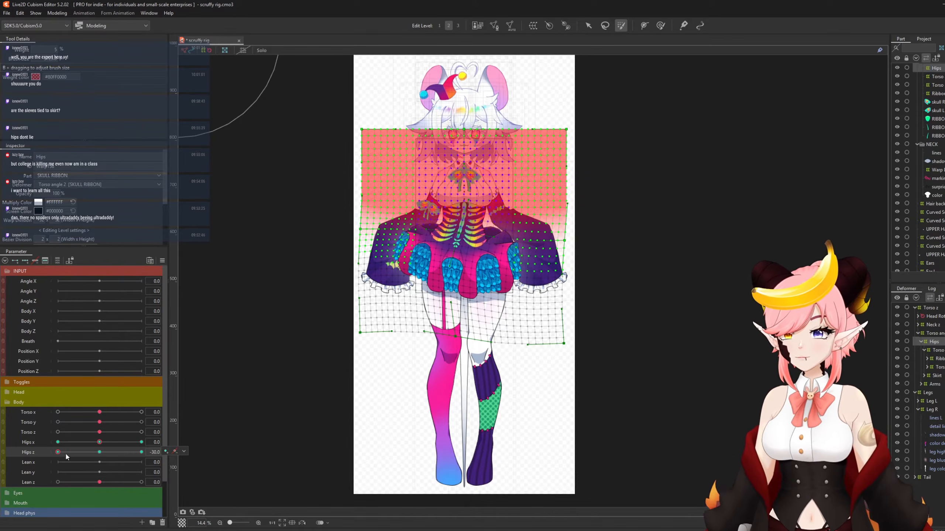
# Reflect the Hips deformer's Hips z -30 form horizontally to the opposite key and test the parameter's range.
pyautogui.press('b')
pyautogui.click(162, 261)
pyautogui.click(189, 323)
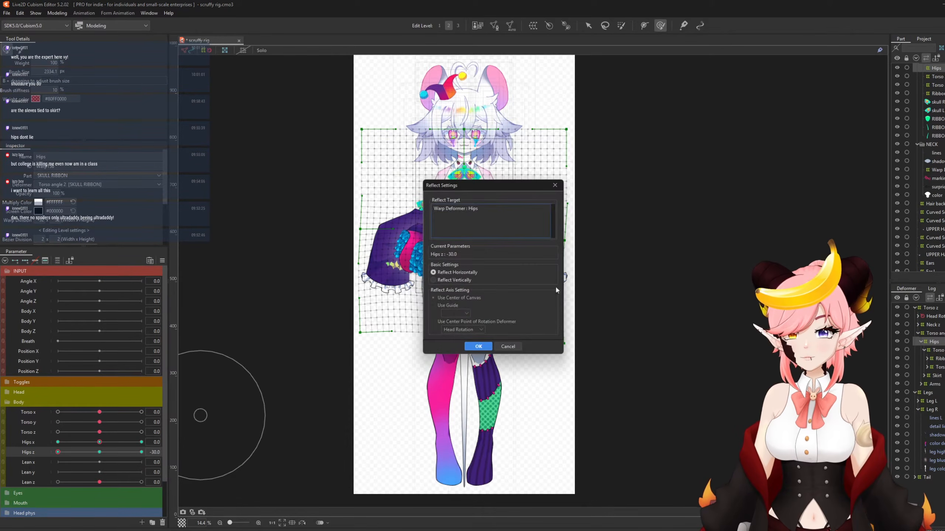
pyautogui.click(483, 349)
pyautogui.moveTo(58, 452); pyautogui.dragTo(233, 447)
# Return Hips z to 0 and synthesize the Hips x and Hips z corners for the Hips deformer.
pyautogui.click(100, 452)
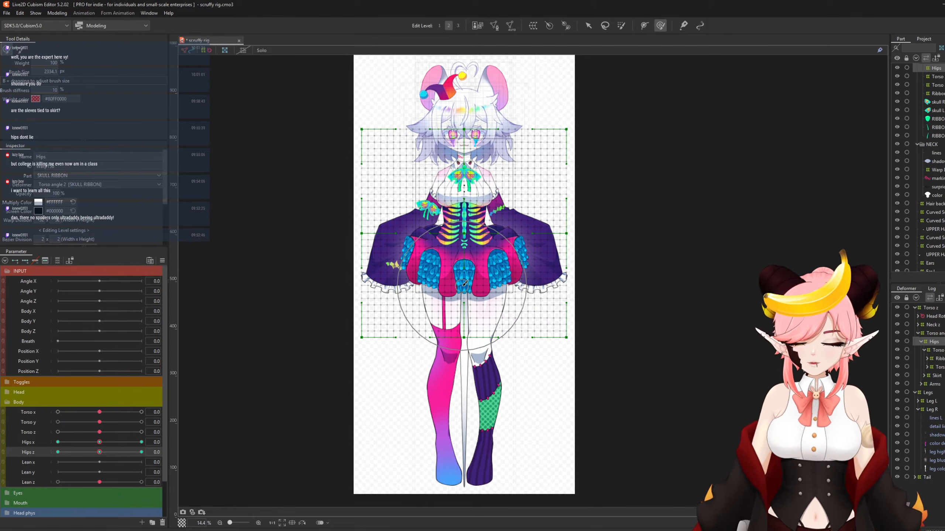
pyautogui.hotkey('ctrl', '4')
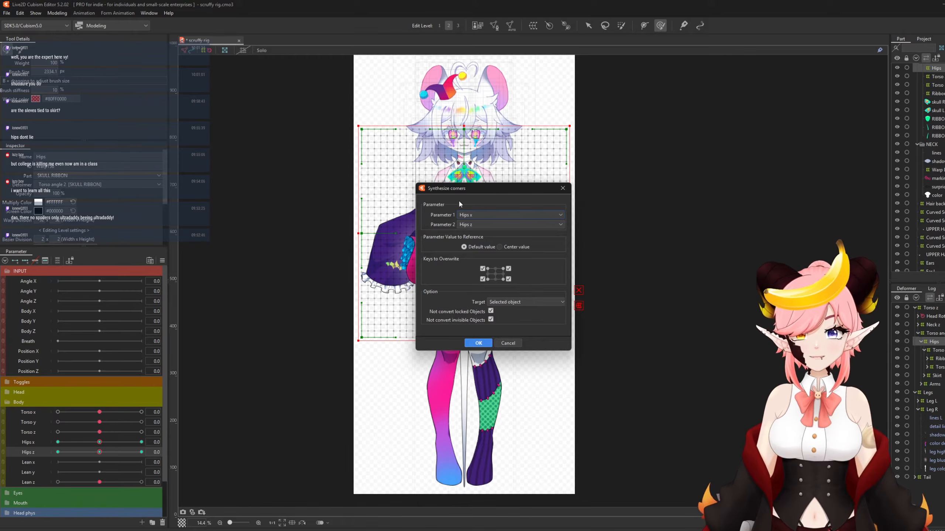
pyautogui.click(479, 343)
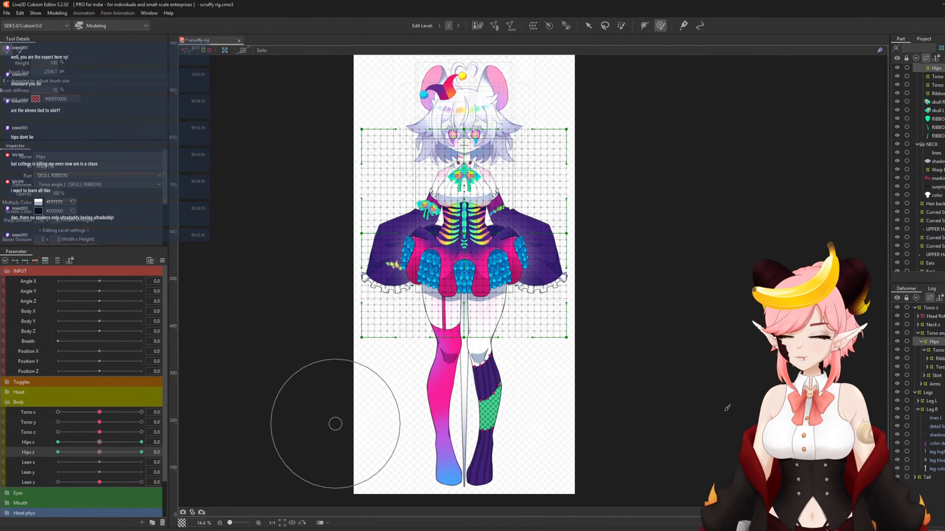
# Add three Hips z keys to the Leg L deformer and brush its upper leg to follow the skirt at Hips z 30.
pyautogui.click(931, 402)
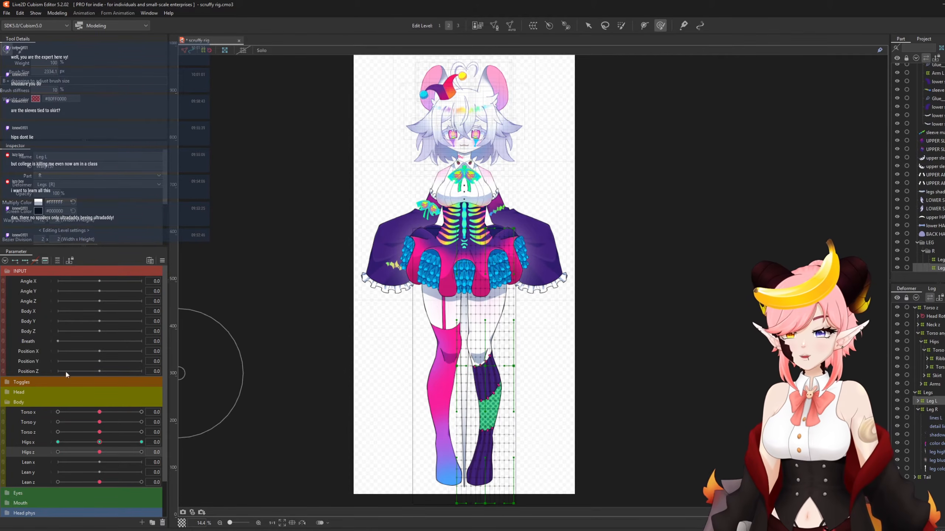
pyautogui.moveTo(99, 452); pyautogui.dragTo(141, 452)
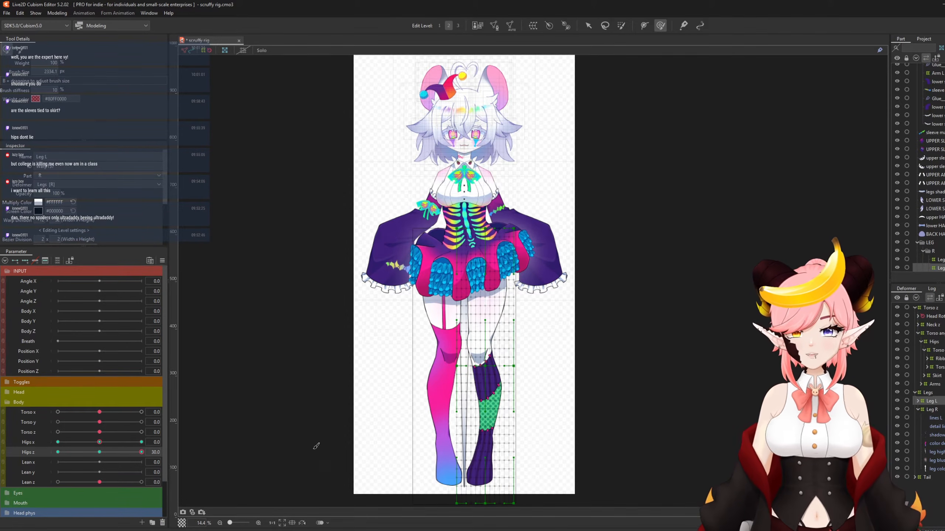
pyautogui.scroll(-2, 431, 240)
pyautogui.scroll(2, 524, 325)
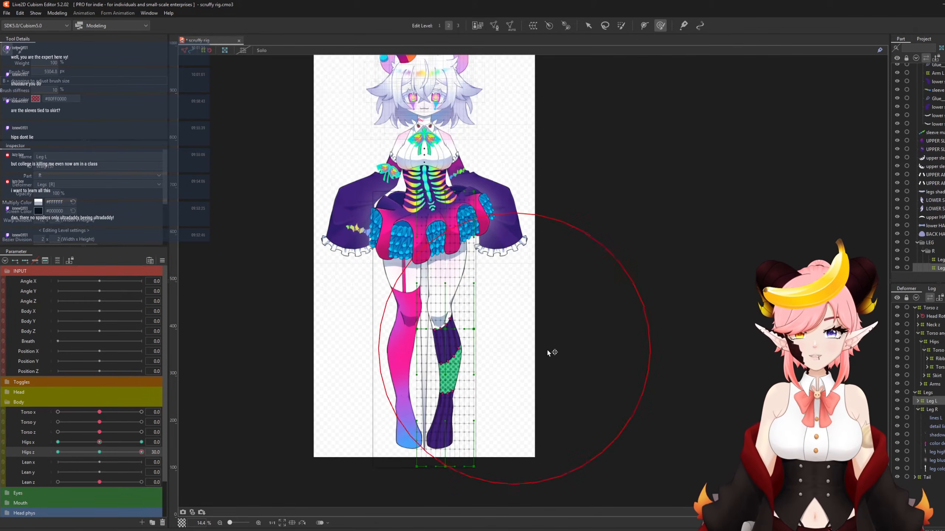
pyautogui.moveTo(492, 296); pyautogui.dragTo(475, 299)
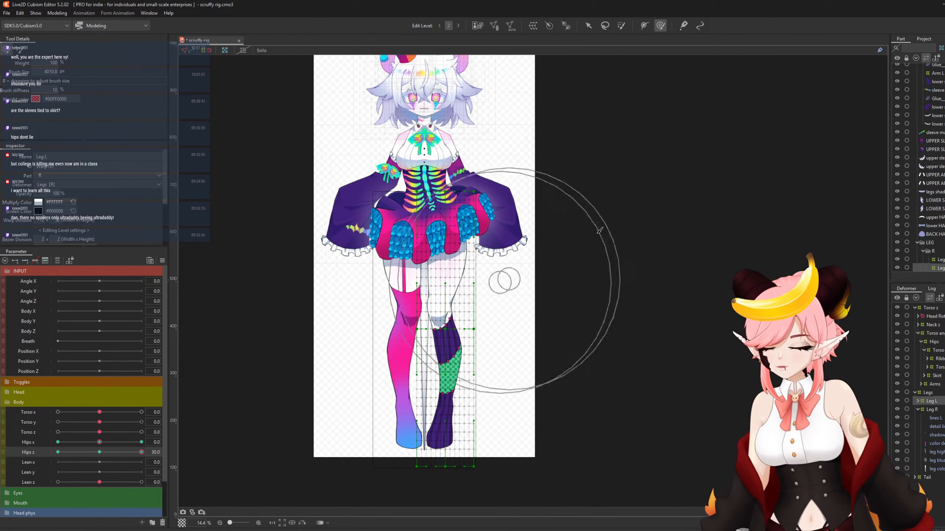
pyautogui.moveTo(141, 452); pyautogui.dragTo(118, 452)
pyautogui.scroll(4, 450, 412)
pyautogui.moveTo(456, 408); pyautogui.dragTo(453, 356)
pyautogui.scroll(-2, 443, 354)
# Brush the thigh and knee of Leg L at Hips z -30 to follow the tilted hips, adjusting the brush size as needed.
pyautogui.moveTo(142, 452); pyautogui.dragTo(57, 452)
pyautogui.scroll(-2, 434, 250)
pyautogui.press('b')
pyautogui.moveTo(378, 263)
pyautogui.mouseDown()
pyautogui.moveTo(486, 288)
pyautogui.moveTo(479, 282)
pyautogui.mouseUp()
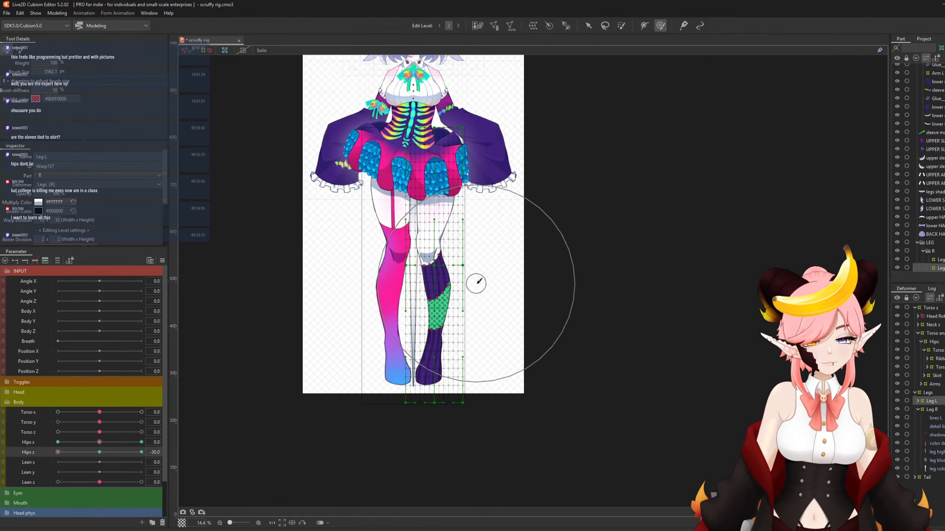
pyautogui.scroll(2, 383, 232)
pyautogui.moveTo(448, 240); pyautogui.dragTo(439, 250)
pyautogui.press('b')
pyautogui.moveTo(533, 340)
pyautogui.mouseDown()
pyautogui.moveTo(453, 345)
pyautogui.moveTo(457, 379)
pyautogui.mouseUp()
pyautogui.scroll(-2, 402, 299)
pyautogui.press('b')
pyautogui.moveTo(402, 298); pyautogui.dragTo(466, 298)
pyautogui.moveTo(57, 452)
pyautogui.mouseDown()
pyautogui.moveTo(226, 443)
pyautogui.moveTo(57, 452)
pyautogui.mouseUp()
pyautogui.moveTo(423, 260); pyautogui.dragTo(423, 256)
pyautogui.moveTo(58, 452)
pyautogui.mouseDown()
pyautogui.moveTo(247, 443)
pyautogui.moveTo(57, 452)
pyautogui.mouseUp()
# Key Leg R on Hips z, and synthesize the Hips x and Hips z corners for both leg deformers at Hips z 0.
pyautogui.click(931, 409)
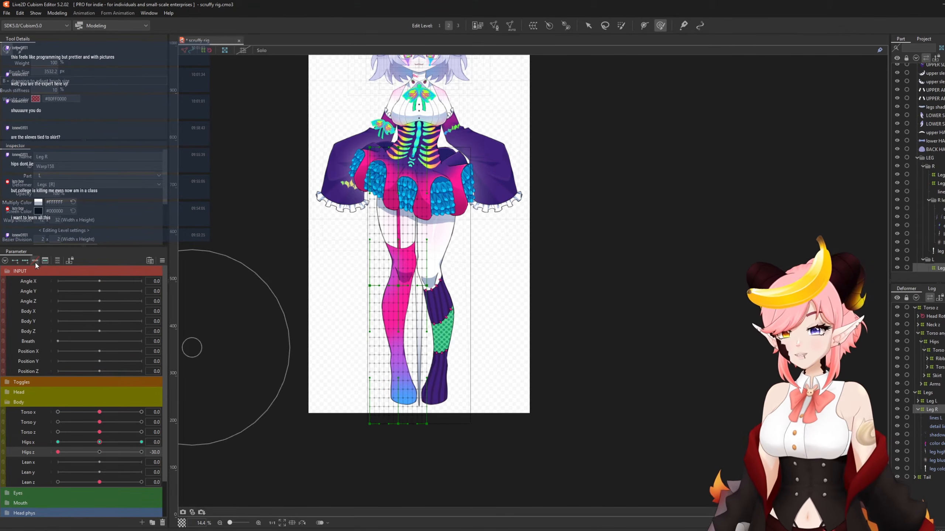
pyautogui.click(100, 452)
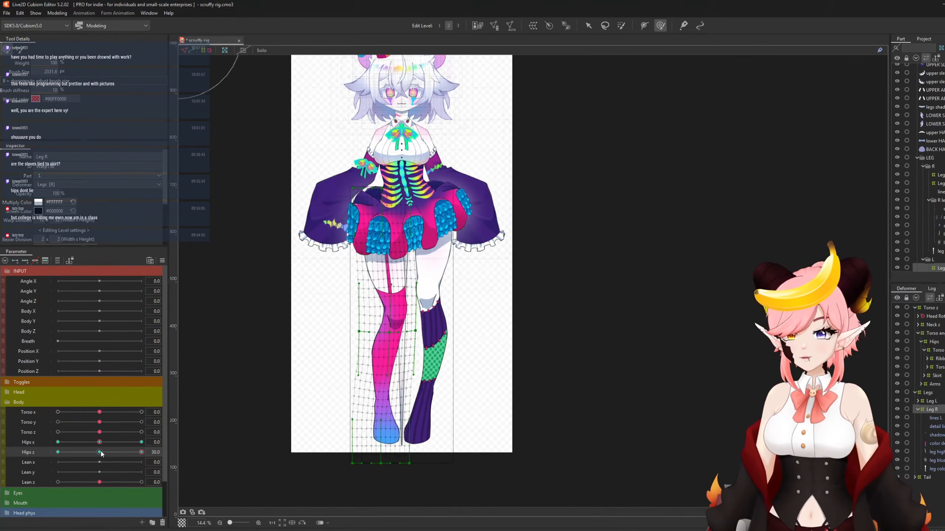
pyautogui.keyDown('ctrl'); pyautogui.click(931, 401); pyautogui.keyUp('ctrl')
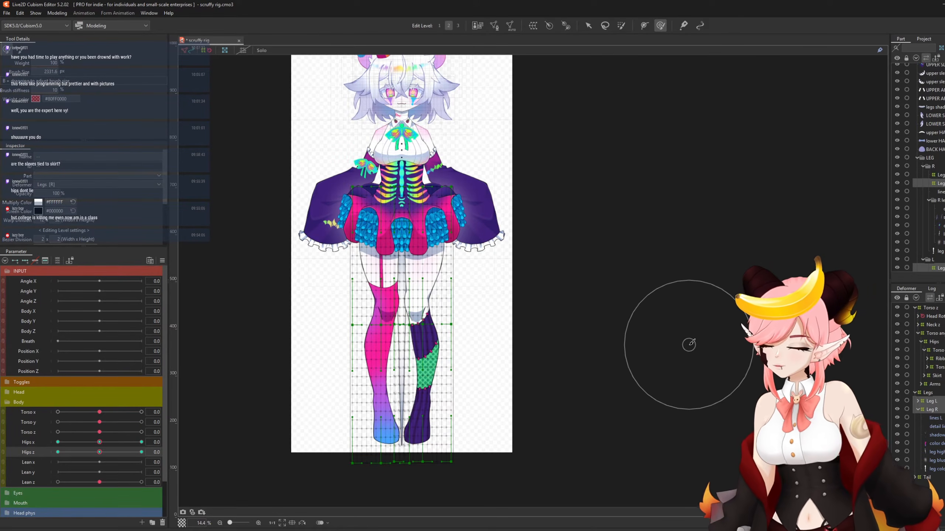
pyautogui.hotkey('ctrl', '4')
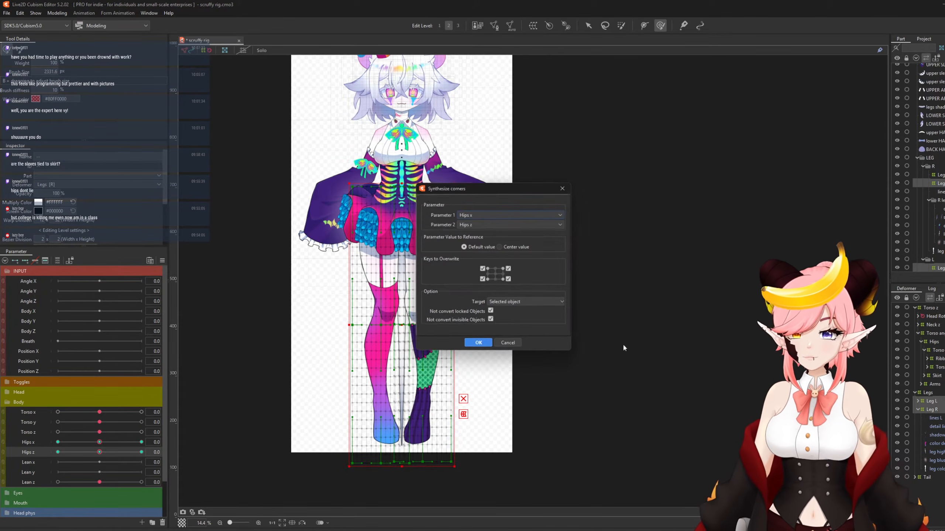
pyautogui.click(478, 344)
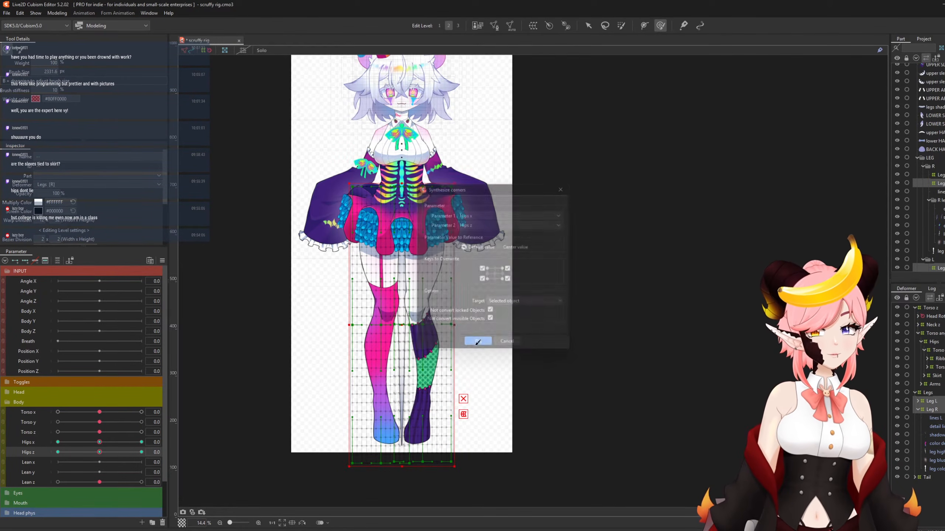
# Test the character's hip motion across the Hips x and Hips z parameters and save the model file.
pyautogui.click(3, 447)
pyautogui.moveTo(77, 447); pyautogui.dragTo(108, 456)
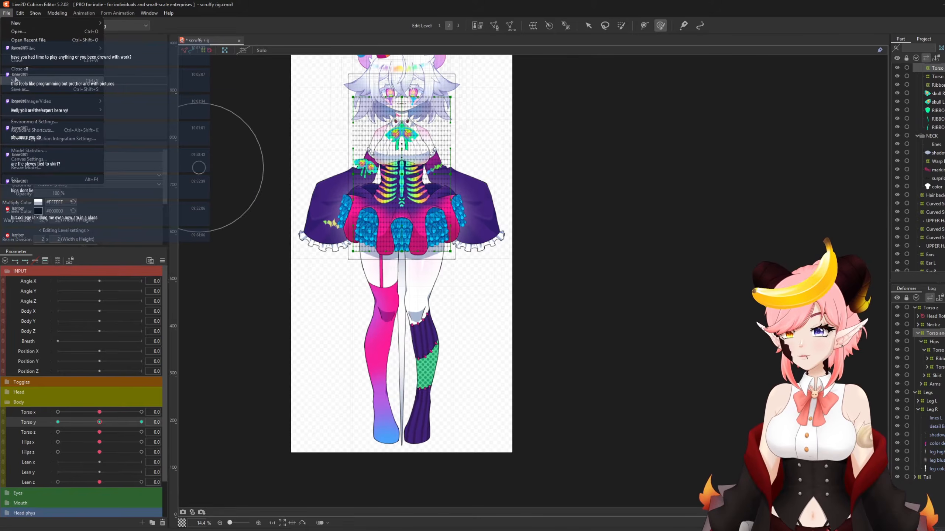
pyautogui.click(15, 81)
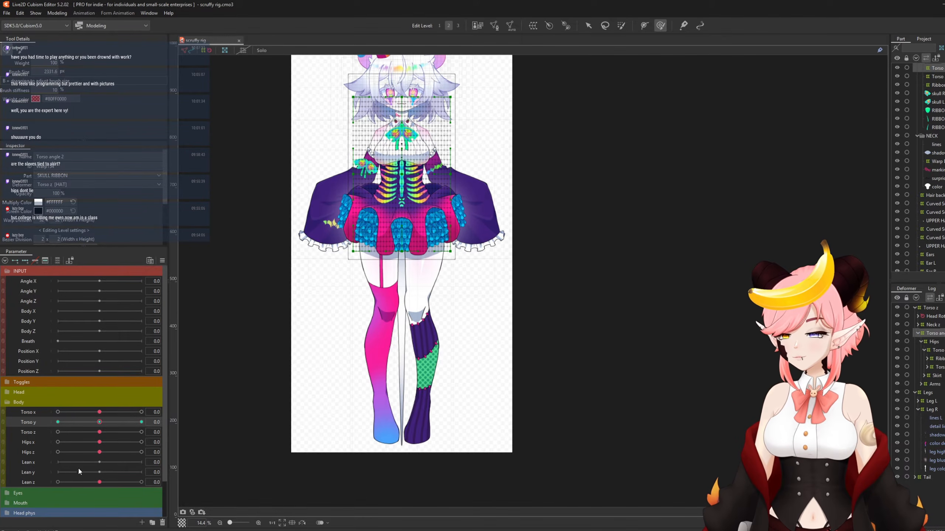
# Open the physics settings and add a group named Hips x with the Body custom physics model preset.
pyautogui.click(57, 13)
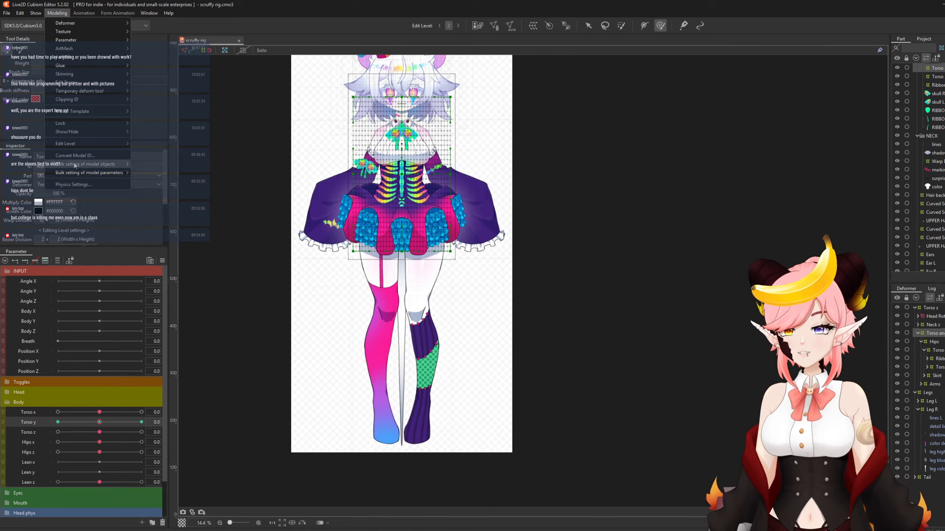
pyautogui.click(74, 184)
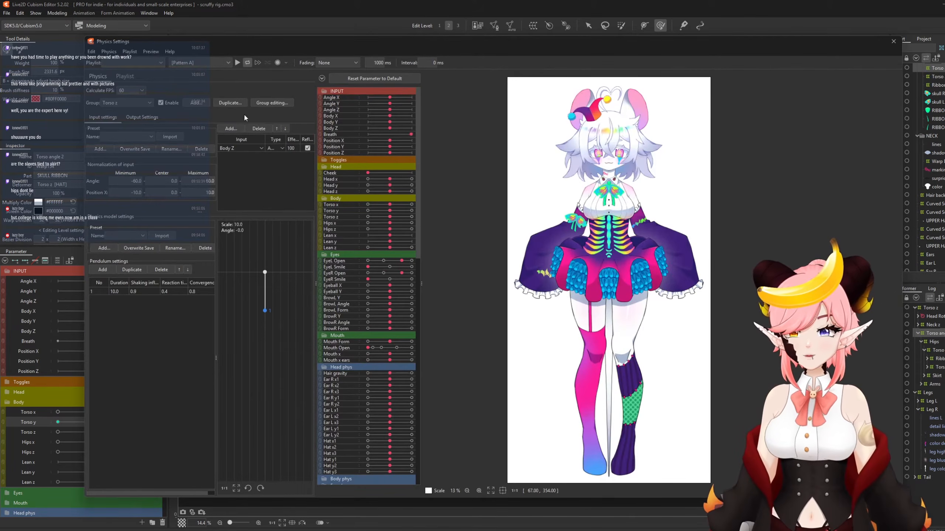
pyautogui.click(196, 103)
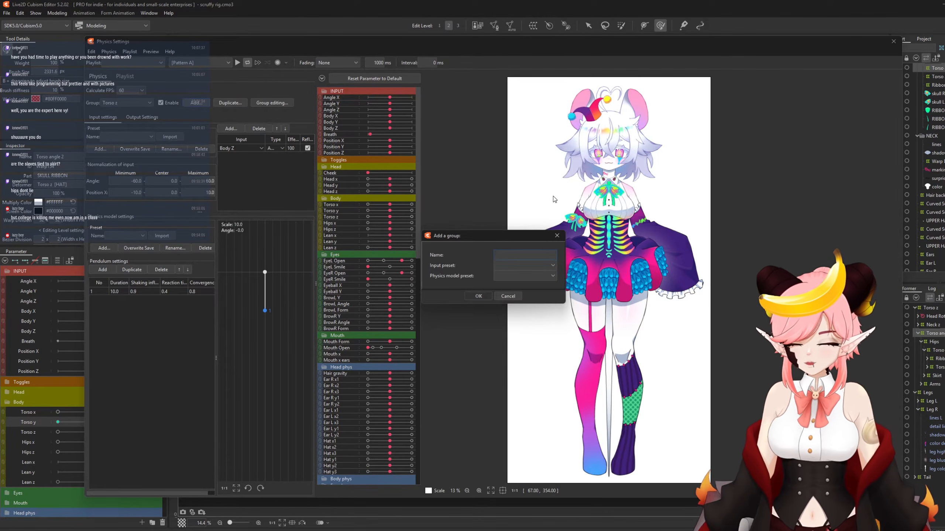
pyautogui.write('Hips x')
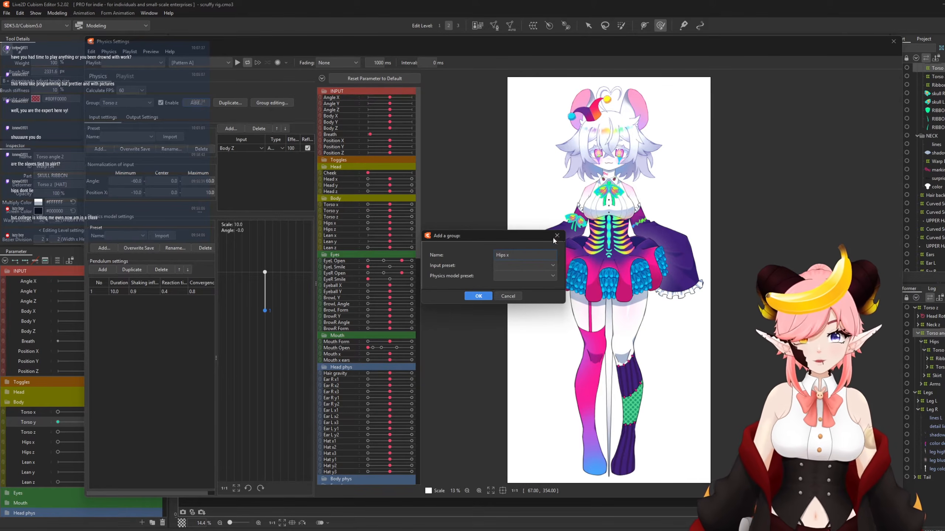
pyautogui.click(513, 276)
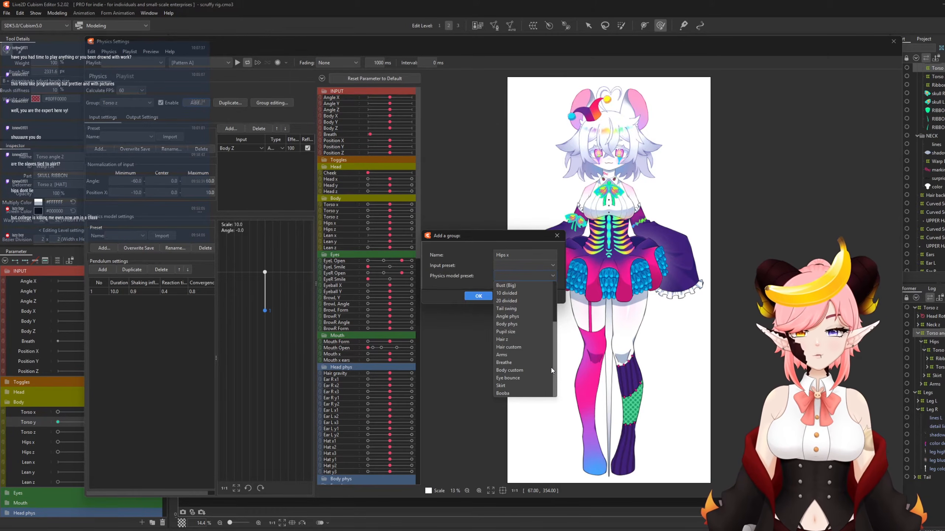
pyautogui.click(531, 370)
pyautogui.click(471, 297)
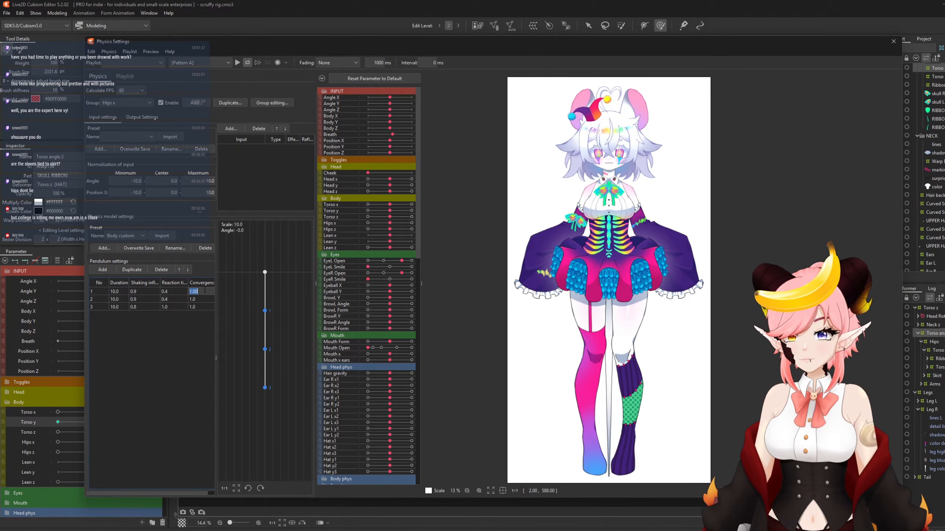
pyautogui.click(189, 105)
pyautogui.click(557, 233)
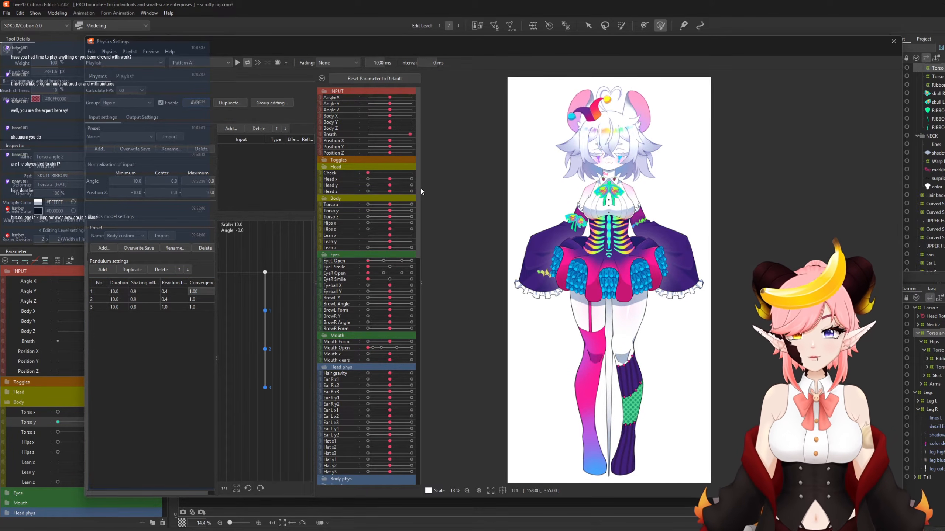
# Give the Hips x group a Body X input of type Angle at 100 effectiveness, normalized from -60 to 60.
pyautogui.click(231, 129)
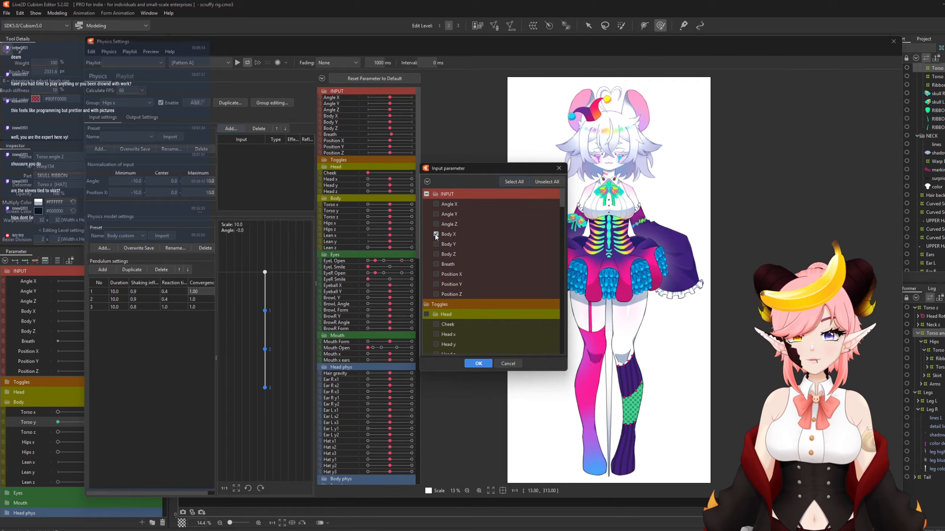
pyautogui.click(479, 365)
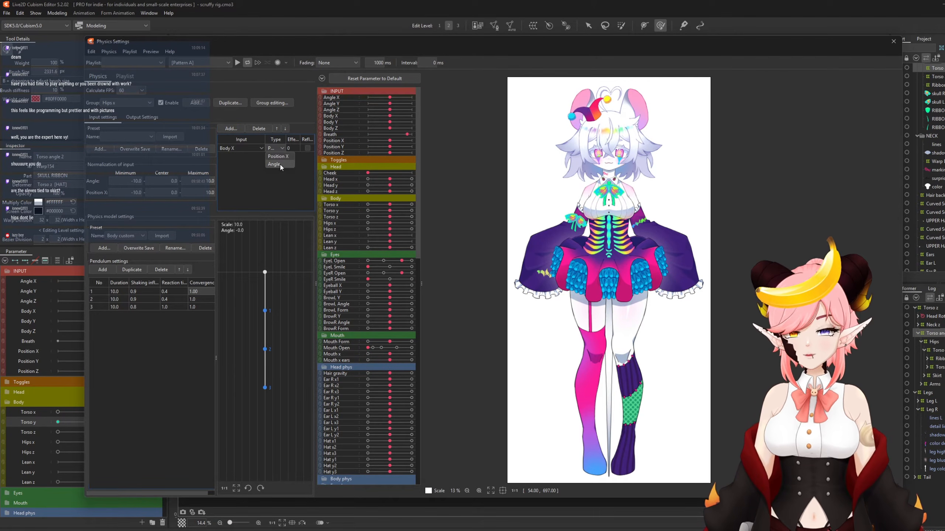
pyautogui.click(280, 164)
pyautogui.doubleClick(294, 147)
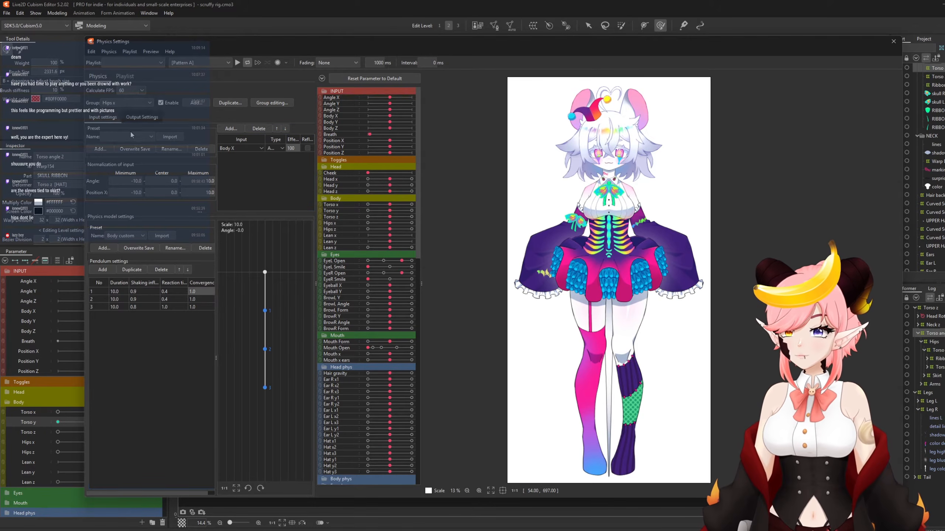
pyautogui.click(133, 120)
pyautogui.click(110, 118)
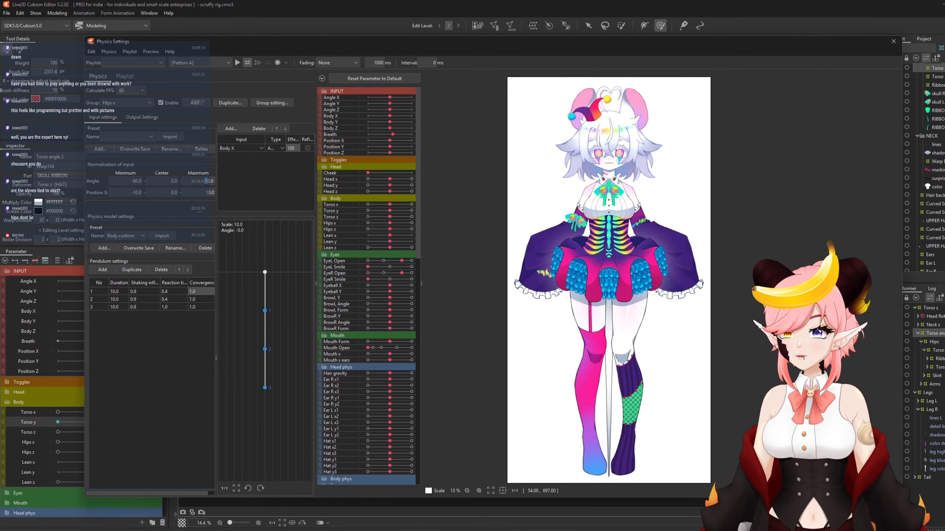
# Add the Hips x parameter as the group's output, test the motion in the preview, and enable Reflect for it.
pyautogui.click(141, 117)
pyautogui.click(98, 128)
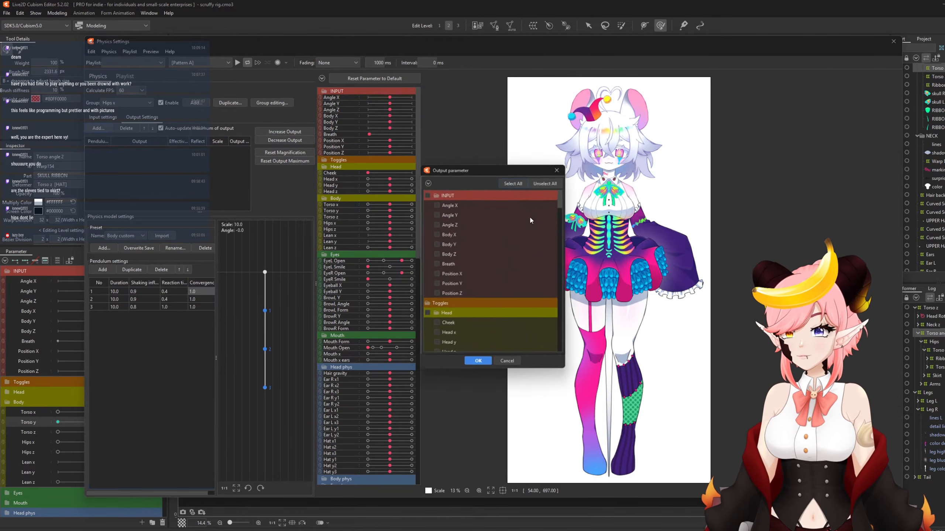
pyautogui.scroll(-10, 553, 272)
pyautogui.scroll(8, 553, 272)
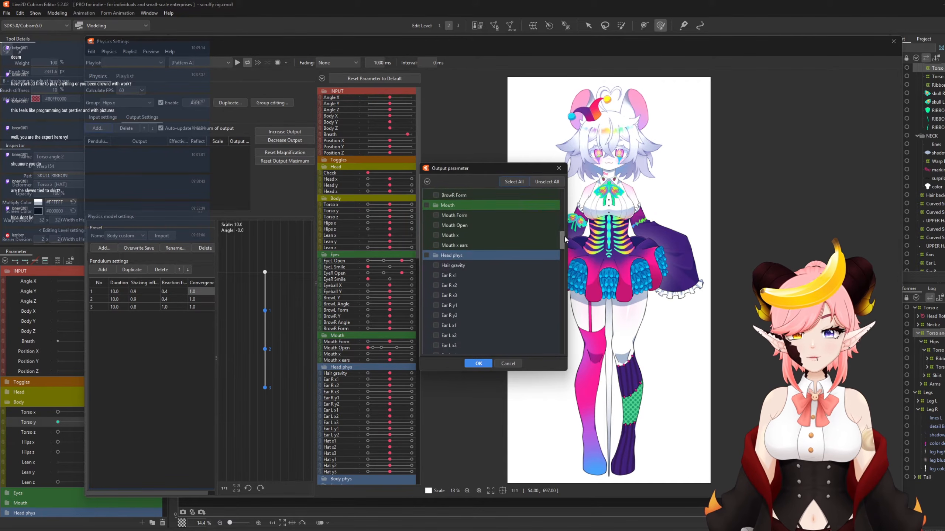
pyautogui.click(479, 363)
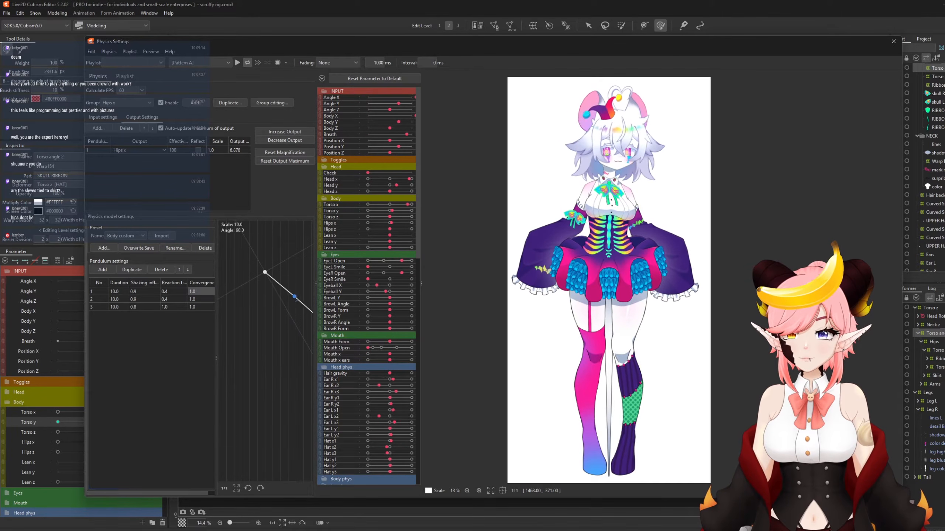
pyautogui.click(519, 277)
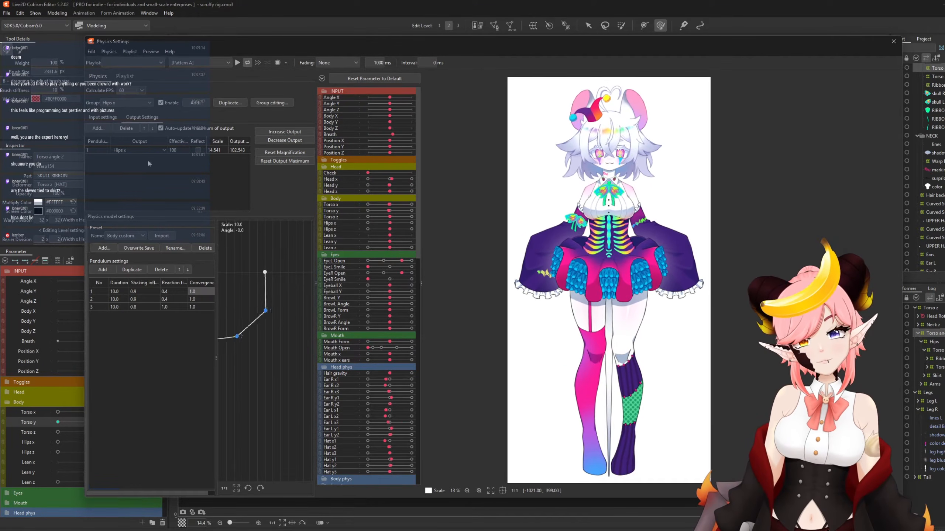
pyautogui.click(198, 150)
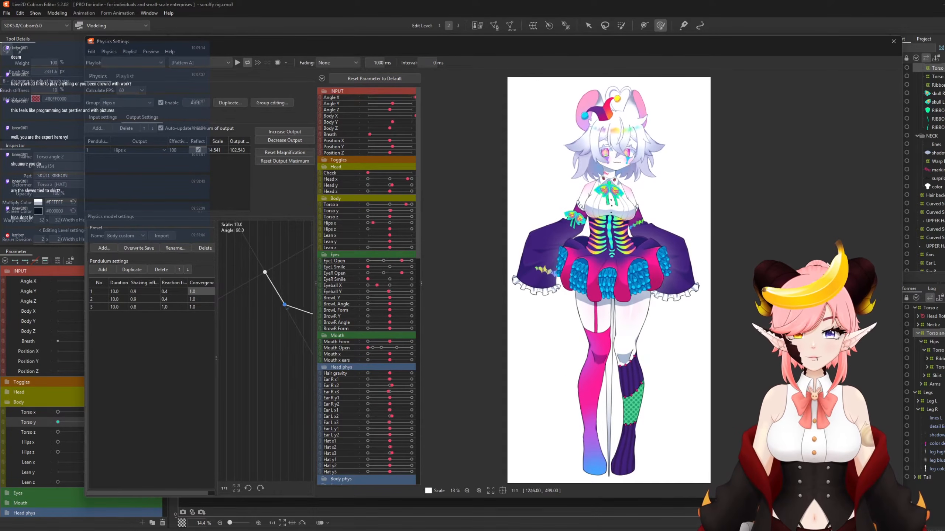
# Duplicate the Hips x physics group as Hips z and change the copy's input to Body Z.
pyautogui.click(102, 117)
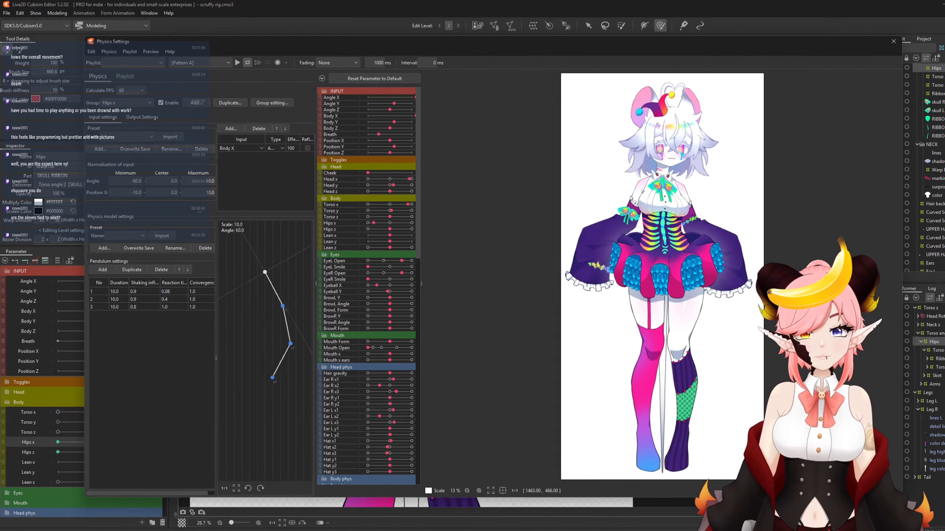
pyautogui.click(230, 103)
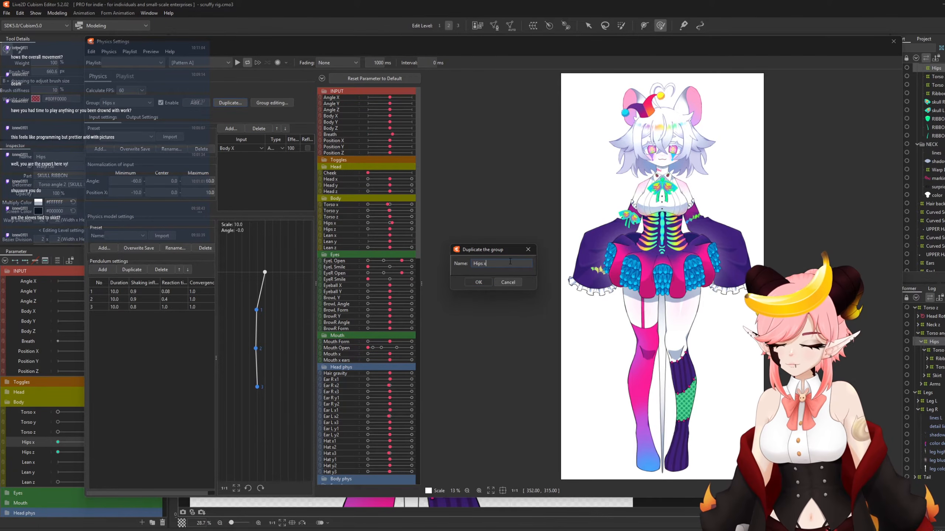
pyautogui.click(480, 283)
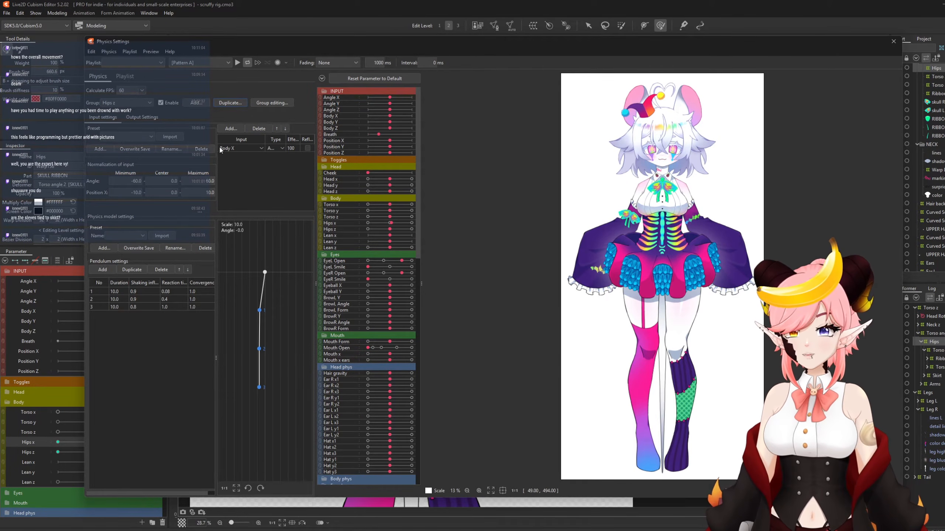
pyautogui.click(231, 148)
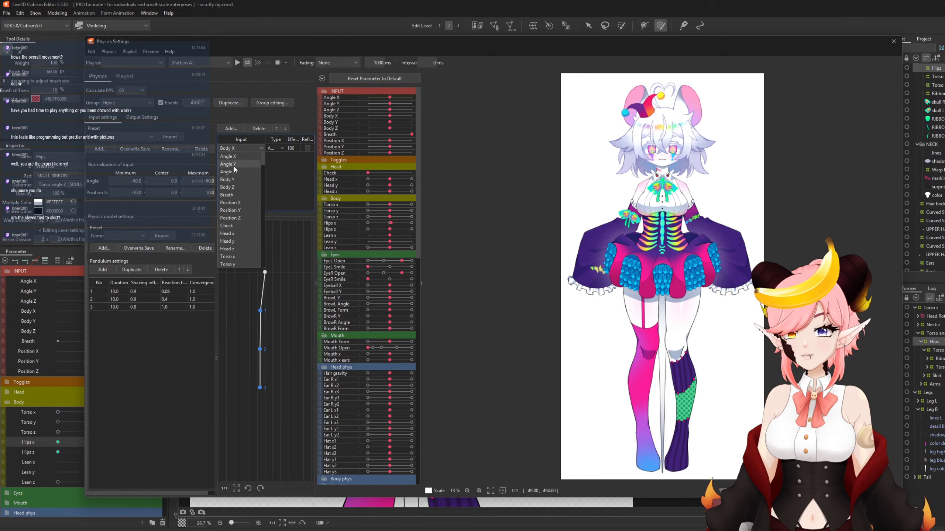
pyautogui.click(231, 186)
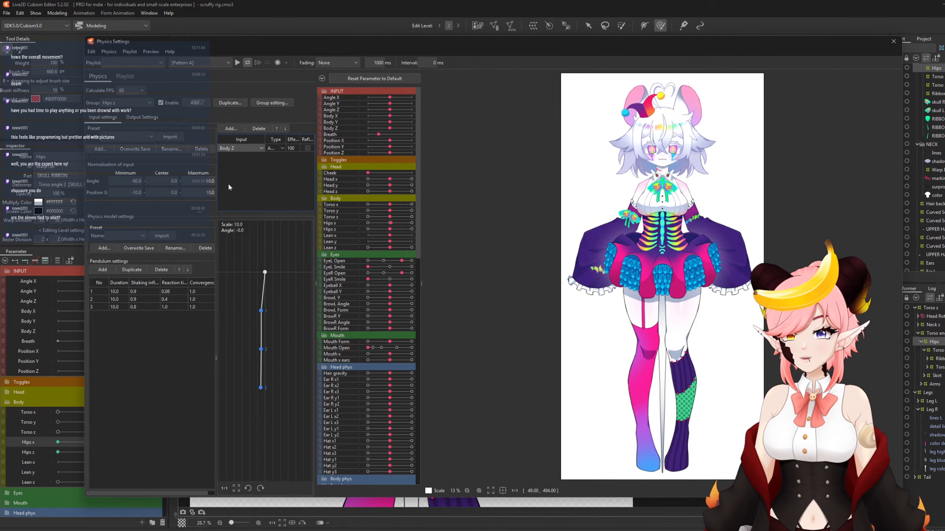
# Change the output parameter of the Hips z physics group to Hips z.
pyautogui.click(142, 116)
pyautogui.click(137, 150)
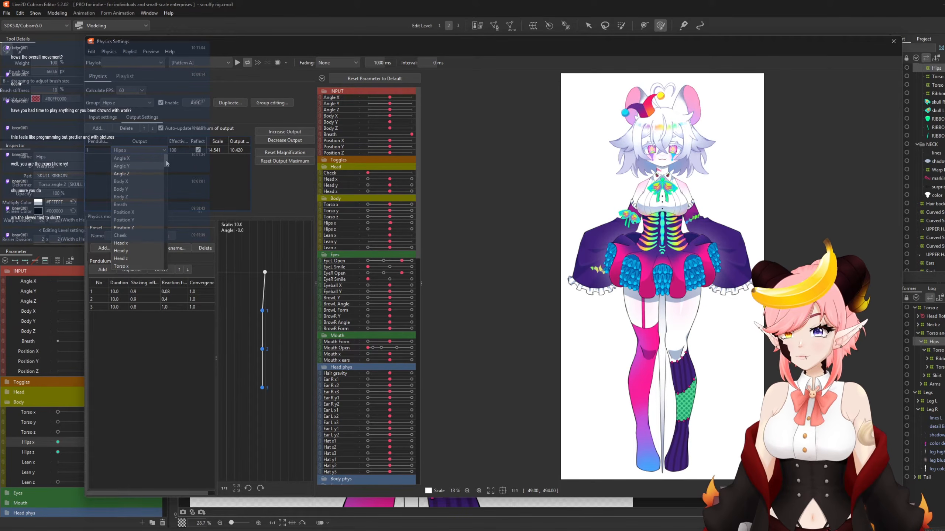
pyautogui.scroll(-3, 131, 219)
pyautogui.click(129, 213)
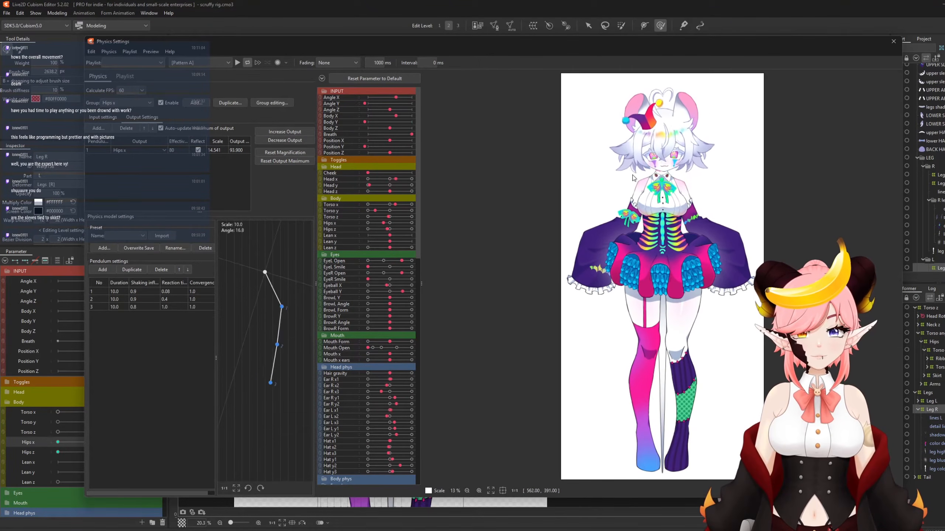
# Close the physics settings, switch from the deform brush to the Arrow tool, and clear the Leg R selection.
pyautogui.click(901, 40)
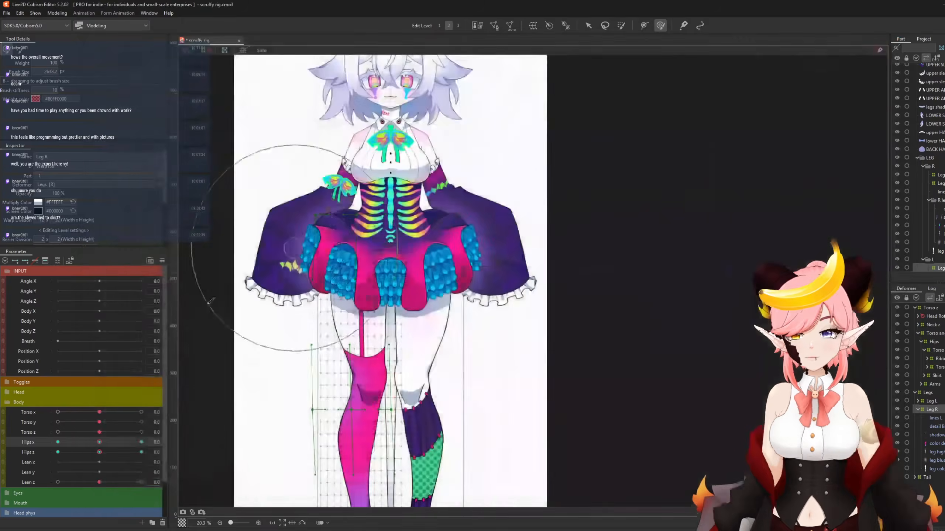
pyautogui.scroll(-5, 537, 291)
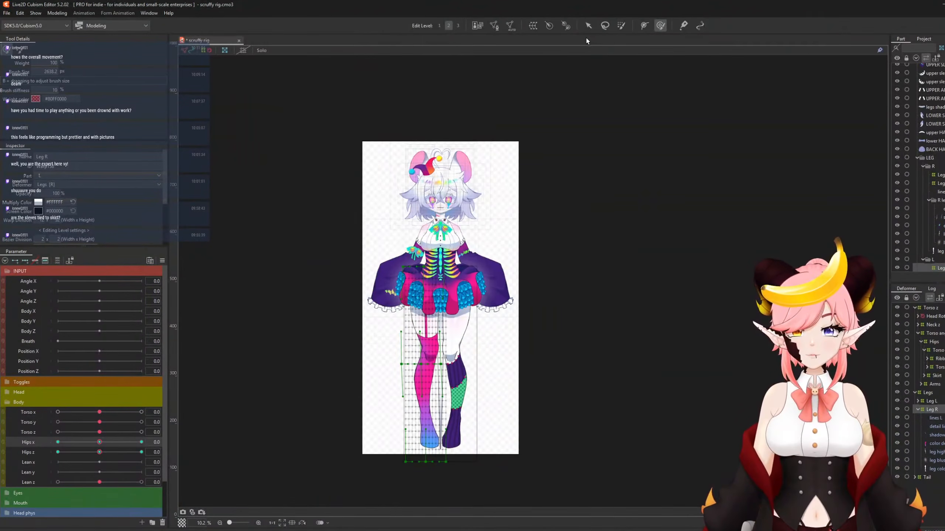
pyautogui.click(588, 26)
pyautogui.click(606, 234)
pyautogui.scroll(-2, 460, 274)
pyautogui.scroll(2, 413, 328)
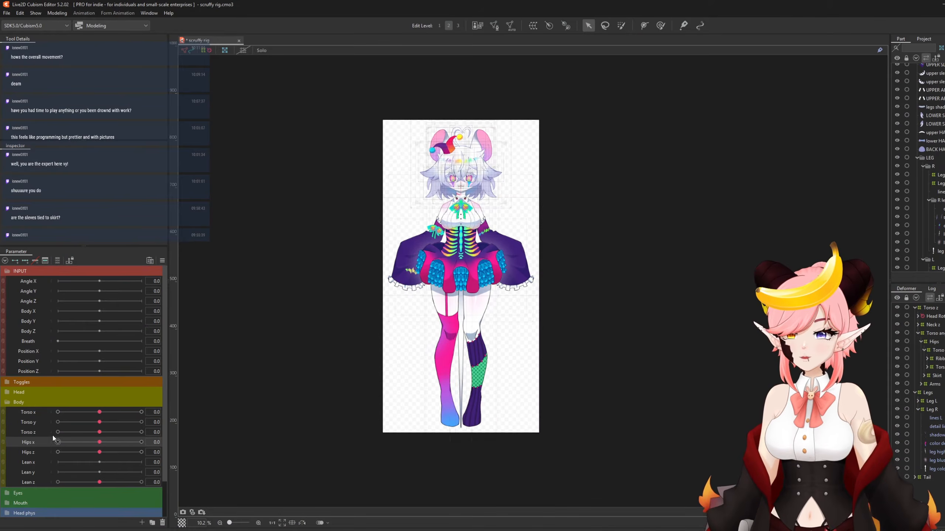
pyautogui.scroll(-2, 420, 295)
pyautogui.scroll(2, 409, 285)
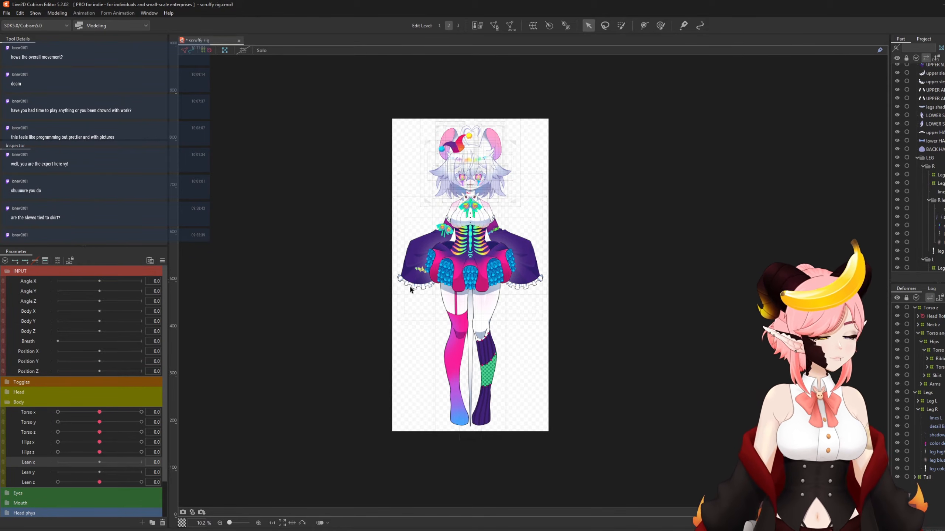
# Create a warp deformer named Position in the HAT part as parent of the Torso z, Legs and Tail deformers.
pyautogui.click(409, 285)
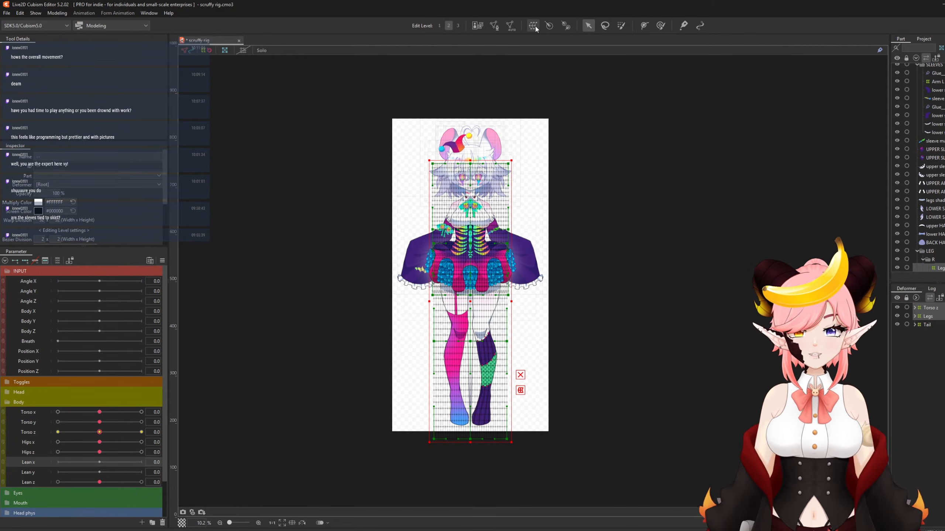
pyautogui.keyDown('ctrl'); pyautogui.click(927, 325); pyautogui.keyUp('ctrl')
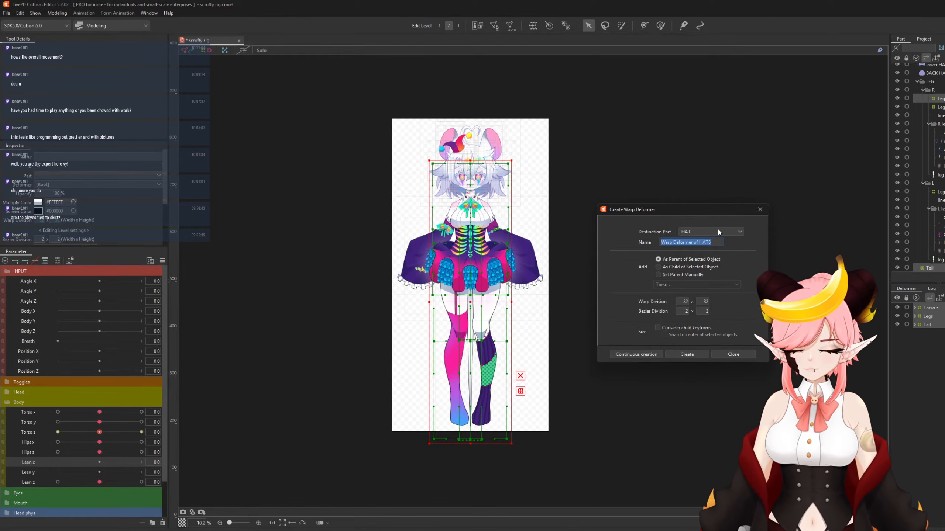
pyautogui.write('Position')
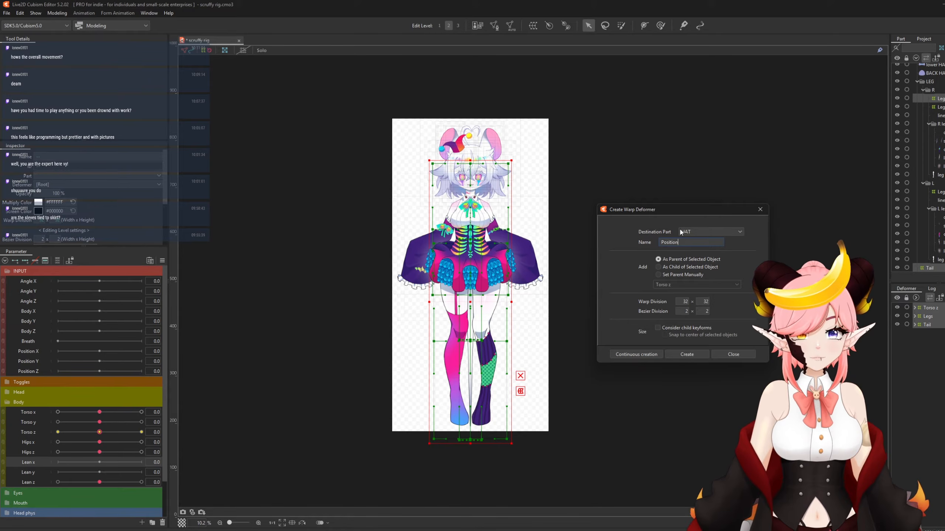
pyautogui.click(687, 354)
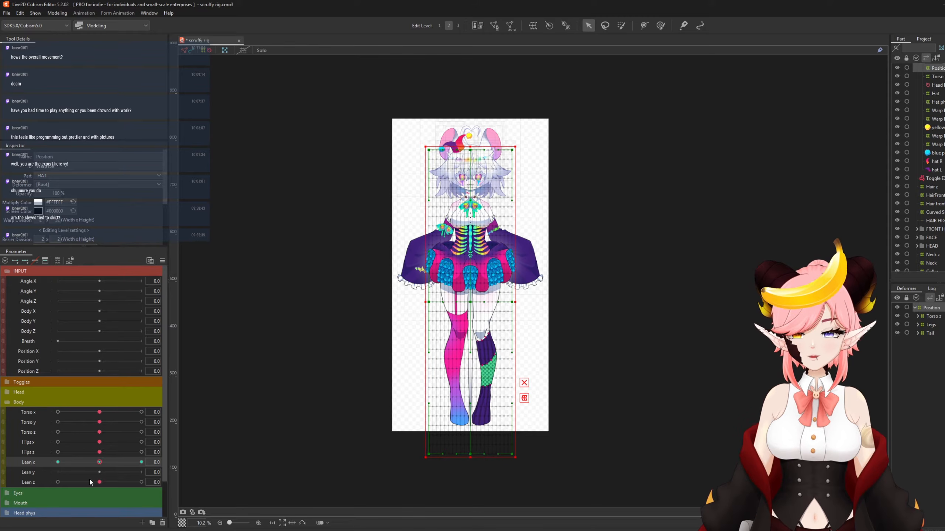
# Skew the Position deformer sideways at Lean x -10 with the Distort temporary deform tool, shifting its upper edge, and apply it.
pyautogui.click(57, 13)
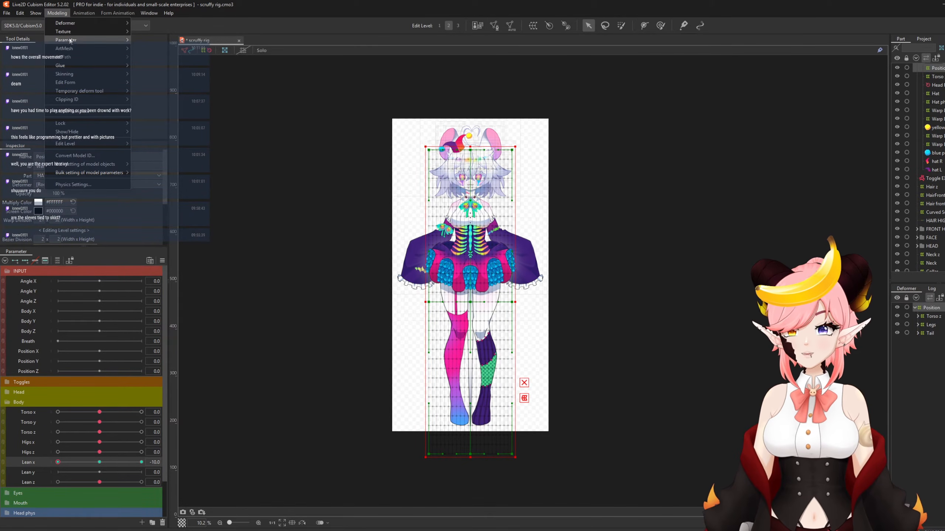
pyautogui.moveTo(88, 85)
pyautogui.moveTo(113, 94)
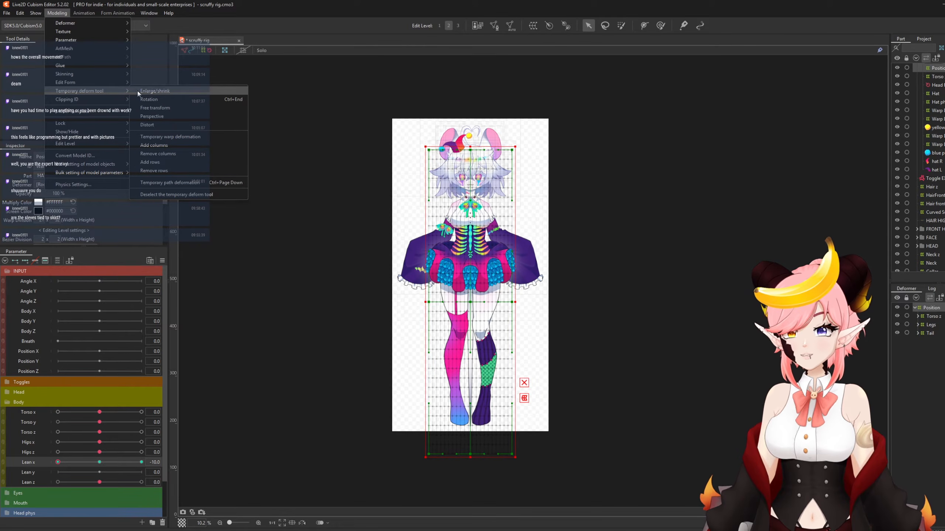
pyautogui.click(148, 125)
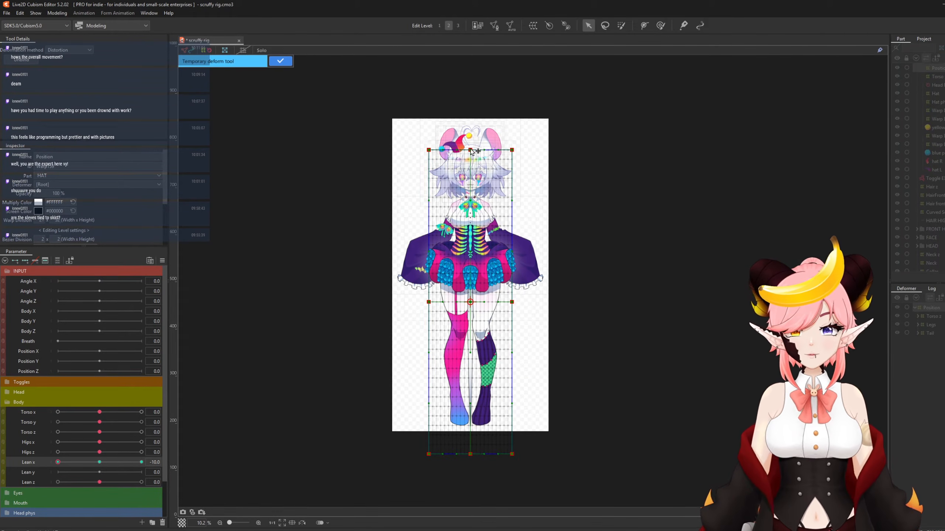
pyautogui.moveTo(471, 150); pyautogui.dragTo(459, 150)
pyautogui.click(280, 61)
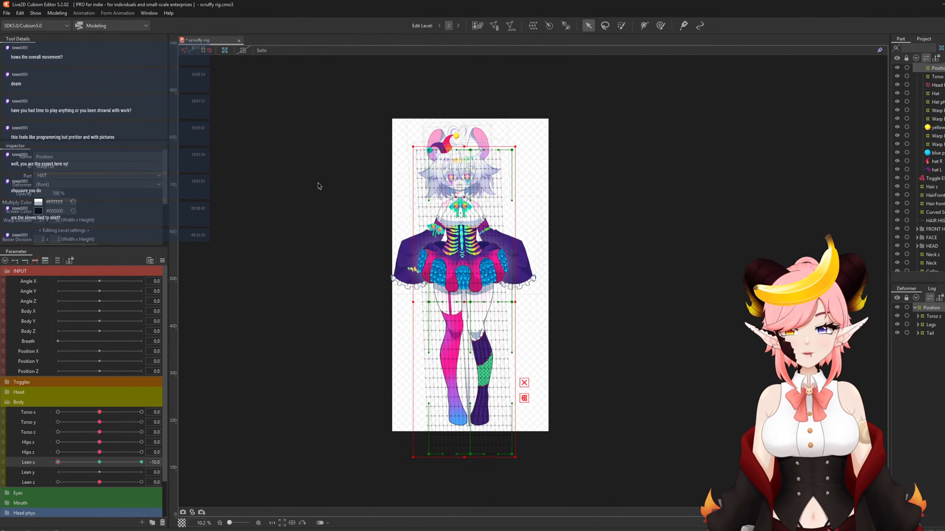
# Mirror the Position deformer's Lean x form to the opposite end of the parameter and test the lean.
pyautogui.click(162, 261)
pyautogui.click(189, 322)
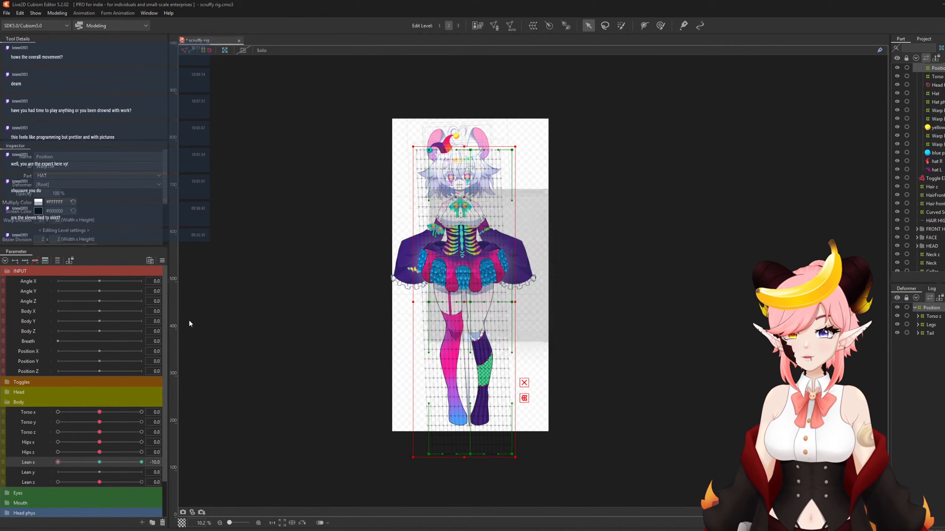
pyautogui.click(483, 345)
pyautogui.moveTo(167, 464); pyautogui.dragTo(1, 447)
pyautogui.click(107, 462)
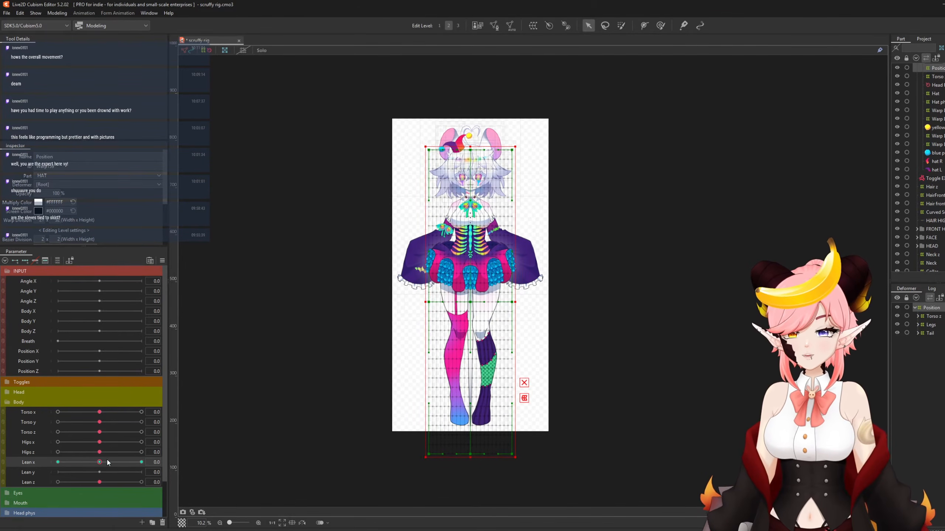
# Brush-select the lowest rows of the Position deformer and examine how the feet behave across Lean x.
pyautogui.click(621, 25)
pyautogui.scroll(-3, 493, 249)
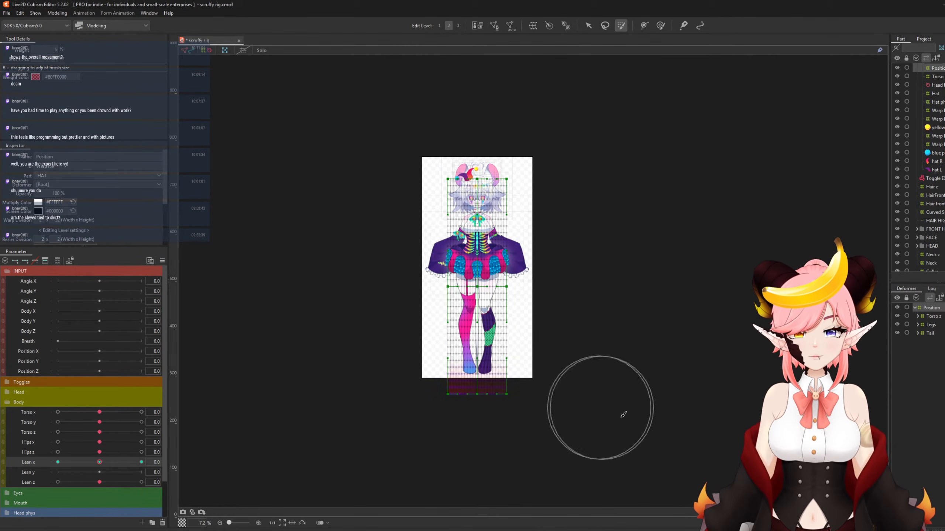
pyautogui.click(58, 462)
pyautogui.scroll(3, 469, 340)
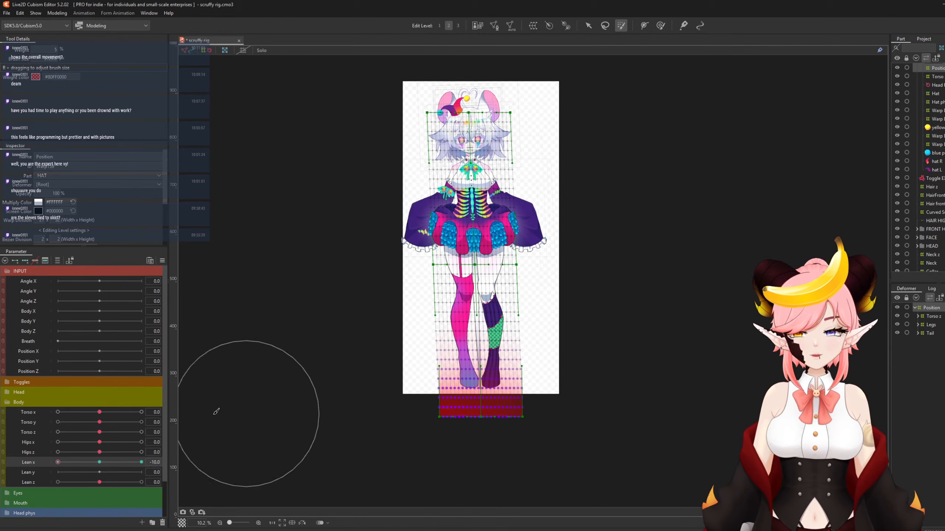
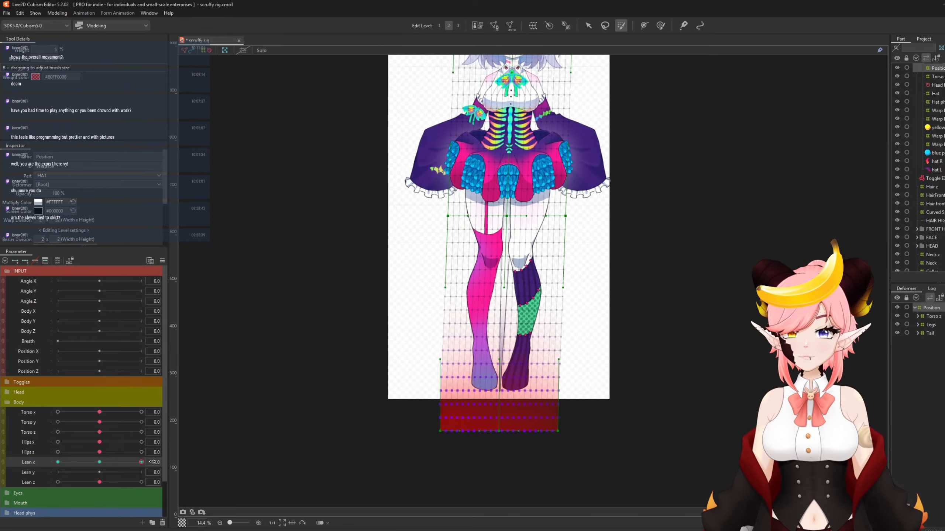
pyautogui.click(99, 463)
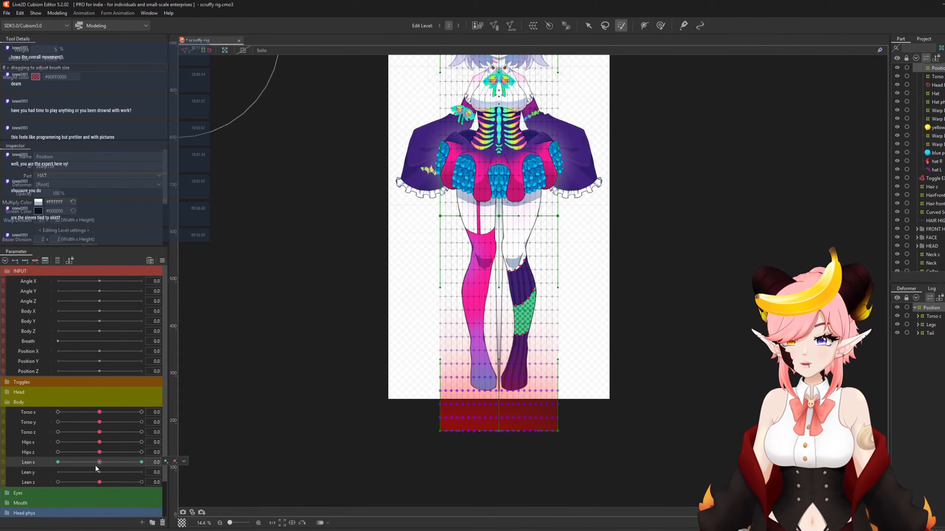
# Add three Lean y keyforms to the Torso z deformer.
pyautogui.click(36, 472)
pyautogui.scroll(-1, 421, 289)
pyautogui.scroll(1, 459, 307)
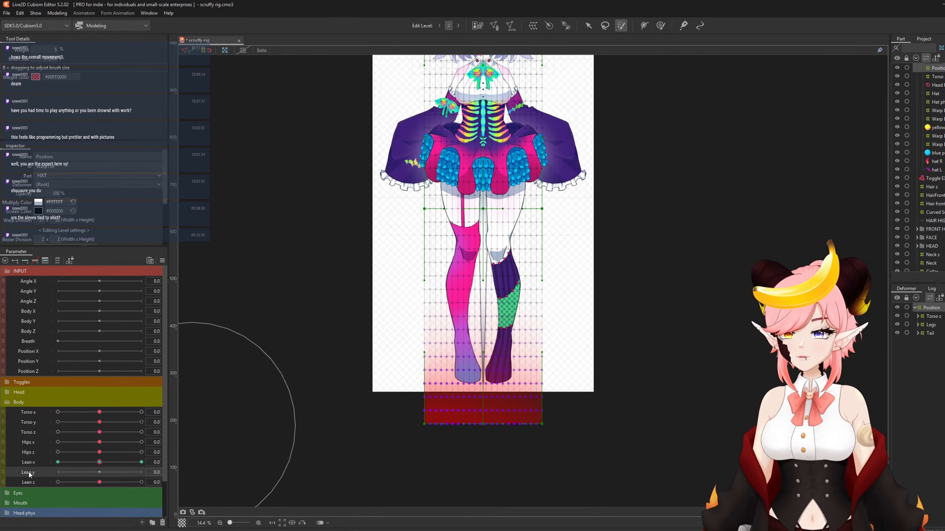
pyautogui.scroll(-2, 517, 306)
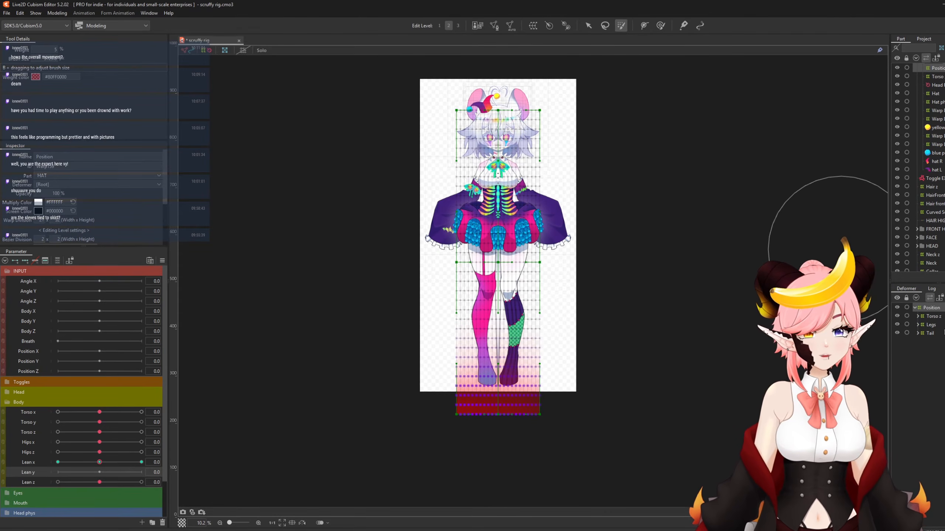
pyautogui.click(940, 317)
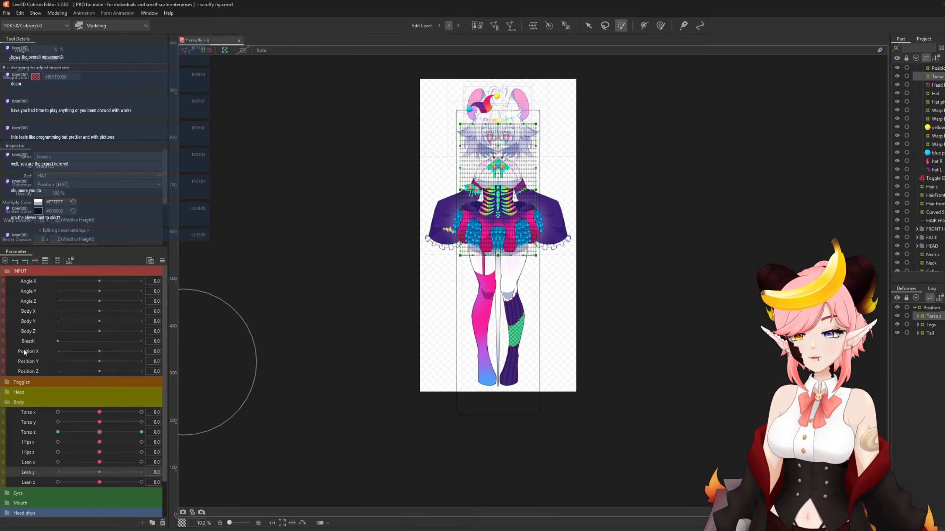
pyautogui.click(25, 260)
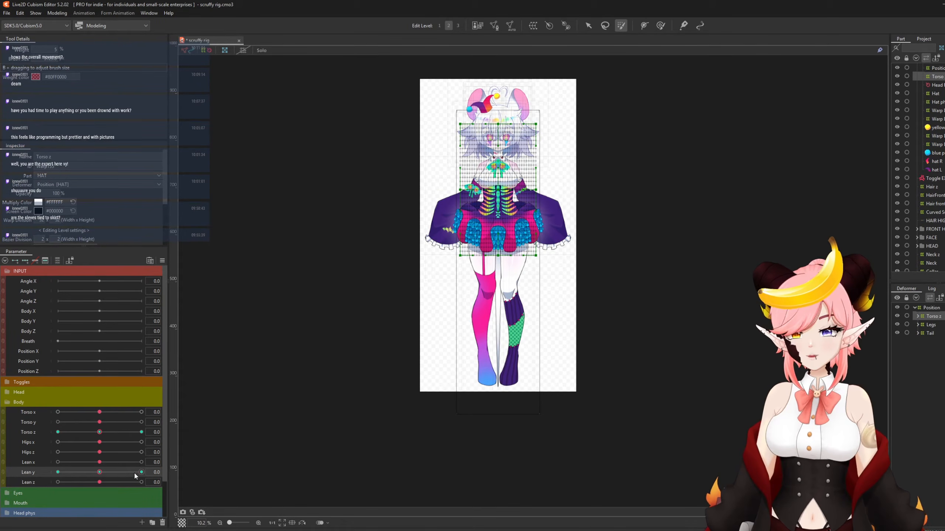
# Move the Torso z deformer slightly upward with the Arrow tool at Lean y 10.
pyautogui.click(141, 472)
pyautogui.click(586, 26)
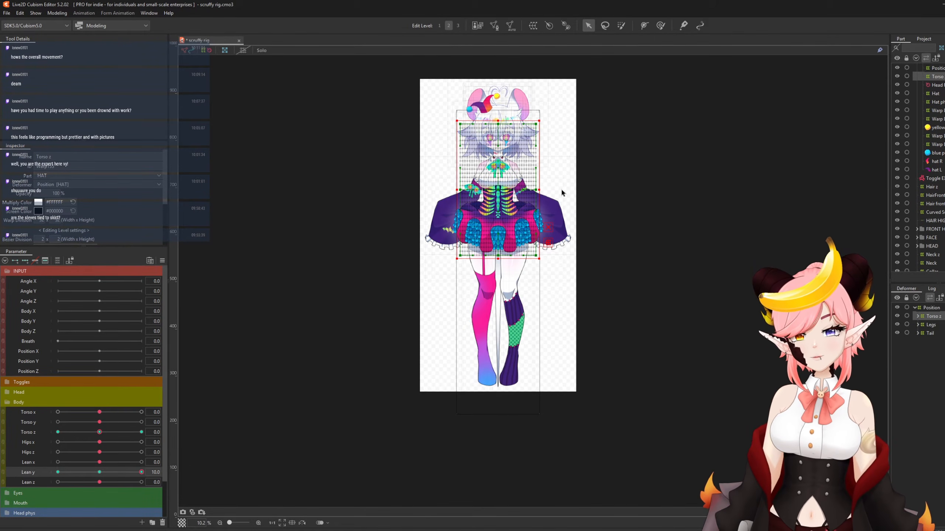
pyautogui.scroll(2, 514, 171)
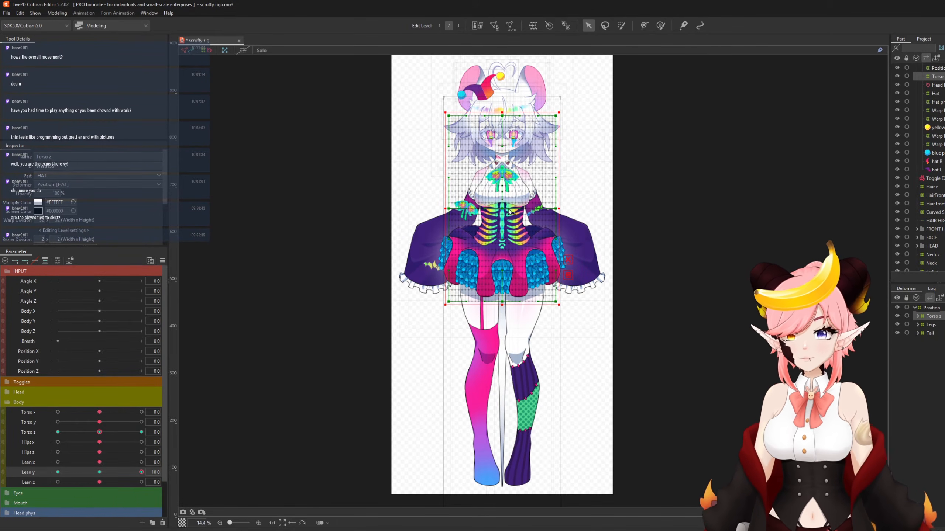
pyautogui.moveTo(504, 207); pyautogui.dragTo(503, 195)
pyautogui.scroll(-2, 426, 252)
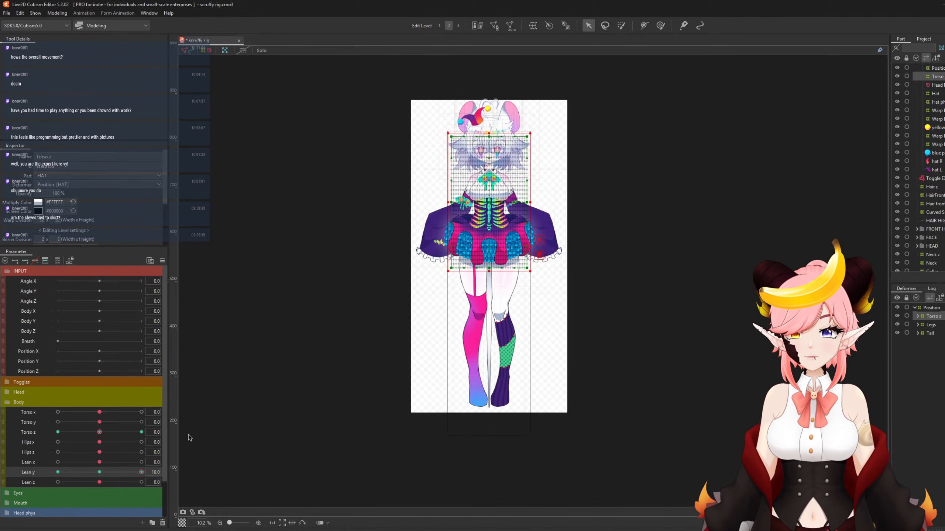
# Move the Torso z deformer slightly downward at Lean y -10 and test the vertical motion.
pyautogui.moveTo(142, 473); pyautogui.dragTo(3, 484)
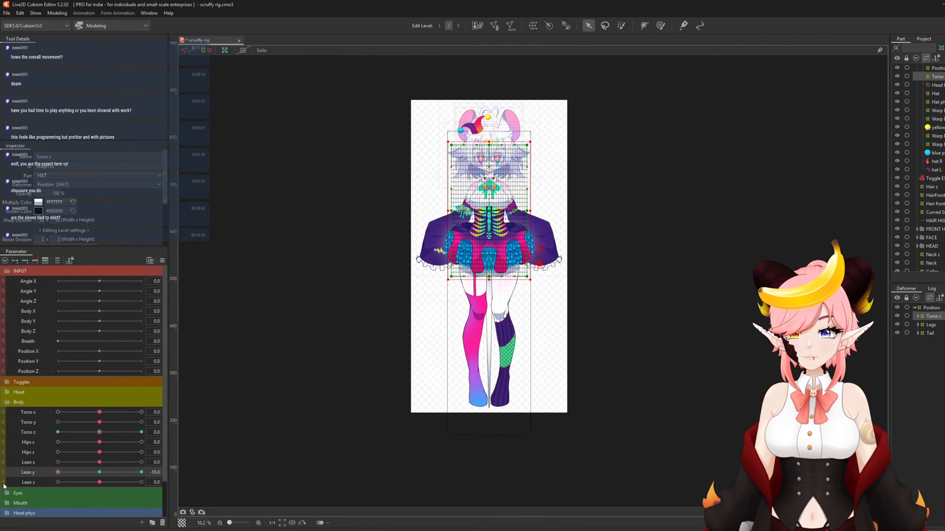
pyautogui.scroll(2, 442, 218)
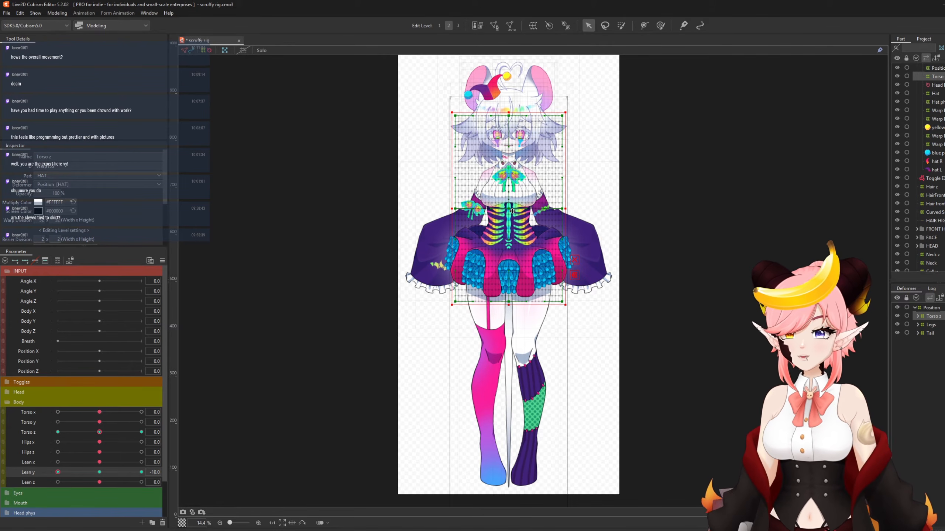
pyautogui.moveTo(508, 206); pyautogui.dragTo(508, 222)
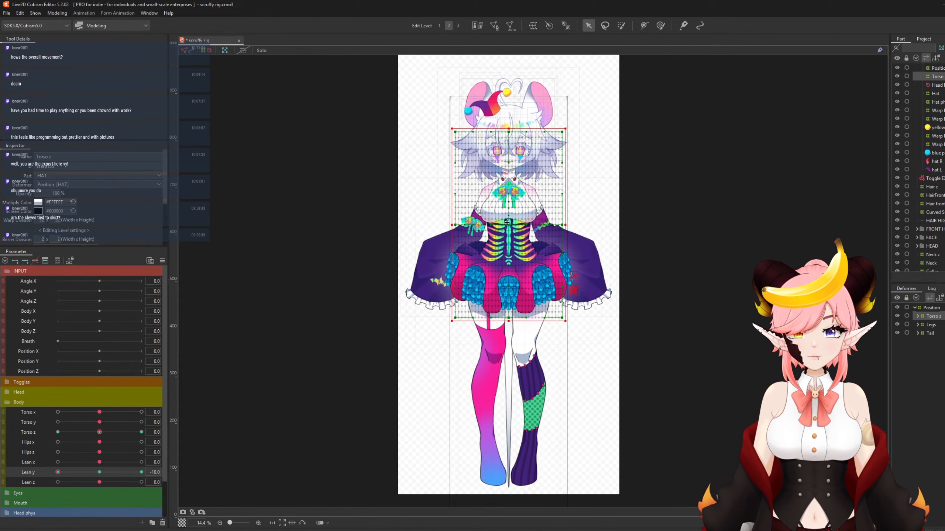
pyautogui.scroll(-4, 458, 170)
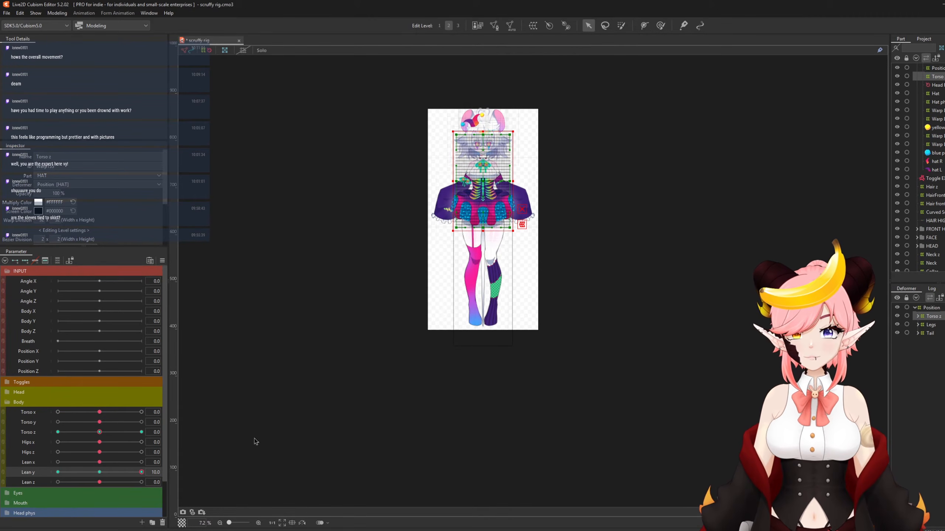
pyautogui.scroll(2, 446, 189)
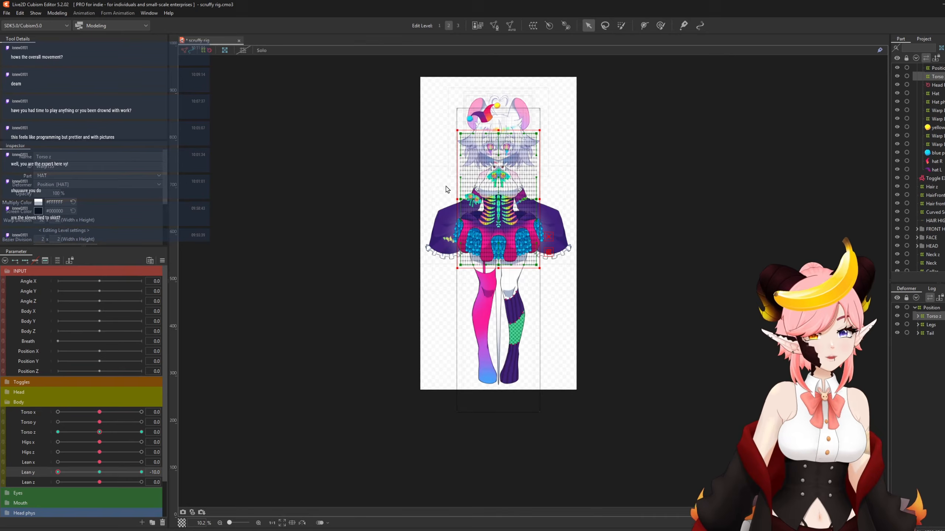
# Create a 12 × 32 warp deformer as parent of the Leg L deformer inside Legs.
pyautogui.click(917, 325)
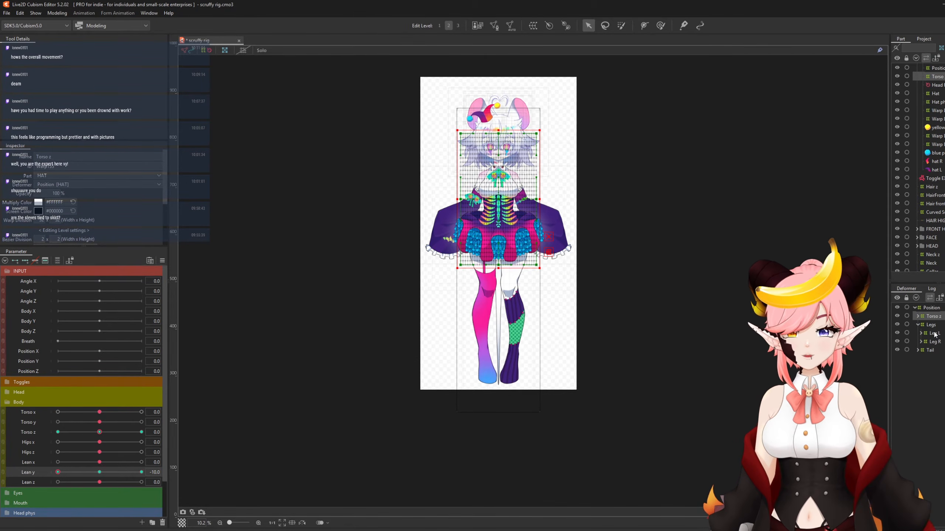
pyautogui.click(938, 334)
pyautogui.click(533, 25)
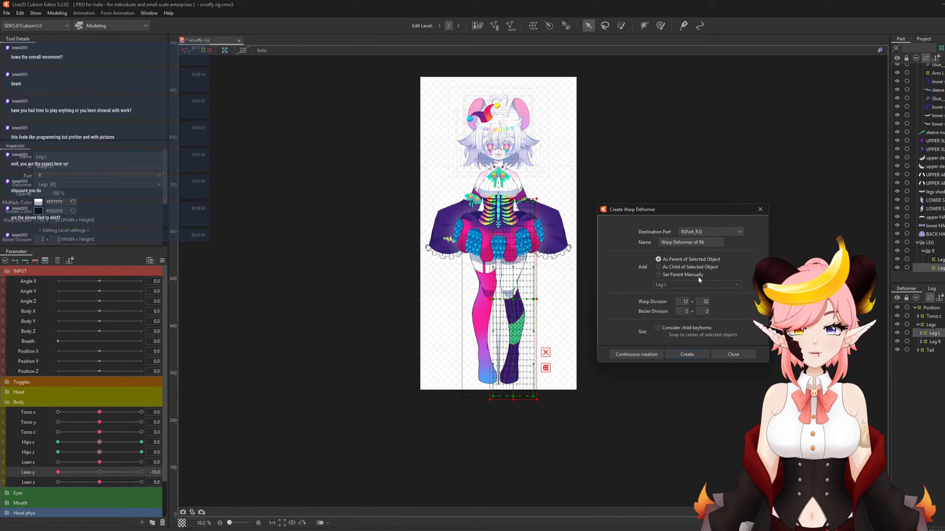
pyautogui.click(687, 355)
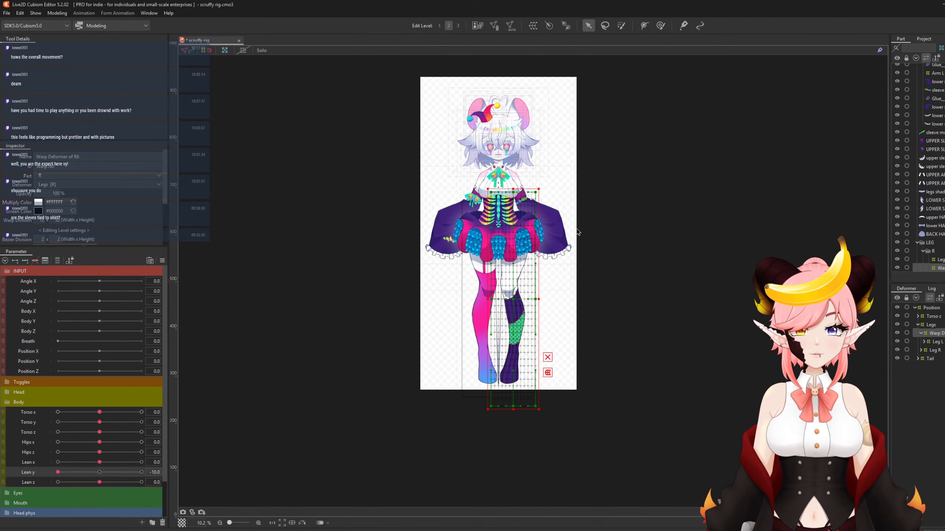
pyautogui.scroll(2, 517, 335)
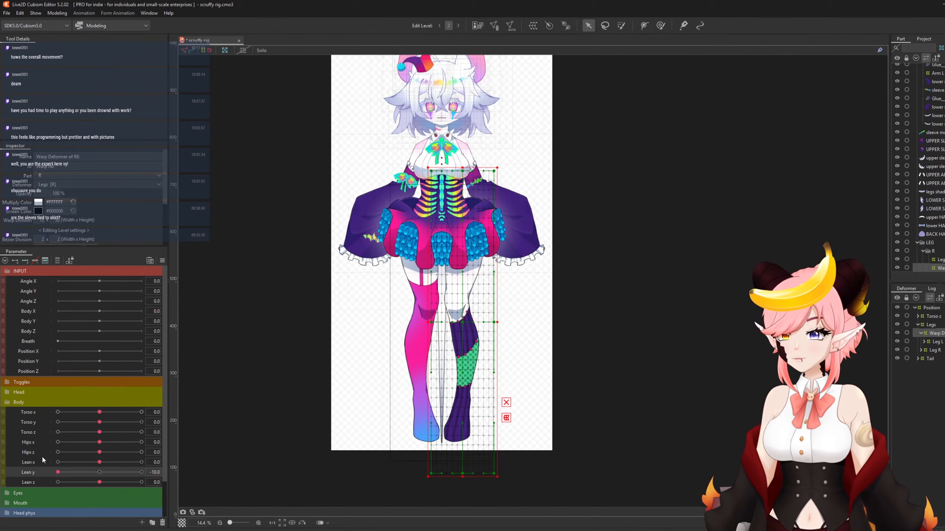
# Rename the new parent warp deformer of Leg L as Lean leg L.
pyautogui.click(92, 157)
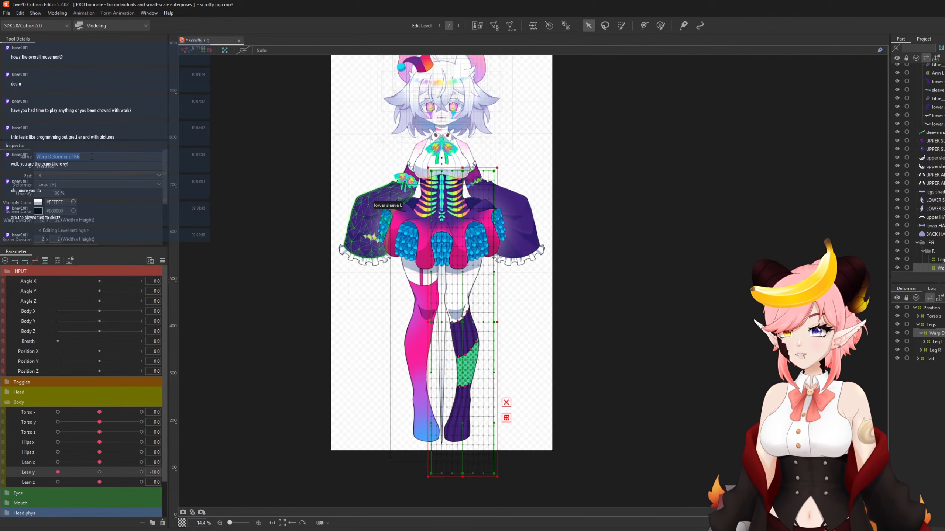
pyautogui.write('Lean leg')
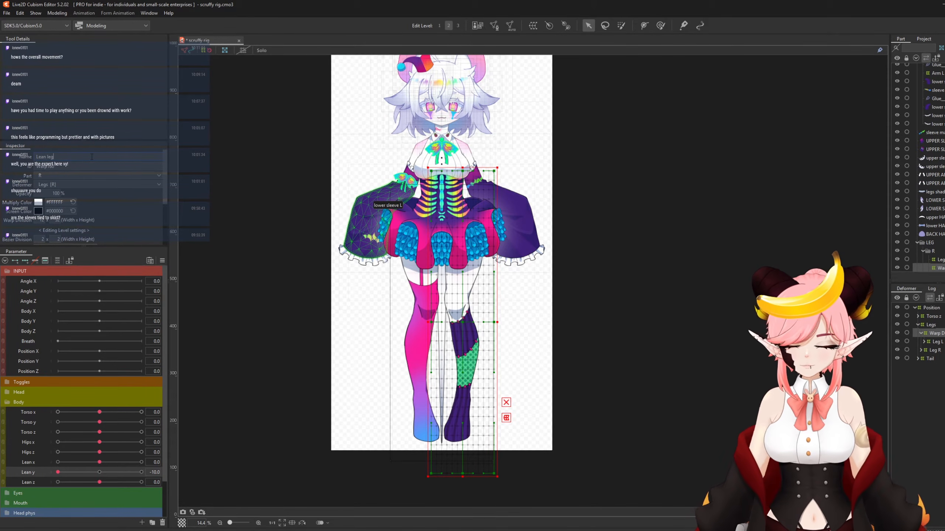
pyautogui.write(' L')
pyautogui.press('Return')
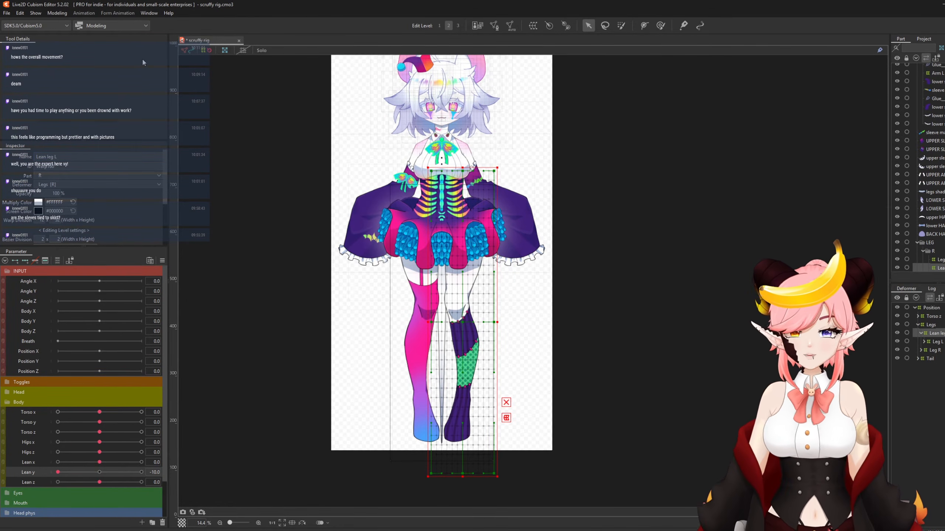
# Create a 12 × 32 warp deformer named Lean Leg R as parent of the Leg R deformer.
pyautogui.click(934, 350)
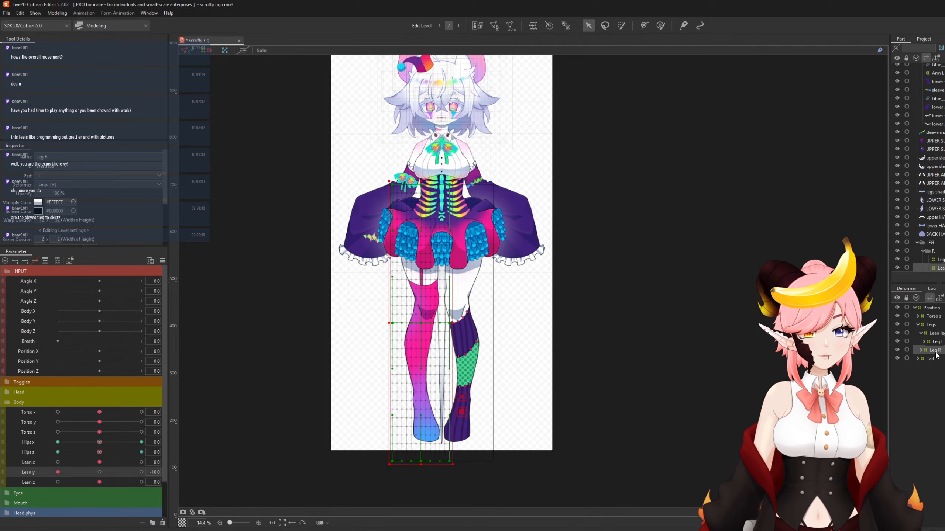
pyautogui.click(532, 25)
pyautogui.hotkey('ctrl', 'a')
pyautogui.write('Lean')
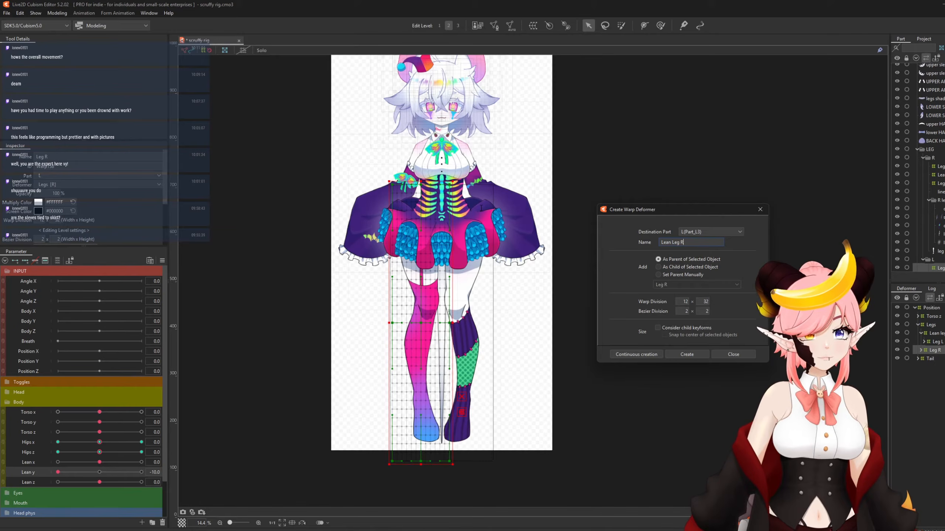
pyautogui.click(687, 354)
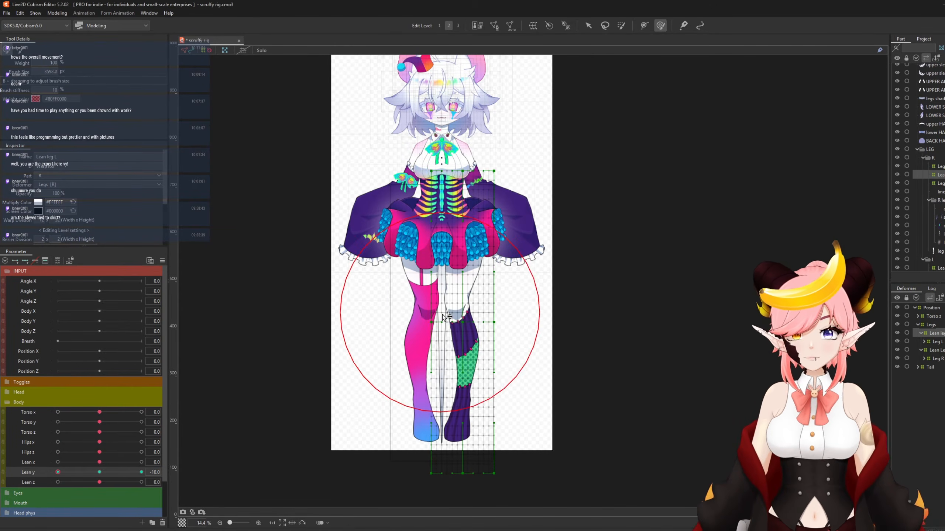
# Reshape the knee area of the Lean leg L deformer with the deform brush at Lean y -10.
pyautogui.press('b')
pyautogui.moveTo(521, 387); pyautogui.dragTo(459, 383)
pyautogui.click(58, 473)
pyautogui.press('b')
pyautogui.moveTo(459, 337); pyautogui.dragTo(461, 327)
# Pull the knee and thigh of the Lean leg L deformer upward with the deform brush at Lean y 10.
pyautogui.moveTo(57, 472); pyautogui.dragTo(142, 473)
pyautogui.moveTo(465, 316); pyautogui.dragTo(467, 313)
pyautogui.press('b')
pyautogui.moveTo(281, 402); pyautogui.dragTo(293, 403)
pyautogui.moveTo(463, 268); pyautogui.dragTo(464, 265)
pyautogui.moveTo(142, 473)
pyautogui.mouseDown()
pyautogui.moveTo(131, 475)
pyautogui.moveTo(141, 472)
pyautogui.mouseUp()
pyautogui.moveTo(474, 279); pyautogui.dragTo(474, 273)
pyautogui.click(57, 472)
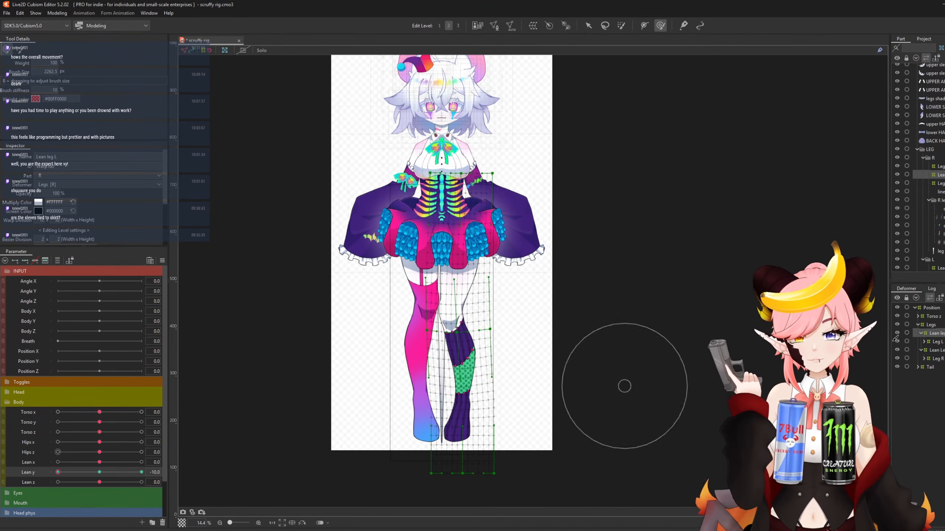
# Add three Lean y keyforms to the Lean Leg R deformer and reshape its knee area with the deform brush at Lean y -10.
pyautogui.click(932, 350)
pyautogui.click(25, 260)
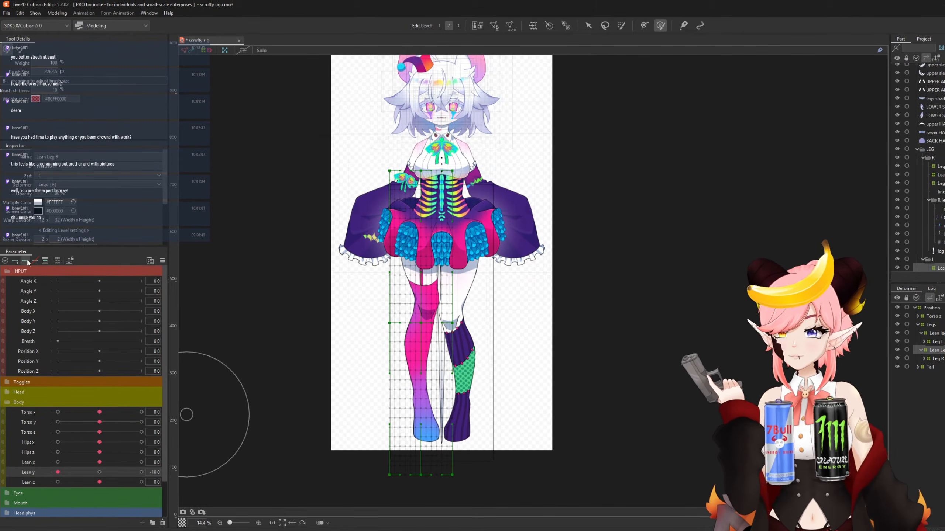
pyautogui.press('b')
pyautogui.moveTo(396, 315); pyautogui.dragTo(431, 316)
pyautogui.press('b')
pyautogui.moveTo(368, 271); pyautogui.dragTo(324, 271)
# Pull the knee and thigh of the Lean Leg R deformer upward with the deform brush at Lean y 10.
pyautogui.click(141, 473)
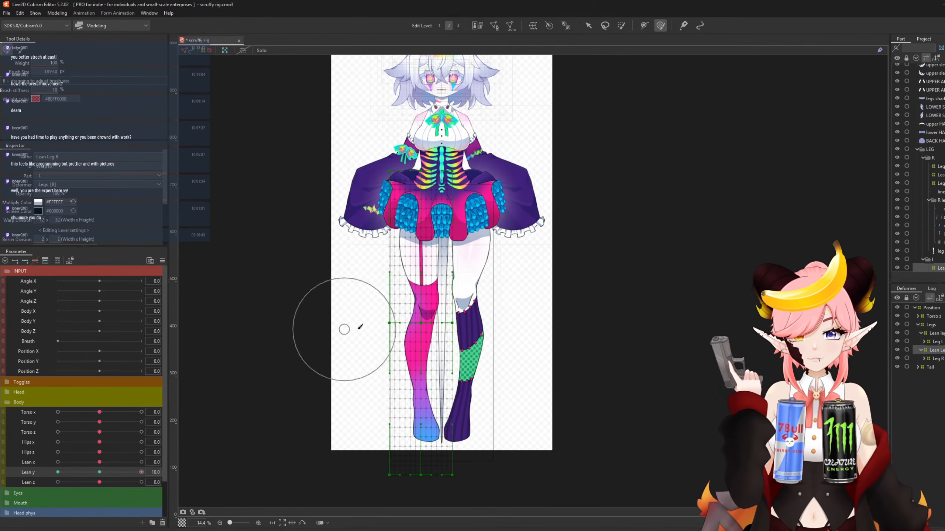
pyautogui.press('b')
pyautogui.moveTo(344, 329); pyautogui.dragTo(387, 329)
pyautogui.moveTo(376, 297); pyautogui.dragTo(371, 290)
pyautogui.press('b')
pyautogui.moveTo(414, 214); pyautogui.dragTo(365, 213)
# Preview the whole body's movement along Lean y and return the parameter to 0.
pyautogui.moveTo(141, 473); pyautogui.dragTo(218, 437)
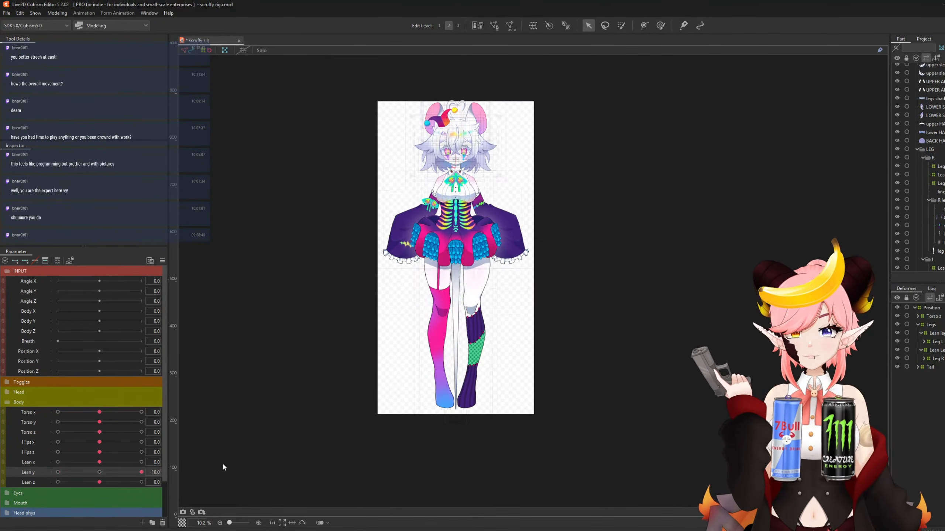
pyautogui.moveTo(224, 466); pyautogui.dragTo(251, 487)
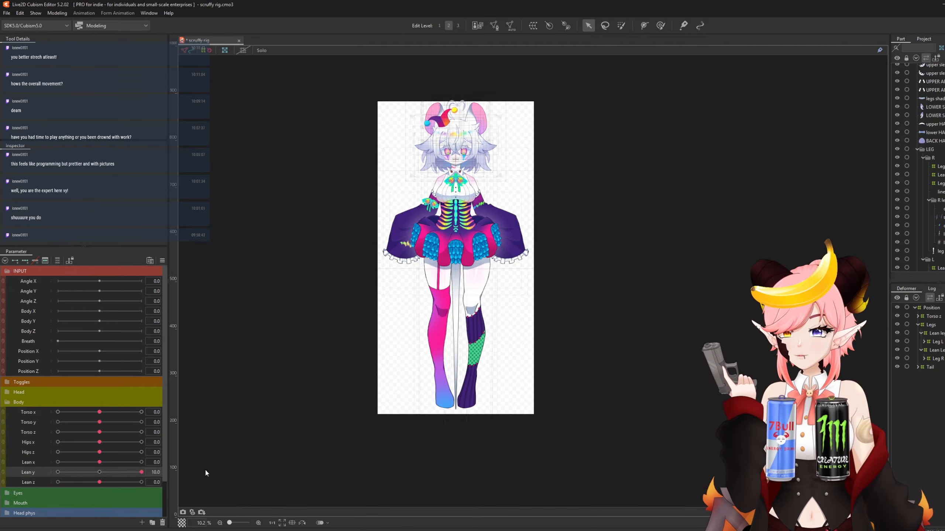
pyautogui.click(99, 473)
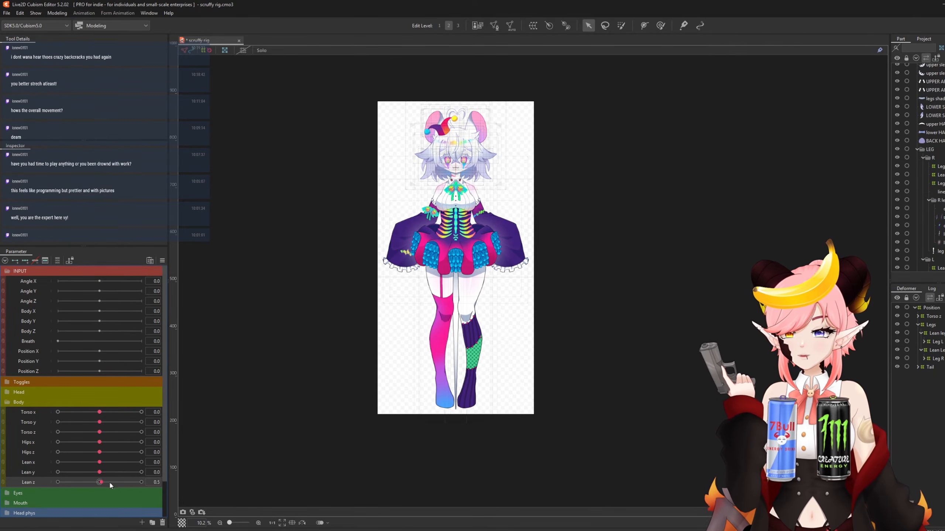
# Add three Lean z keyforms to the Torso angle deformer under Hips.
pyautogui.moveTo(101, 483); pyautogui.dragTo(2, 488)
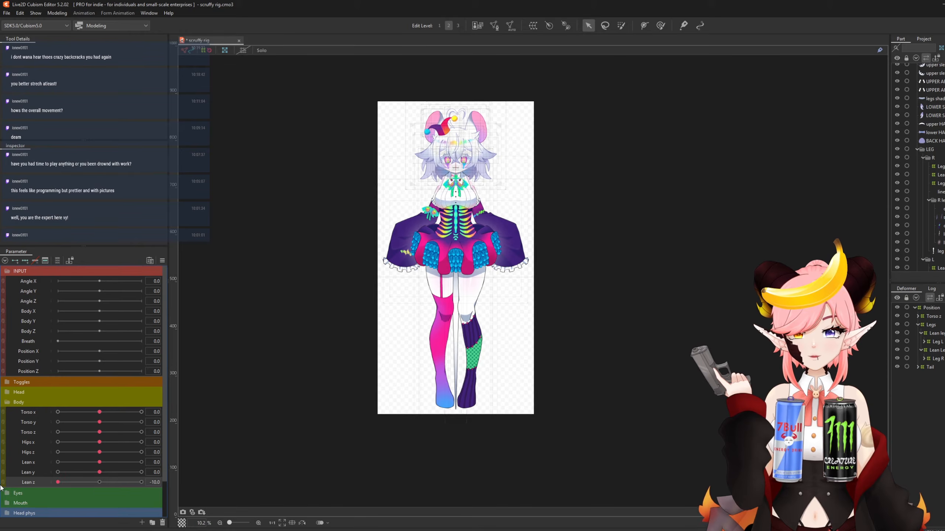
pyautogui.click(932, 316)
pyautogui.click(918, 316)
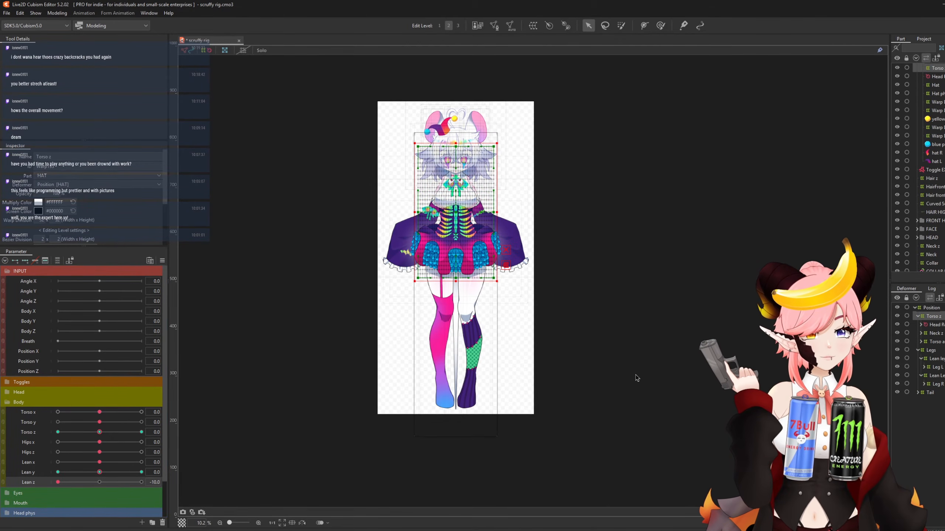
pyautogui.click(99, 483)
pyautogui.click(190, 483)
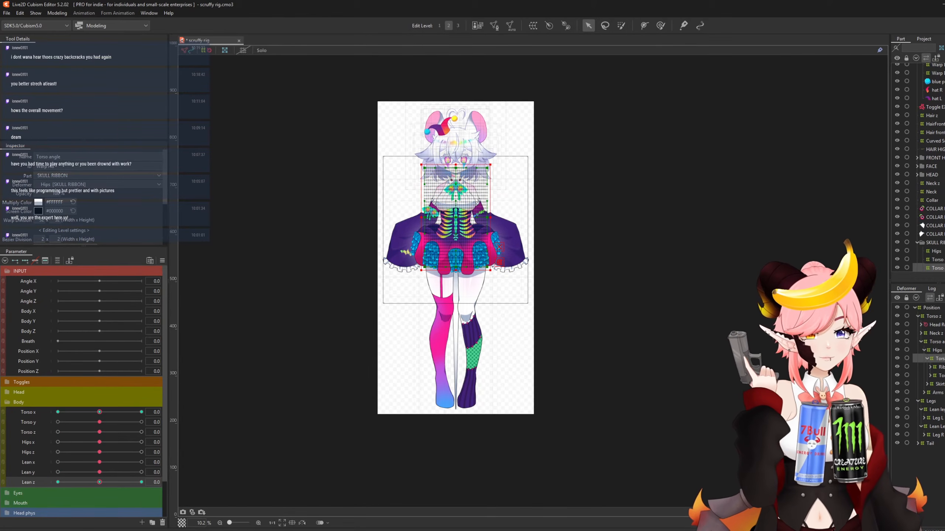
# Narrow the top of the Torso angle deformer and reshape the chest with the deform brush at Lean z 10.
pyautogui.scroll(3, 448, 139)
pyautogui.click(661, 25)
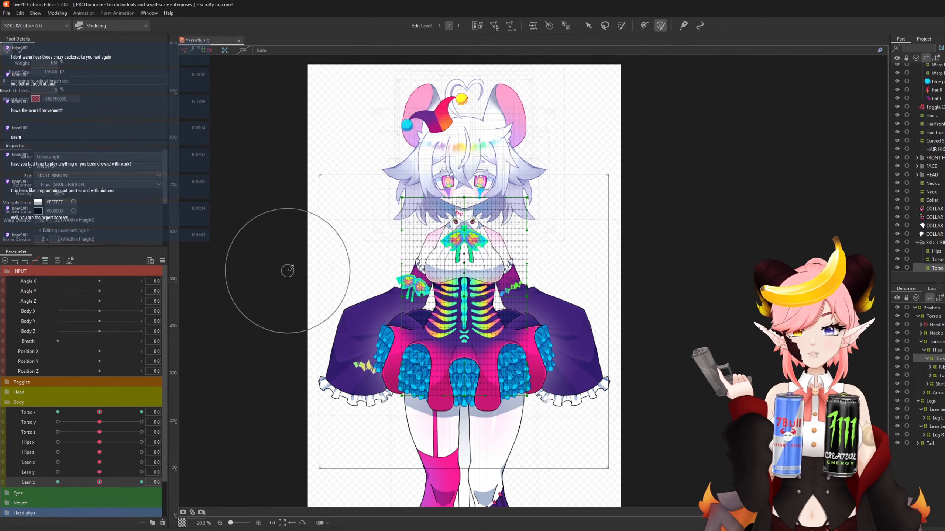
pyautogui.moveTo(100, 483); pyautogui.dragTo(142, 483)
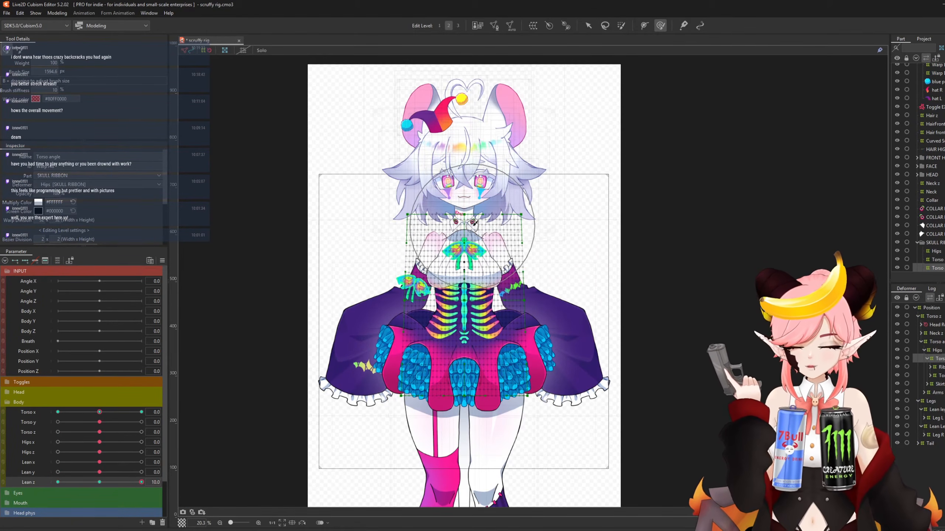
pyautogui.moveTo(408, 222)
pyautogui.mouseDown()
pyautogui.moveTo(477, 226)
pyautogui.moveTo(458, 232)
pyautogui.mouseUp()
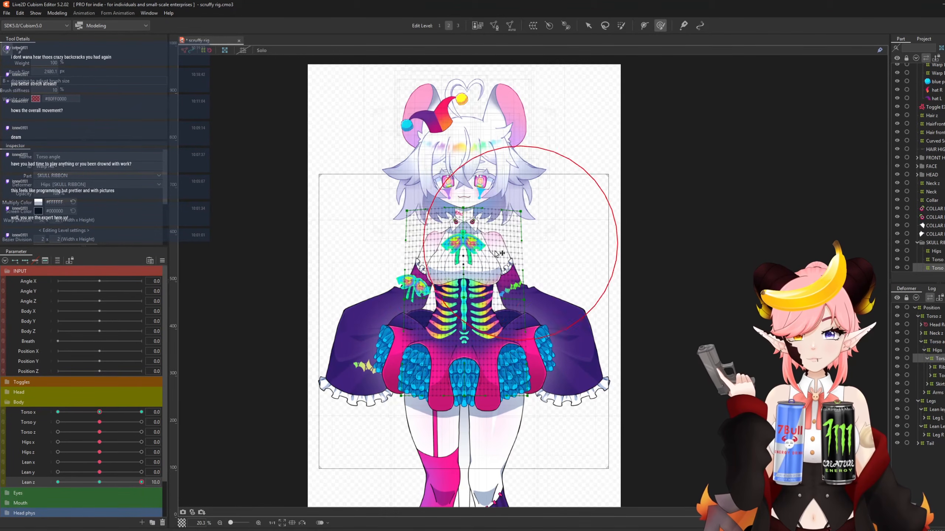
pyautogui.moveTo(519, 245); pyautogui.dragTo(405, 268)
pyautogui.moveTo(460, 281)
pyautogui.mouseDown()
pyautogui.moveTo(478, 274)
pyautogui.moveTo(439, 272)
pyautogui.moveTo(464, 239)
pyautogui.mouseUp()
pyautogui.click(468, 247)
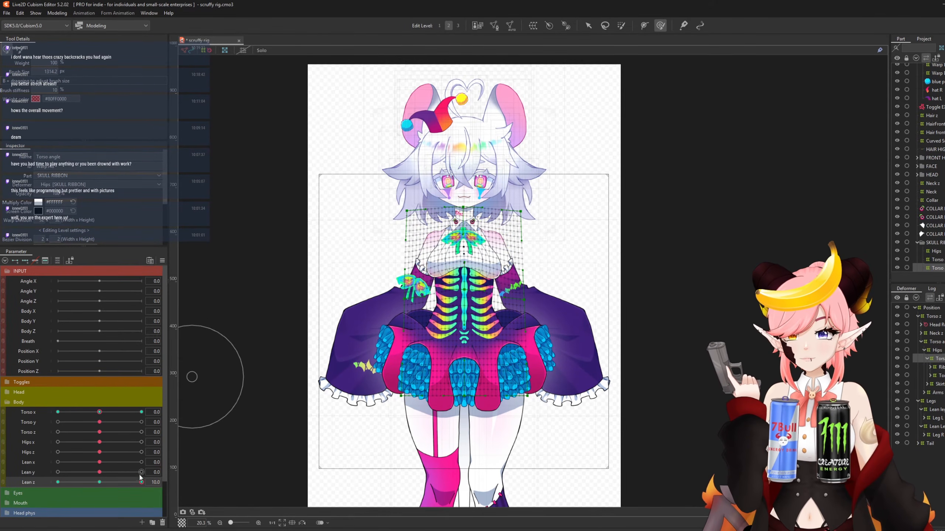
# Widen the upper Torso angle deformer and pull the chest downward with the deform brush at Lean z -10.
pyautogui.moveTo(141, 482); pyautogui.dragTo(57, 487)
pyautogui.press('b')
pyautogui.moveTo(495, 204); pyautogui.dragTo(574, 213)
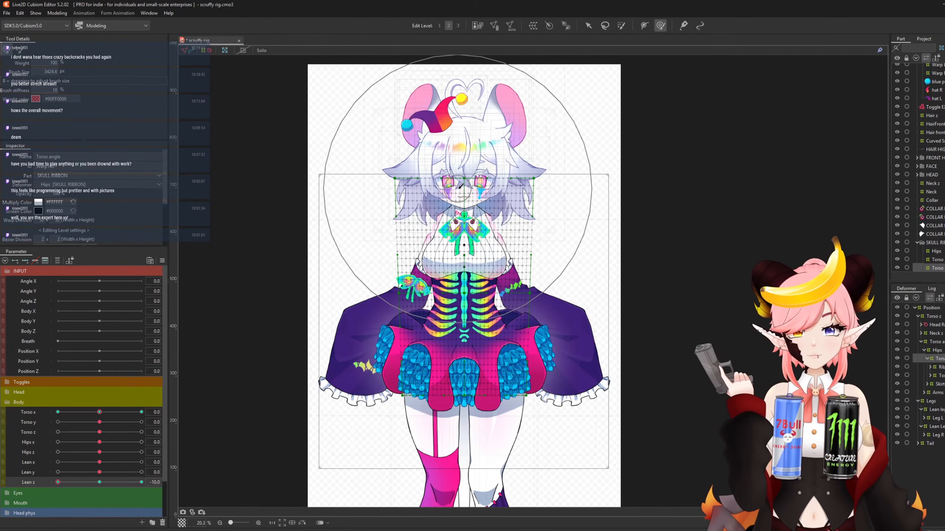
pyautogui.moveTo(463, 195); pyautogui.dragTo(464, 212)
pyautogui.press('b')
pyautogui.moveTo(605, 262)
pyautogui.mouseDown()
pyautogui.moveTo(440, 271)
pyautogui.moveTo(515, 278)
pyautogui.mouseUp()
pyautogui.moveTo(63, 482); pyautogui.dragTo(16, 477)
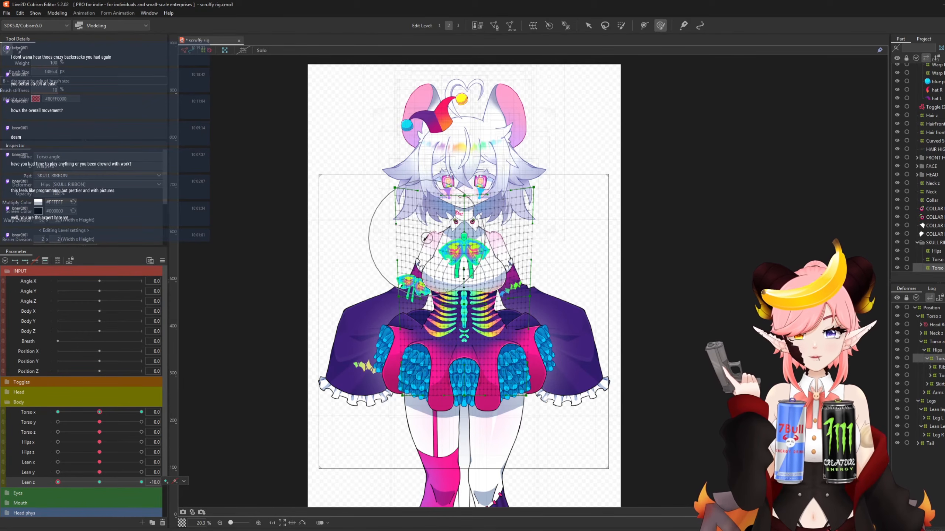
pyautogui.press('b')
pyautogui.moveTo(378, 248); pyautogui.dragTo(416, 244)
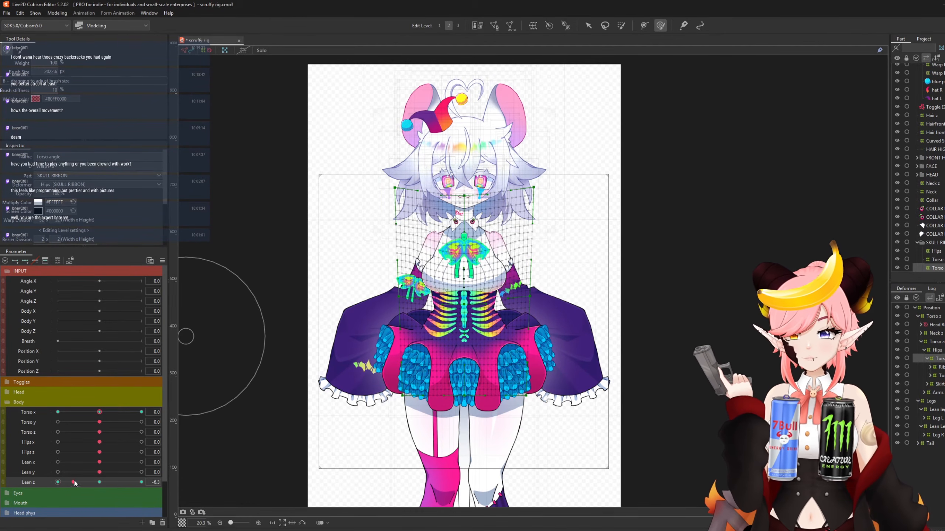
# Brush-select the waist and skirt points of the Torso angle deformer at Lean z 0 and go through Lean z 10 and -10.
pyautogui.moveTo(75, 483); pyautogui.dragTo(99, 482)
pyautogui.click(621, 25)
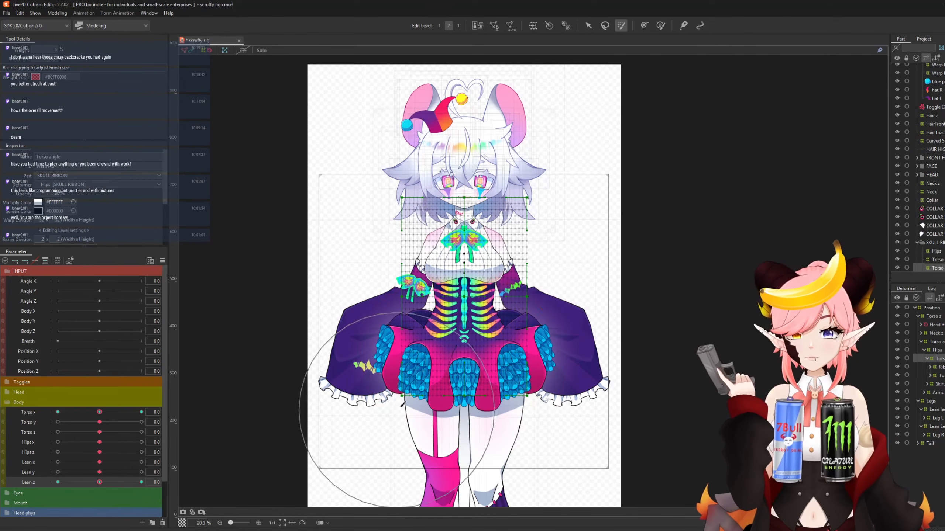
pyautogui.moveTo(402, 404)
pyautogui.mouseDown()
pyautogui.moveTo(417, 432)
pyautogui.moveTo(422, 423)
pyautogui.moveTo(407, 409)
pyautogui.moveTo(537, 416)
pyautogui.moveTo(529, 405)
pyautogui.moveTo(451, 384)
pyautogui.moveTo(509, 390)
pyautogui.moveTo(312, 398)
pyautogui.moveTo(307, 375)
pyautogui.moveTo(643, 371)
pyautogui.moveTo(457, 356)
pyautogui.moveTo(233, 400)
pyautogui.moveTo(439, 383)
pyautogui.moveTo(491, 365)
pyautogui.mouseUp()
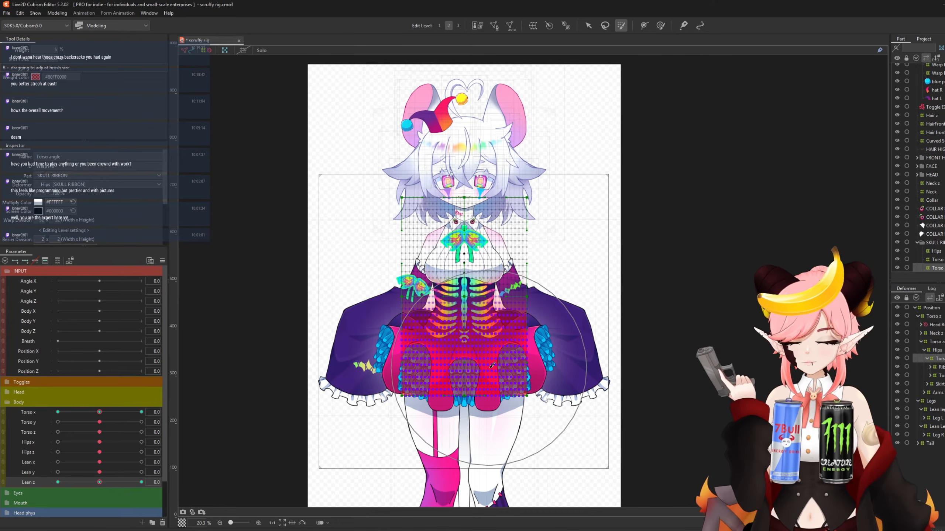
pyautogui.click(141, 482)
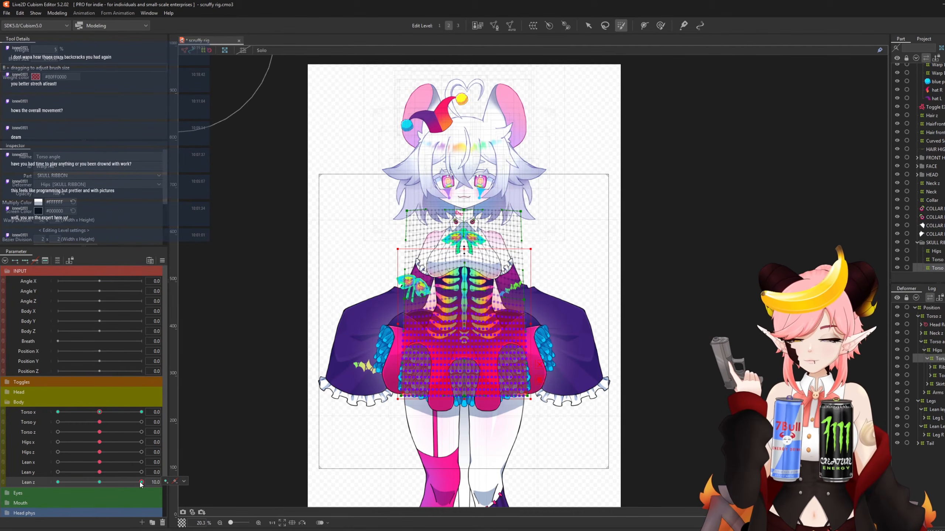
pyautogui.click(69, 482)
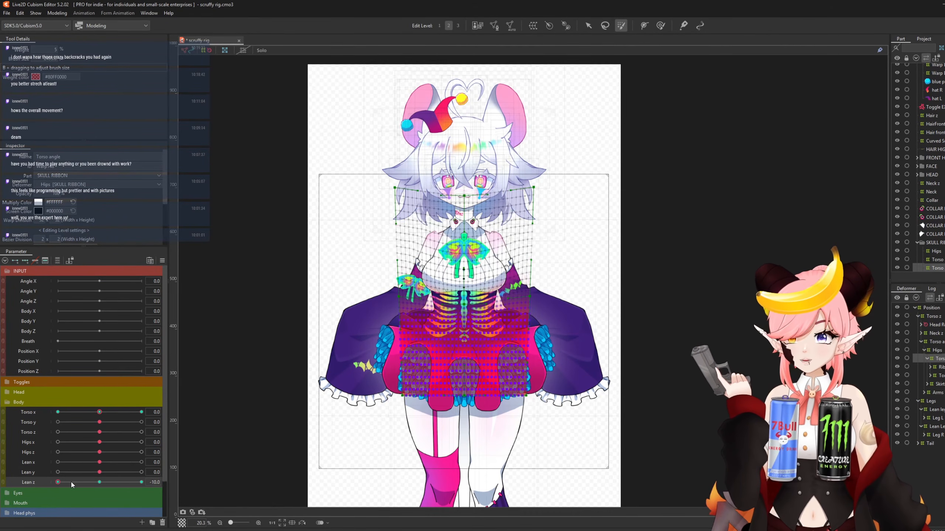
# Create a 21 × 21 warp deformer named Head lean as parent of the Head Rotation and Neck z deformers.
pyautogui.click(935, 325)
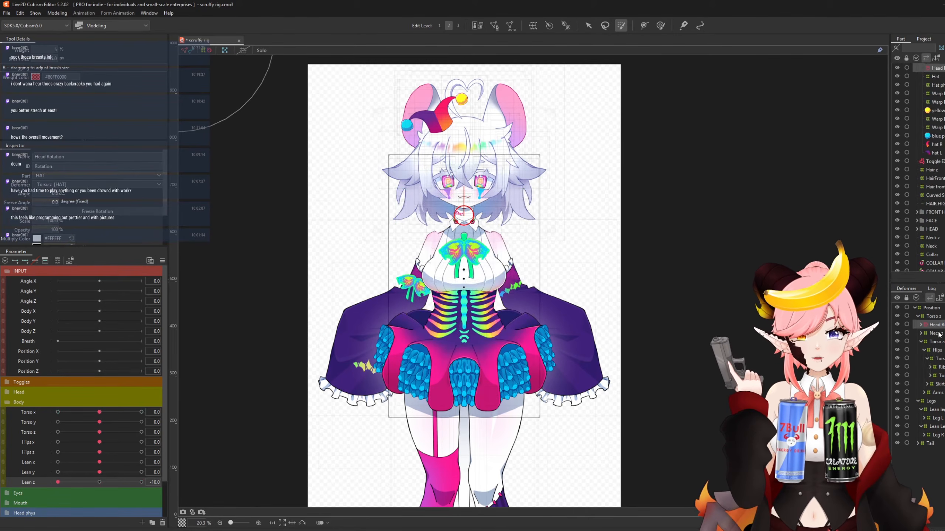
pyautogui.click(936, 334)
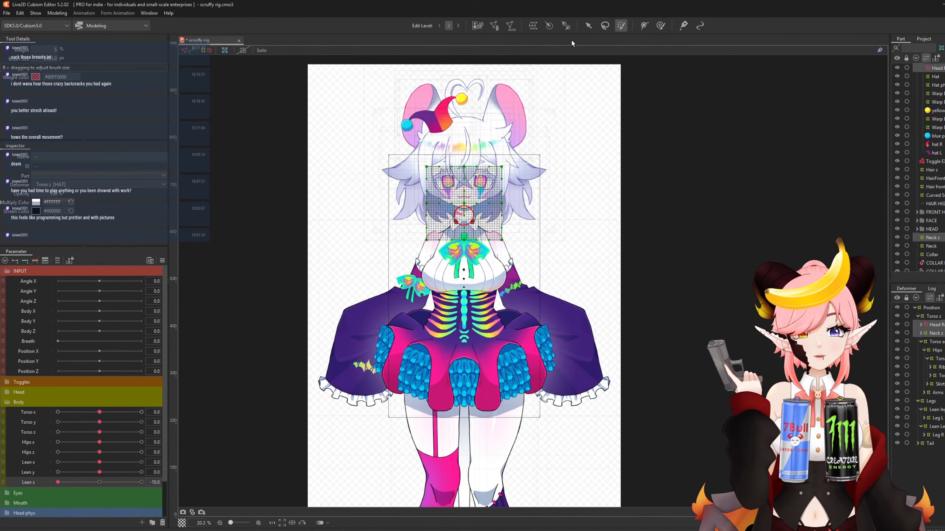
pyautogui.click(537, 26)
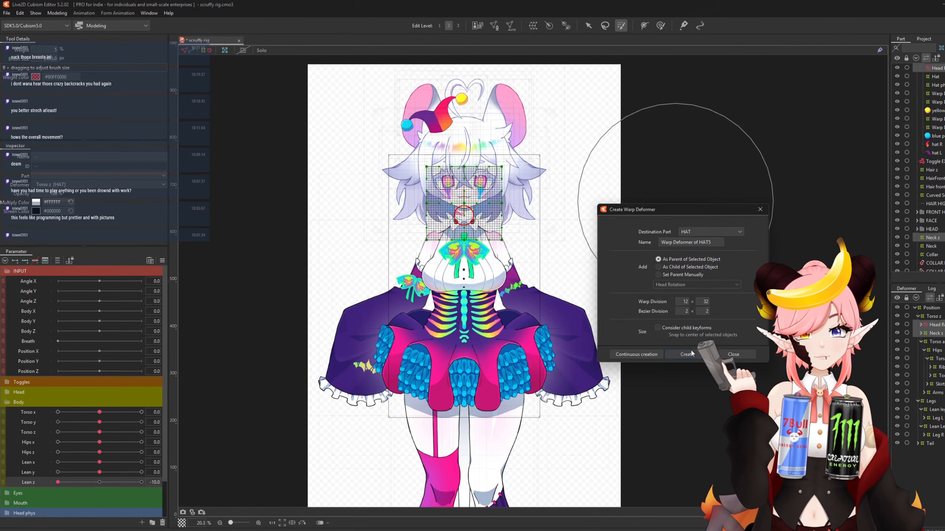
pyautogui.tripleClick(721, 244)
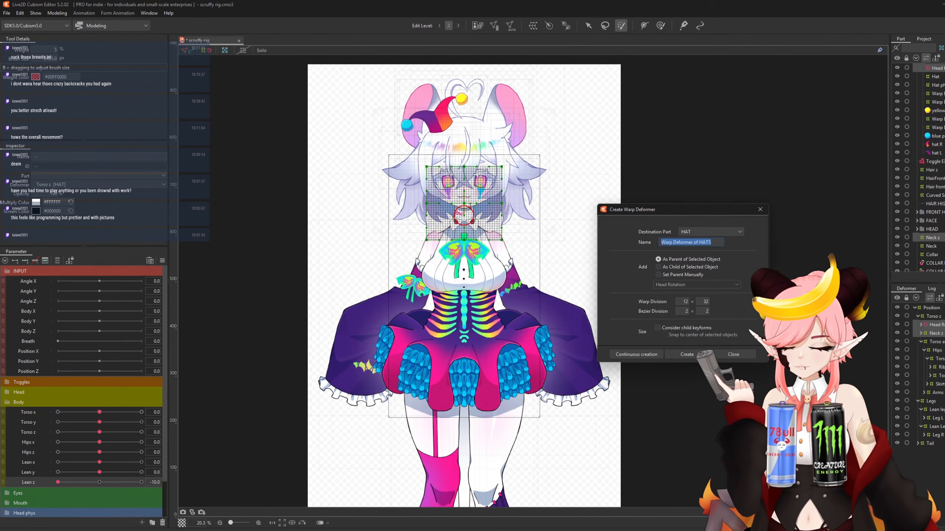
pyautogui.write('Head lean')
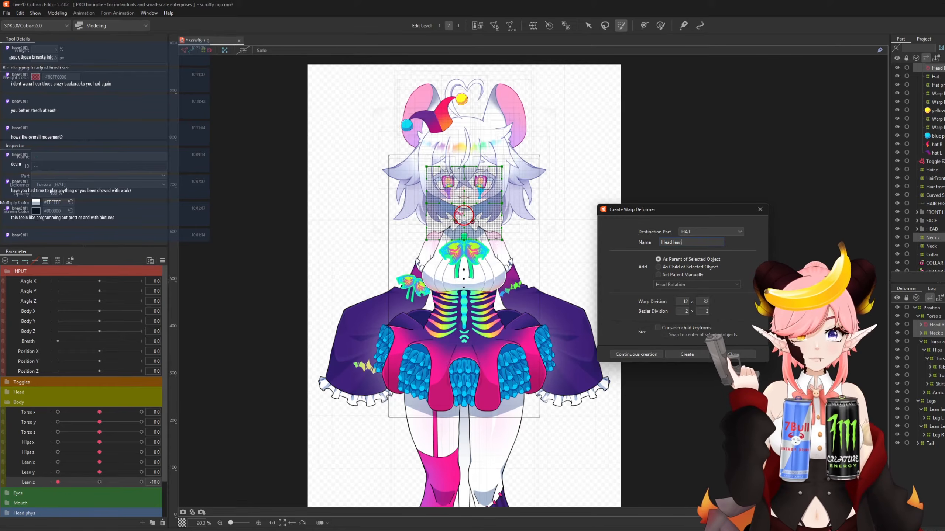
pyautogui.click(687, 303)
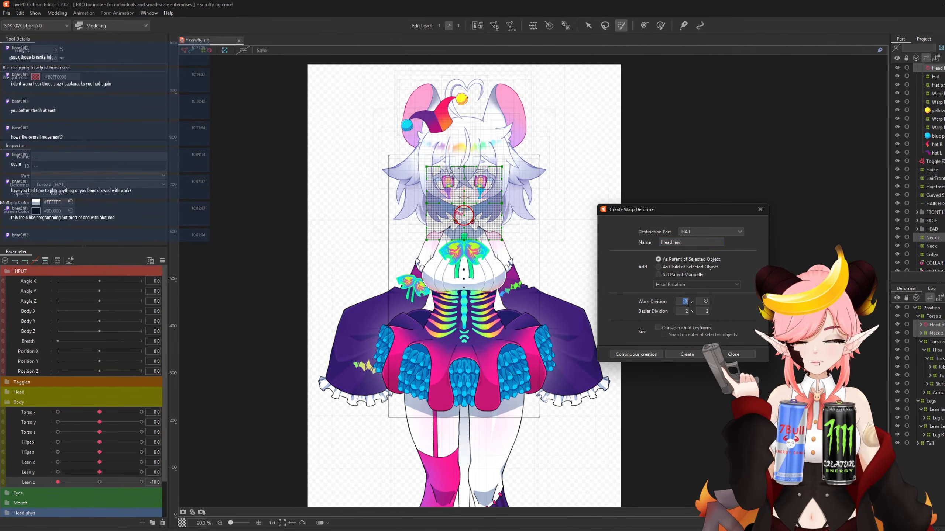
pyautogui.write('21')
pyautogui.click(708, 302)
pyautogui.write('21')
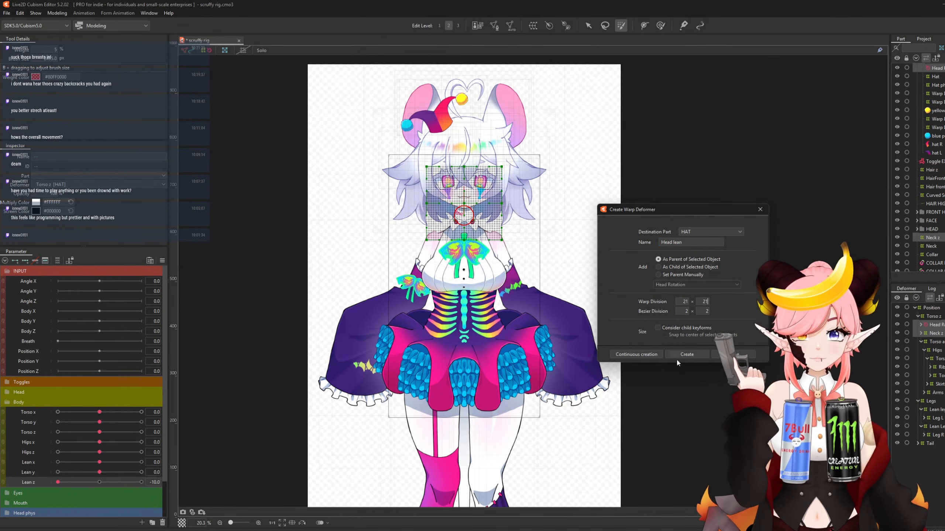
pyautogui.click(687, 355)
pyautogui.click(588, 25)
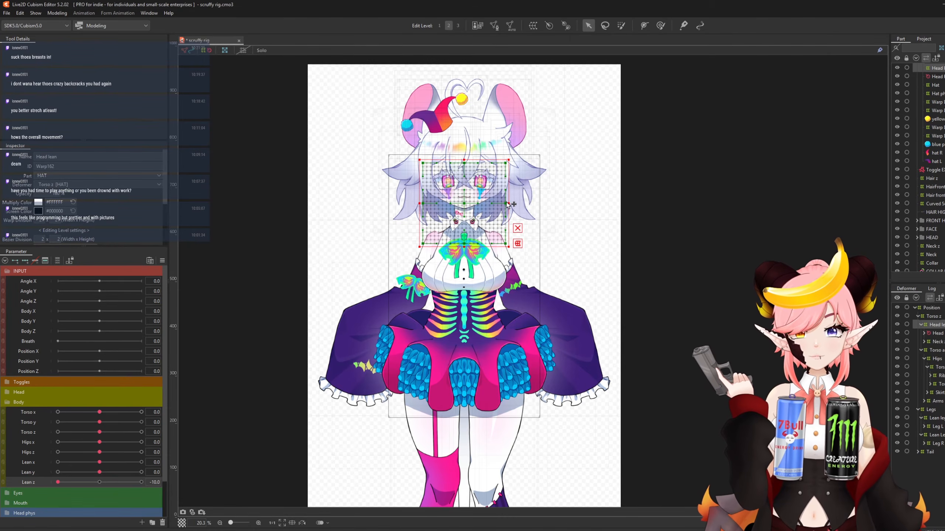
# Create a 32 × 32 warp deformer named Head size as parent of the Head deformer.
pyautogui.scroll(3, 467, 193)
pyautogui.scroll(-3, 460, 213)
pyautogui.moveTo(142, 483)
pyautogui.mouseDown()
pyautogui.moveTo(99, 483)
pyautogui.moveTo(151, 484)
pyautogui.moveTo(141, 483)
pyautogui.mouseUp()
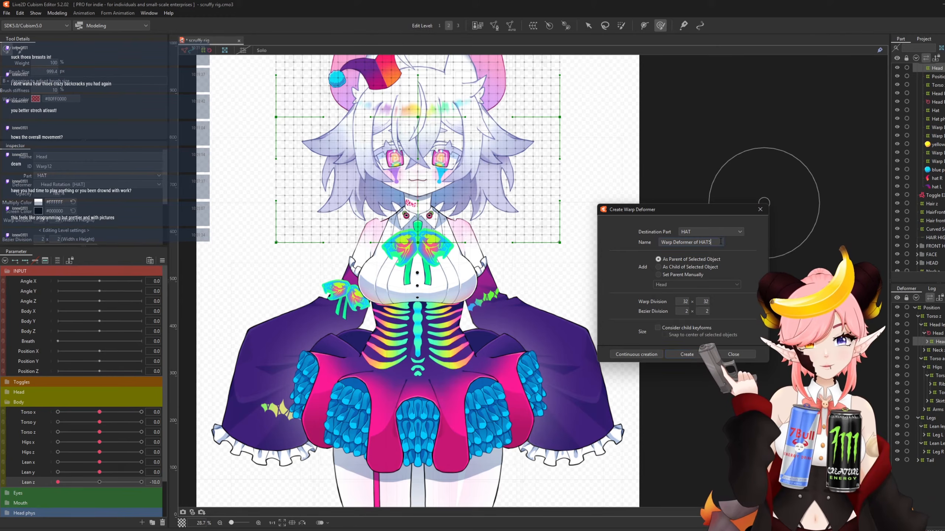
pyautogui.moveTo(721, 242); pyautogui.dragTo(661, 242)
pyautogui.write('H')
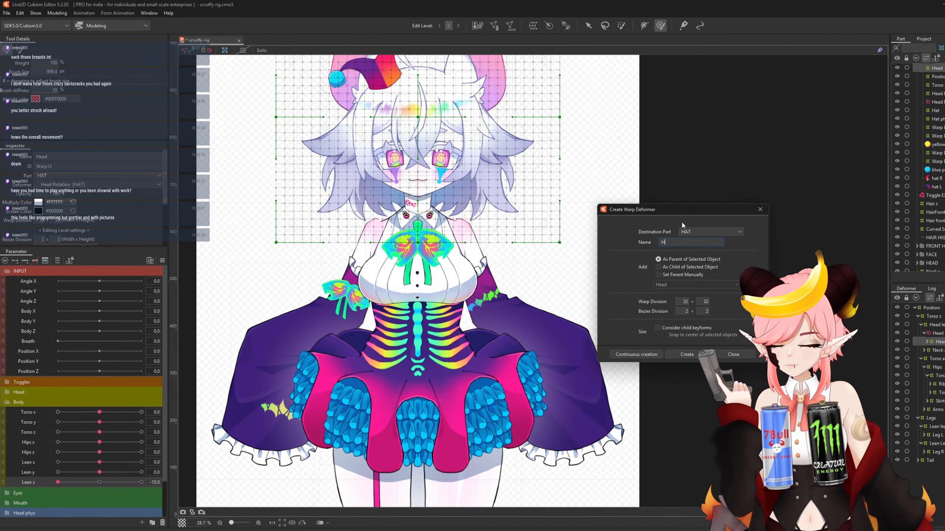
pyautogui.write('erad sizead size')
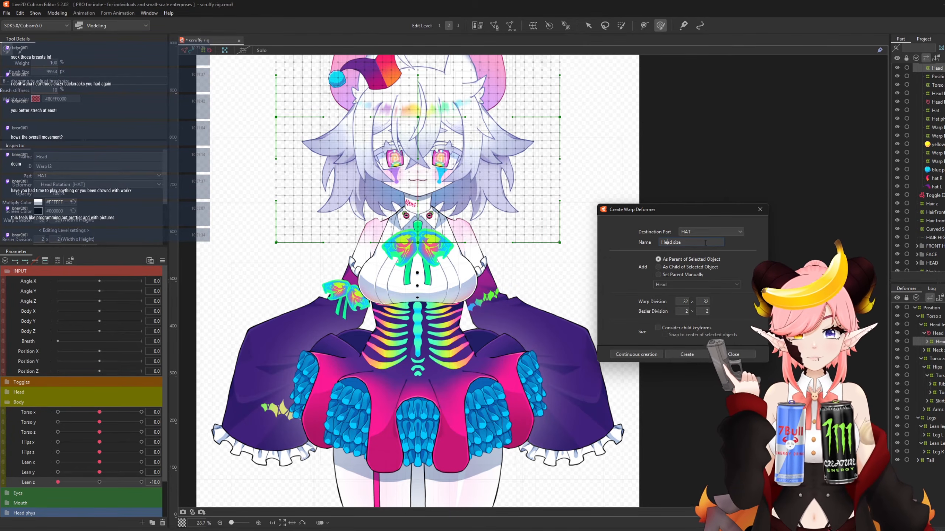
pyautogui.click(688, 354)
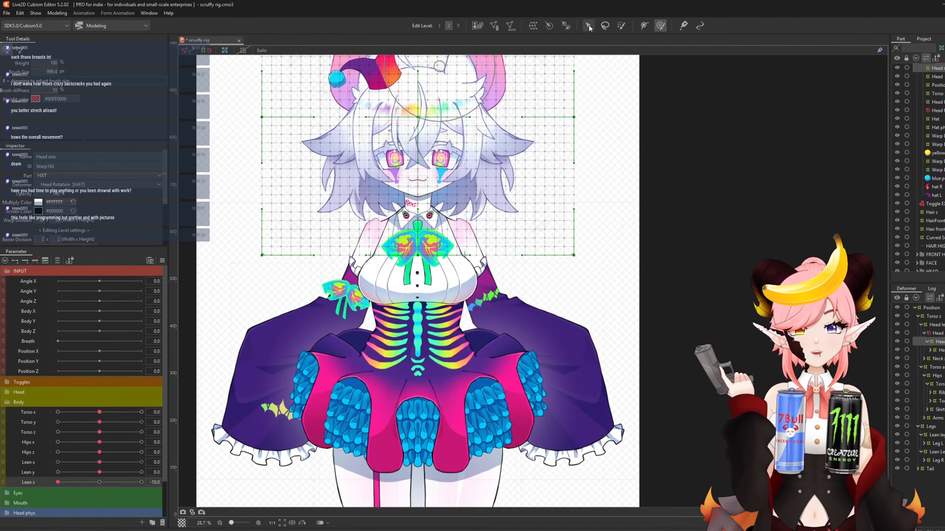
# Enlarge the Head size deformer slightly at Lean z -10 and recentre the head over the neck.
pyautogui.click(588, 26)
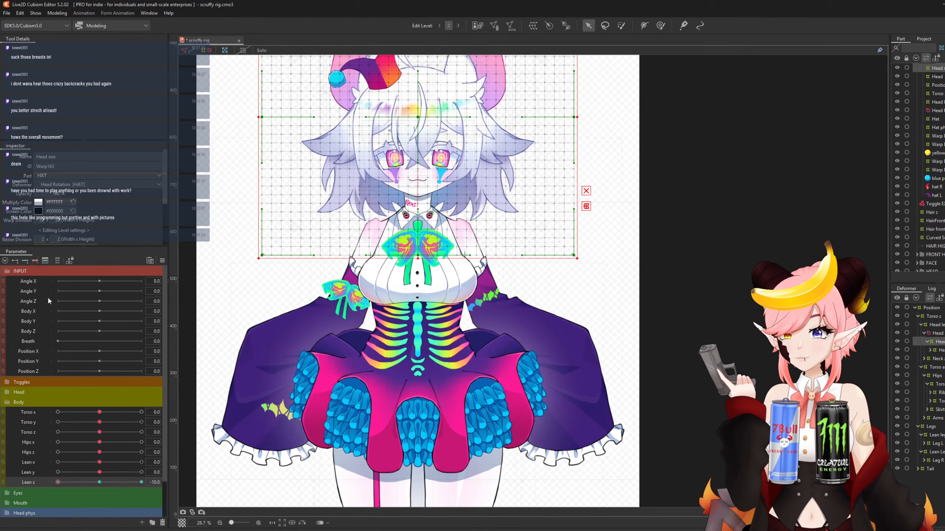
pyautogui.moveTo(59, 482); pyautogui.dragTo(53, 483)
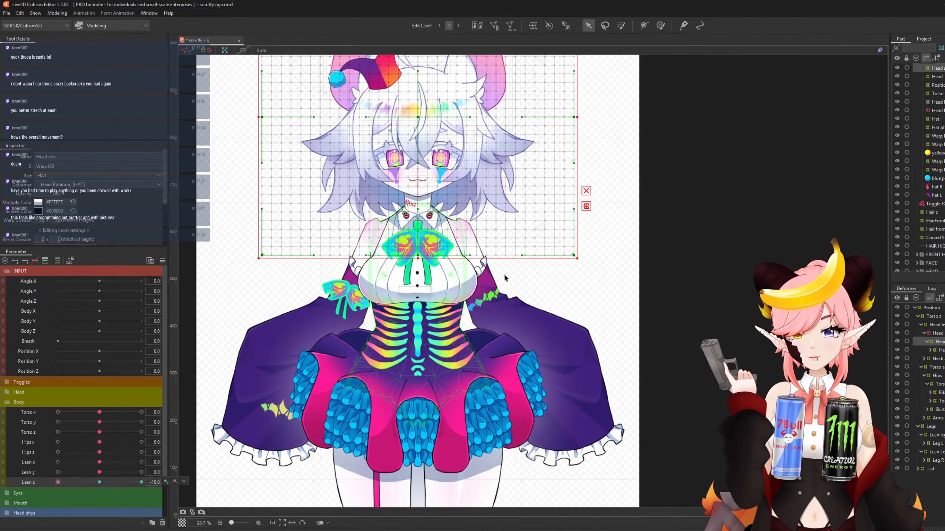
pyautogui.moveTo(578, 258); pyautogui.dragTo(586, 266)
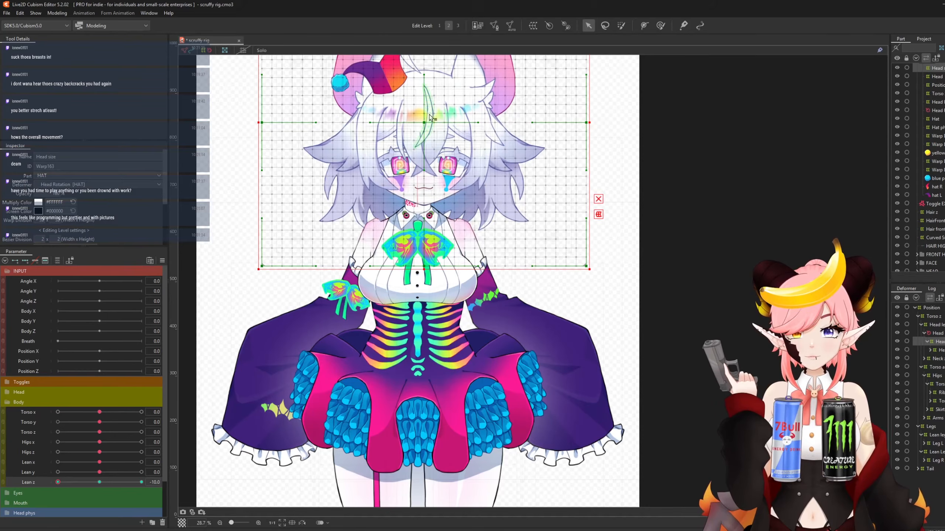
pyautogui.moveTo(425, 123); pyautogui.dragTo(419, 123)
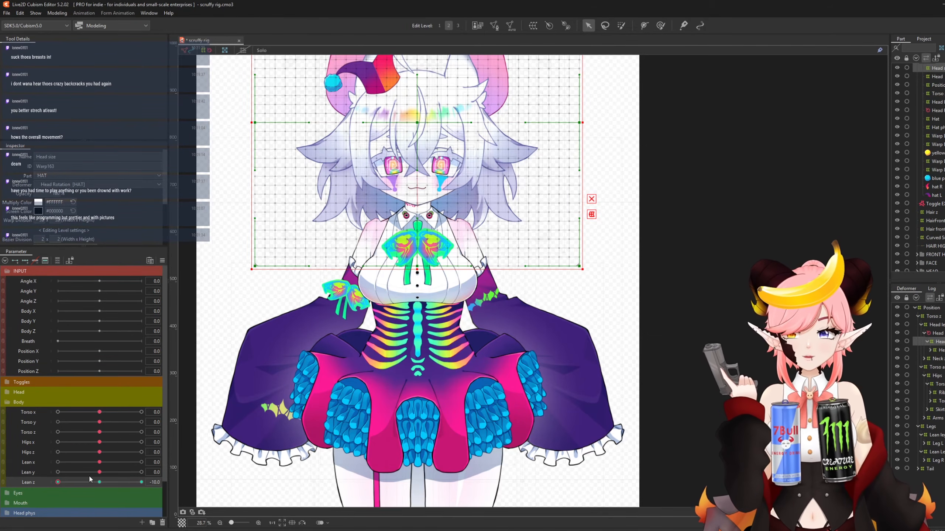
# Shrink the Head size deformer slightly at Lean z 10, recentre the head over the neck, and compare with Lean z -10.
pyautogui.moveTo(68, 483); pyautogui.dragTo(430, 412)
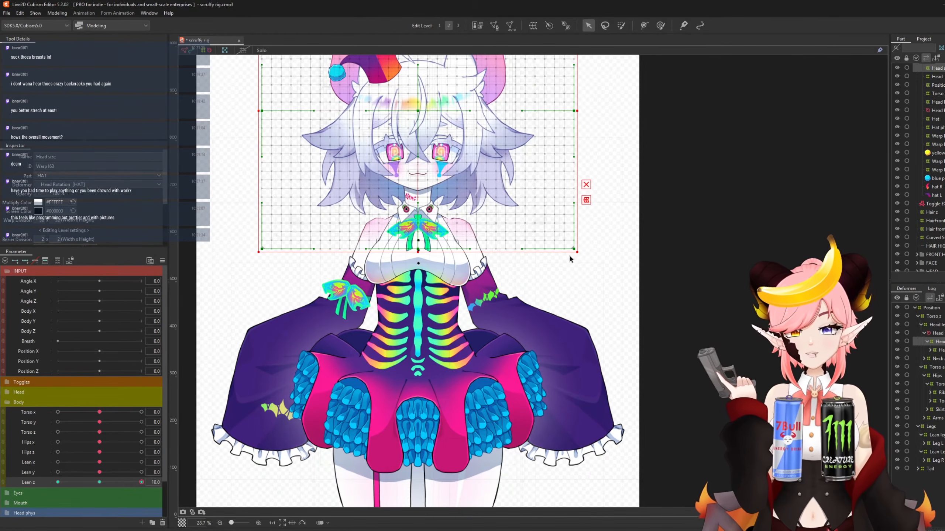
pyautogui.moveTo(578, 252); pyautogui.dragTo(563, 242)
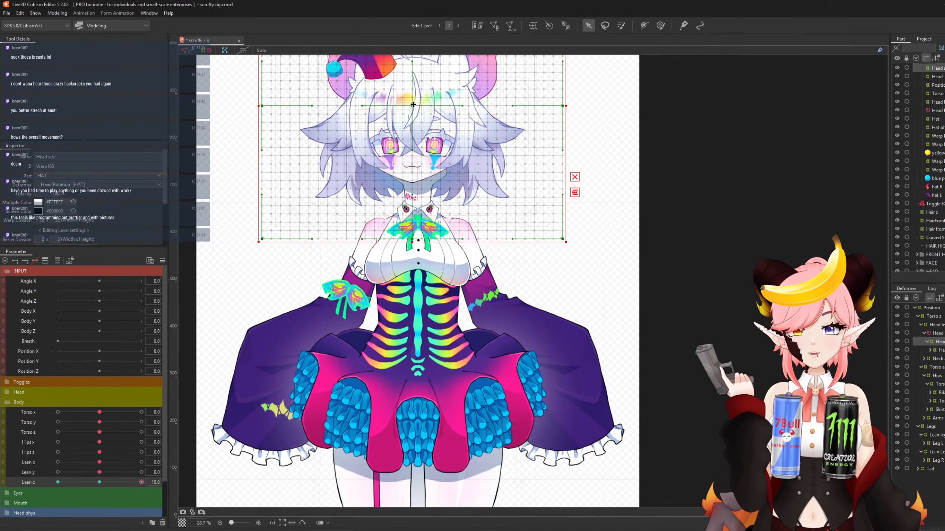
pyautogui.moveTo(413, 105); pyautogui.dragTo(419, 114)
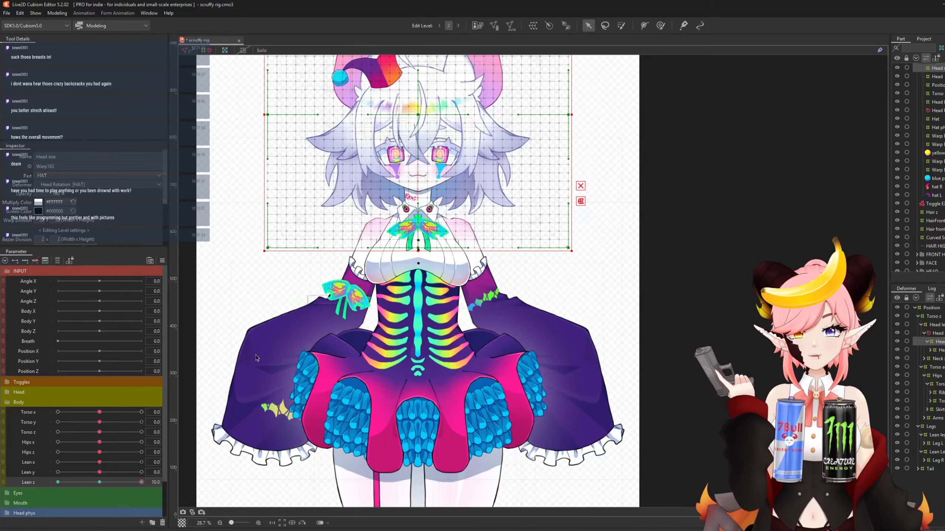
pyautogui.moveTo(123, 482); pyautogui.dragTo(57, 482)
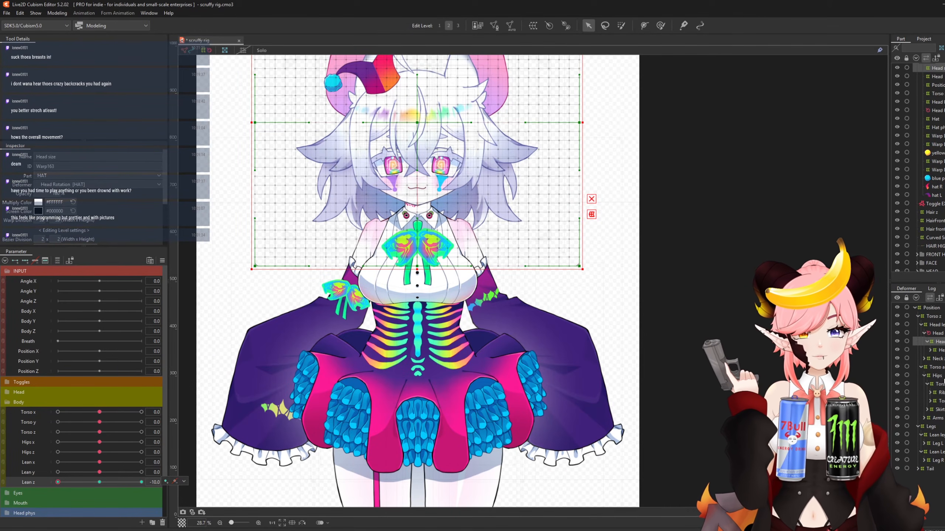
# At Lean z -10, shift the Arms deformer slightly down and widen its upper edge with a temporary Perspective deformation.
pyautogui.click(940, 418)
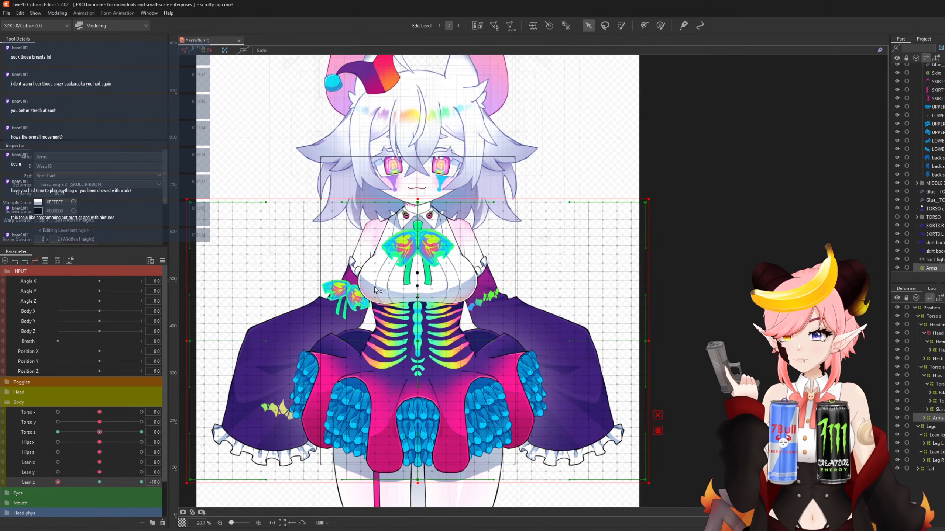
pyautogui.moveTo(419, 342); pyautogui.dragTo(418, 348)
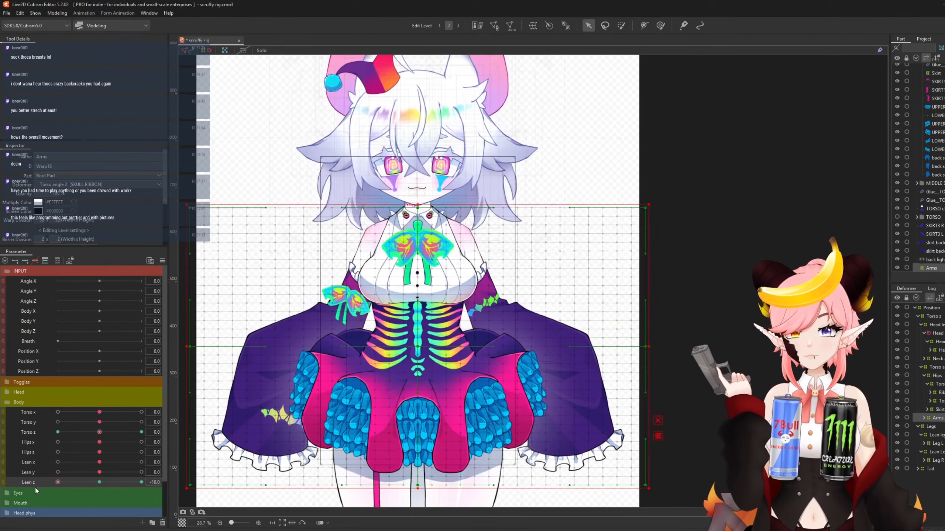
pyautogui.click(57, 13)
pyautogui.moveTo(107, 86)
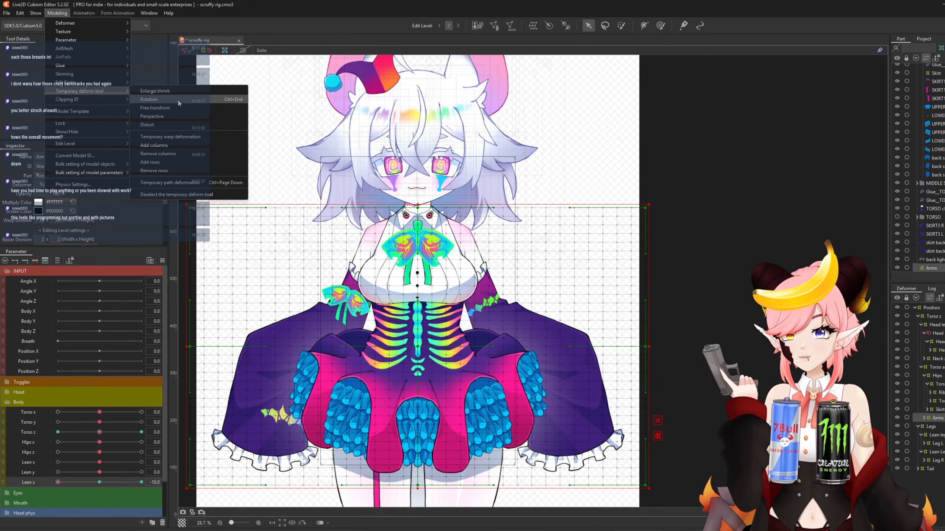
pyautogui.click(164, 117)
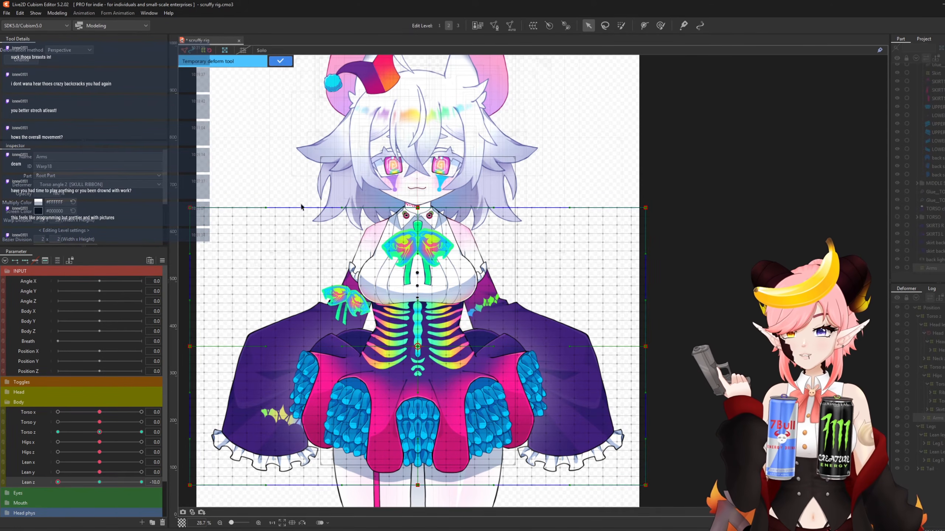
pyautogui.moveTo(186, 207); pyautogui.dragTo(183, 209)
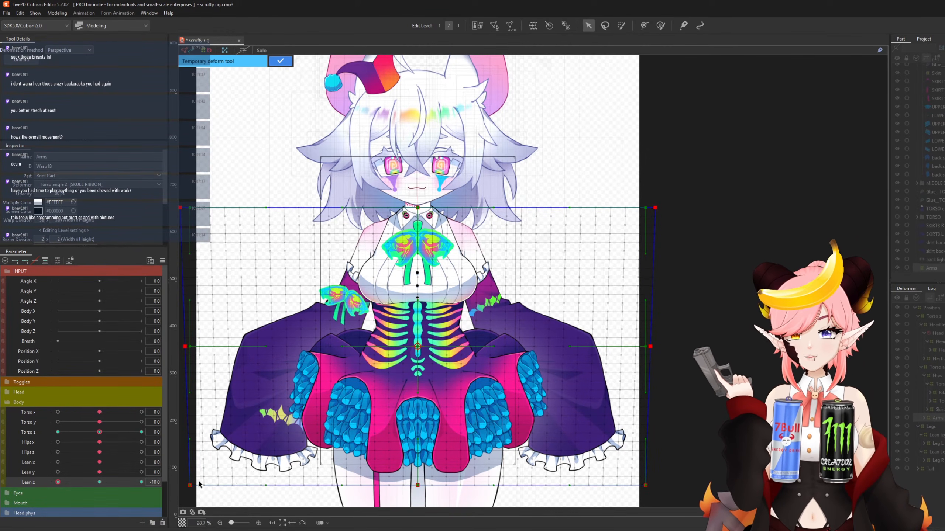
pyautogui.moveTo(192, 489); pyautogui.dragTo(192, 487)
pyautogui.hotkey('ctrl', 'z')
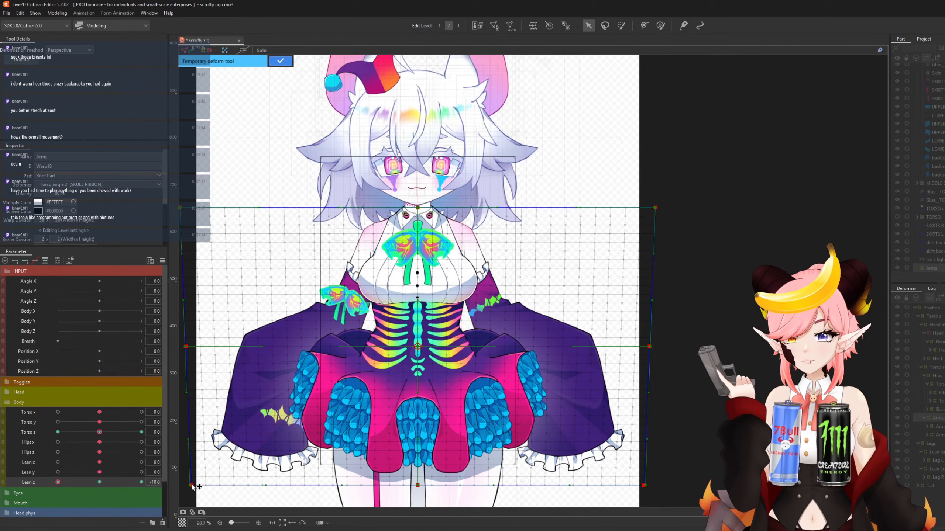
pyautogui.click(281, 63)
# At Lean z 10, narrow the Arms deformer's upper edge and slightly widen its lower edge with Perspective deformation, and return to Lean z -10.
pyautogui.moveTo(70, 485); pyautogui.dragTo(186, 489)
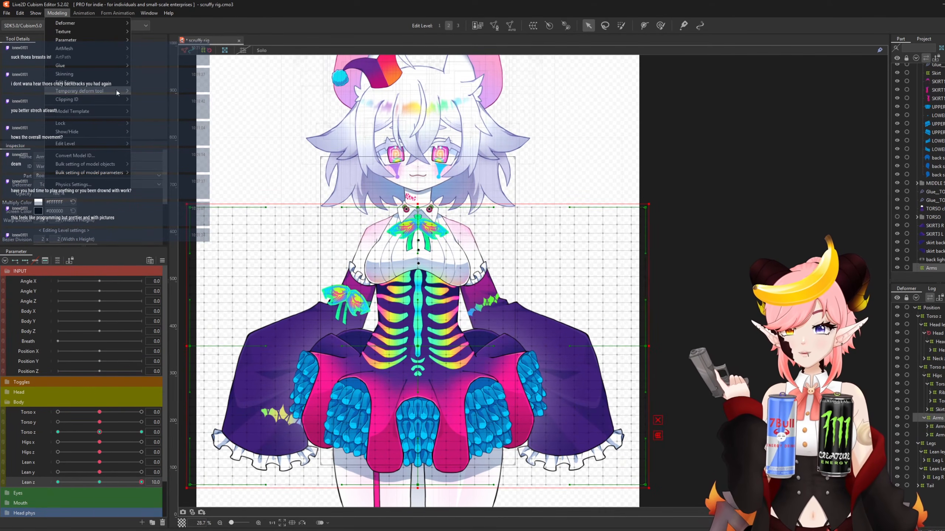
pyautogui.moveTo(117, 92)
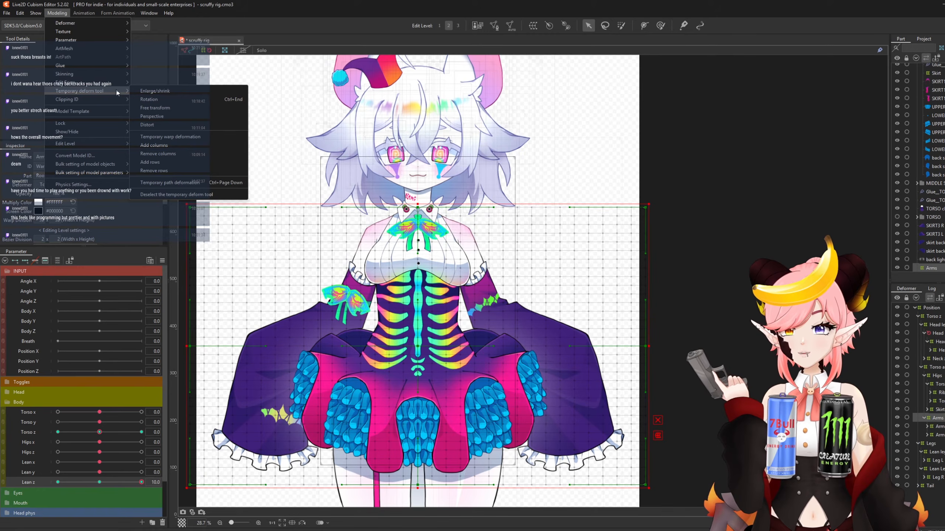
pyautogui.click(160, 116)
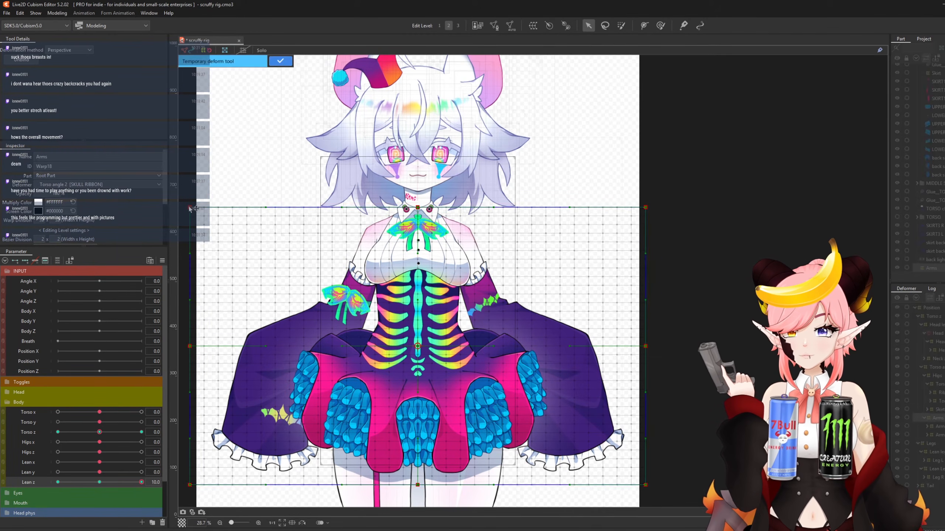
pyautogui.moveTo(190, 208); pyautogui.dragTo(204, 211)
pyautogui.moveTo(188, 488); pyautogui.dragTo(186, 489)
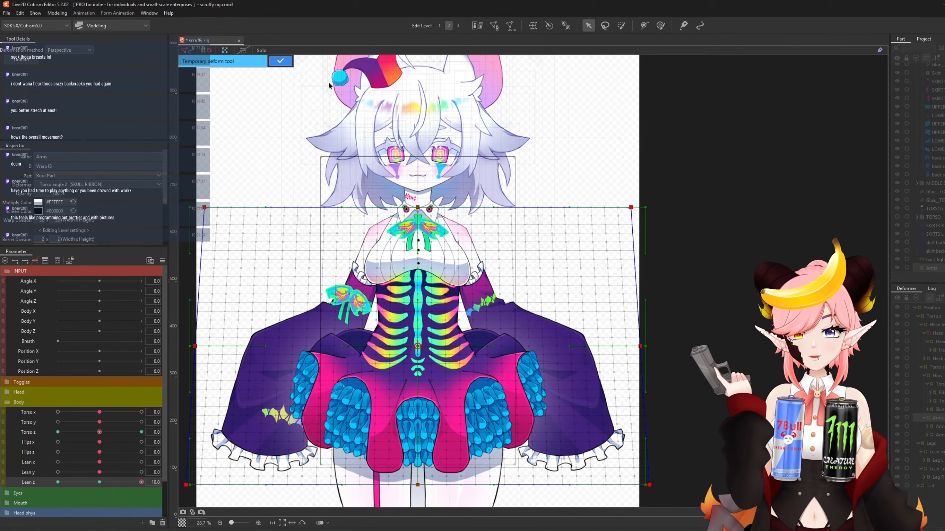
pyautogui.click(282, 61)
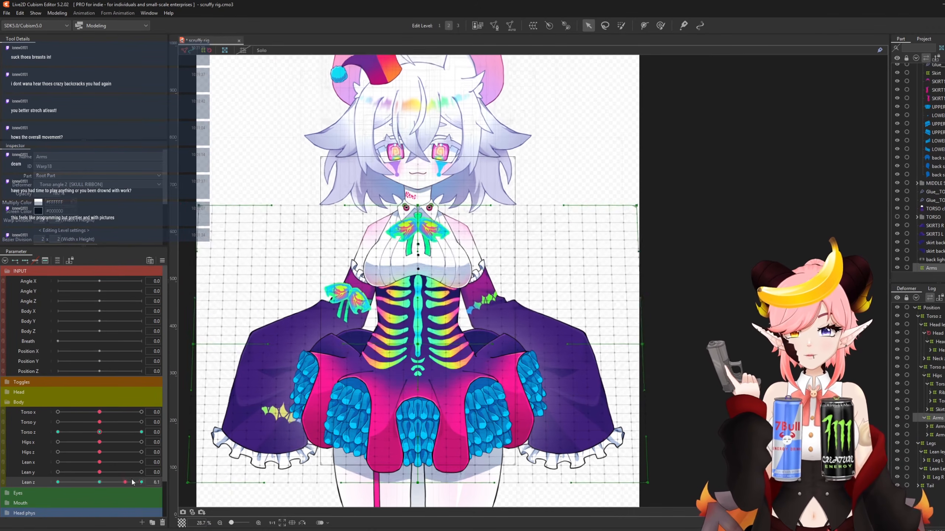
pyautogui.moveTo(142, 481); pyautogui.dragTo(13, 462)
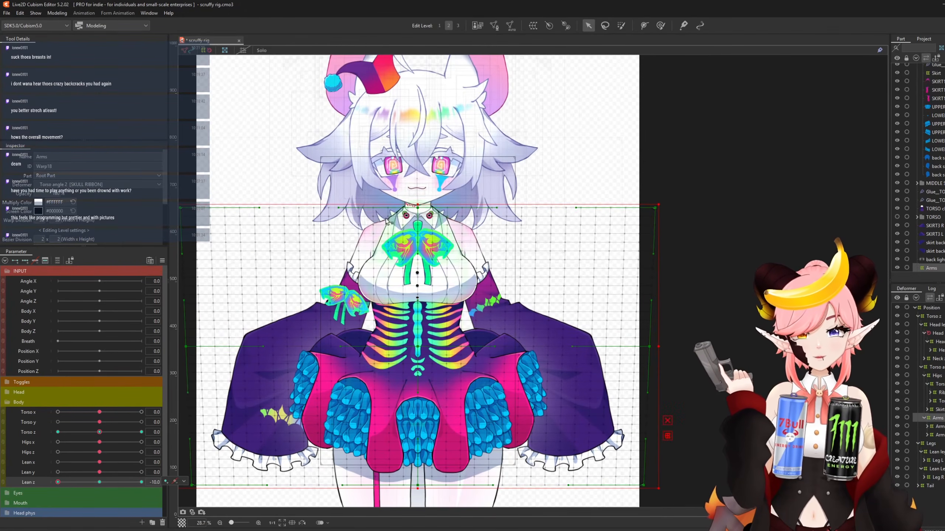
# Examine the Torso angle deformer around the chest and neck at Lean z 10, 0 and -10.
pyautogui.scroll(-2, 388, 222)
pyautogui.moveTo(141, 483); pyautogui.dragTo(99, 484)
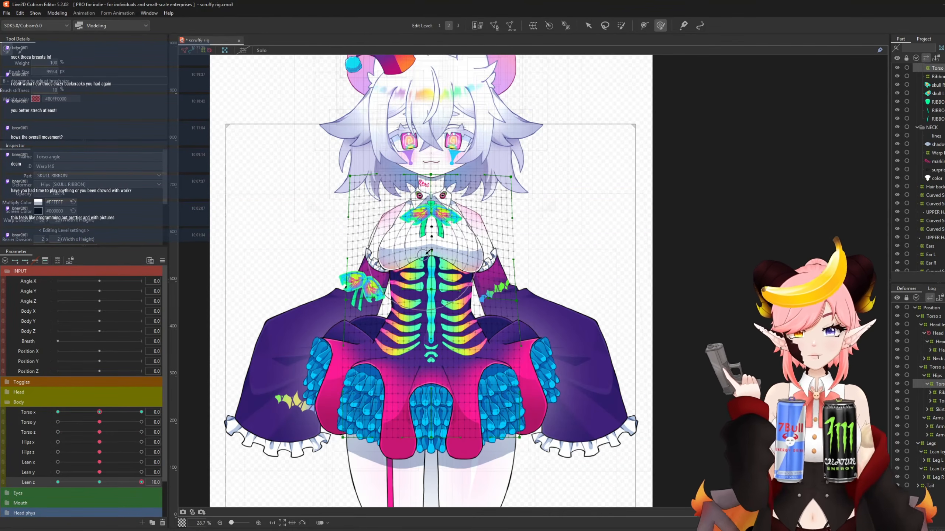
pyautogui.moveTo(99, 482); pyautogui.dragTo(141, 483)
pyautogui.scroll(2, 434, 185)
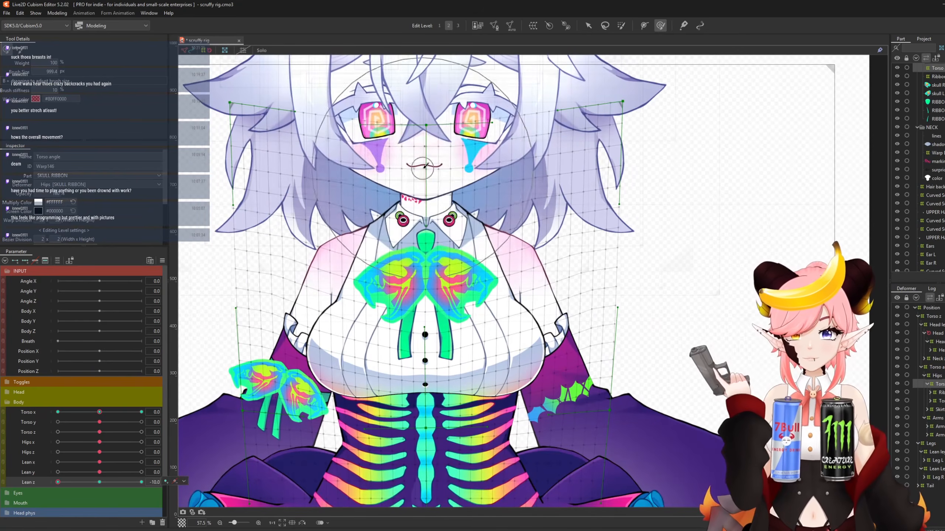
pyautogui.scroll(-1, 375, 156)
pyautogui.scroll(1, 406, 166)
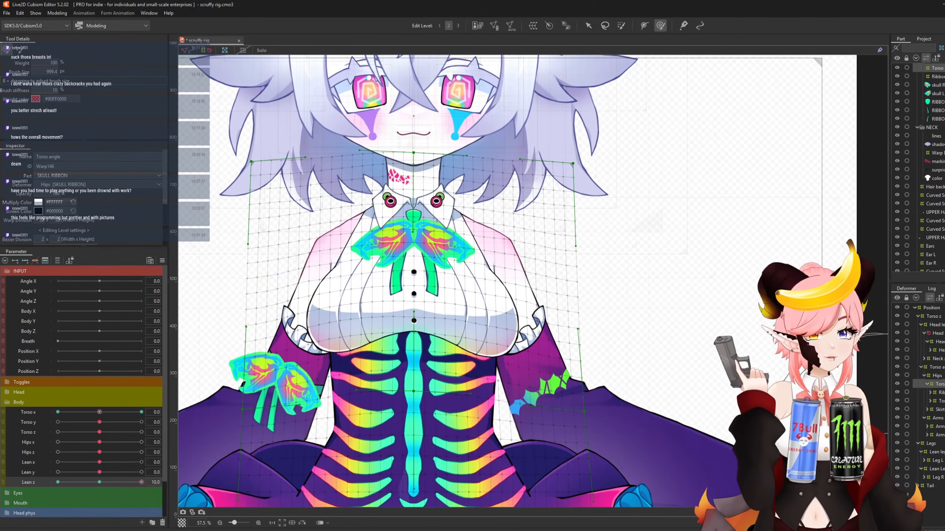
pyautogui.click(924, 359)
pyautogui.click(932, 469)
pyautogui.click(99, 482)
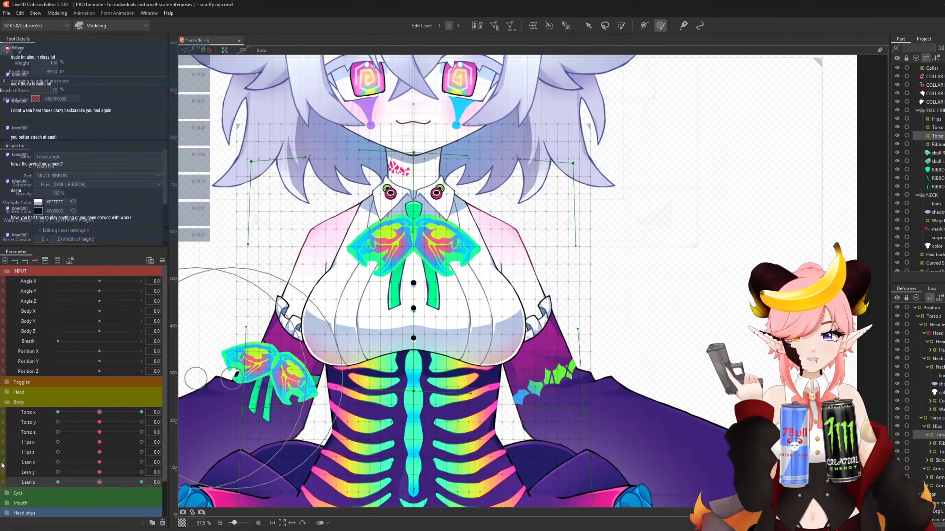
# Reshape the Collar deformer with the deform brush at Lean z 10 and -10 to fit the neck, and save the model.
pyautogui.click(932, 401)
pyautogui.click(141, 482)
pyautogui.scroll(3, 254, 193)
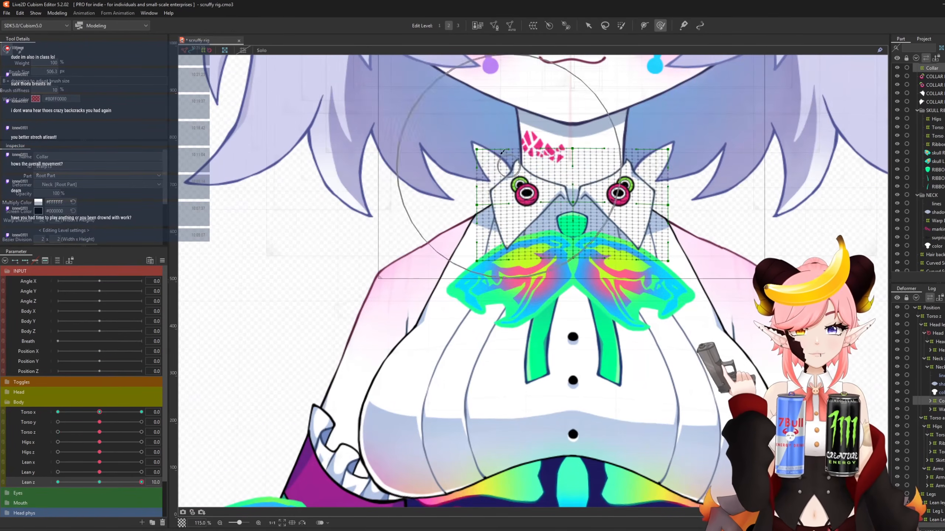
pyautogui.scroll(-1, 662, 288)
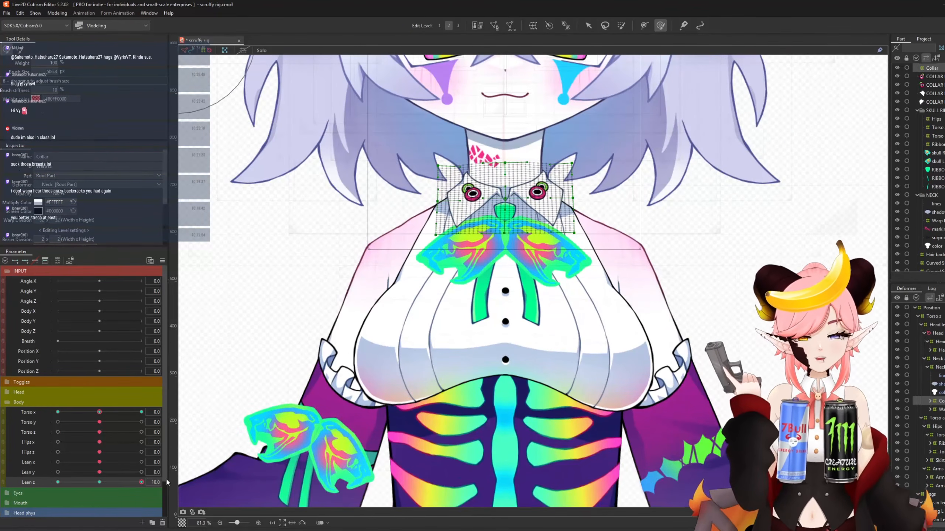
pyautogui.moveTo(159, 482); pyautogui.dragTo(57, 483)
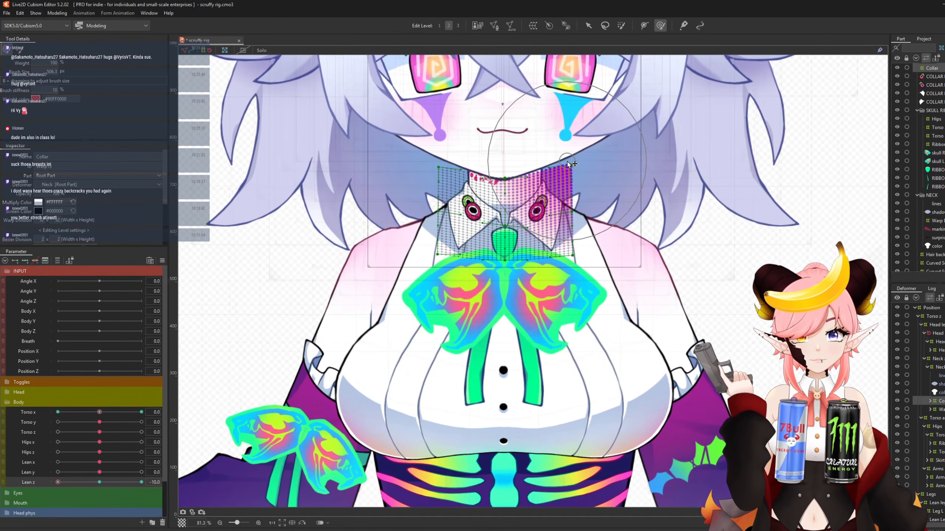
pyautogui.scroll(-3, 422, 257)
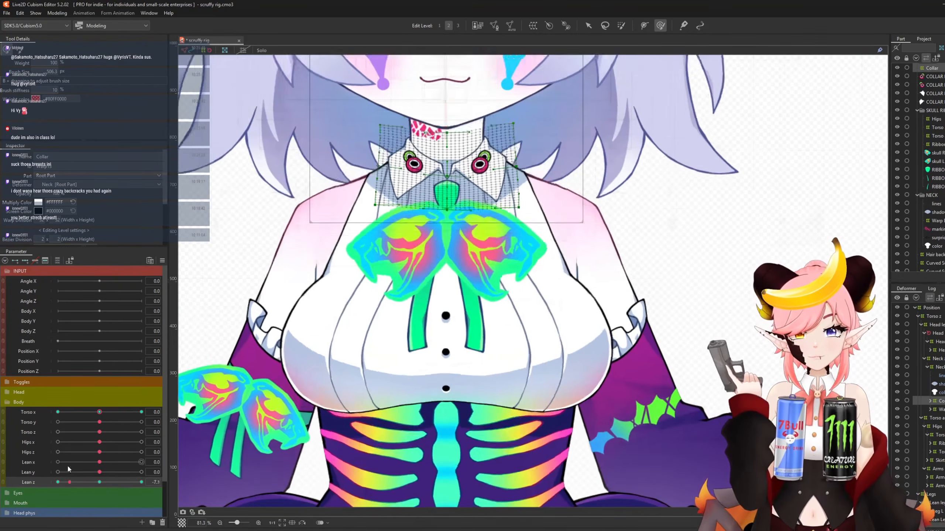
pyautogui.hotkey('ctrl', 's')
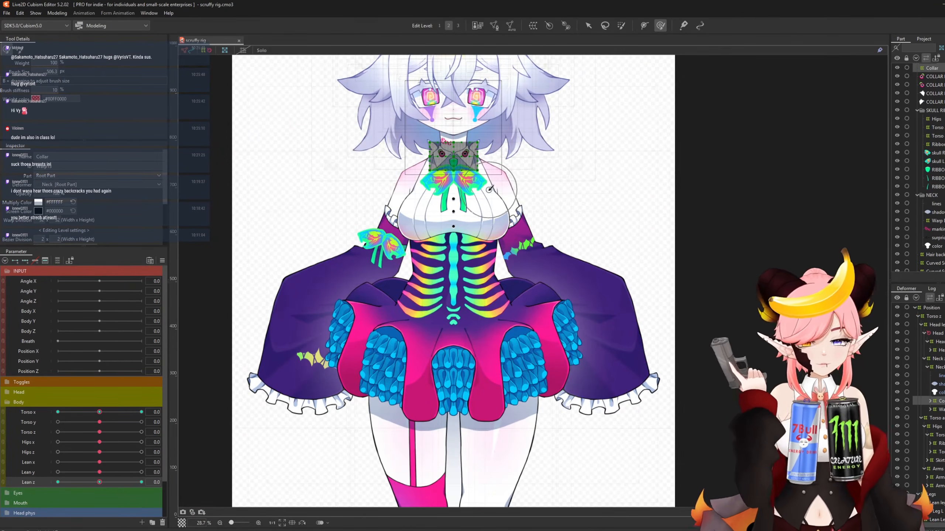
# Add a physics group named Lean x with the Angle phys physics model preset.
pyautogui.click(589, 26)
pyautogui.click(755, 170)
pyautogui.scroll(-1, 599, 257)
pyautogui.scroll(2, 480, 157)
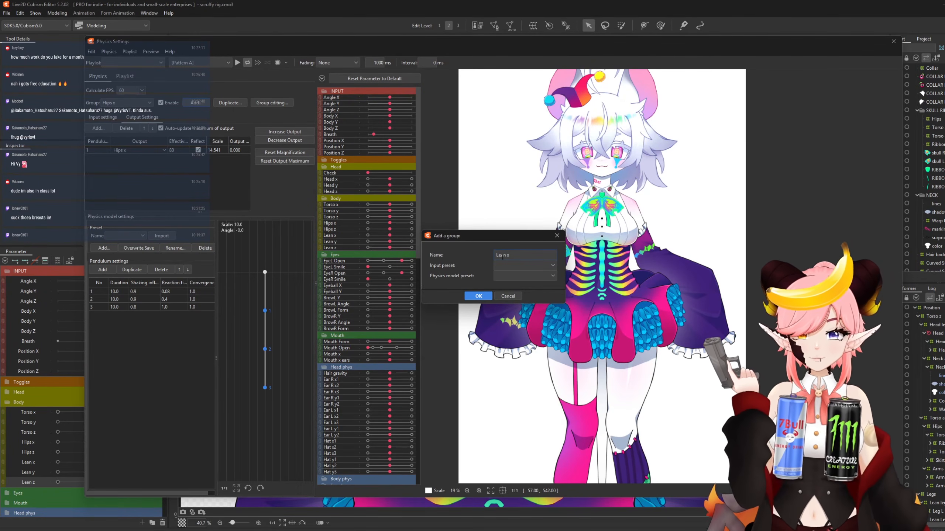
pyautogui.click(512, 273)
pyautogui.click(519, 267)
pyautogui.click(510, 276)
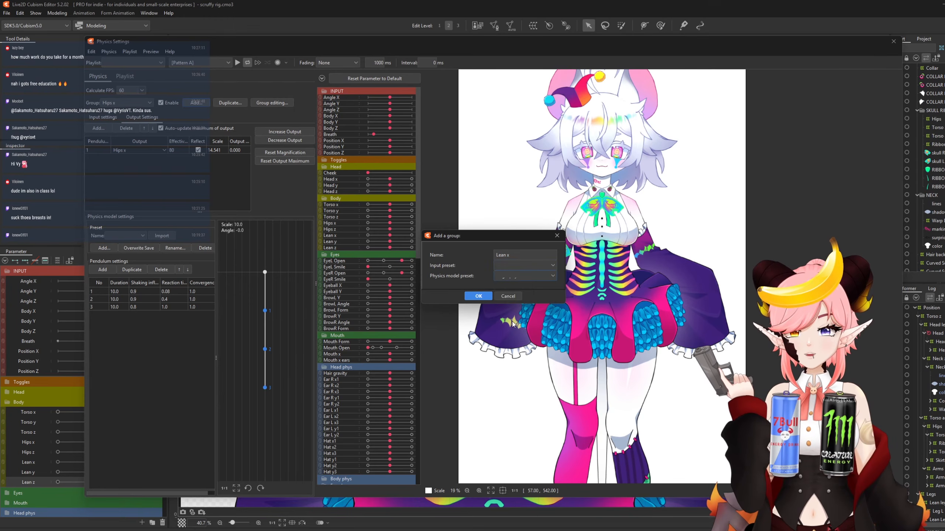
pyautogui.click(478, 296)
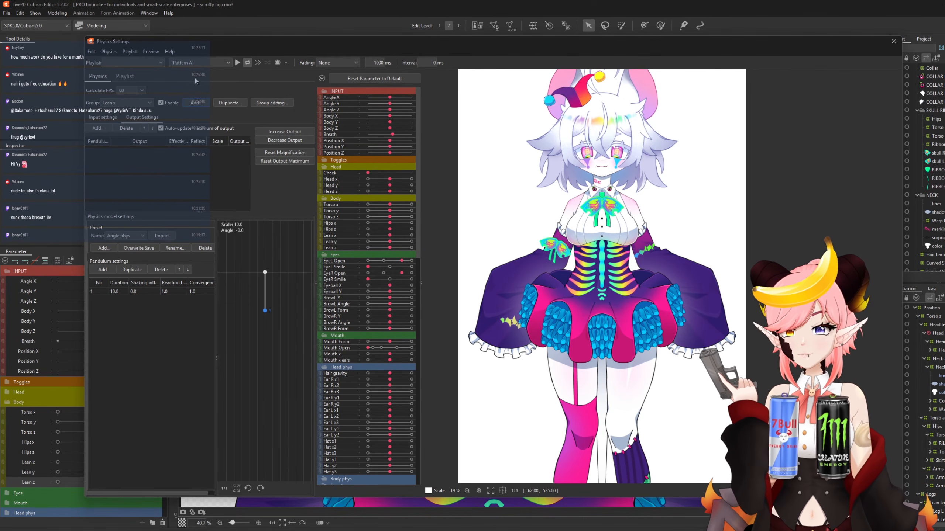
# Set the cursor tracking type of Position X to Left mouse button X.
pyautogui.click(150, 52)
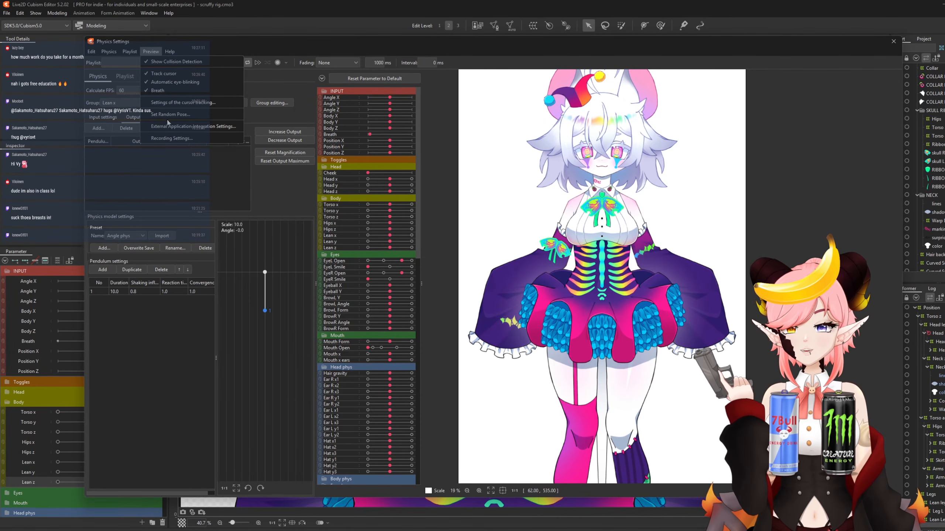
pyautogui.click(170, 103)
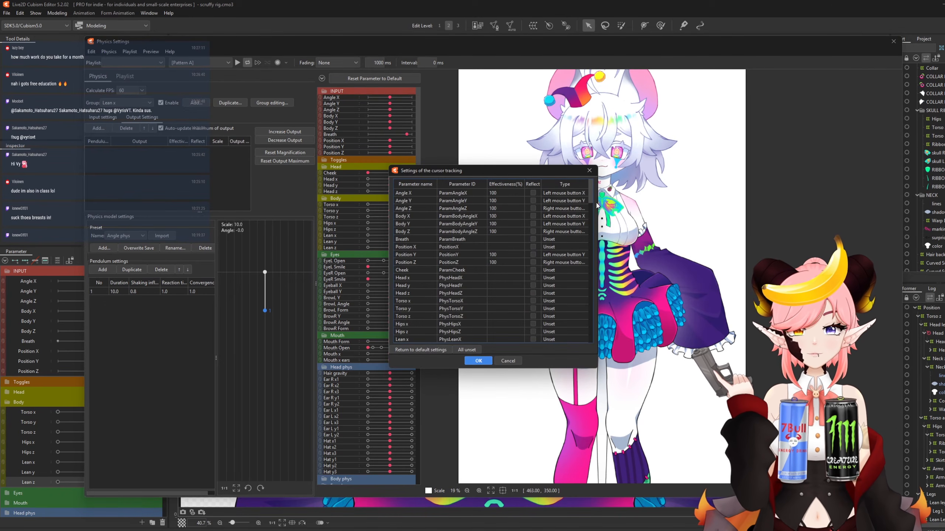
pyautogui.moveTo(592, 198); pyautogui.dragTo(592, 201)
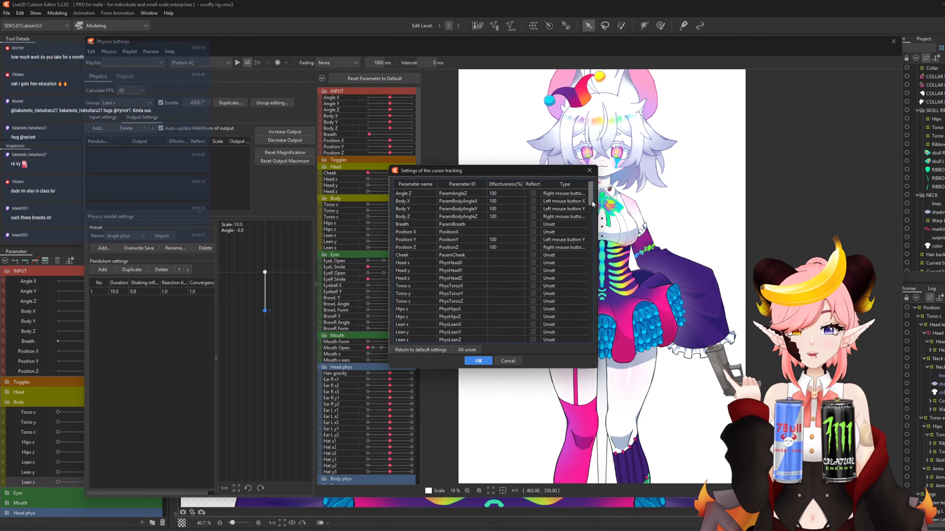
pyautogui.click(559, 232)
pyautogui.click(561, 239)
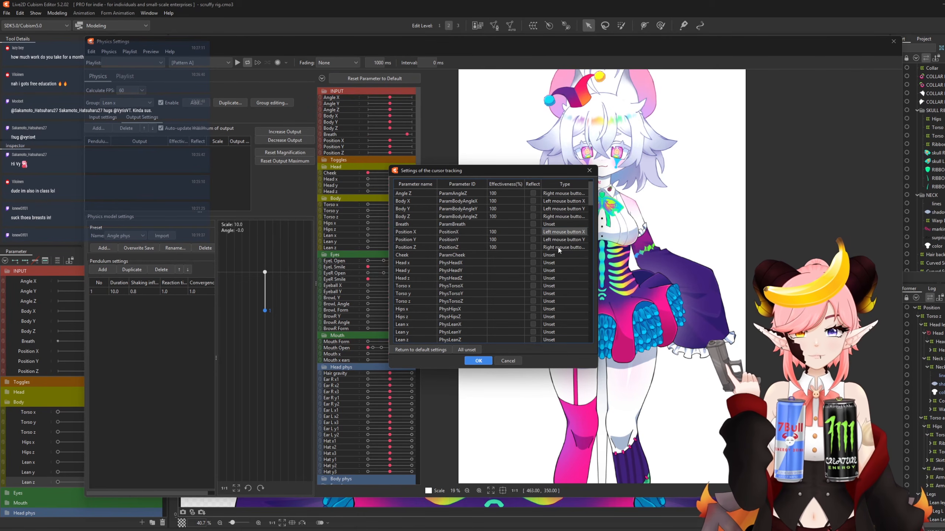
pyautogui.click(478, 360)
# Add Position X as an Angle input of the Lean x group at 100 effectiveness, and set the angle normalization from -30 to 30.
pyautogui.click(103, 117)
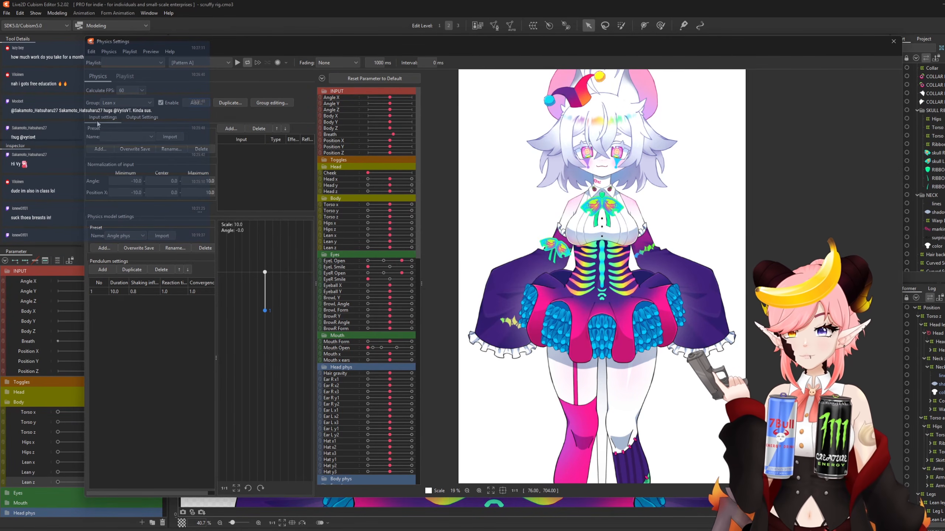
pyautogui.click(230, 129)
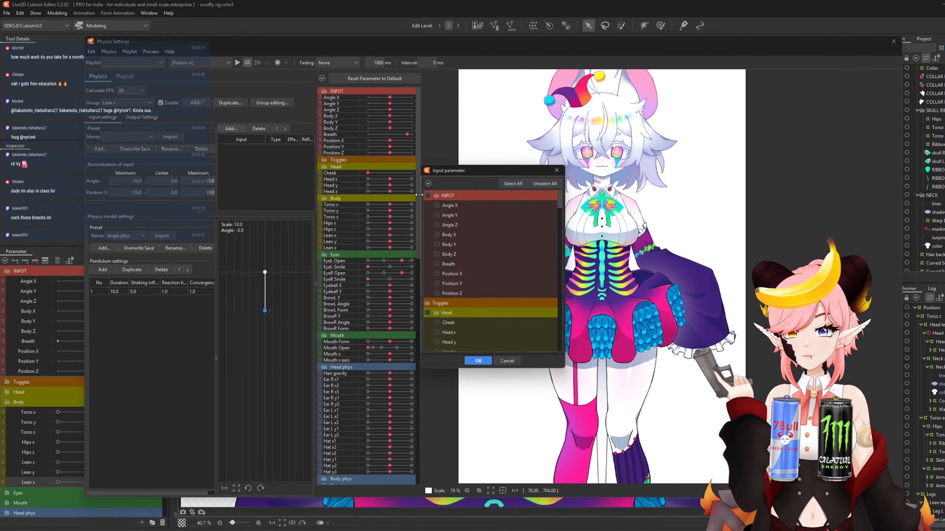
pyautogui.click(437, 276)
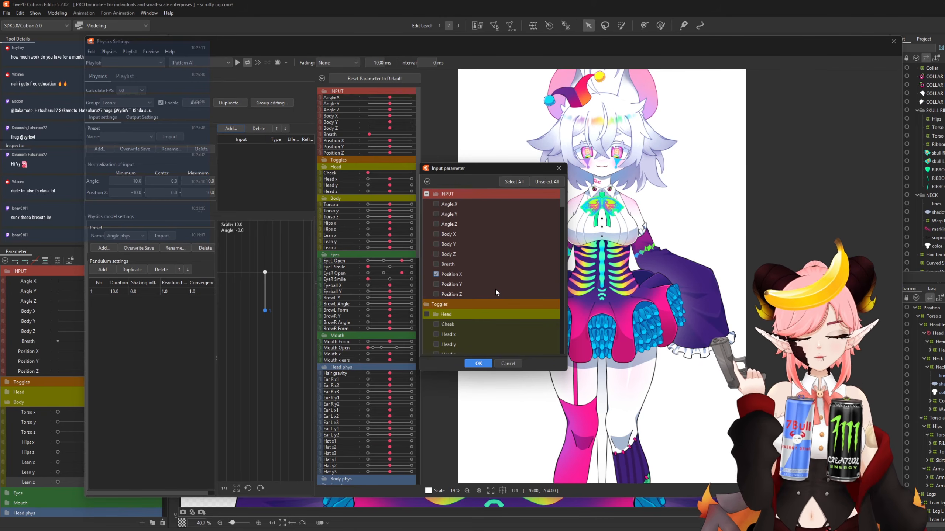
pyautogui.click(478, 364)
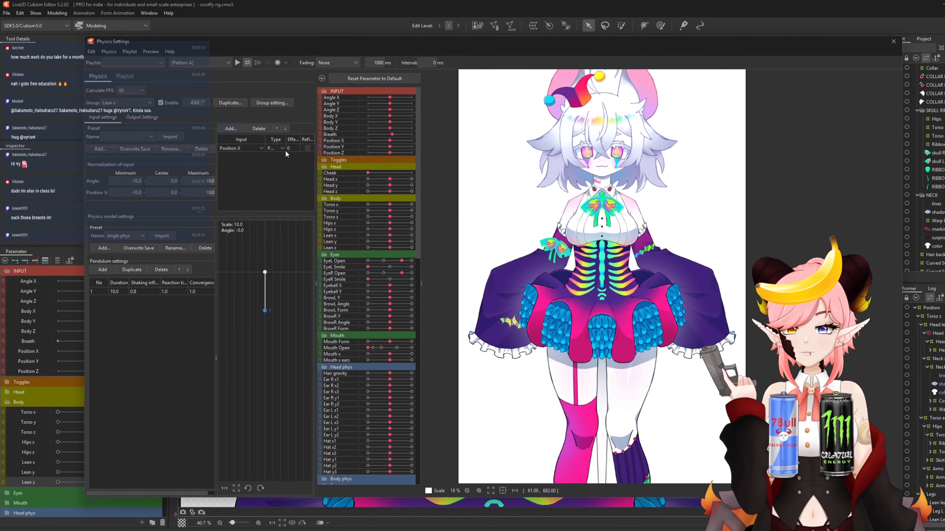
pyautogui.click(275, 147)
pyautogui.click(275, 164)
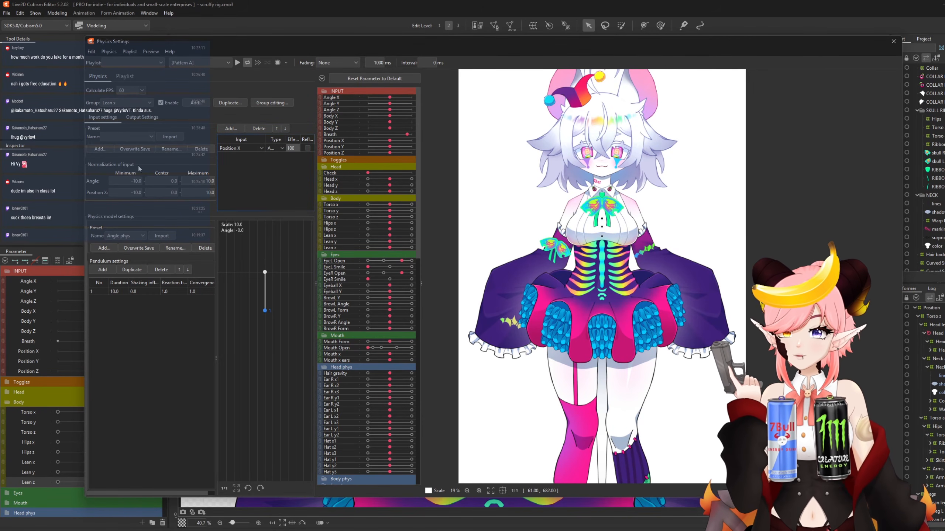
pyautogui.doubleClick(139, 180)
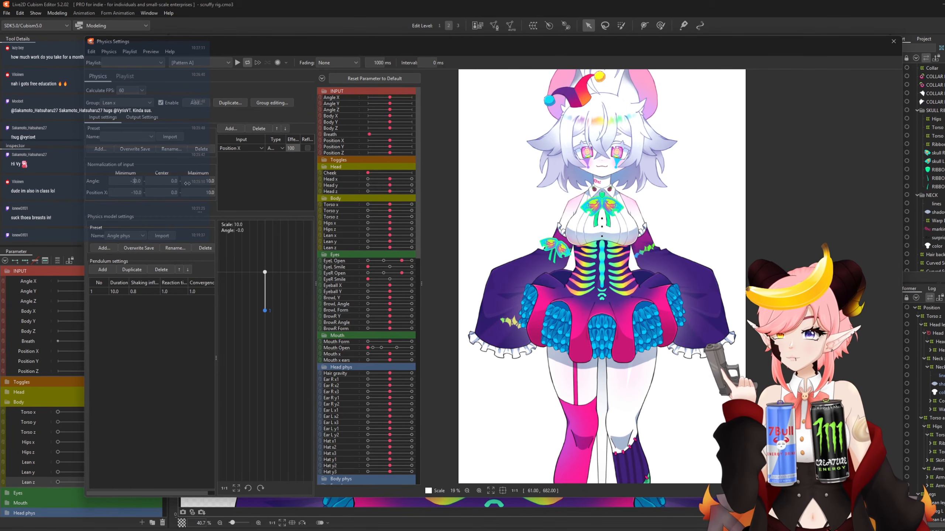
pyautogui.doubleClick(207, 181)
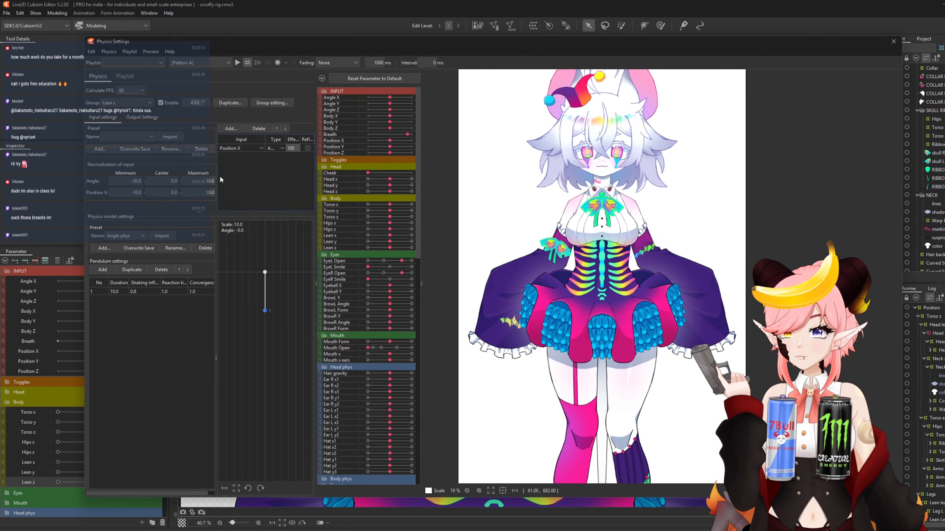
# Add Lean x from the Body parameters as the output of the Lean x physics group.
pyautogui.click(142, 117)
pyautogui.click(98, 129)
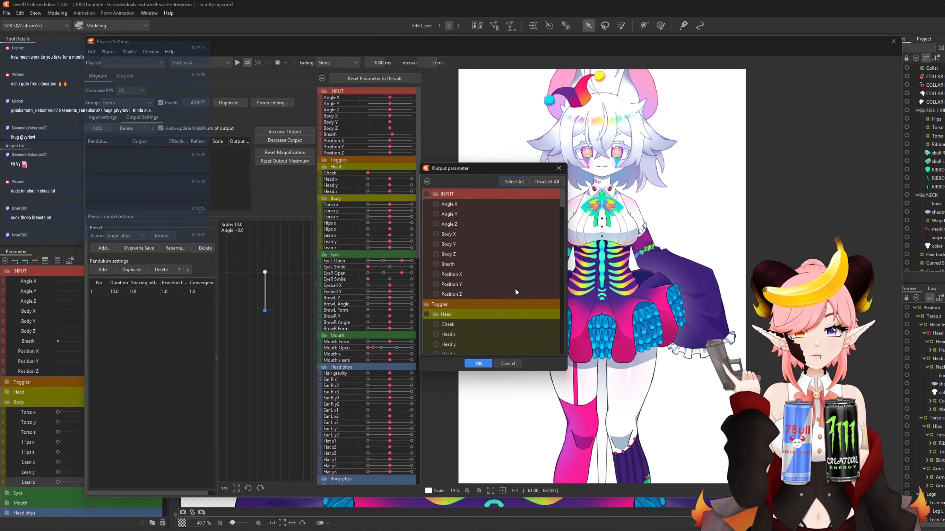
pyautogui.scroll(-5, 514, 292)
pyautogui.scroll(-12, 511, 291)
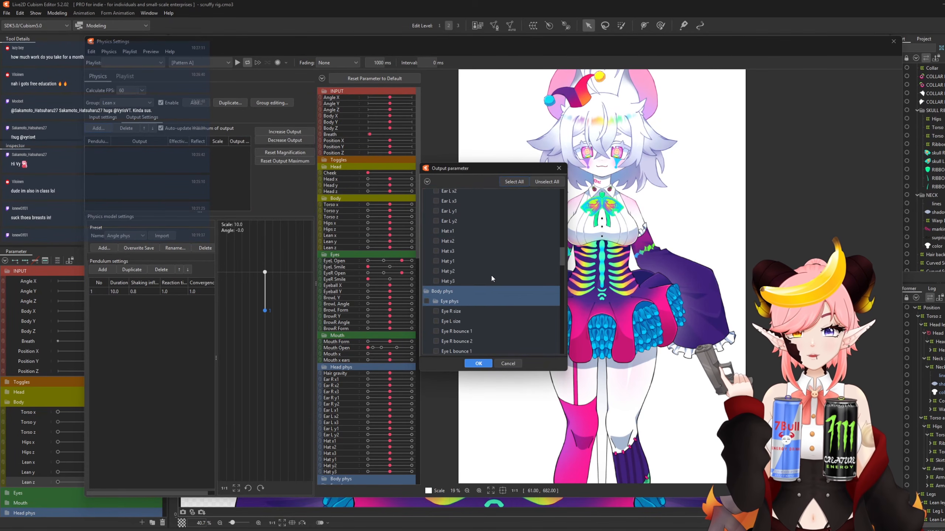
pyautogui.scroll(-5, 492, 276)
pyautogui.moveTo(561, 280); pyautogui.dragTo(548, 220)
pyautogui.click(448, 262)
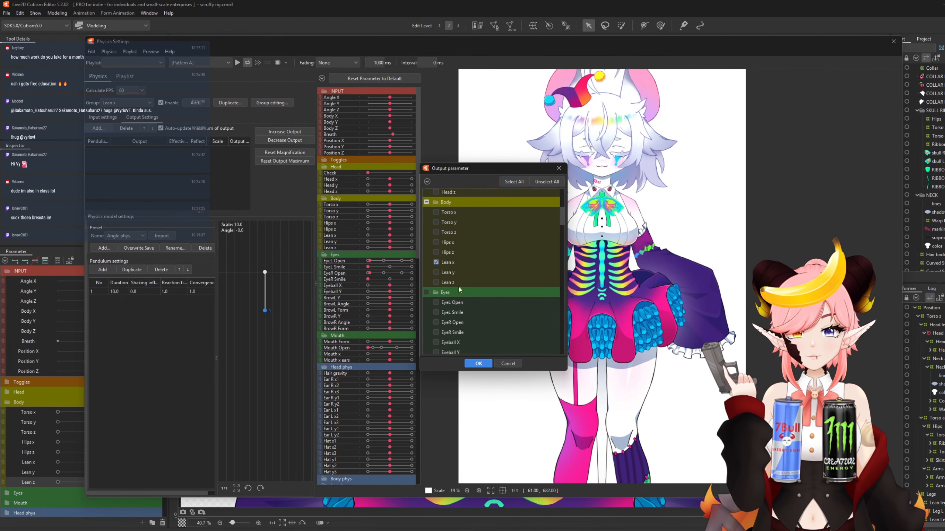
pyautogui.click(478, 363)
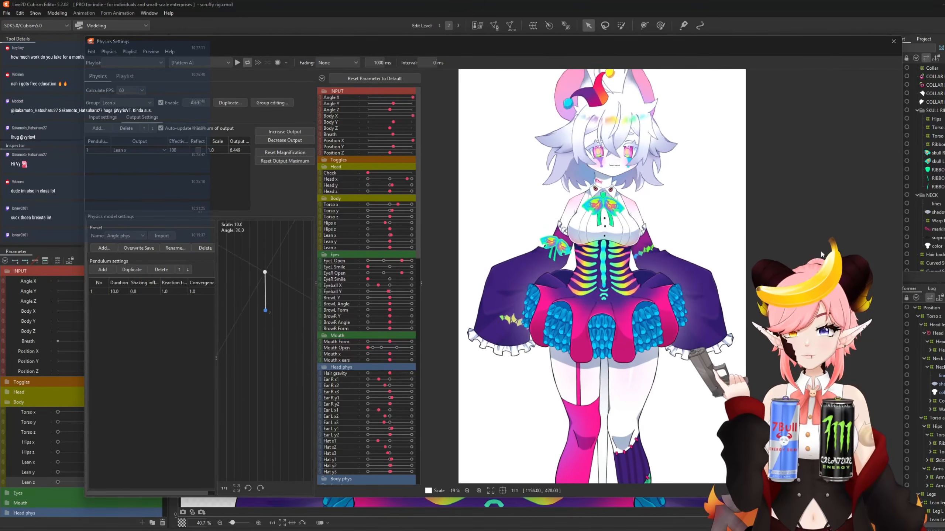
# Set the scale of the Lean x output to 15.0.
pyautogui.click(279, 151)
pyautogui.click(520, 282)
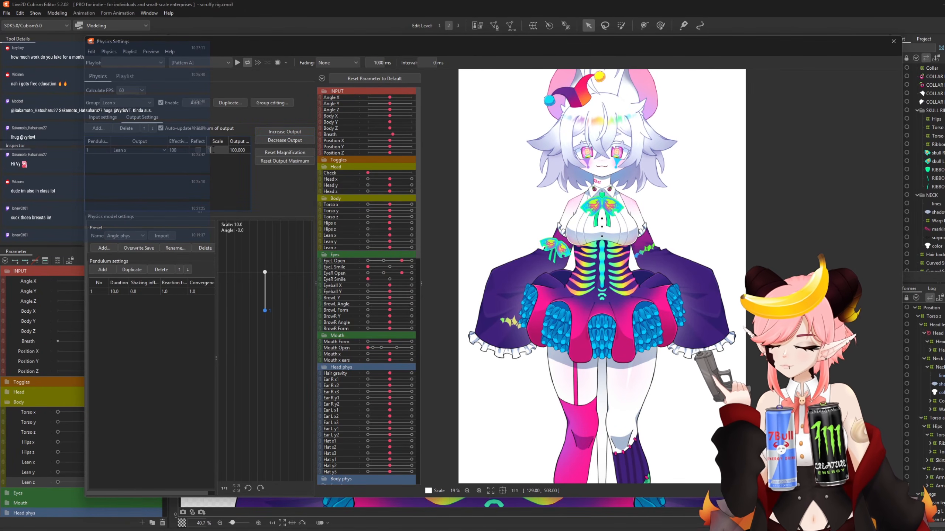
pyautogui.press('Return')
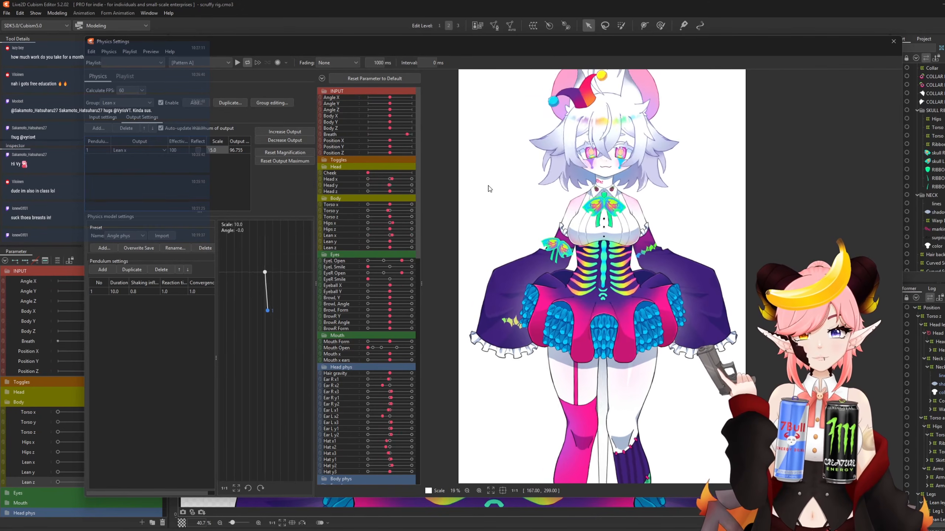
# Set the cursor tracking type of Position X to Unset.
pyautogui.scroll(-2, 433, 222)
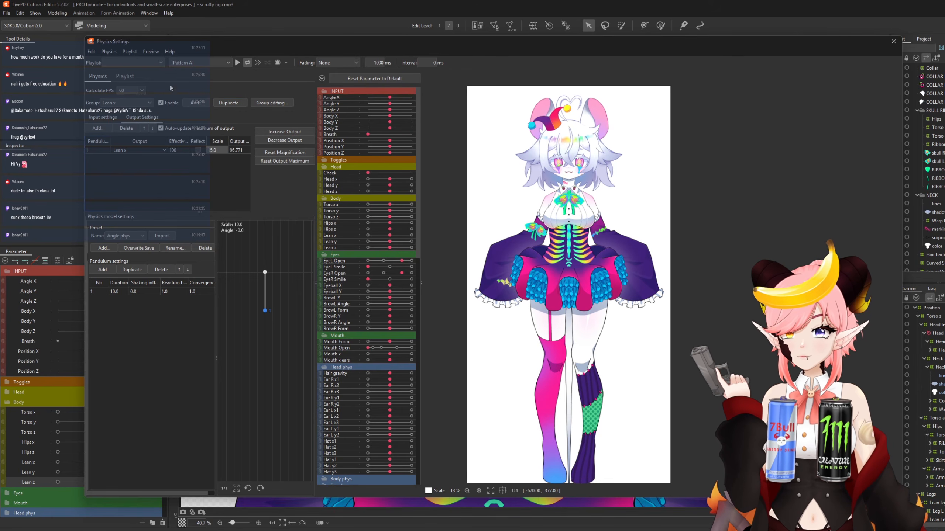
pyautogui.click(145, 52)
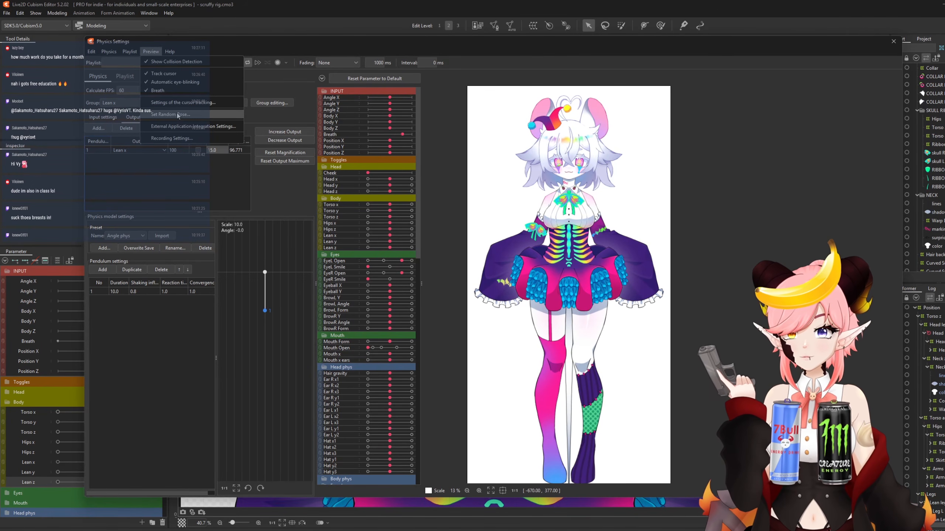
pyautogui.click(187, 102)
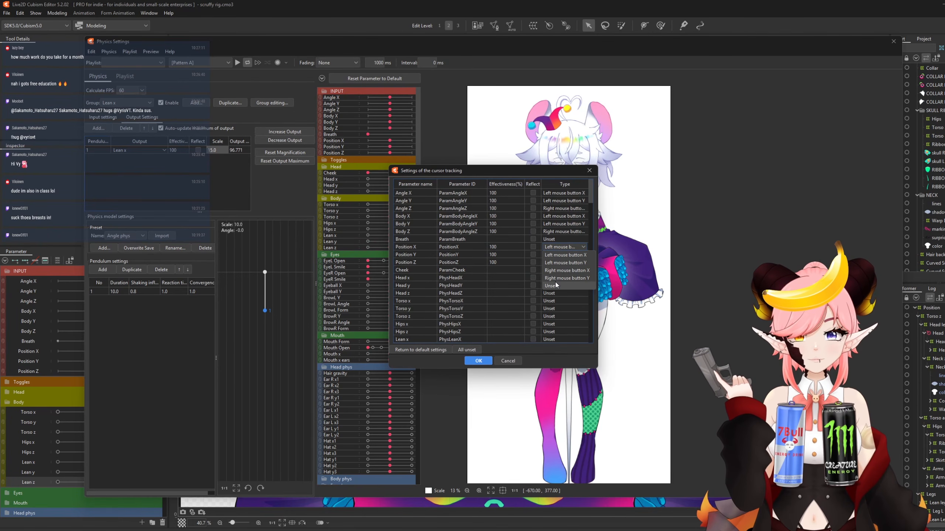
pyautogui.click(478, 361)
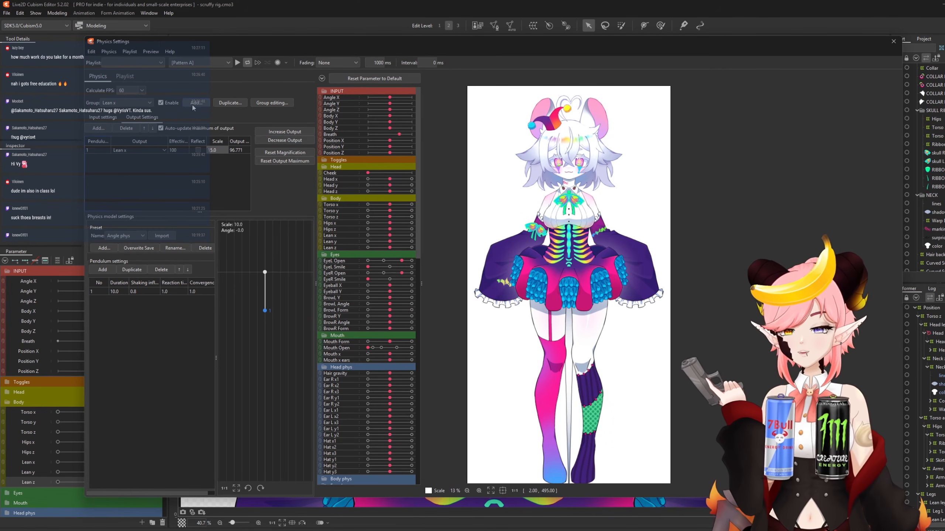
# Duplicate the Lean x physics group as Lean y and change its input parameter to Position Y.
pyautogui.click(223, 104)
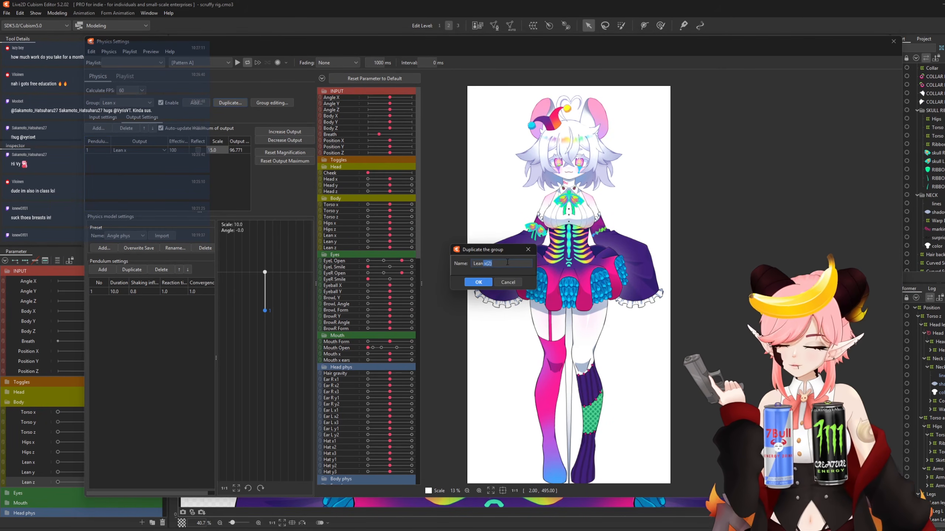
pyautogui.click(470, 283)
pyautogui.click(103, 117)
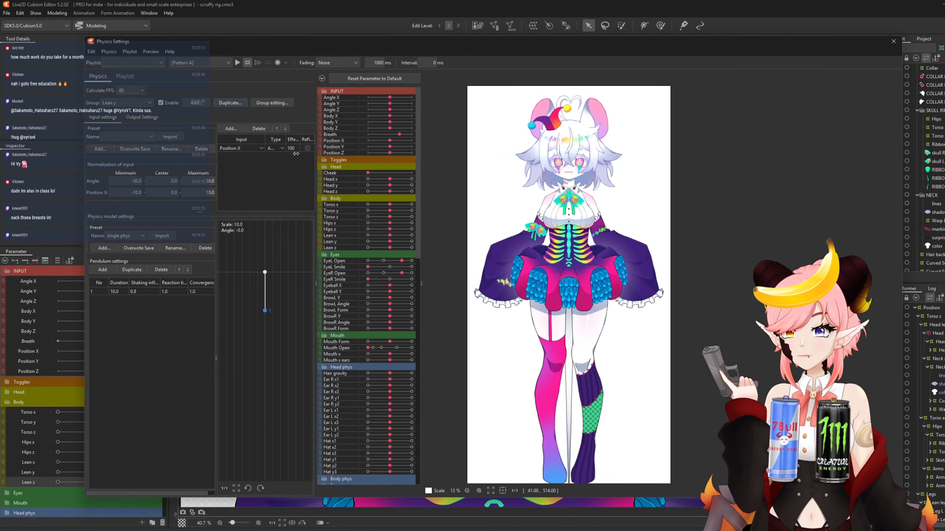
pyautogui.click(244, 148)
pyautogui.click(239, 210)
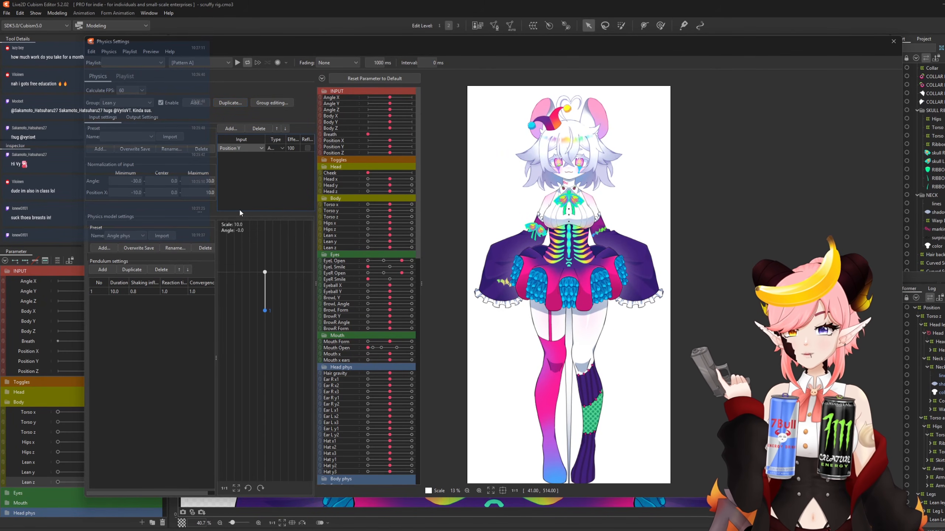
# Change the output parameter of the Lean y physics group to Lean y.
pyautogui.click(136, 117)
pyautogui.click(132, 149)
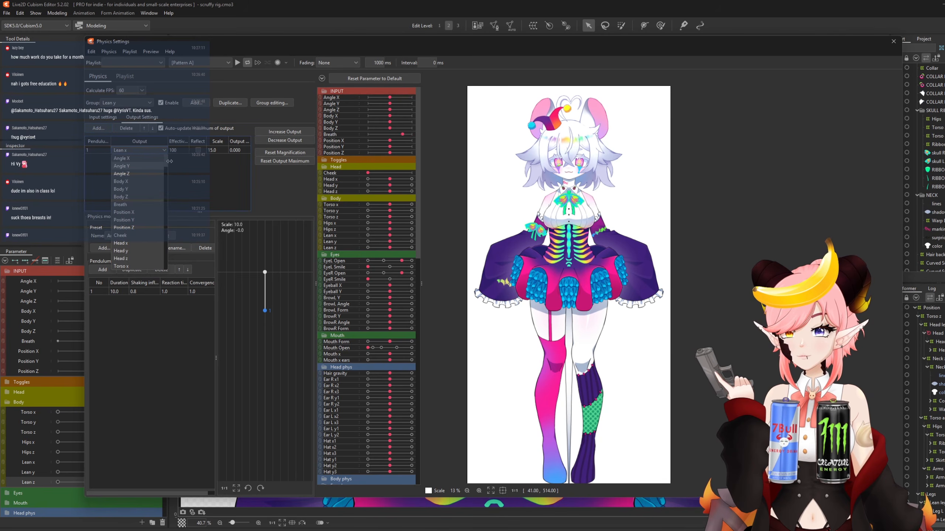
pyautogui.moveTo(166, 257); pyautogui.dragTo(166, 172)
pyautogui.scroll(-2, 164, 180)
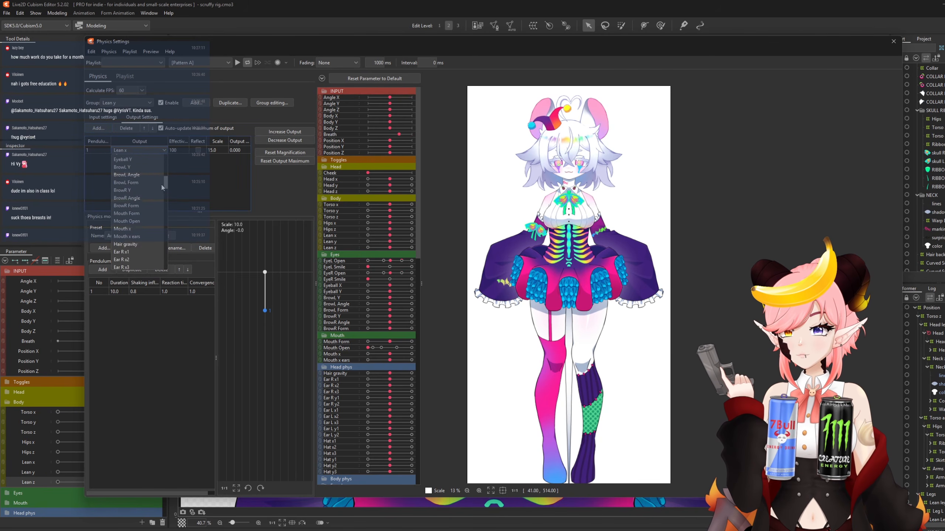
pyautogui.click(122, 196)
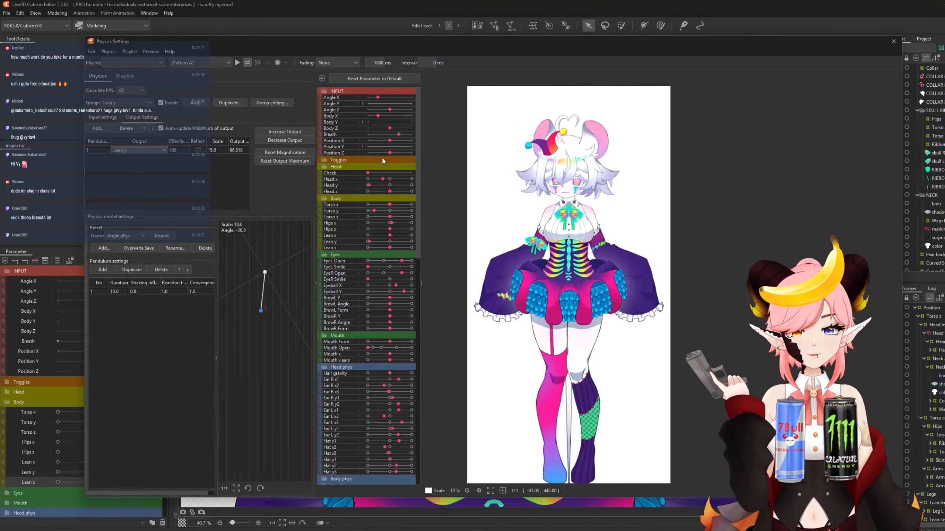
# Duplicate the Lean y physics group as Lean z and change its input parameter to Position Z.
pyautogui.click(229, 103)
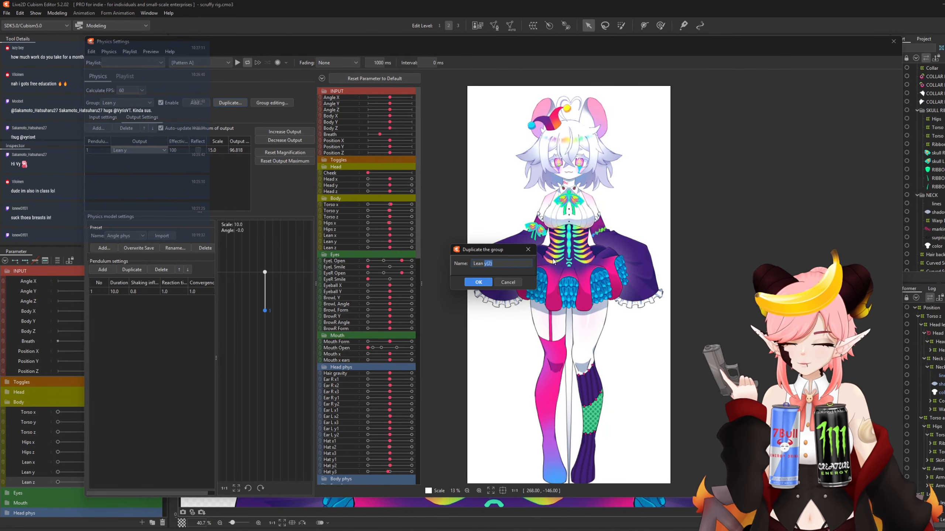
pyautogui.write('z')
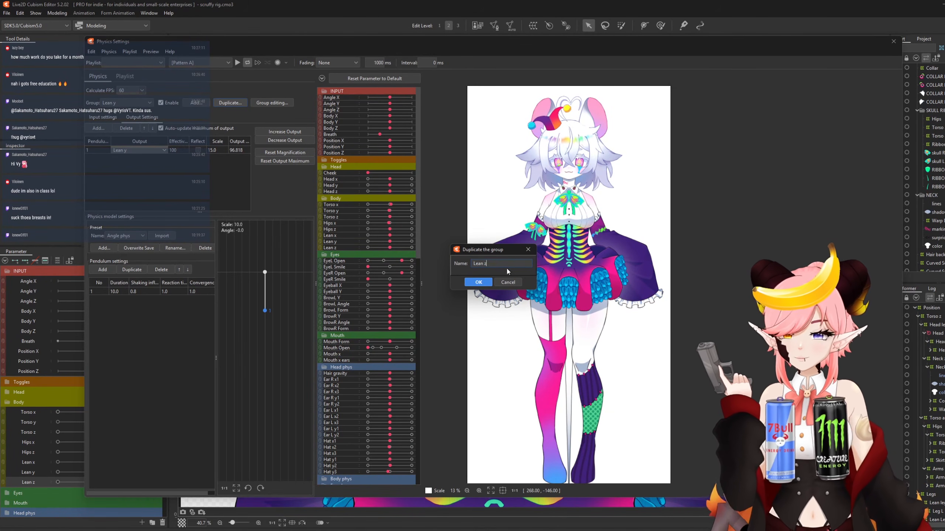
pyautogui.click(478, 282)
pyautogui.click(105, 118)
pyautogui.click(242, 148)
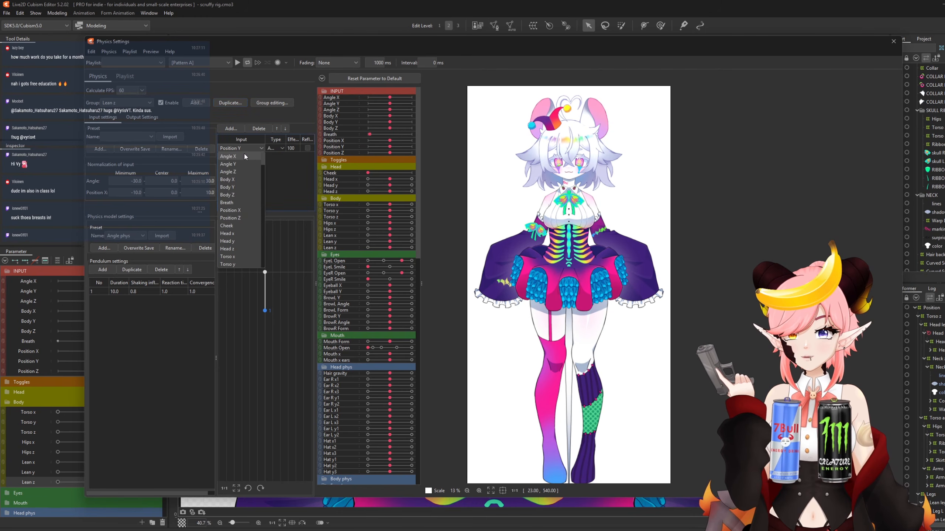
pyautogui.click(242, 218)
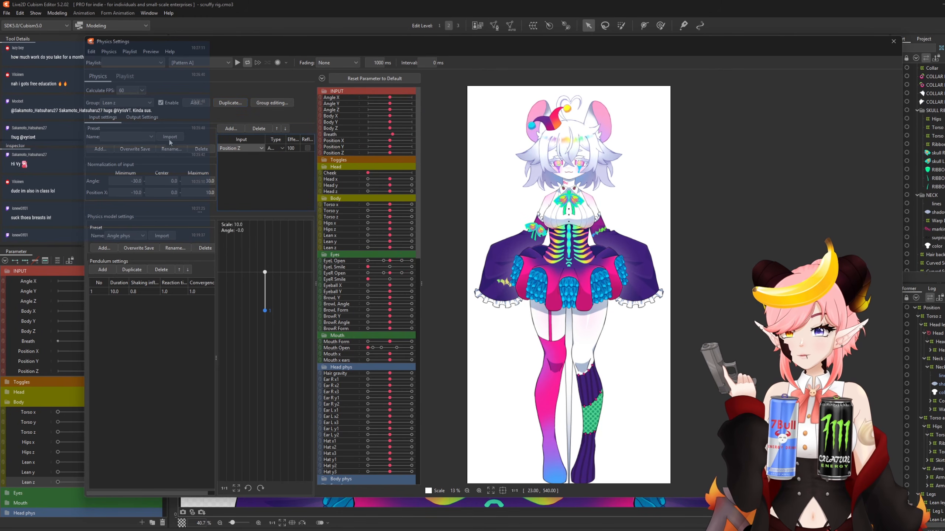
# Change the output parameter of the Lean z physics group to Lean z.
pyautogui.click(142, 117)
pyautogui.click(136, 150)
pyautogui.moveTo(165, 166); pyautogui.dragTo(166, 179)
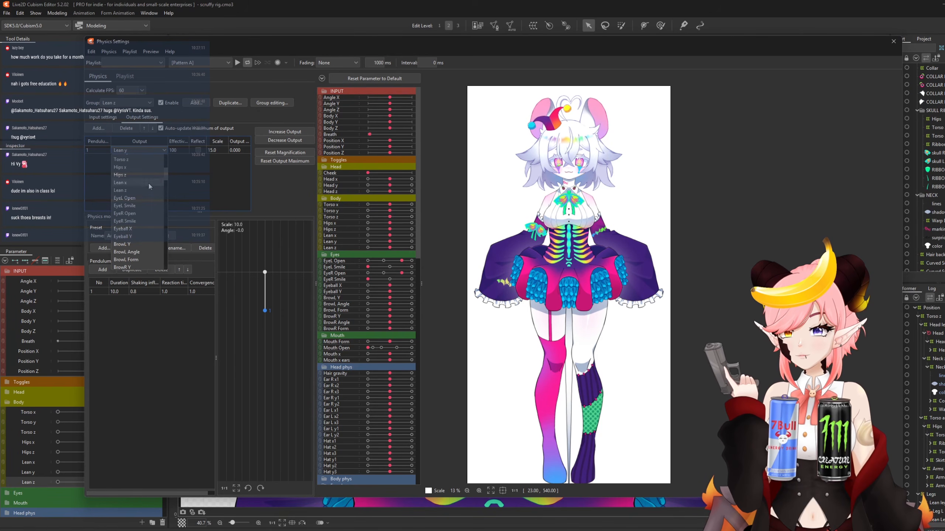
pyautogui.click(134, 191)
# Preview the leaning physics by making the whole model follow the cursor in several directions, and close the physics settings.
pyautogui.scroll(-2, 501, 201)
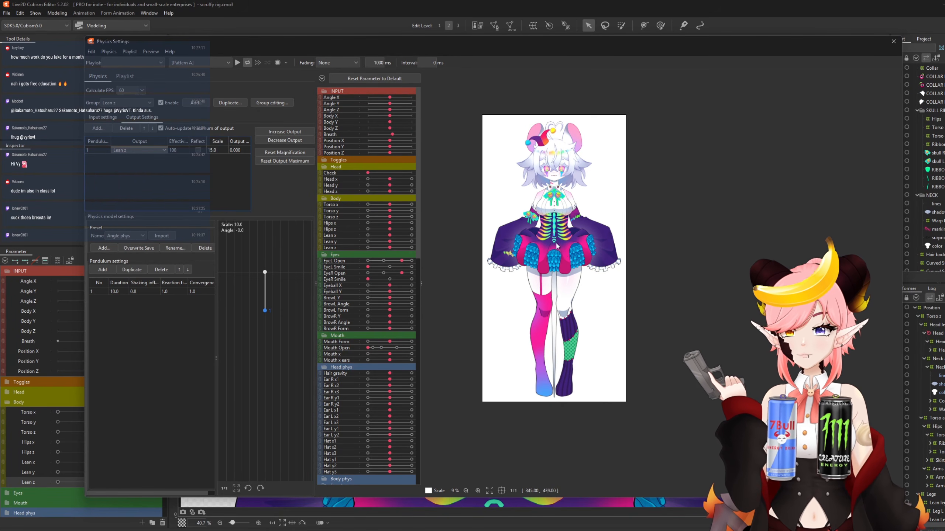
pyautogui.moveTo(570, 274); pyautogui.dragTo(569, 182)
pyautogui.moveTo(582, 411); pyautogui.dragTo(886, 92)
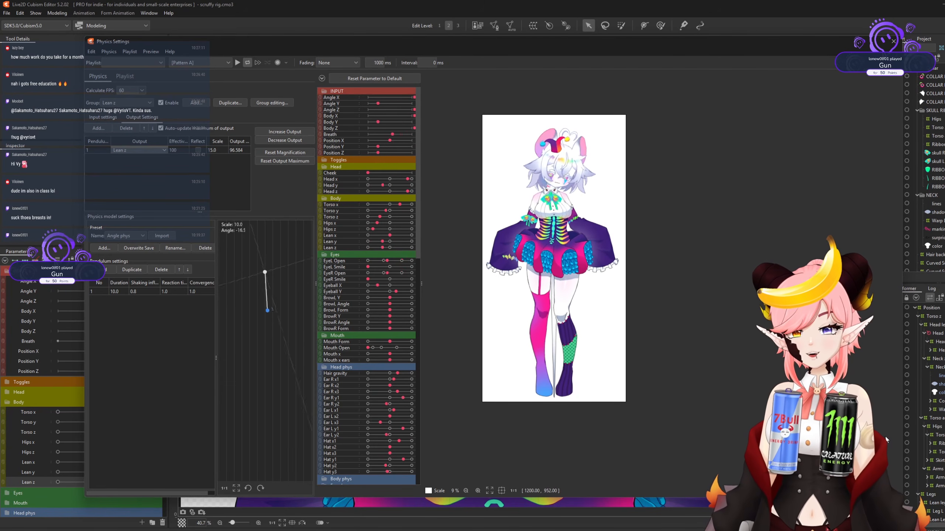
pyautogui.click(894, 42)
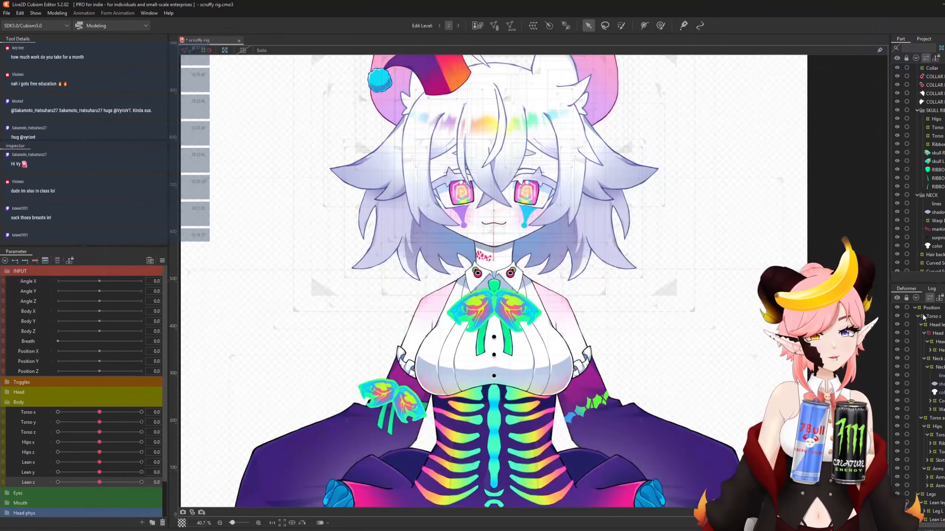
# Synthesize all four corners of the Torso z warp deformer for the Torso z and Lean y parameters.
pyautogui.click(434, 353)
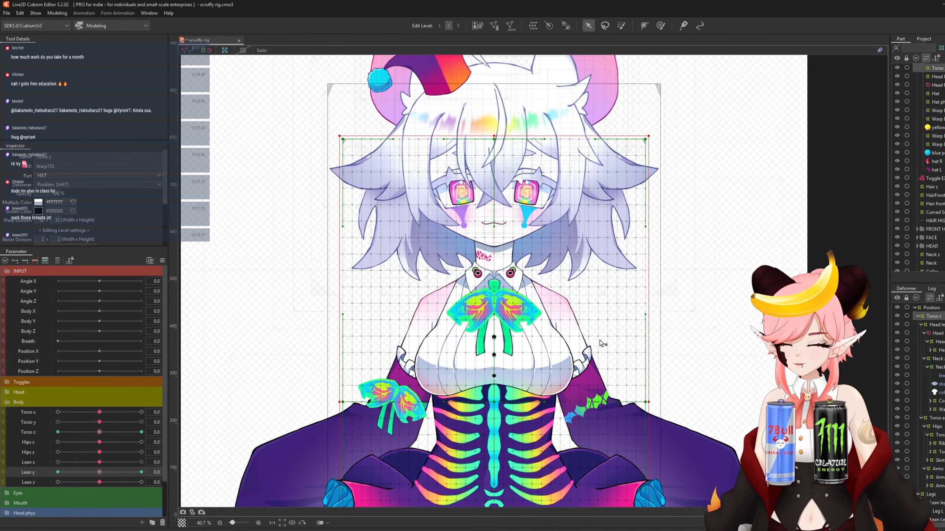
pyautogui.hotkey('ctrl', '4')
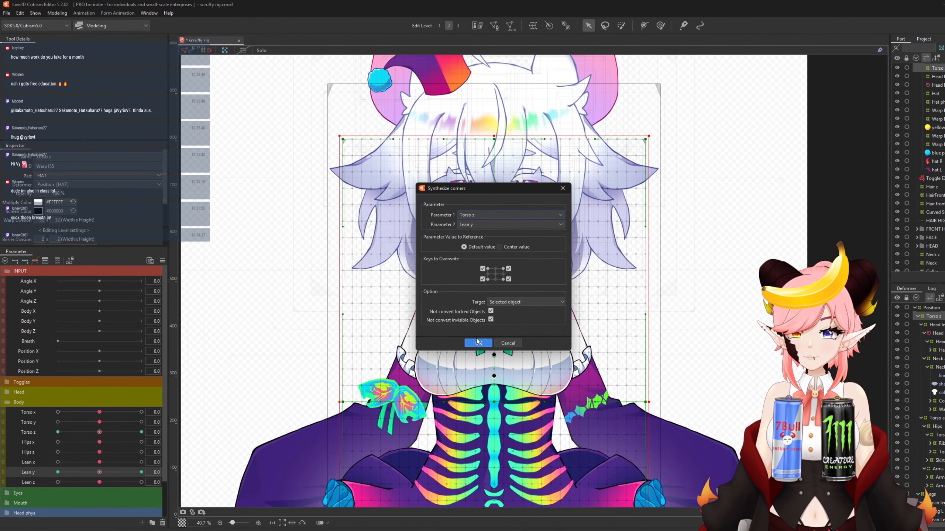
pyautogui.click(471, 342)
# Reopen the physics settings and preview the full body's combined lean and torso motion with cursor tracking.
pyautogui.click(56, 12)
pyautogui.click(84, 187)
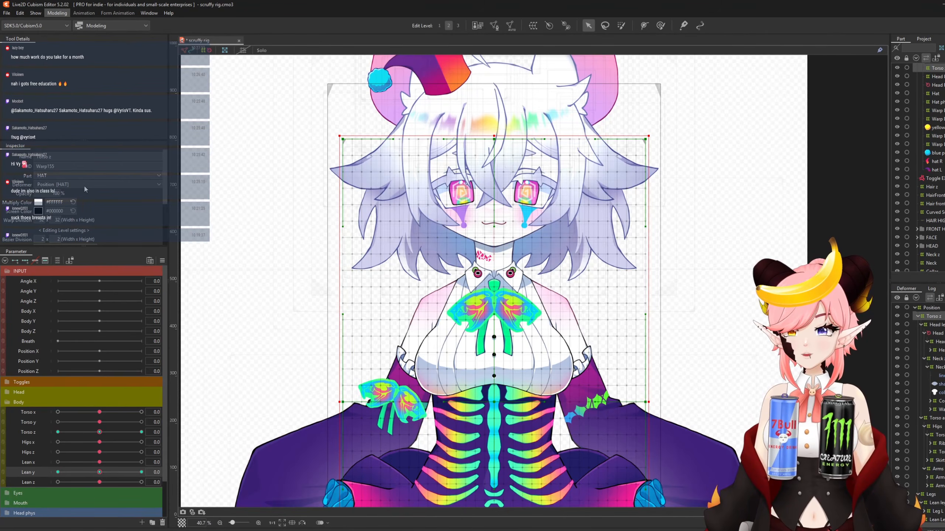
pyautogui.moveTo(636, 191); pyautogui.dragTo(595, 277)
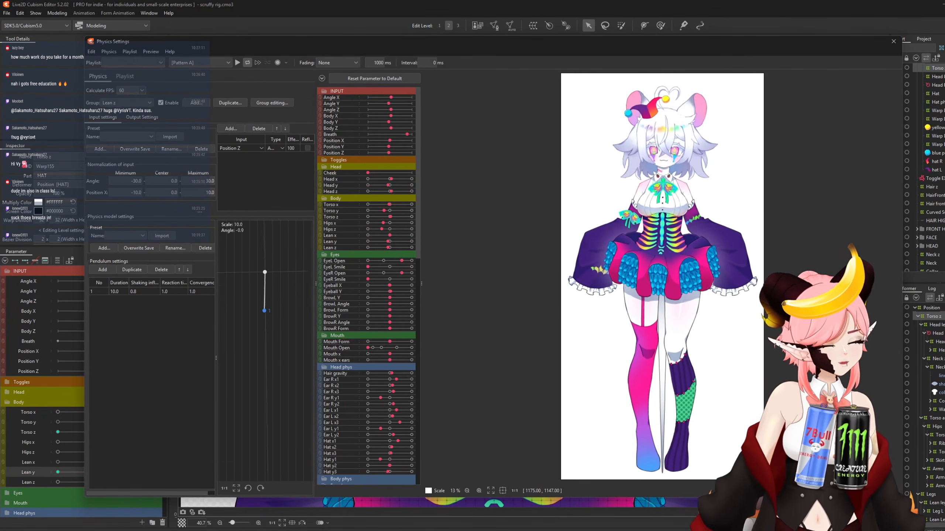
pyautogui.scroll(-2, 595, 277)
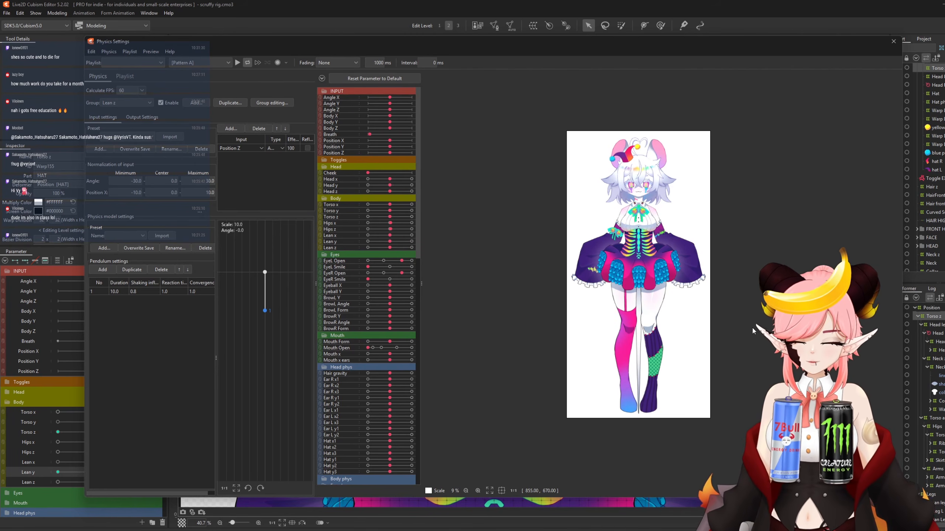
pyautogui.scroll(2, 641, 265)
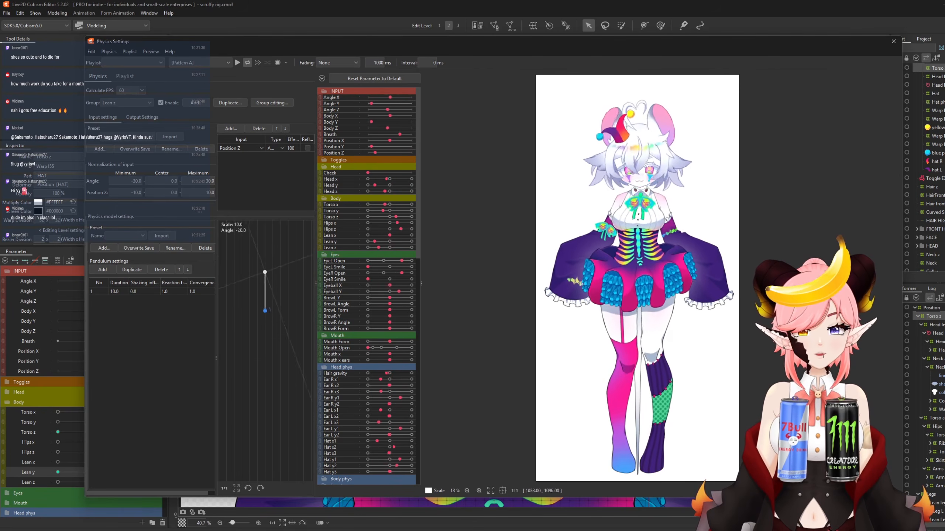